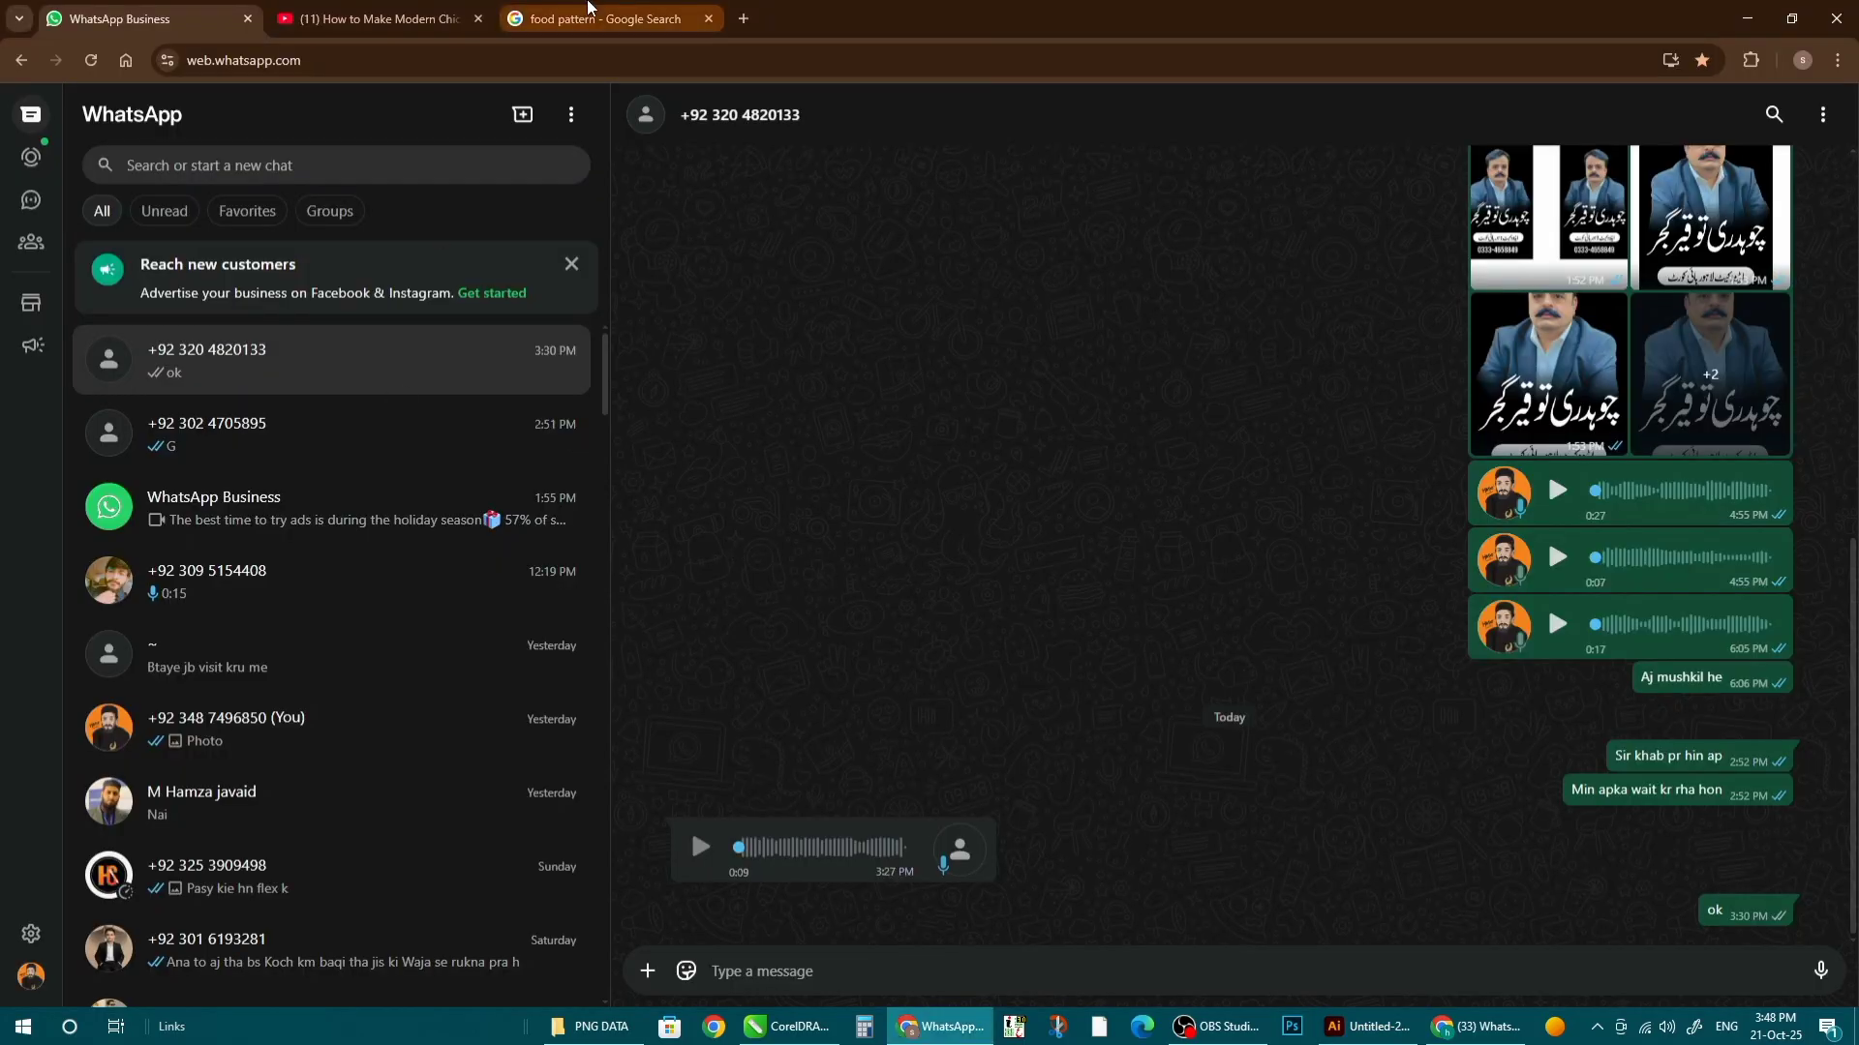
# - Copy the green food-pattern image from the Chrome image search and paste it onto the artboard
pyautogui.click(590, 10)
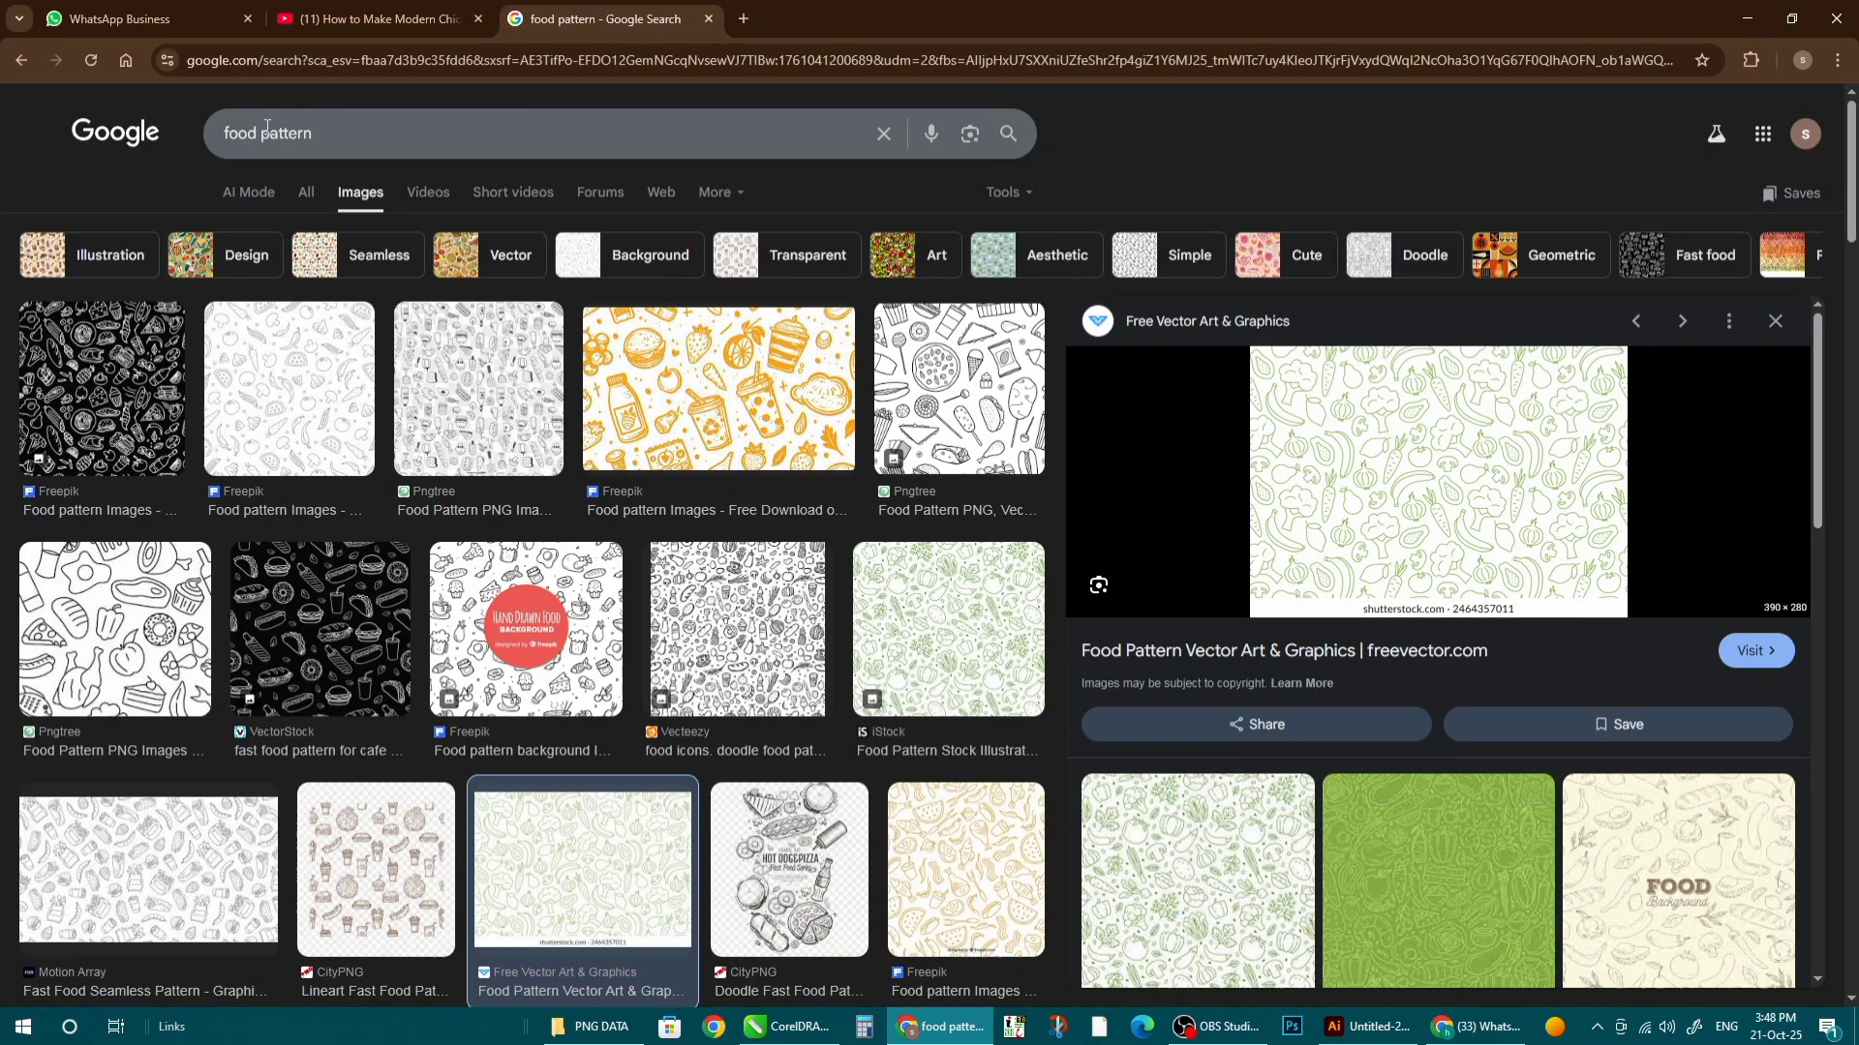
pyautogui.rightClick(1388, 460)
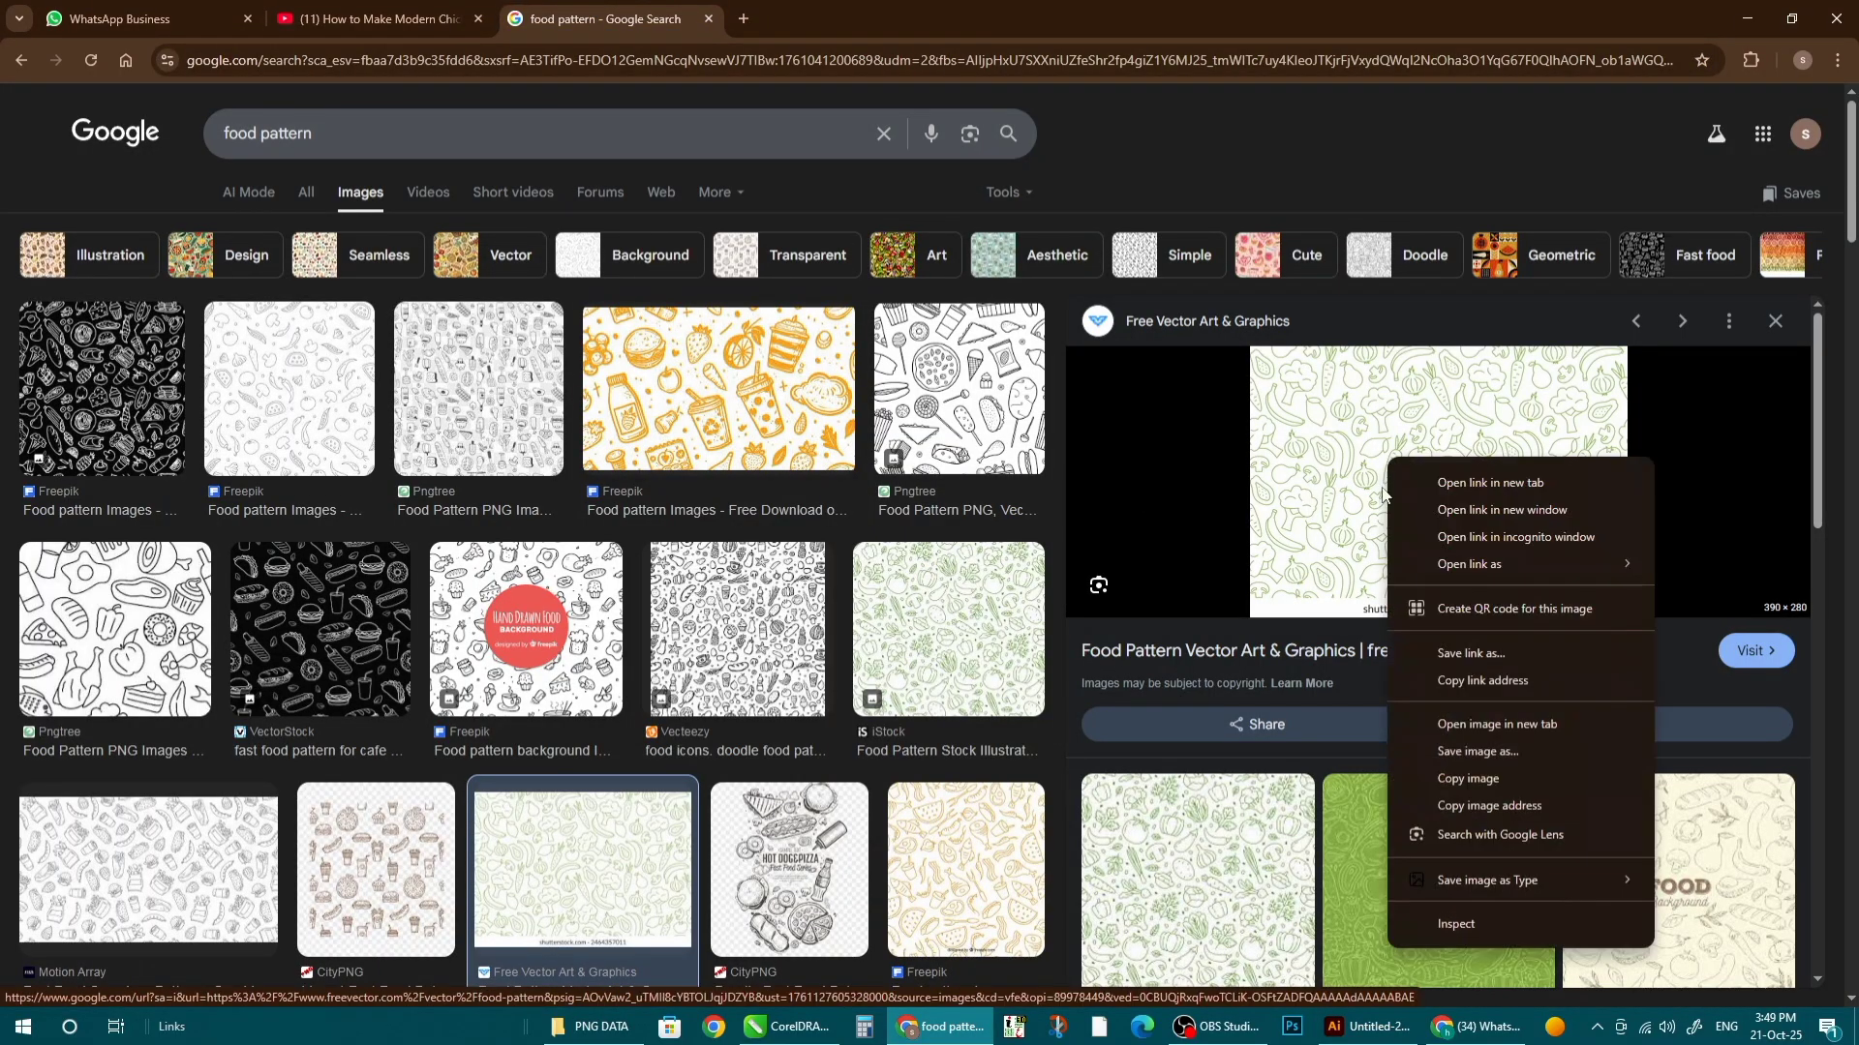
pyautogui.click(1492, 786)
pyautogui.hotkey('alt', 'Tab')
pyautogui.hotkey('ctrl', 'v')
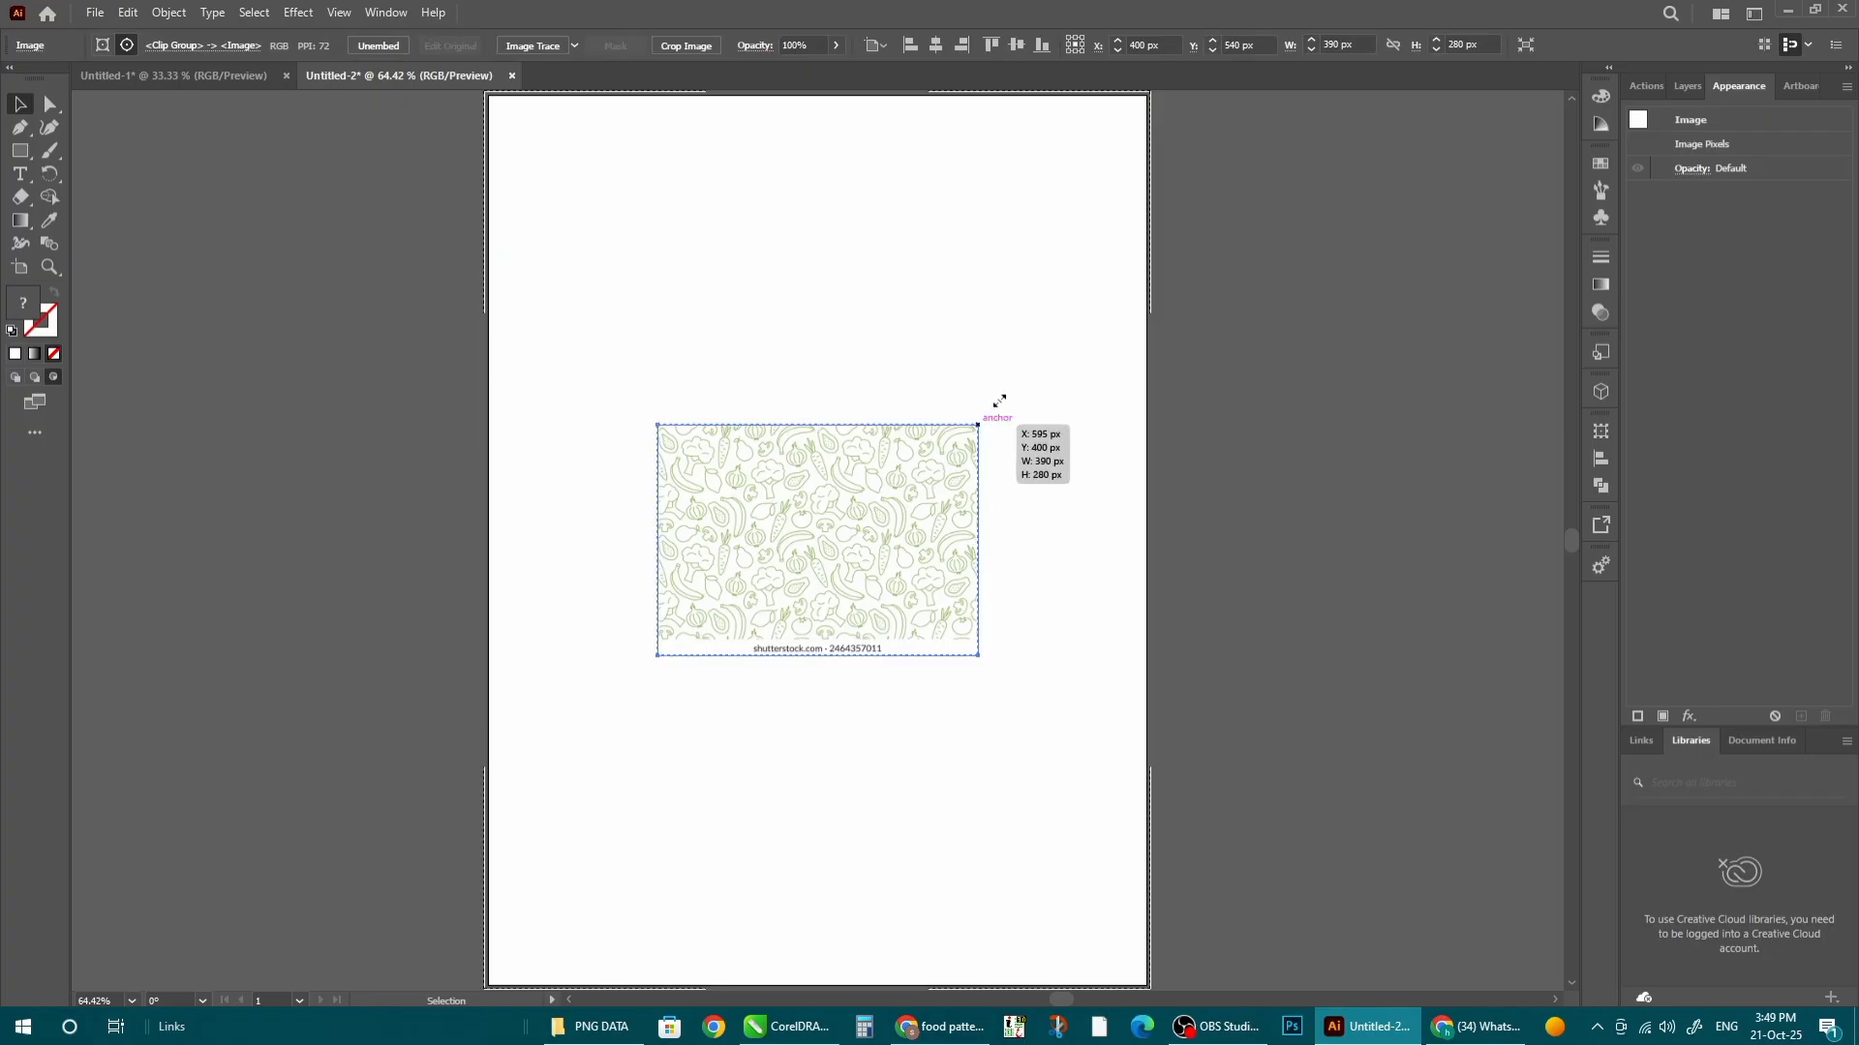
# - Stretch the pattern image past every artboard edge and fade it to 25% opacity
pyautogui.moveTo(978, 424); pyautogui.dragTo(1288, 200)
pyautogui.scroll(-2, 782, 399)
pyautogui.moveTo(802, 643); pyautogui.dragTo(801, 738)
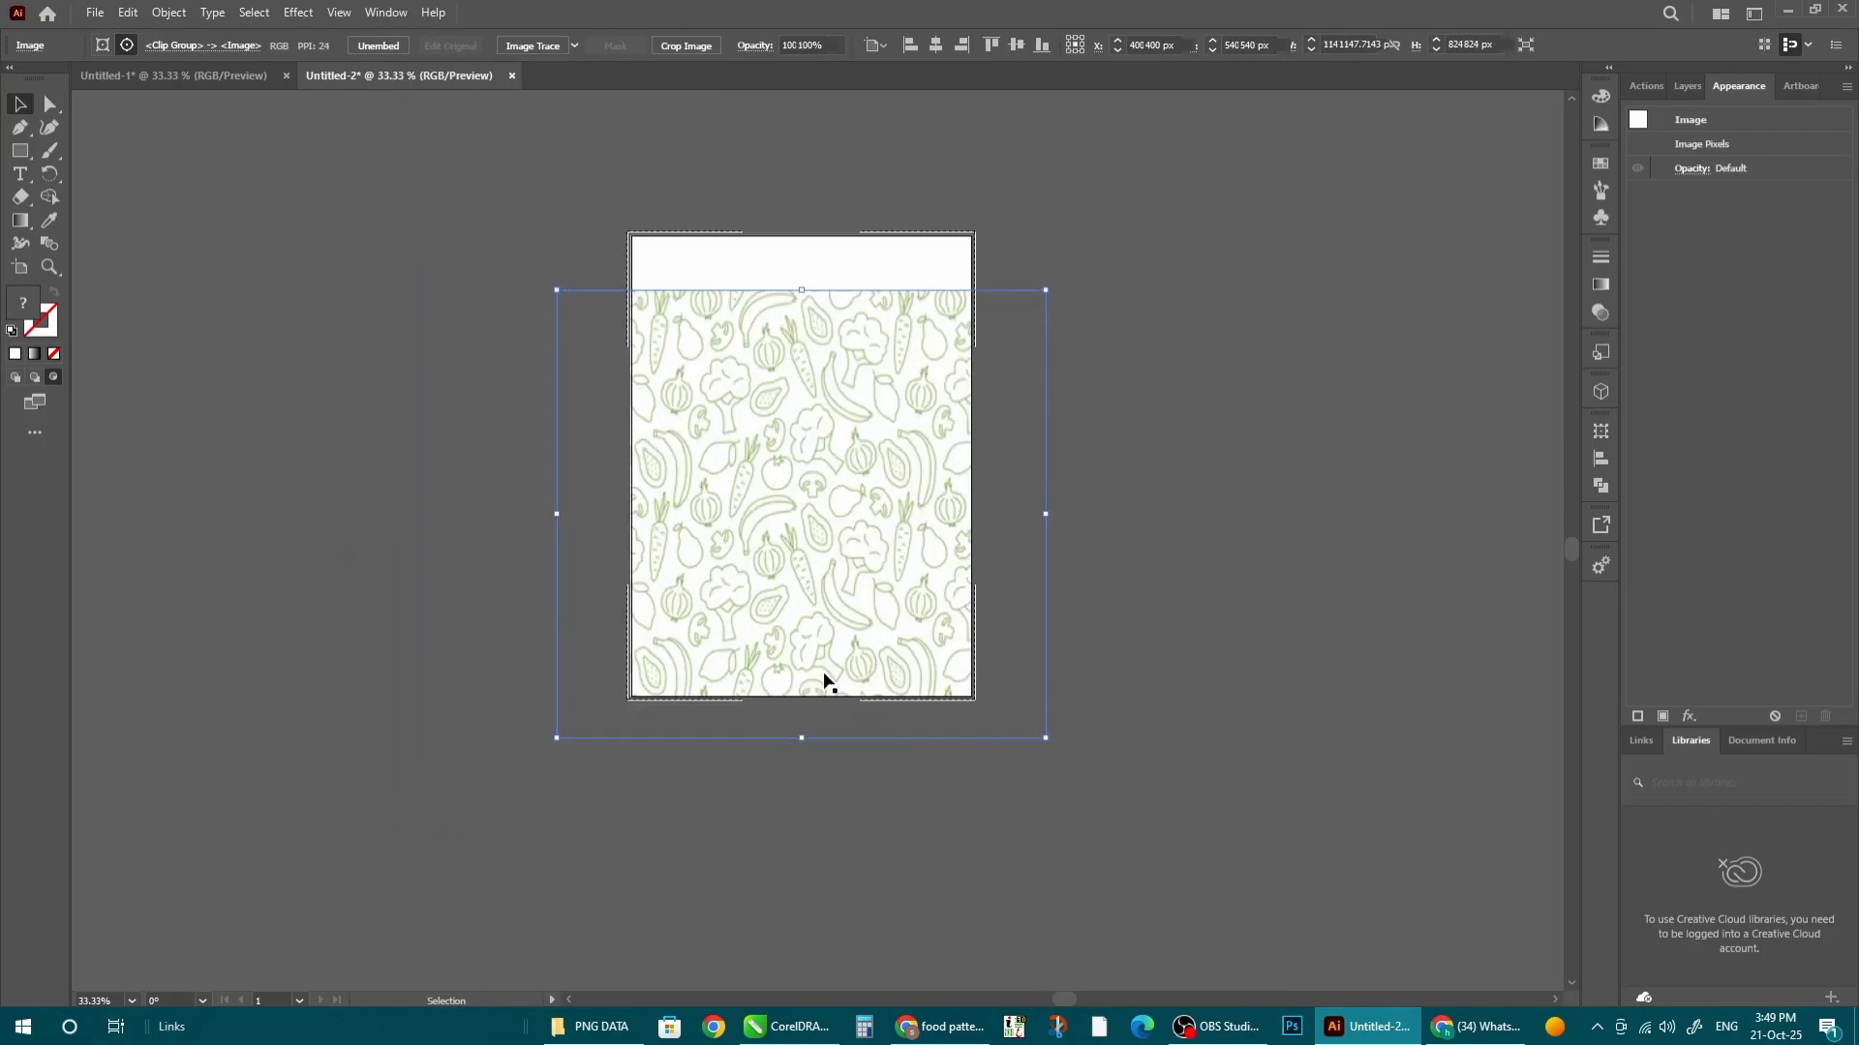
pyautogui.moveTo(1046, 291); pyautogui.dragTo(1109, 224)
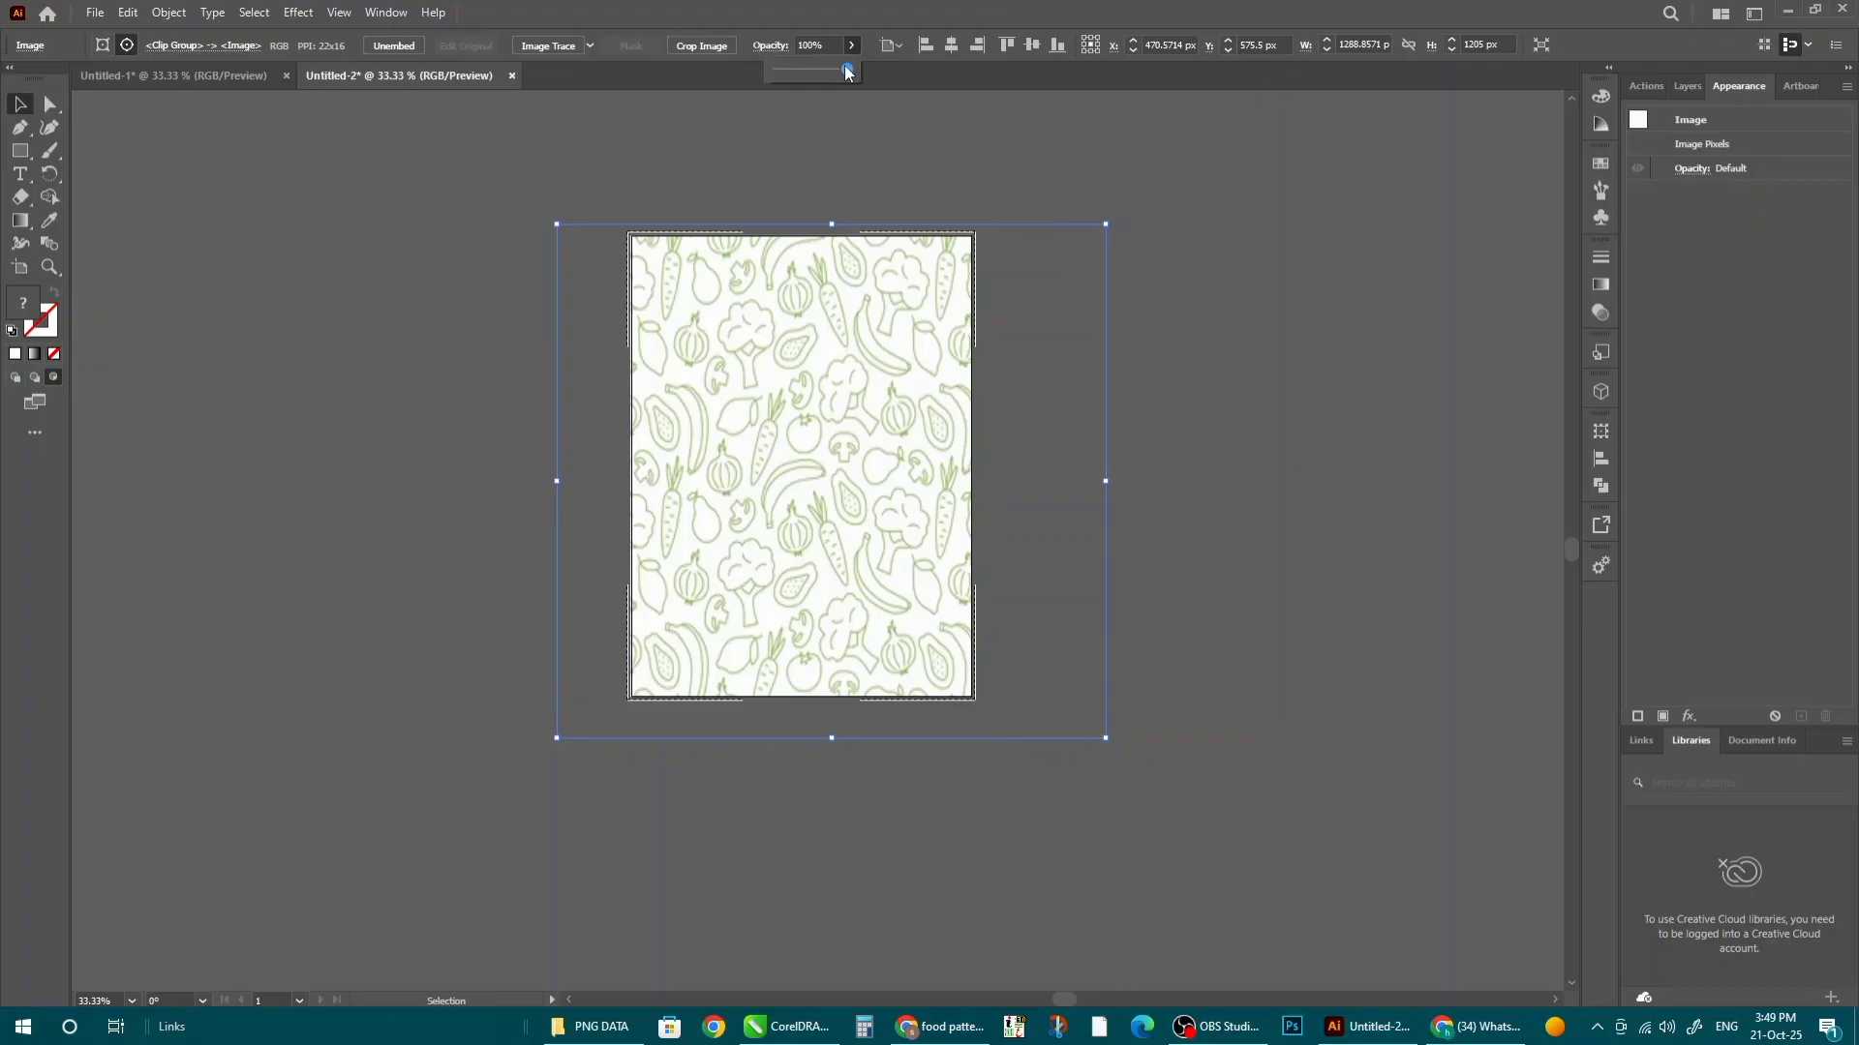
pyautogui.moveTo(847, 70); pyautogui.dragTo(795, 72)
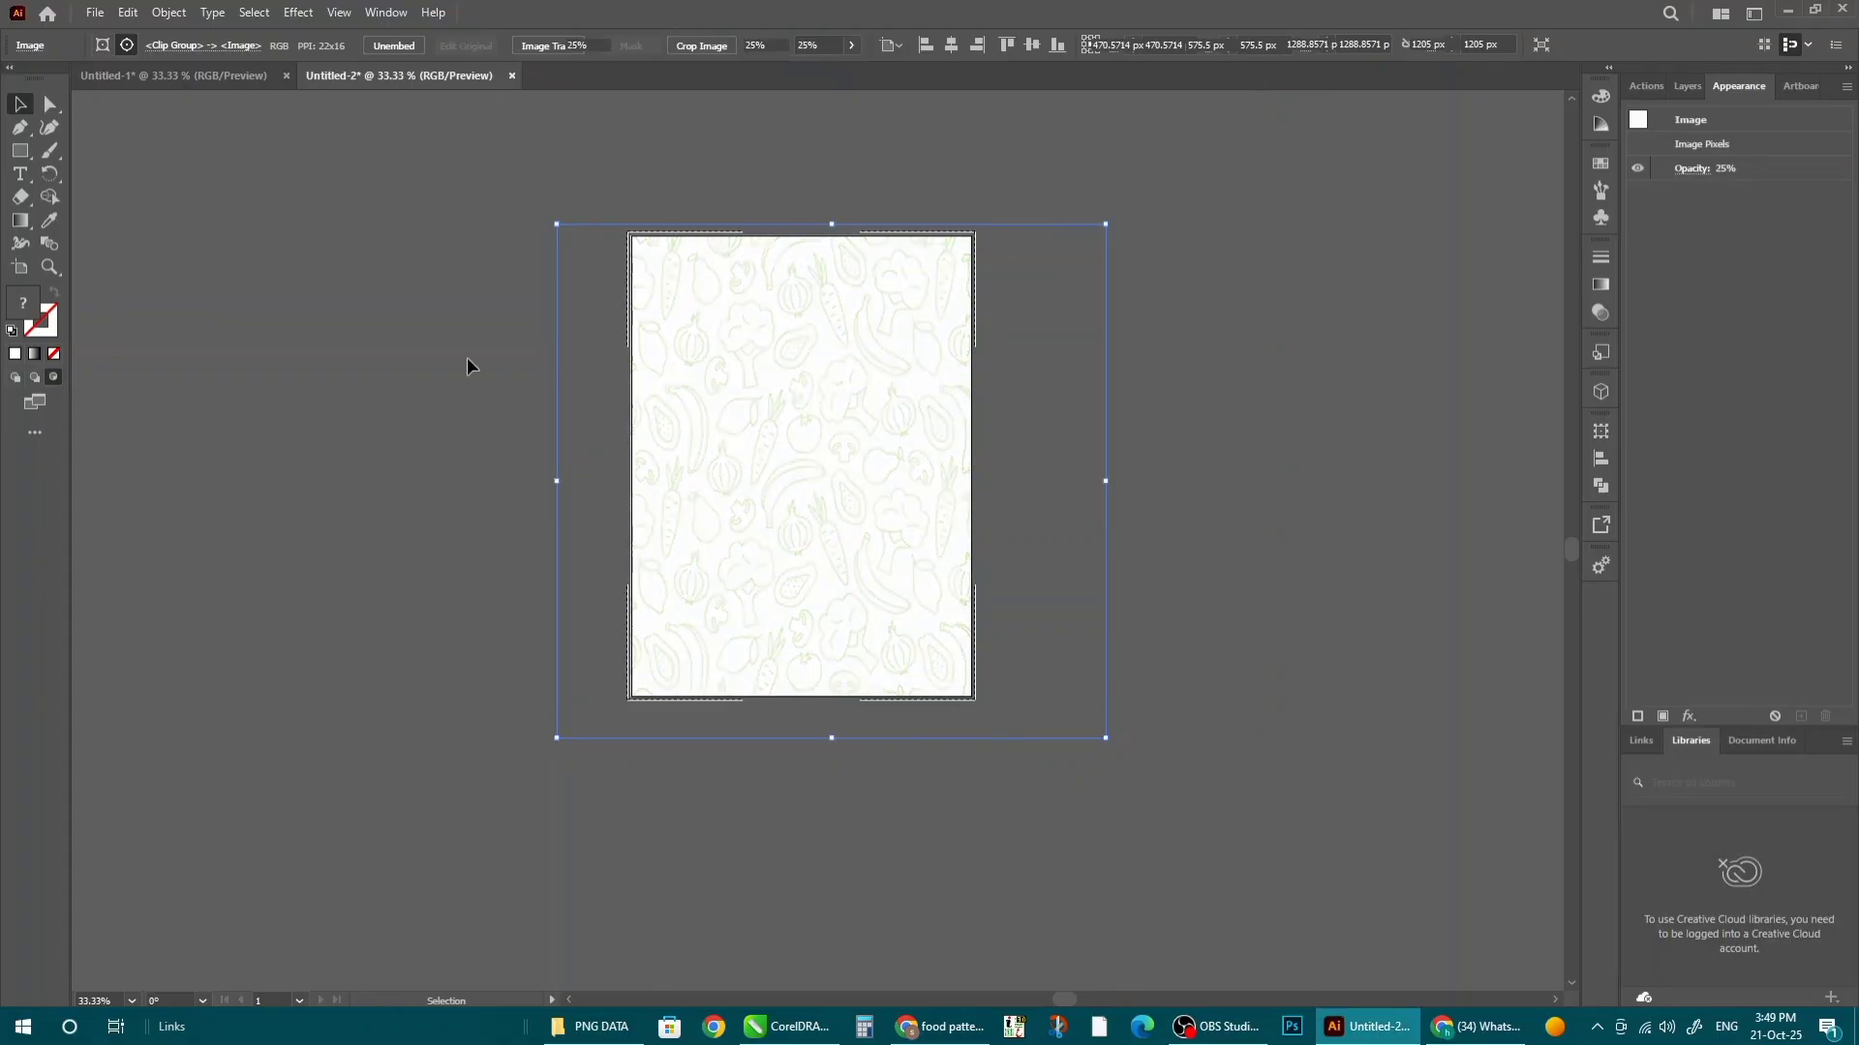
pyautogui.click(488, 428)
pyautogui.hotkey('alt', 'Tab')
pyautogui.hotkey('alt', 'Tab')
pyautogui.hotkey('alt', 'Tab')
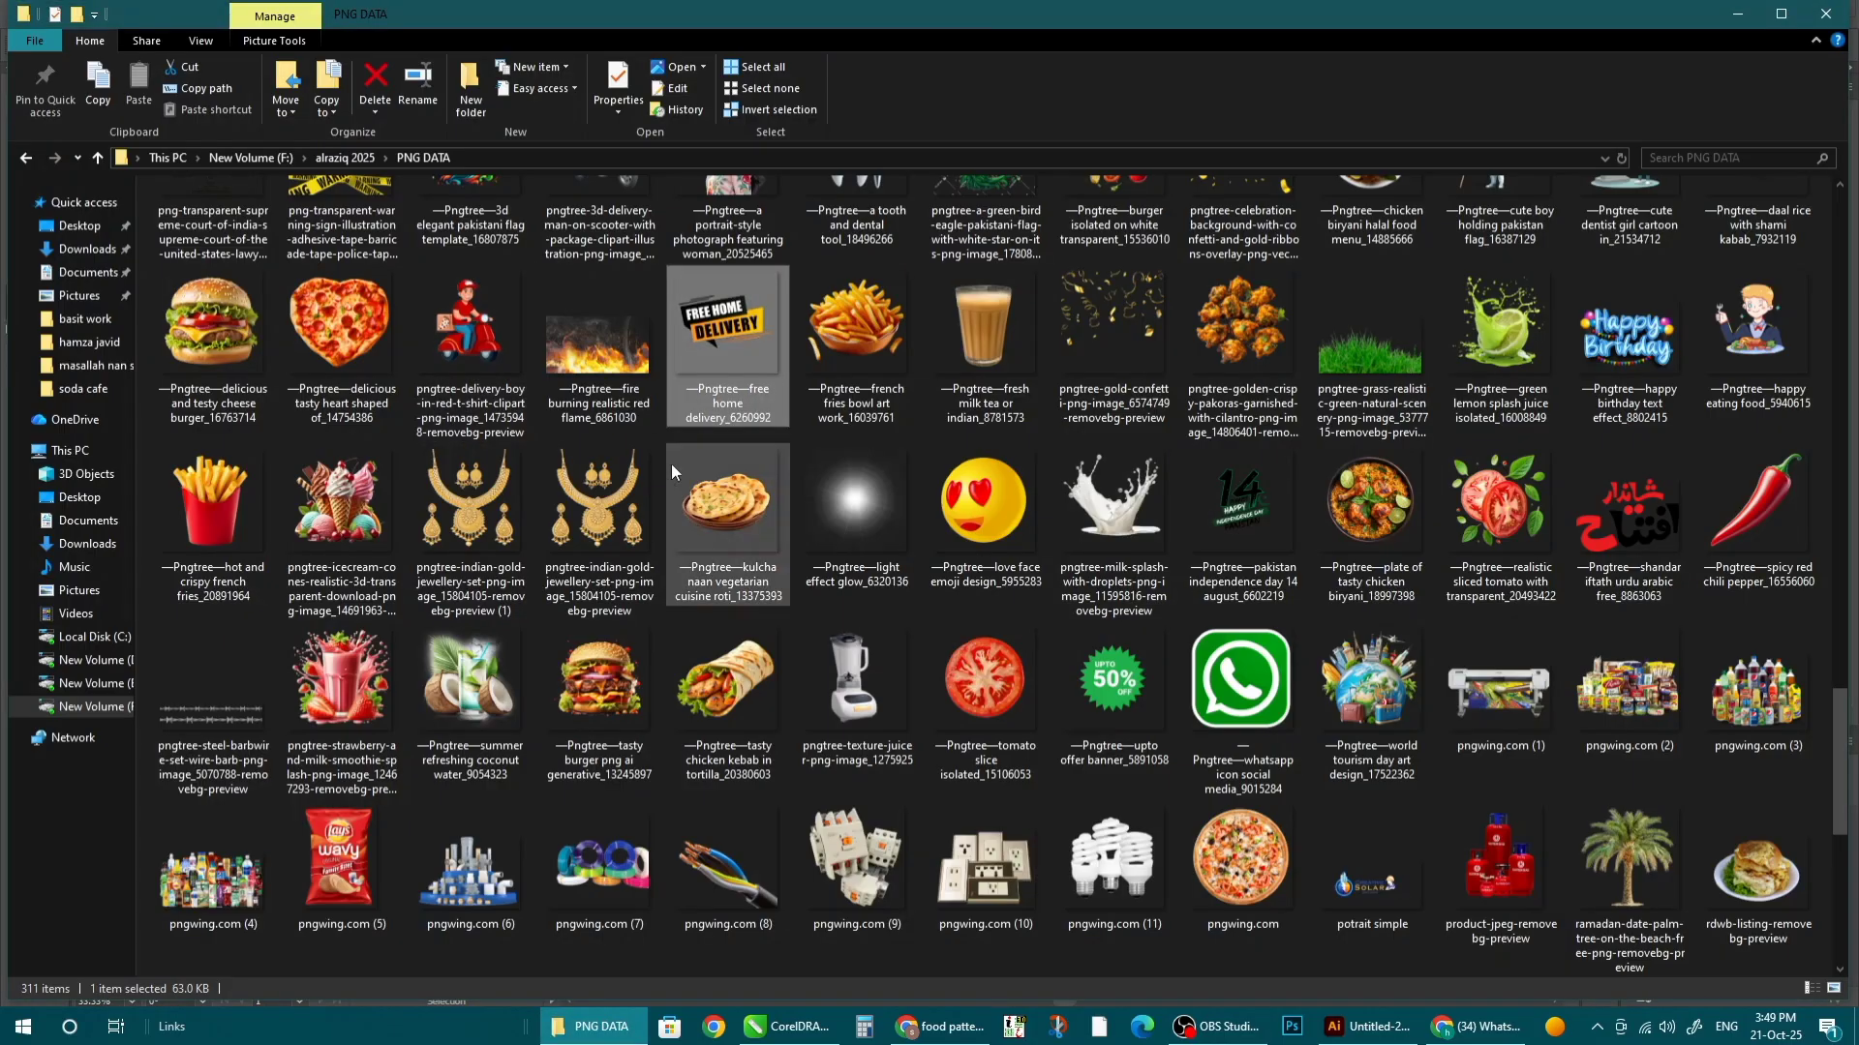
# - Drag the pizza PNG from the PNG DATA folder onto the artboard and move it up
pyautogui.moveTo(1242, 862); pyautogui.dragTo(893, 391)
pyautogui.scroll(1, 813, 515)
pyautogui.moveTo(787, 499)
pyautogui.mouseDown()
pyautogui.moveTo(761, 445)
pyautogui.moveTo(770, 505)
pyautogui.mouseUp()
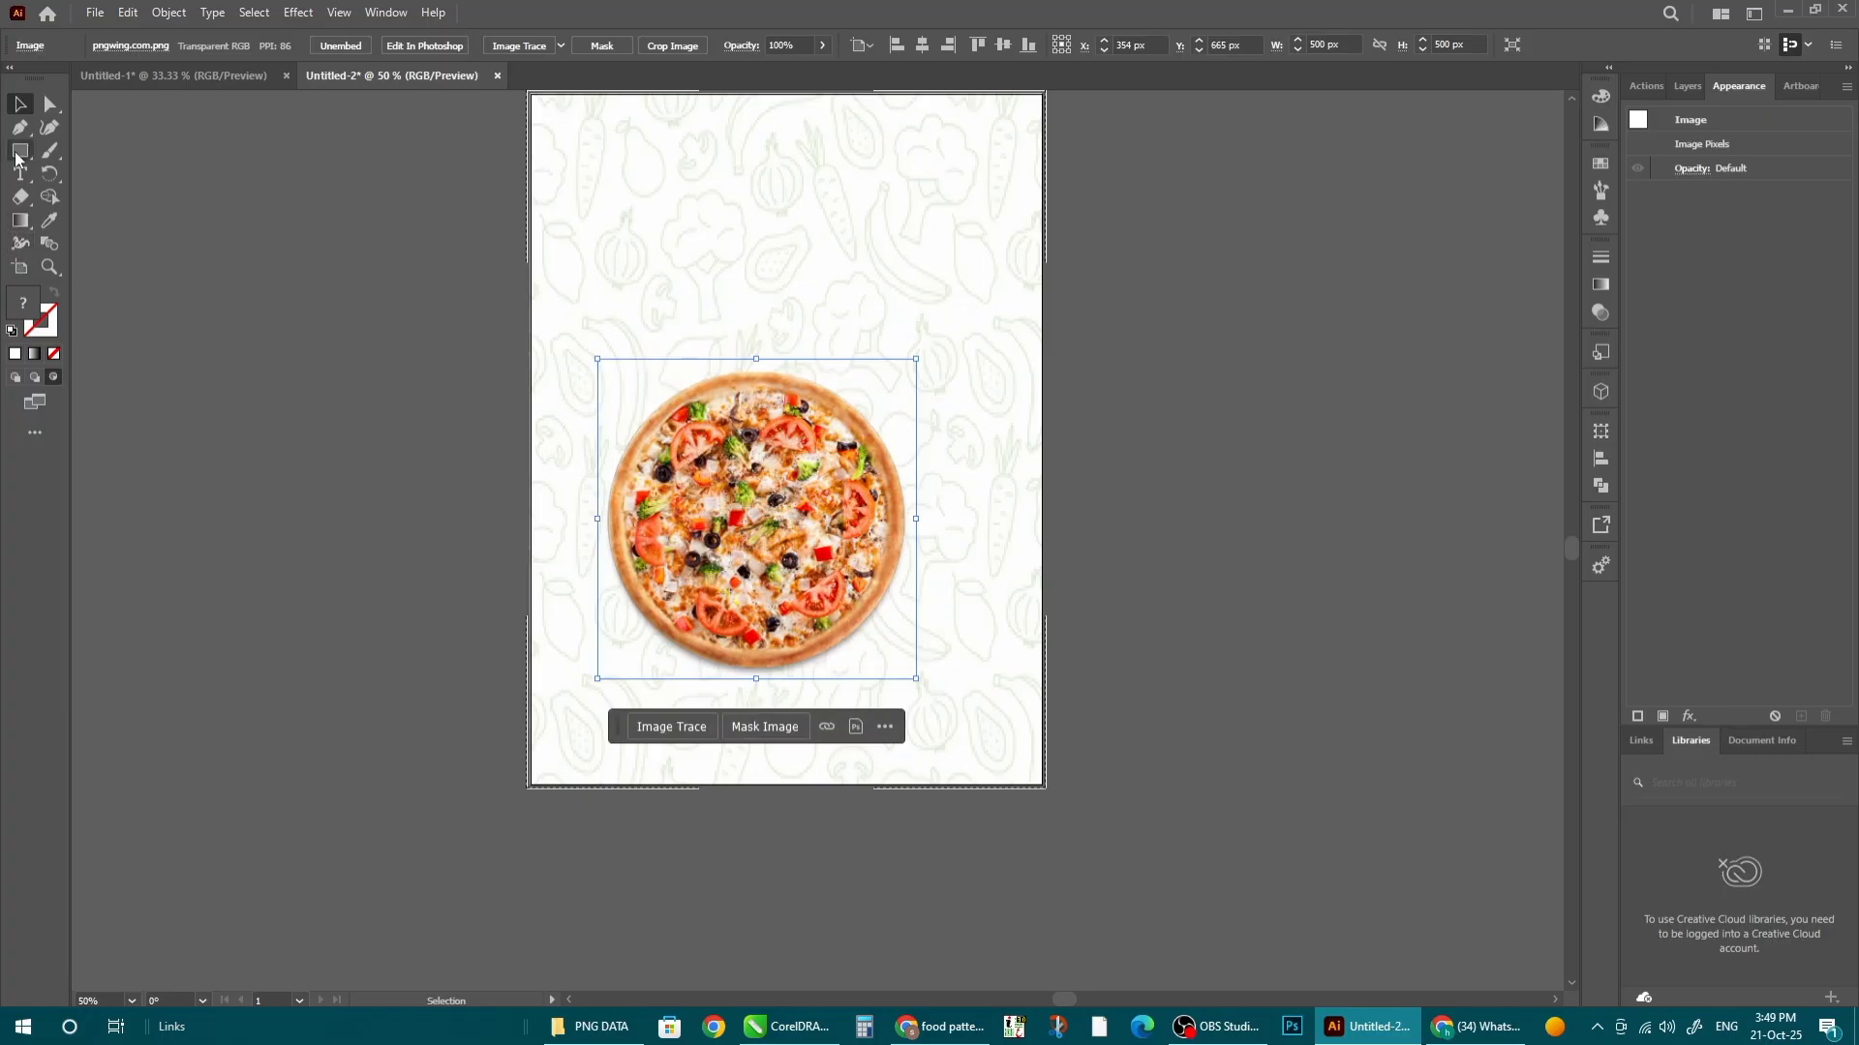
# - Draw a circle where the pizza sits and fill it black
pyautogui.moveTo(17, 154); pyautogui.dragTo(72, 193)
pyautogui.moveTo(678, 296); pyautogui.dragTo(995, 611)
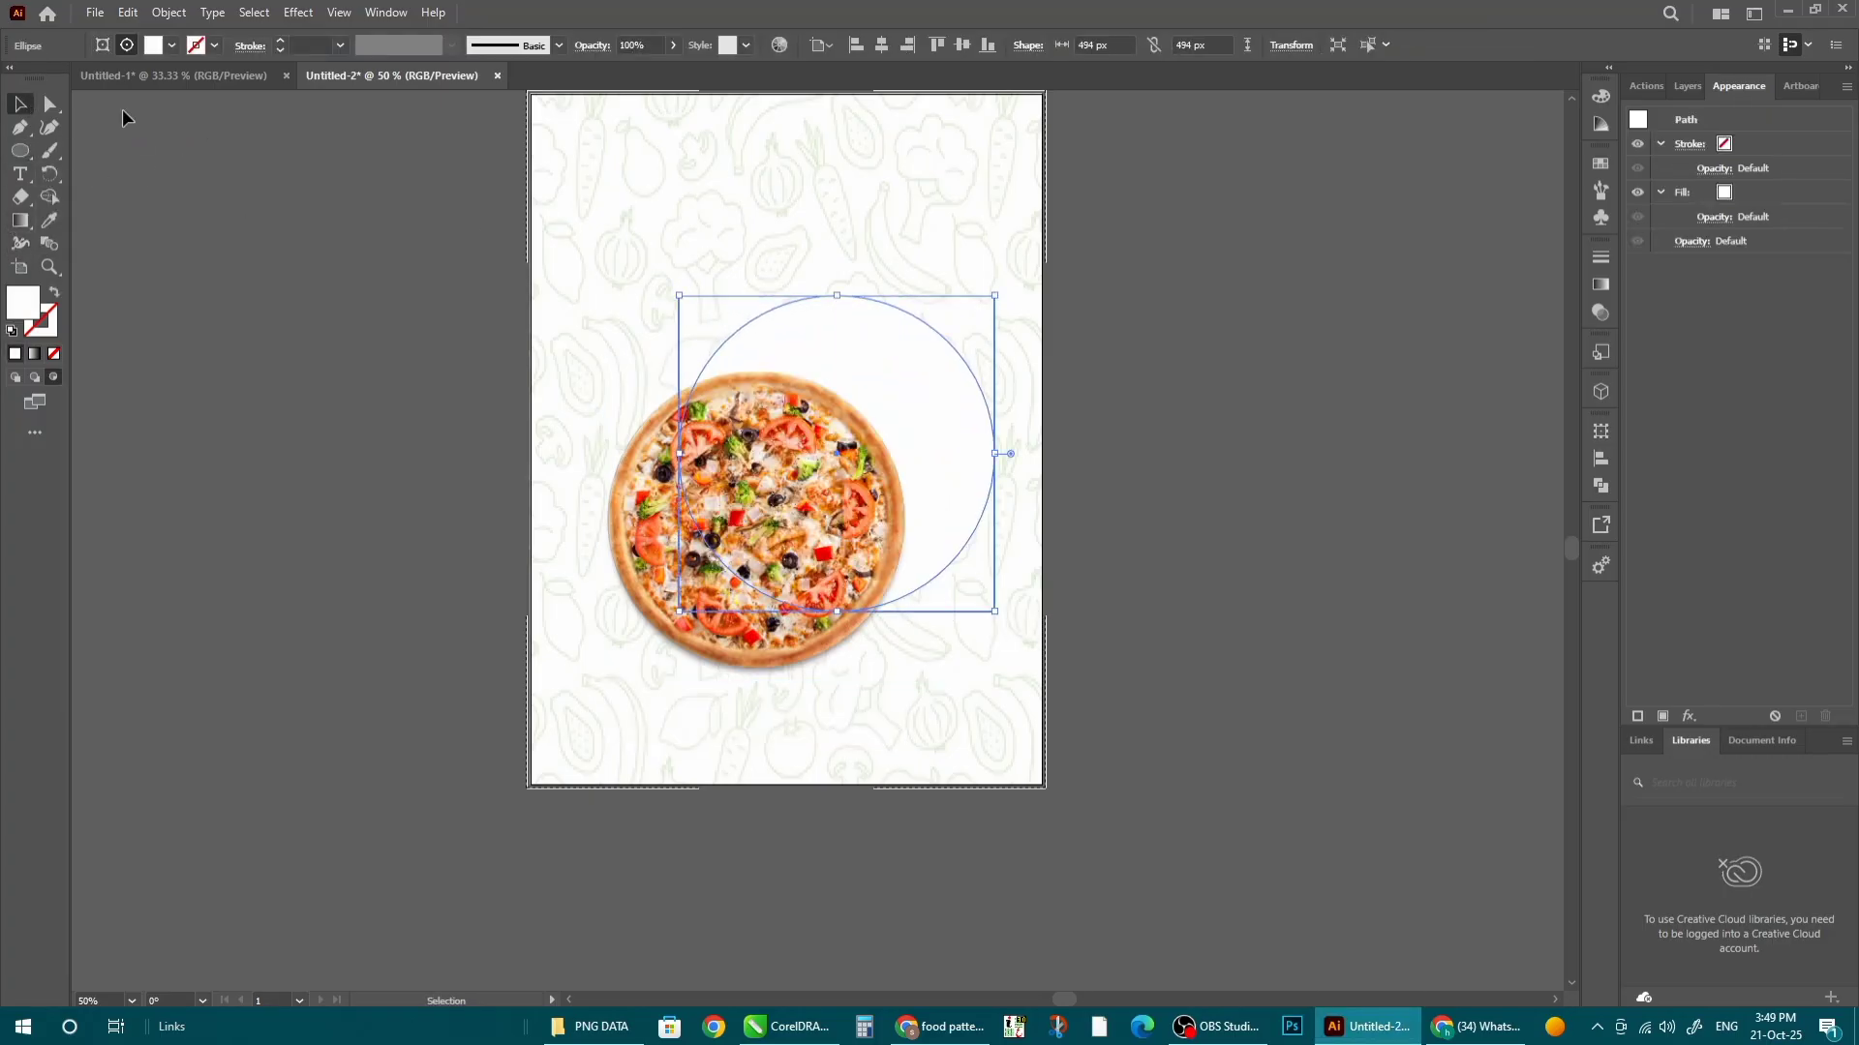
pyautogui.moveTo(913, 379); pyautogui.dragTo(846, 387)
pyautogui.click(906, 344)
pyautogui.moveTo(759, 469); pyautogui.dragTo(754, 554)
pyautogui.doubleClick(954, 399)
pyautogui.moveTo(886, 381); pyautogui.dragTo(859, 382)
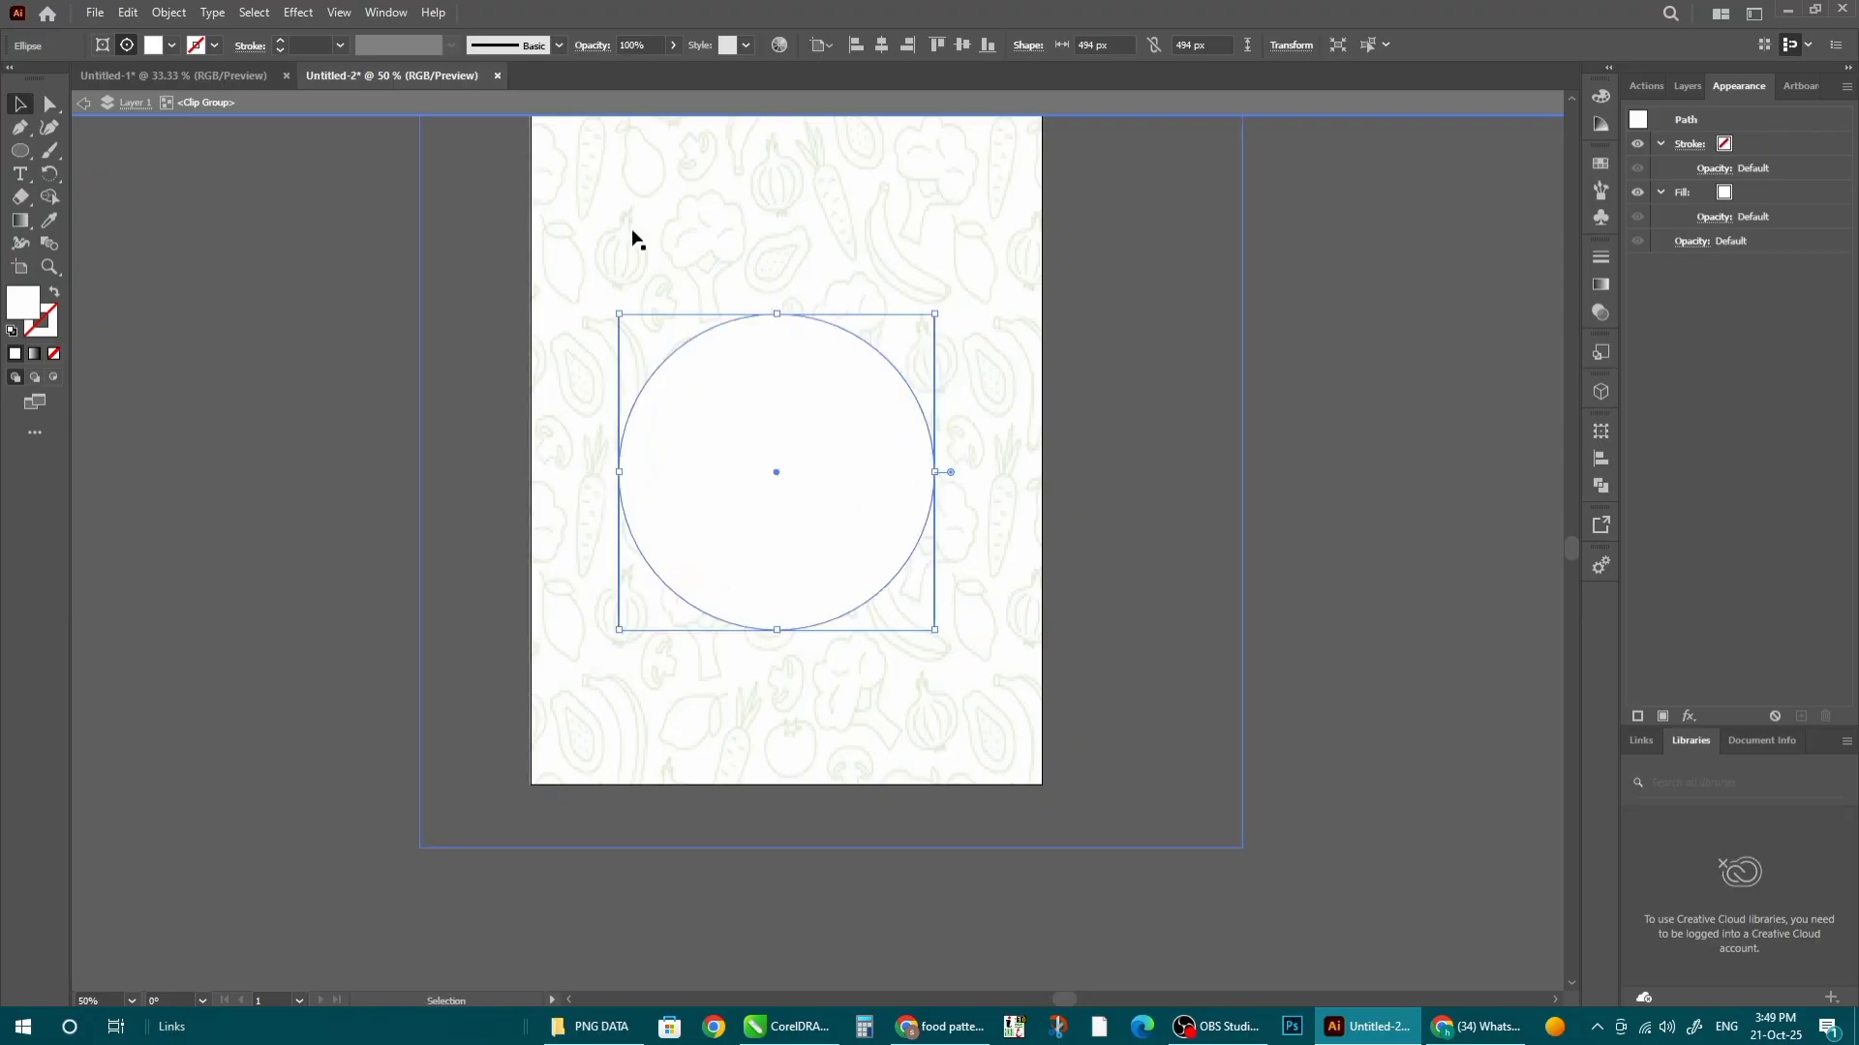
pyautogui.doubleClick(39, 309)
pyautogui.click(1264, 671)
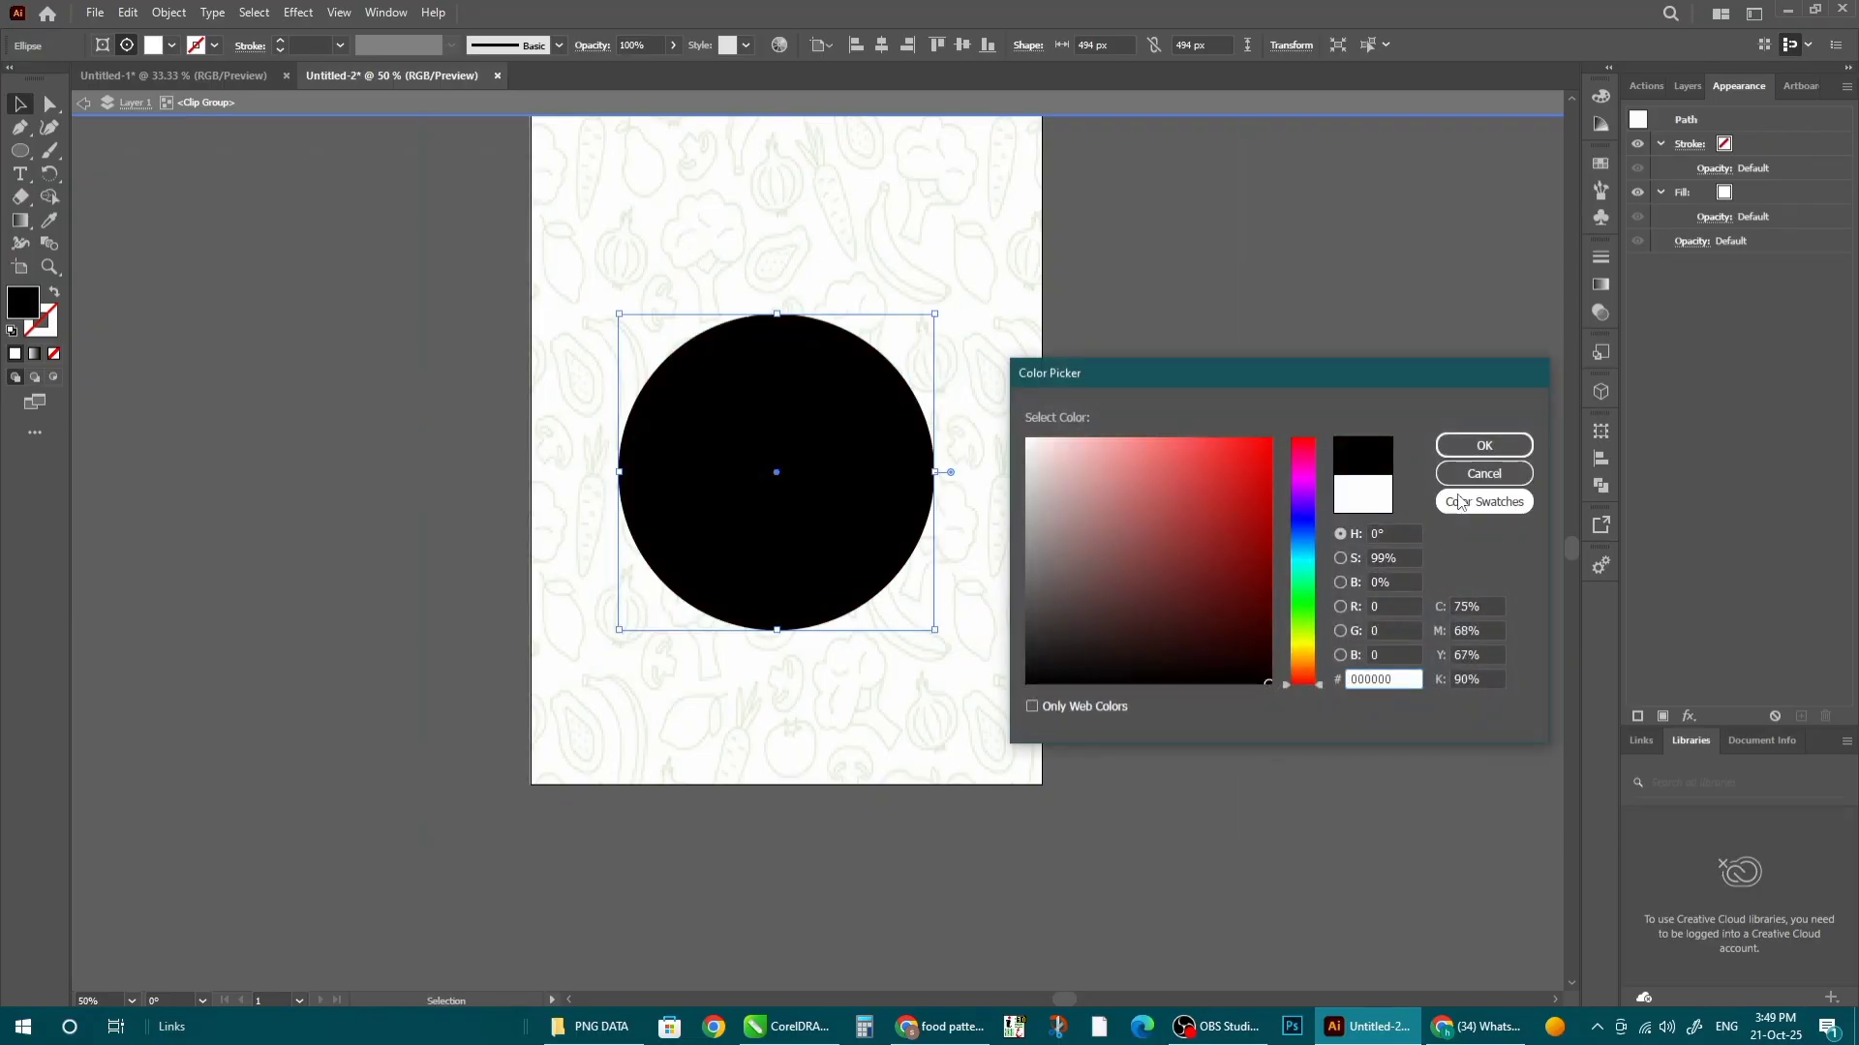
pyautogui.click(1484, 446)
# - Apply a Gaussian Blur of about 9.65 radius to the black circle
pyautogui.click(299, 14)
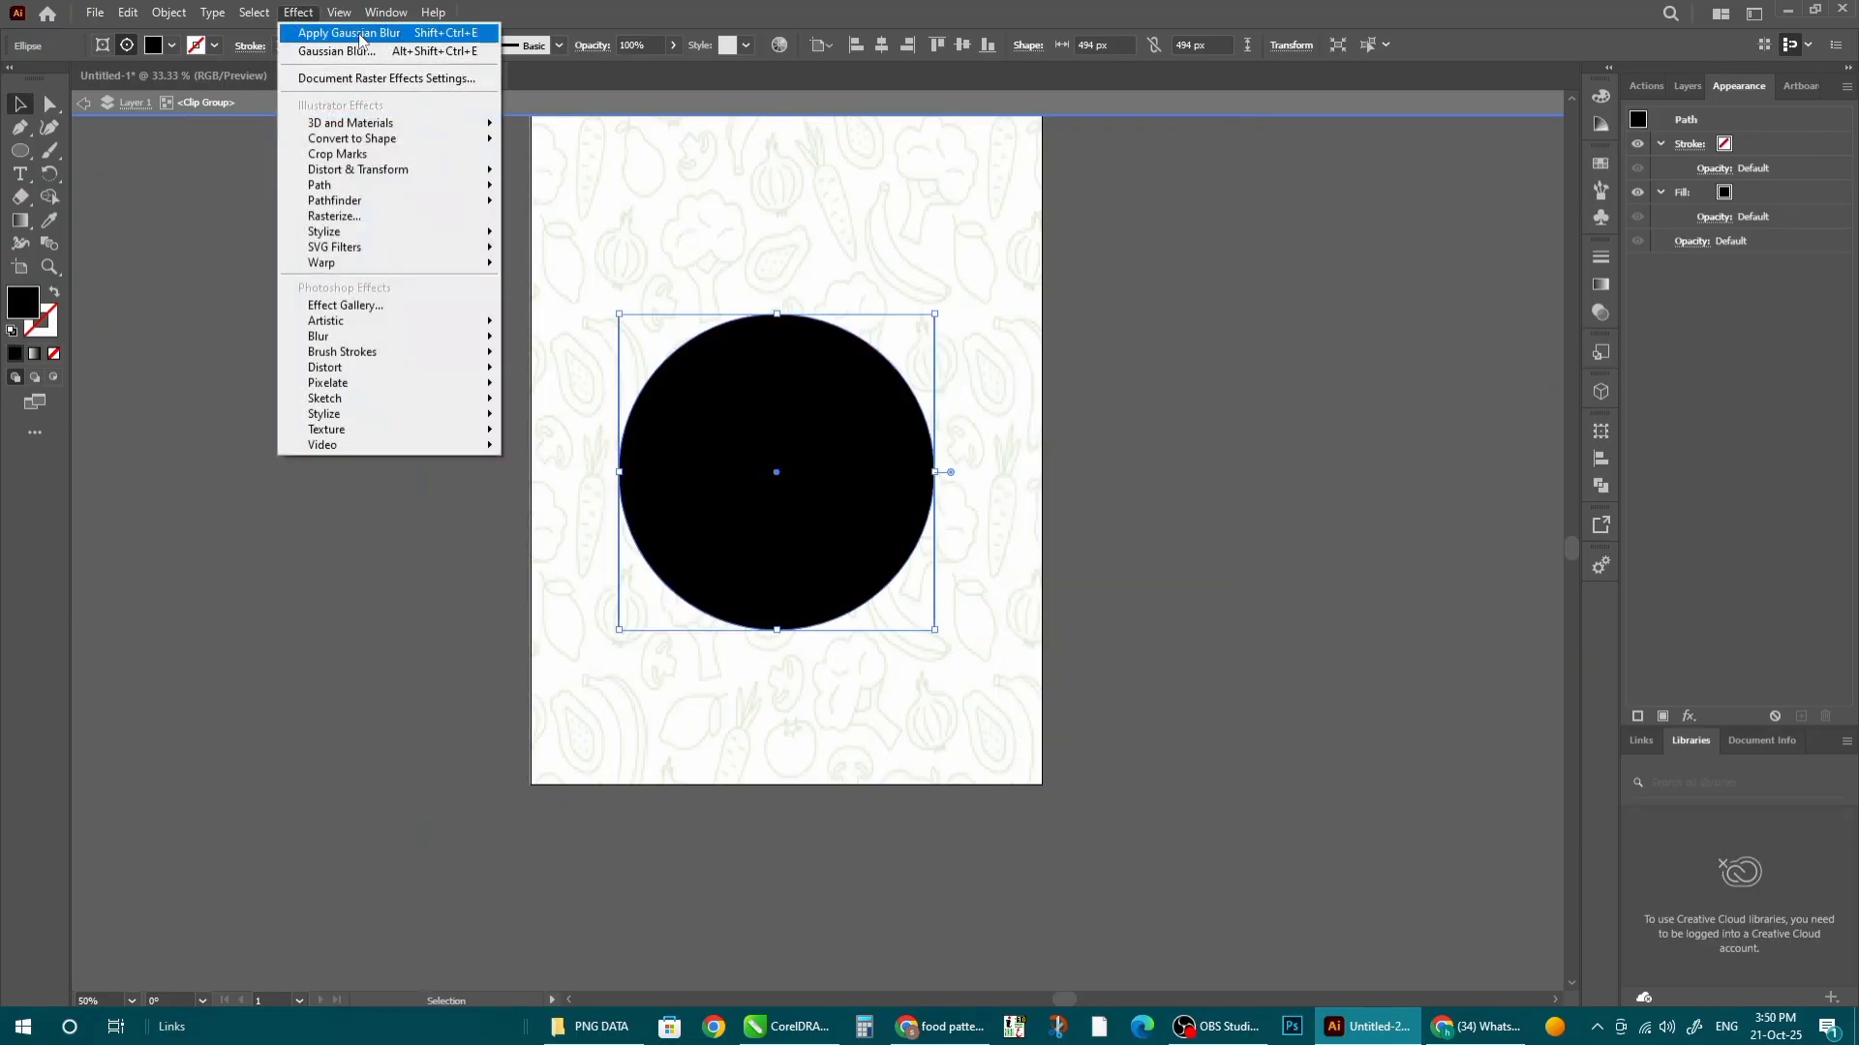
pyautogui.click(360, 35)
pyautogui.press('z')
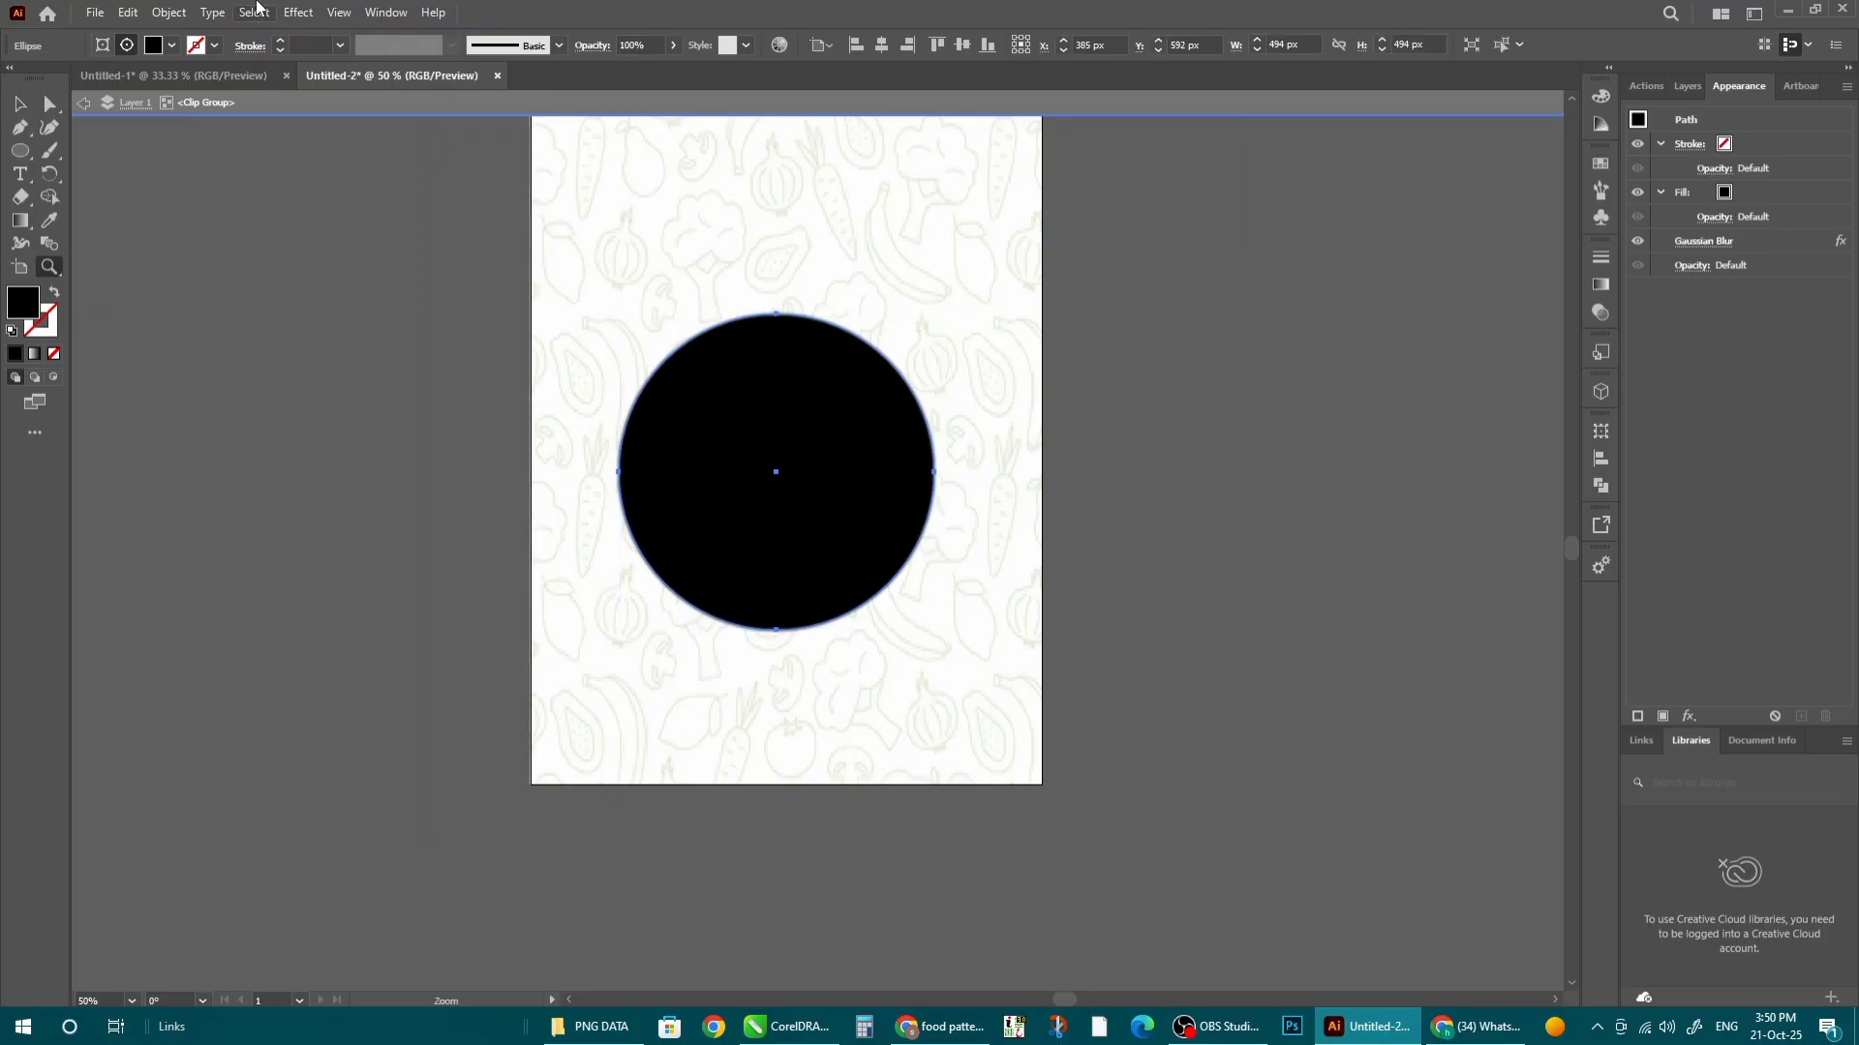
pyautogui.hotkey('ctrl', 'z')
pyautogui.click(298, 12)
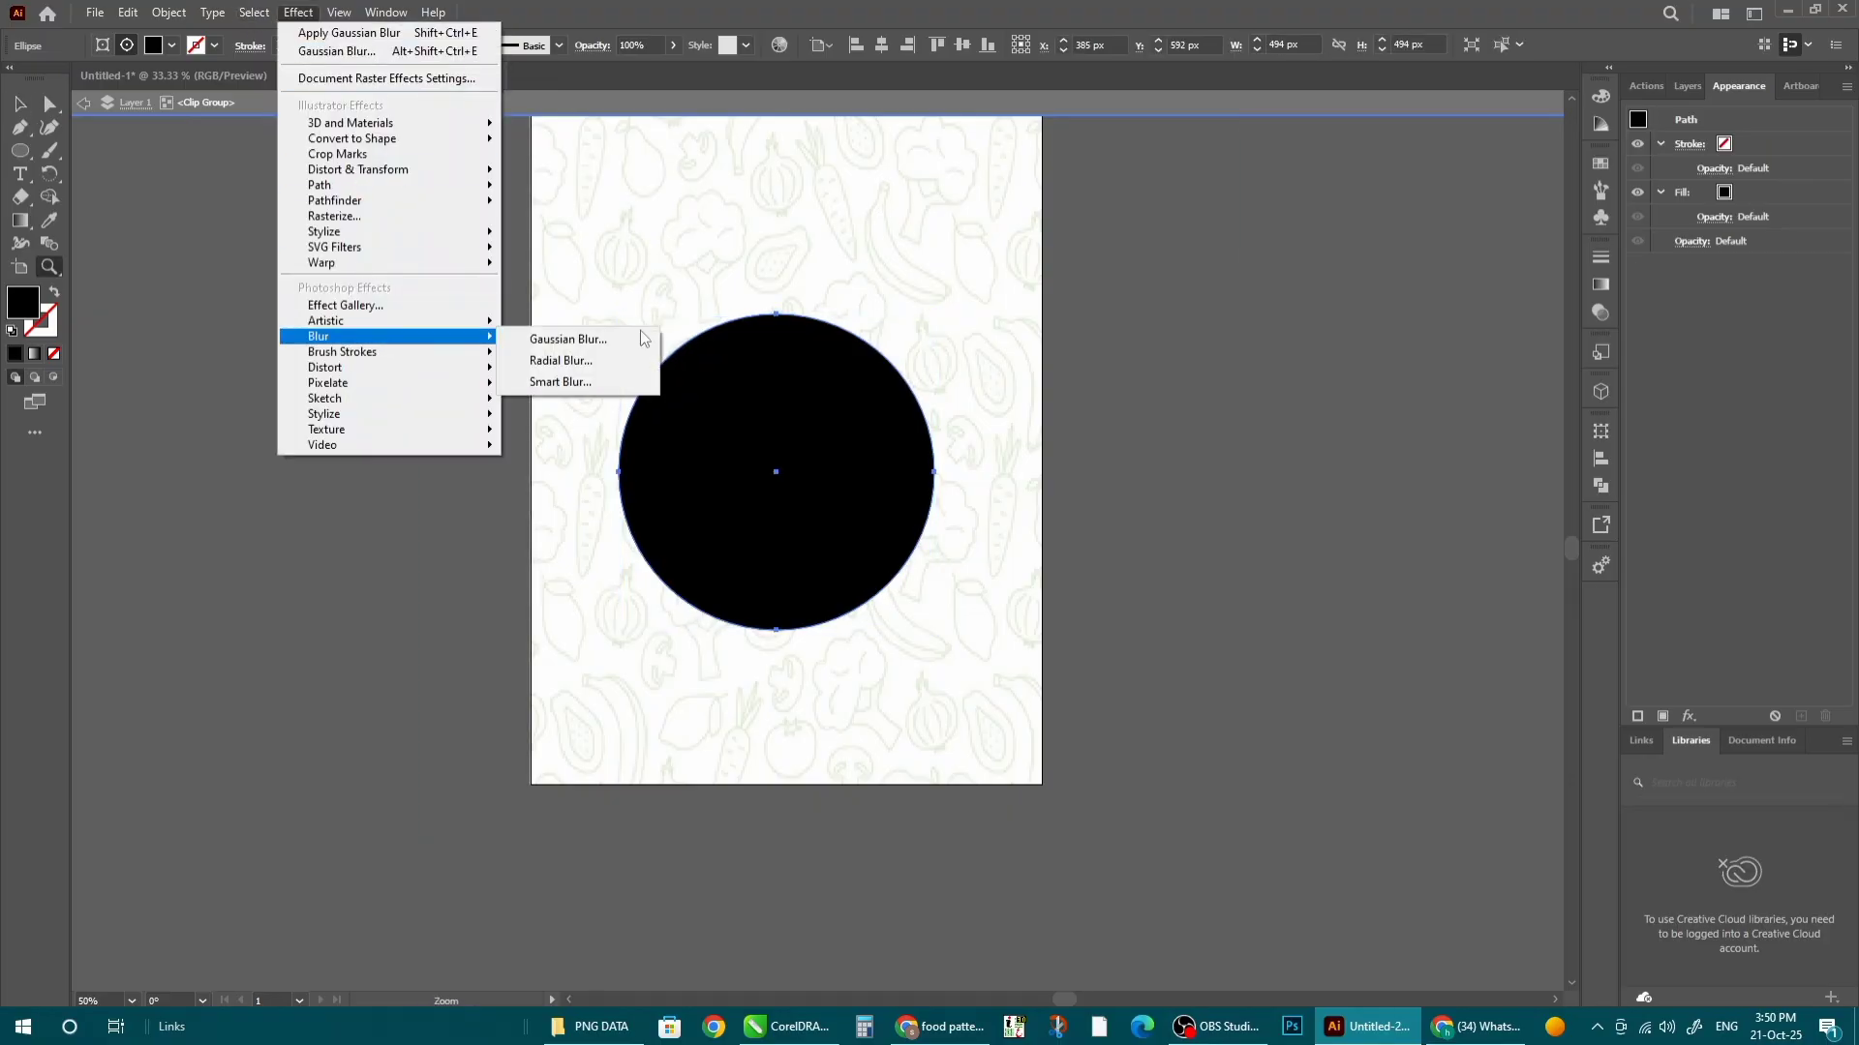
pyautogui.click(571, 340)
pyautogui.moveTo(1214, 675); pyautogui.dragTo(1245, 680)
pyautogui.click(1266, 720)
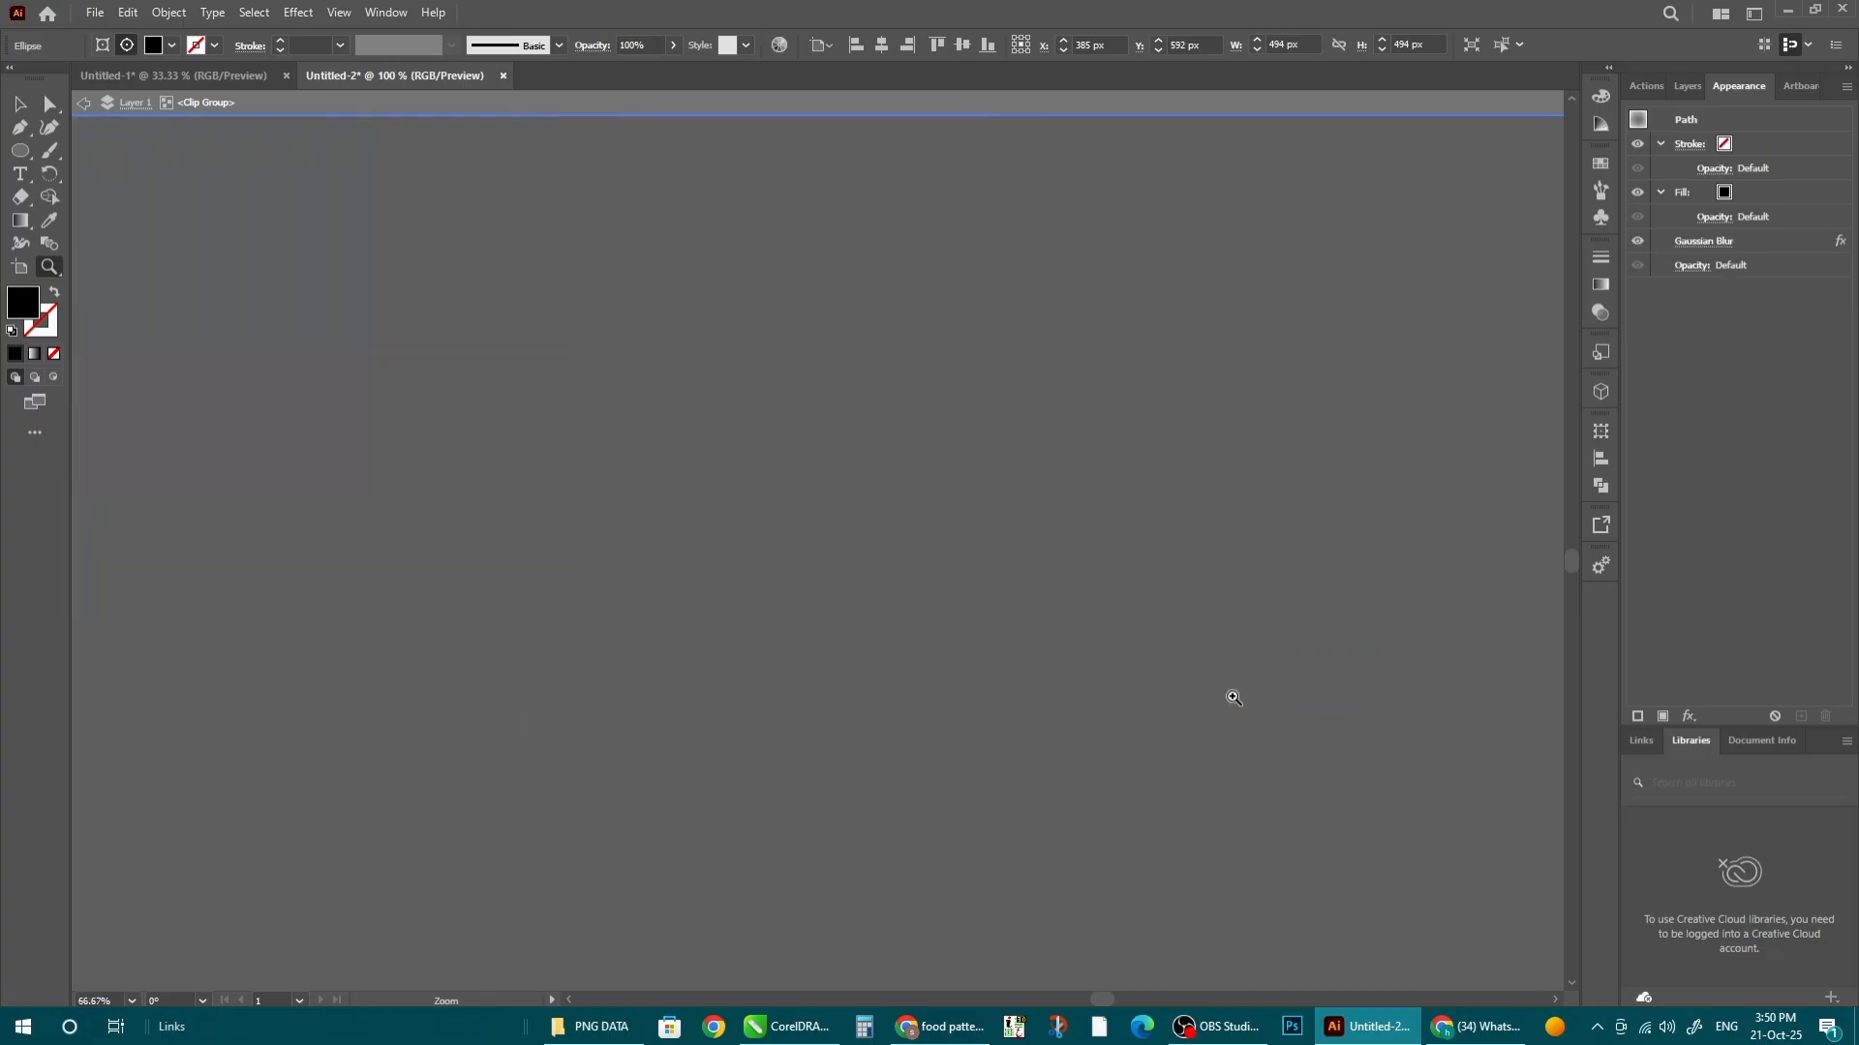
# - Move the pizza on top of the blurred black circle
pyautogui.hotkey('ctrl', '-')
pyautogui.hotkey('ctrl', '-')
pyautogui.click(21, 105)
pyautogui.doubleClick(376, 491)
pyautogui.moveTo(602, 521); pyautogui.dragTo(646, 450)
# - Centre the blurred shadow and the pizza horizontally on the artboard
pyautogui.hotkey('ctrl', '+')
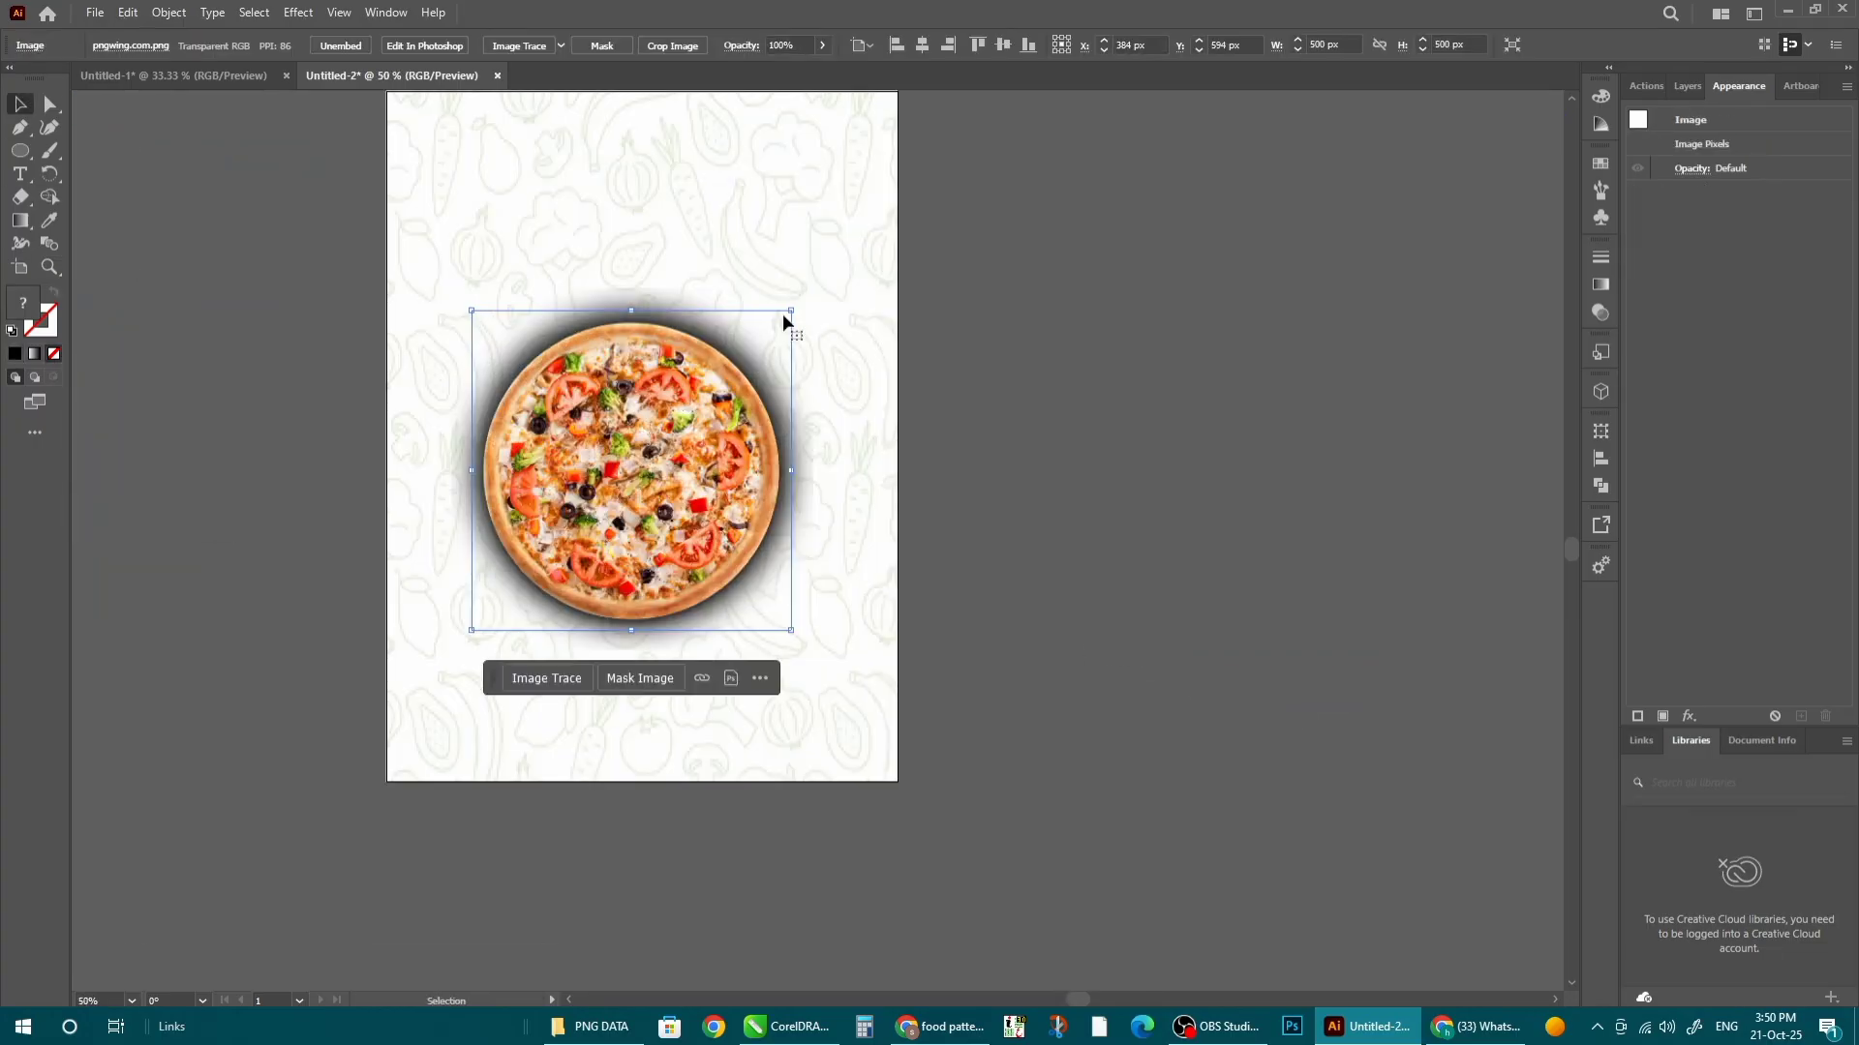
pyautogui.moveTo(786, 314); pyautogui.dragTo(807, 294)
pyautogui.scroll(-2, 1076, 569)
pyautogui.click(1205, 713)
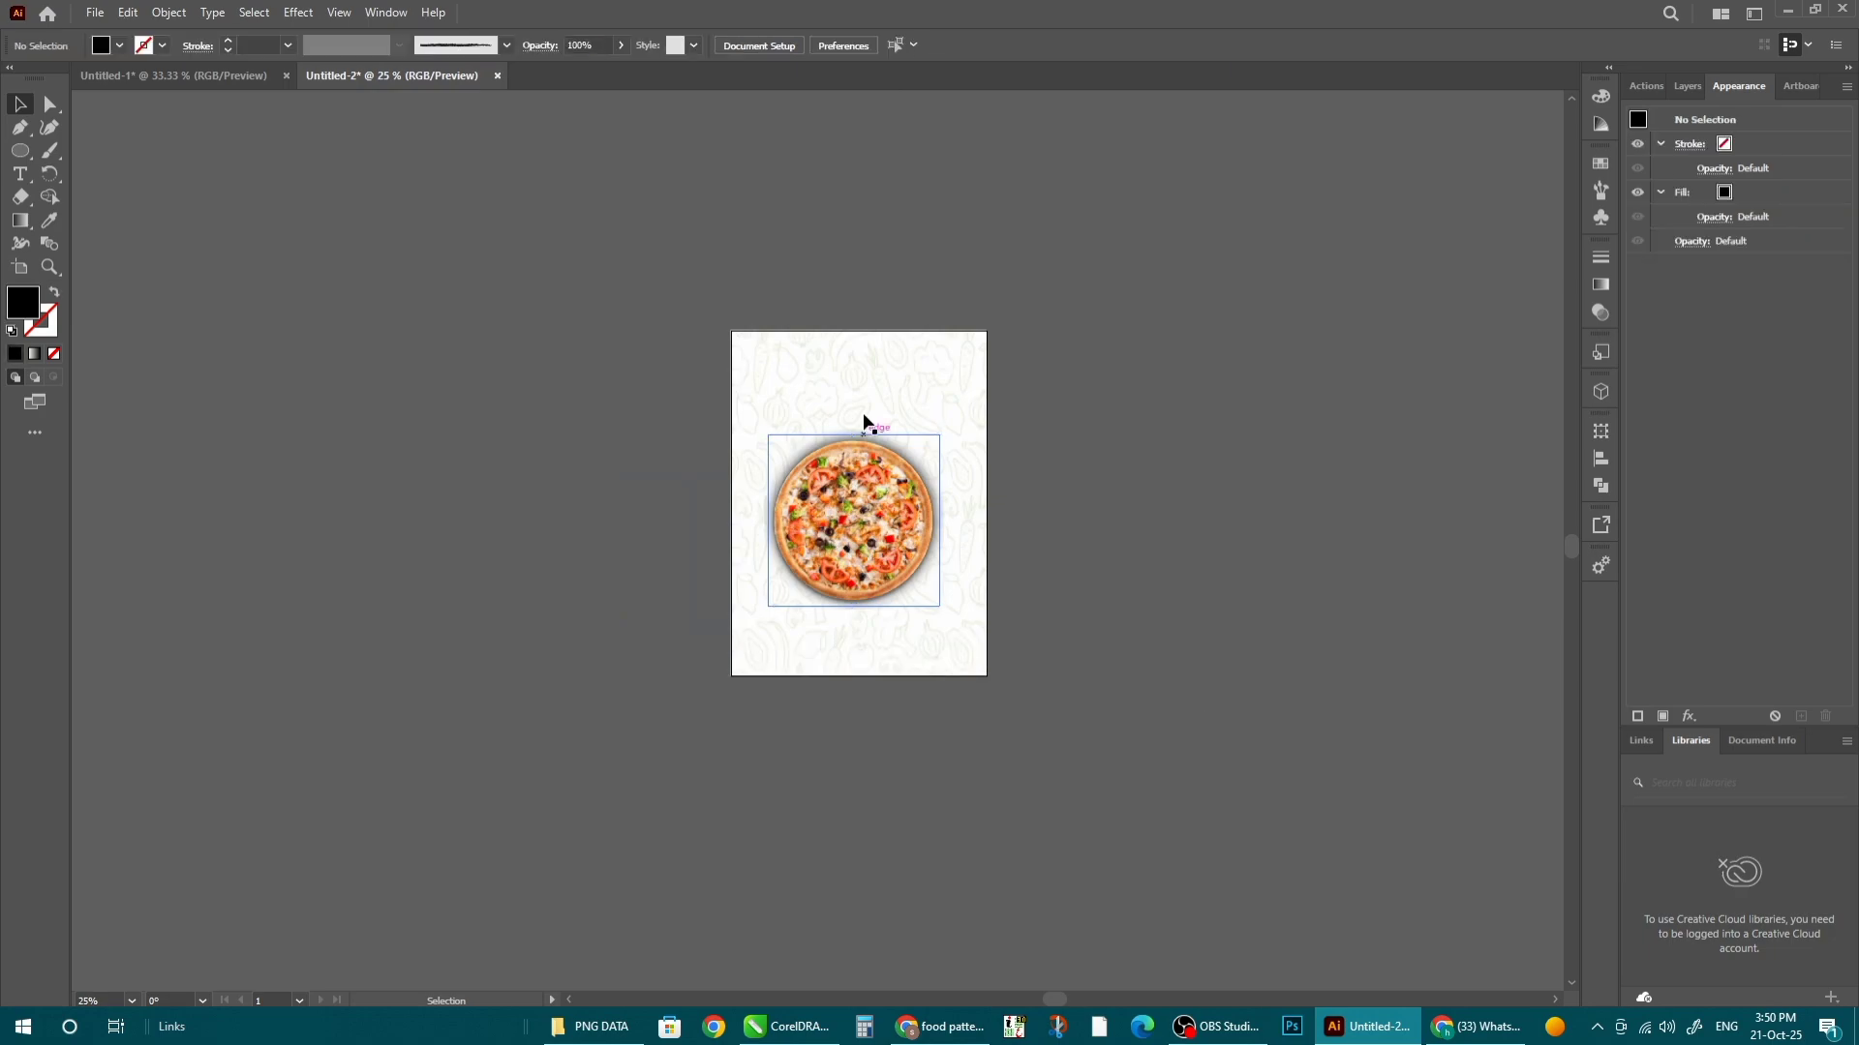
pyautogui.doubleClick(864, 415)
pyautogui.click(908, 505)
pyautogui.click(882, 47)
pyautogui.scroll(2, 855, 463)
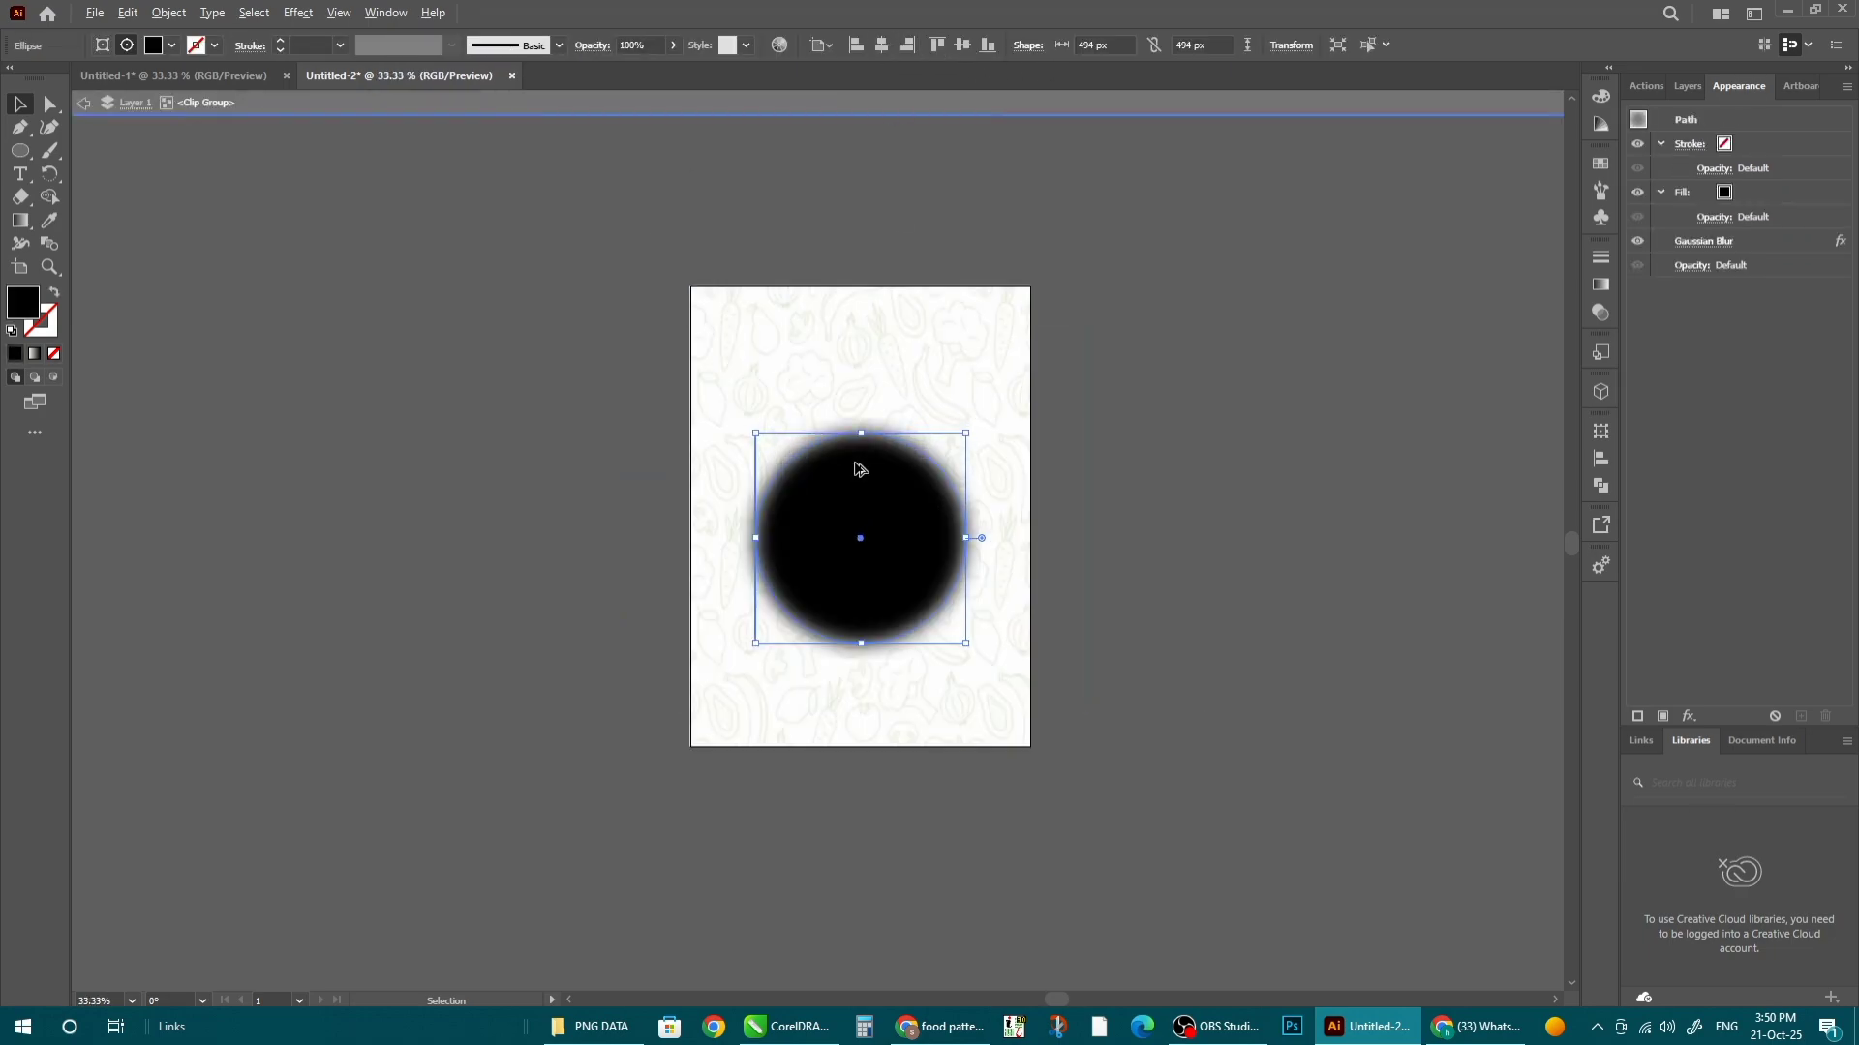
pyautogui.doubleClick(1307, 643)
pyautogui.hotkey('ctrl', 'z')
pyautogui.hotkey('ctrl', 'z')
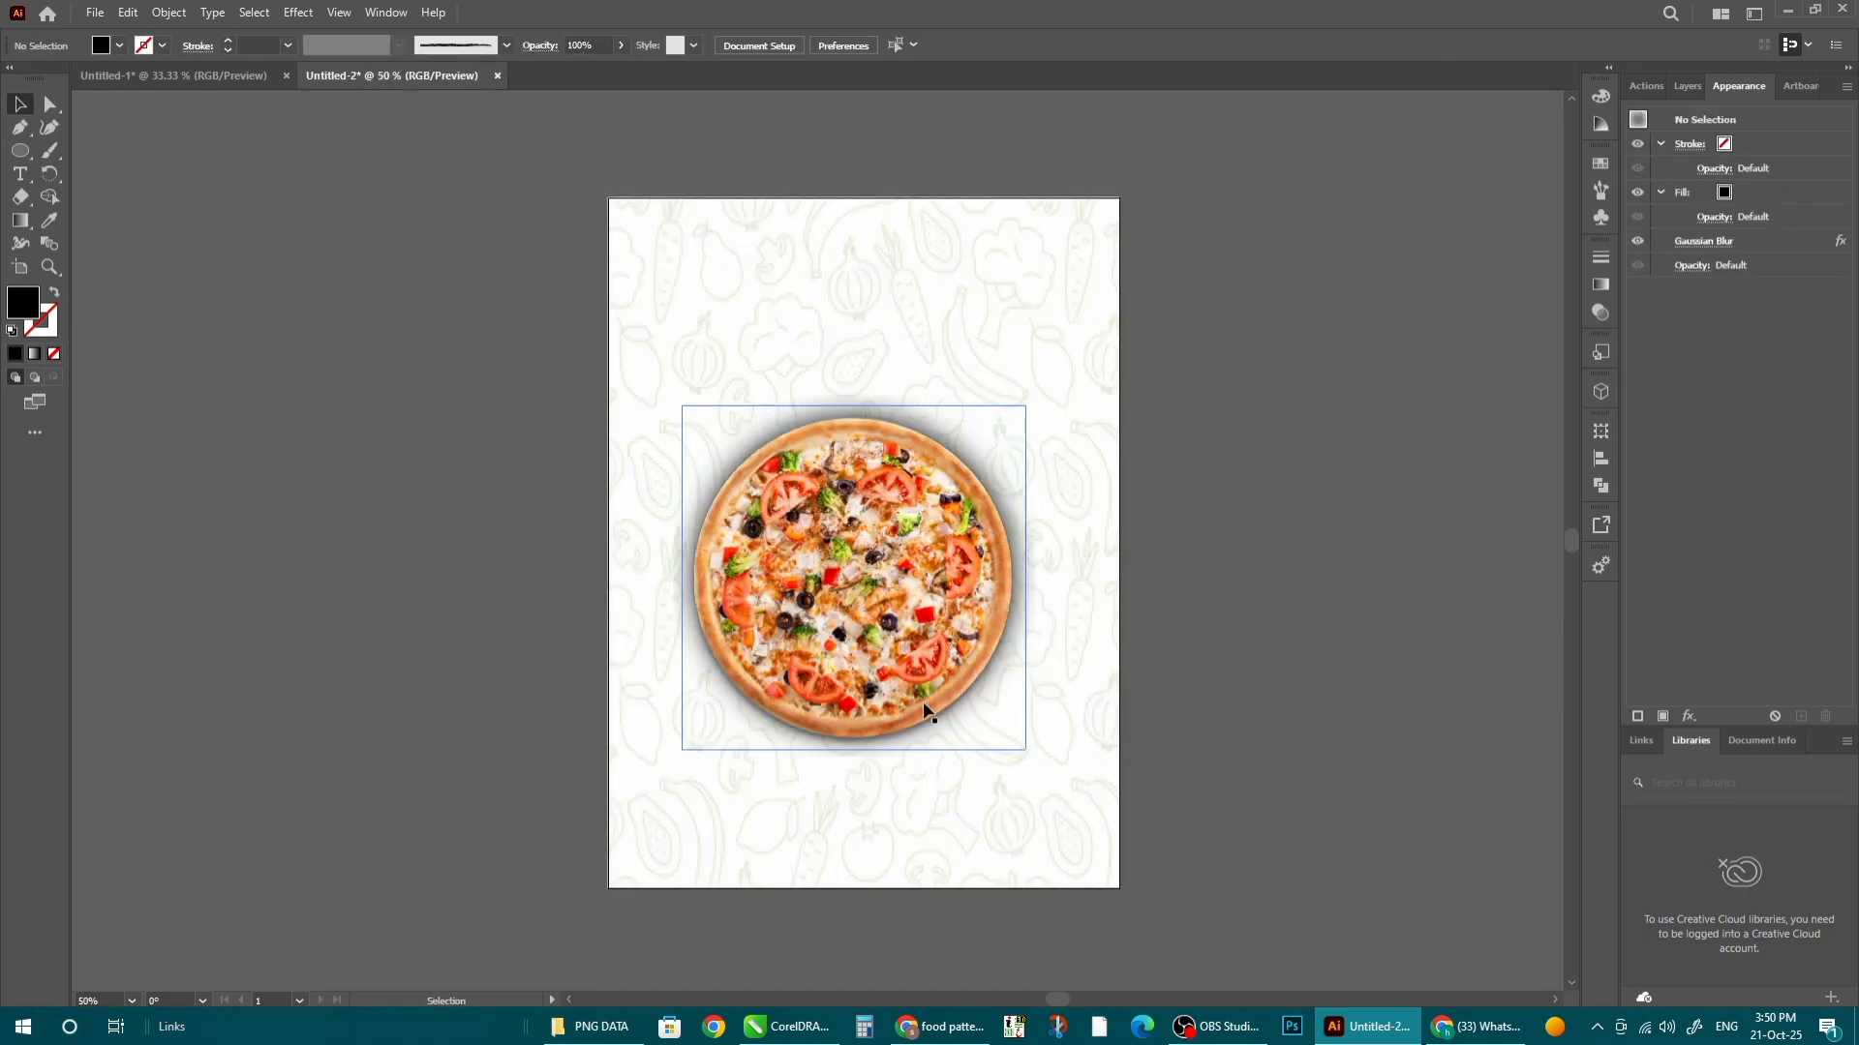
pyautogui.click(924, 709)
pyautogui.click(922, 45)
pyautogui.click(1339, 488)
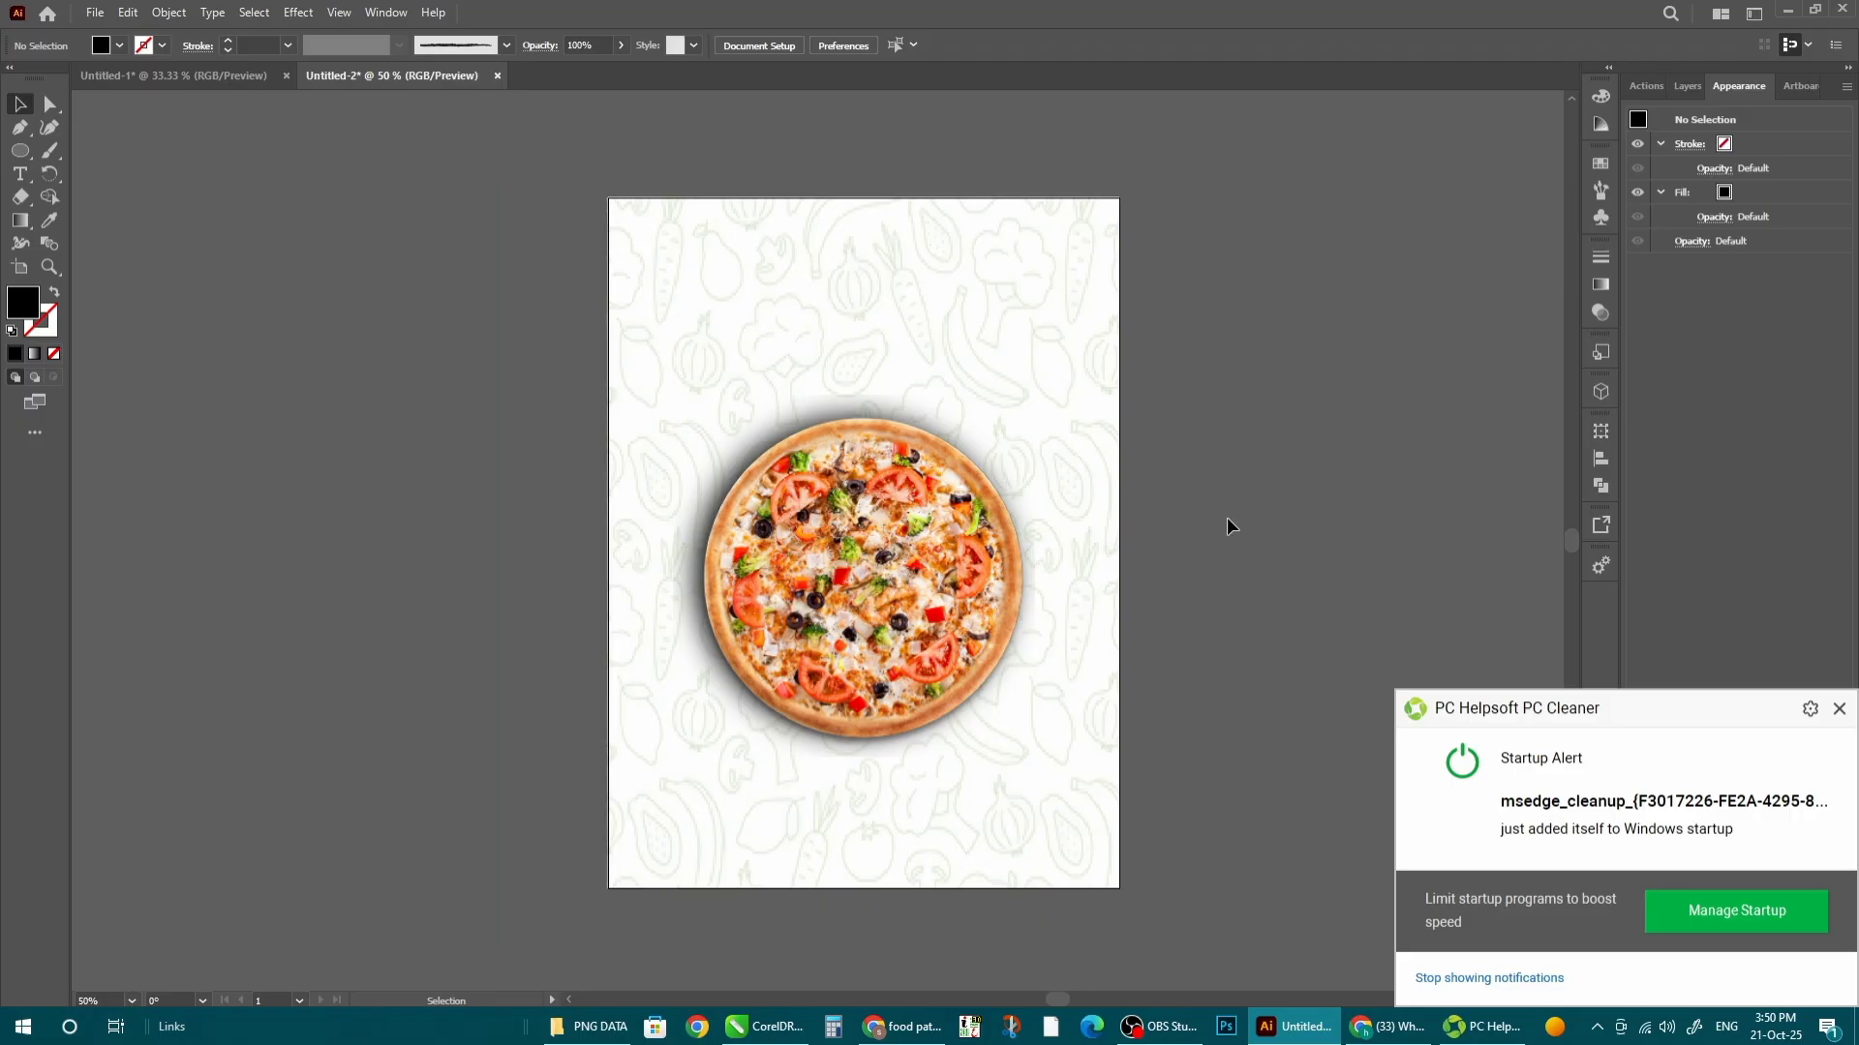
# - Enlarge the shadow circle and scale the pizza to about 614 × 614 px, shifted down
pyautogui.click(881, 619)
pyautogui.moveTo(879, 620); pyautogui.dragTo(877, 627)
pyautogui.click(1181, 709)
pyautogui.doubleClick(793, 313)
pyautogui.click(880, 564)
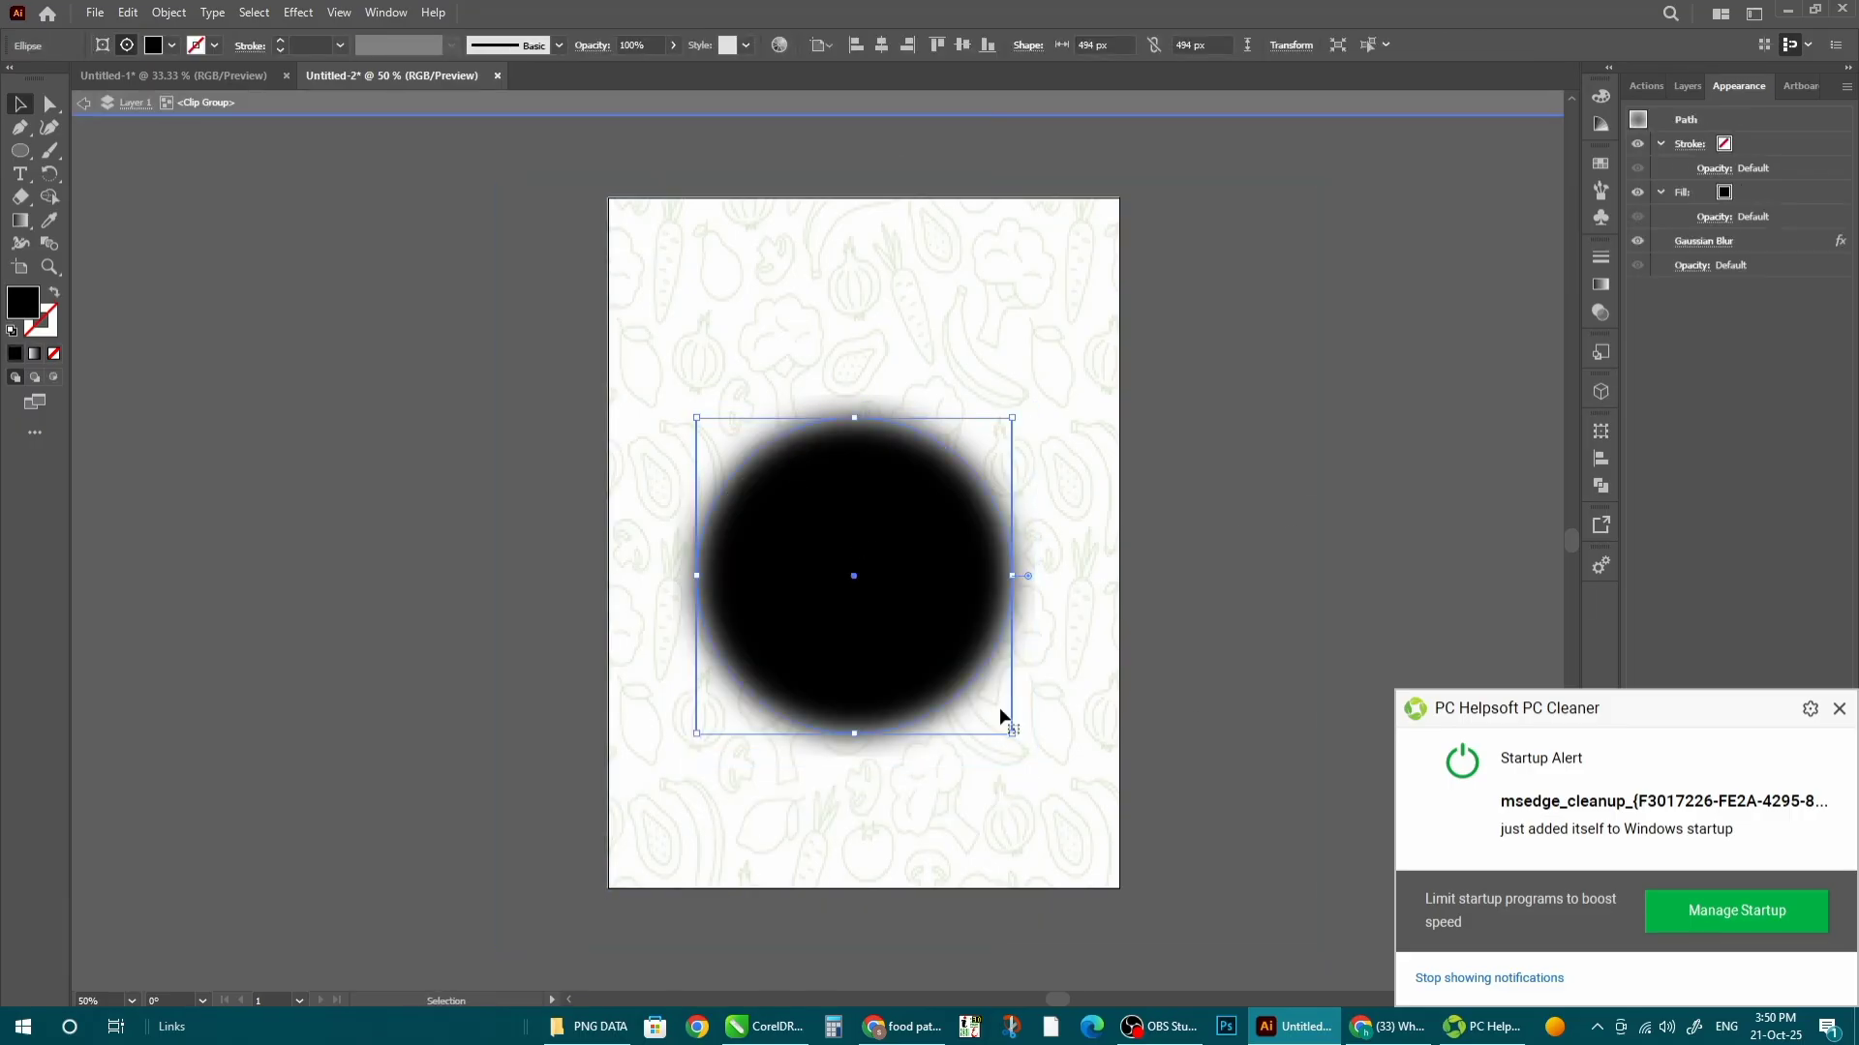
pyautogui.moveTo(1012, 734); pyautogui.dragTo(1036, 775)
pyautogui.doubleClick(1433, 607)
pyautogui.click(1009, 508)
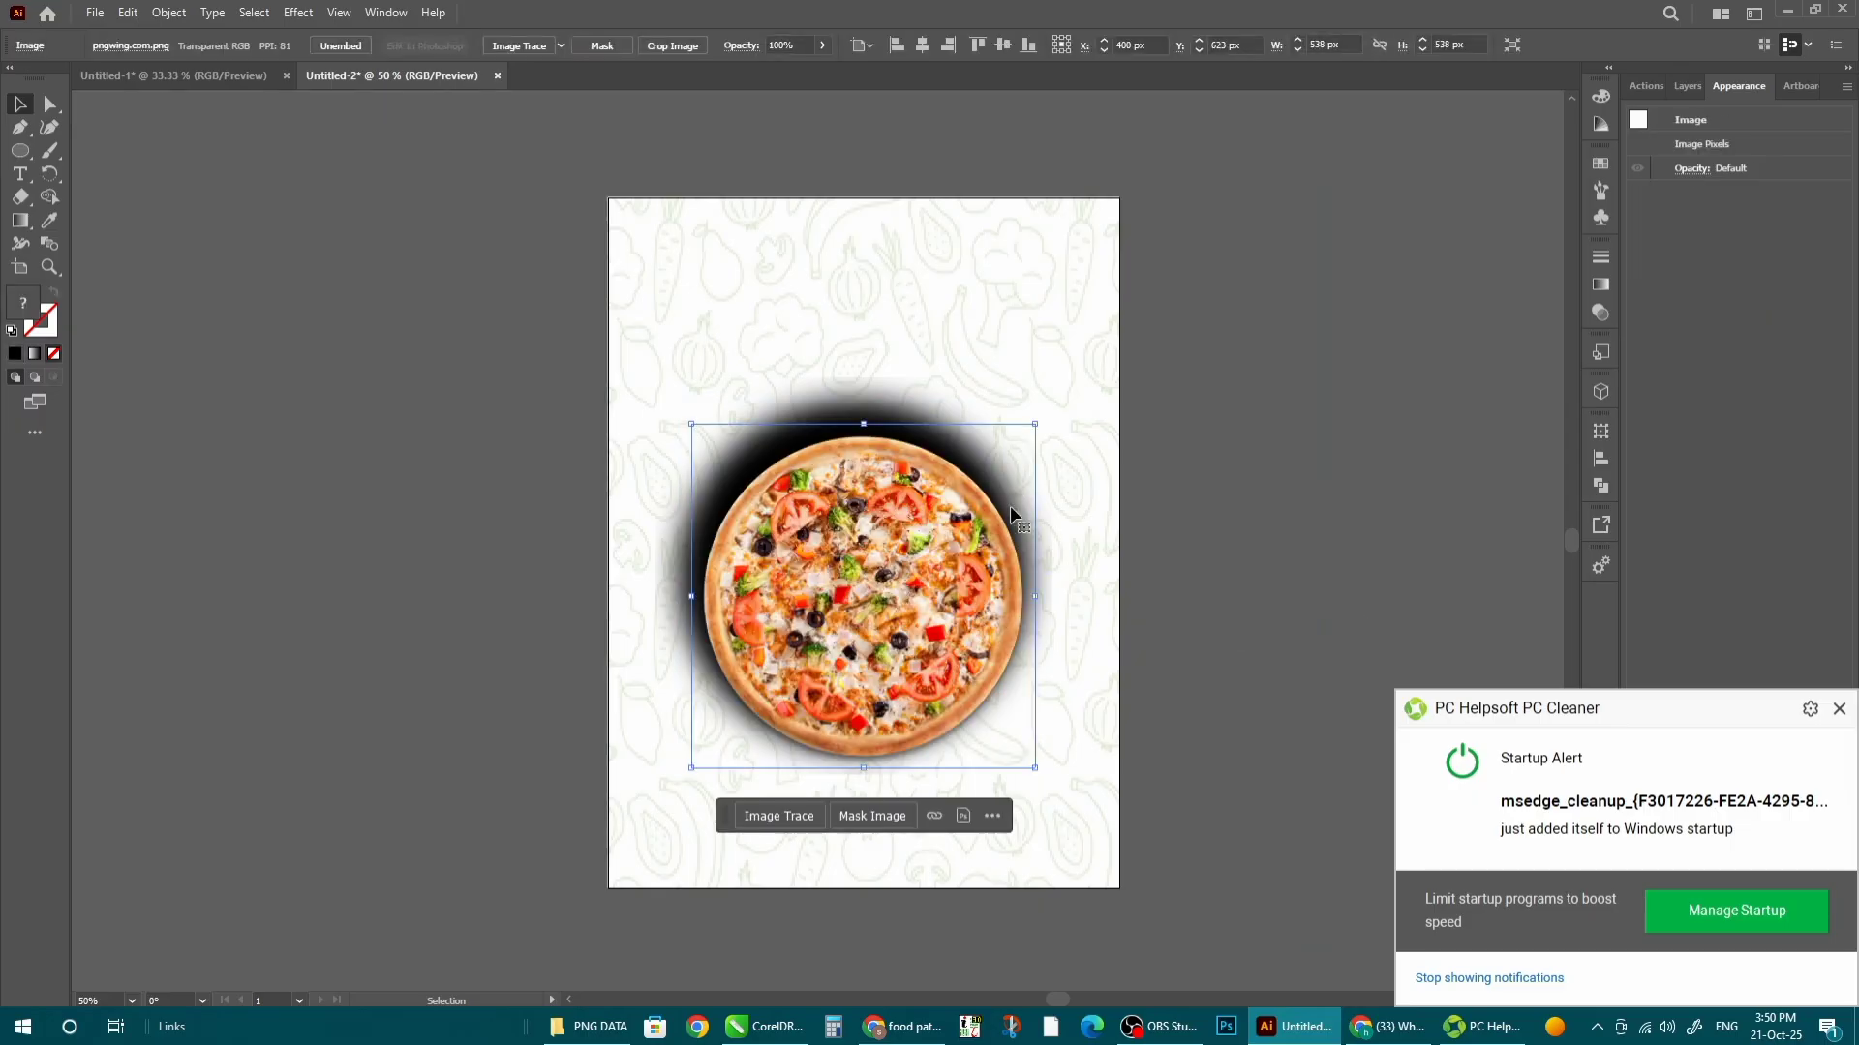
pyautogui.moveTo(1035, 424); pyautogui.dragTo(1060, 399)
pyautogui.moveTo(883, 549); pyautogui.dragTo(876, 548)
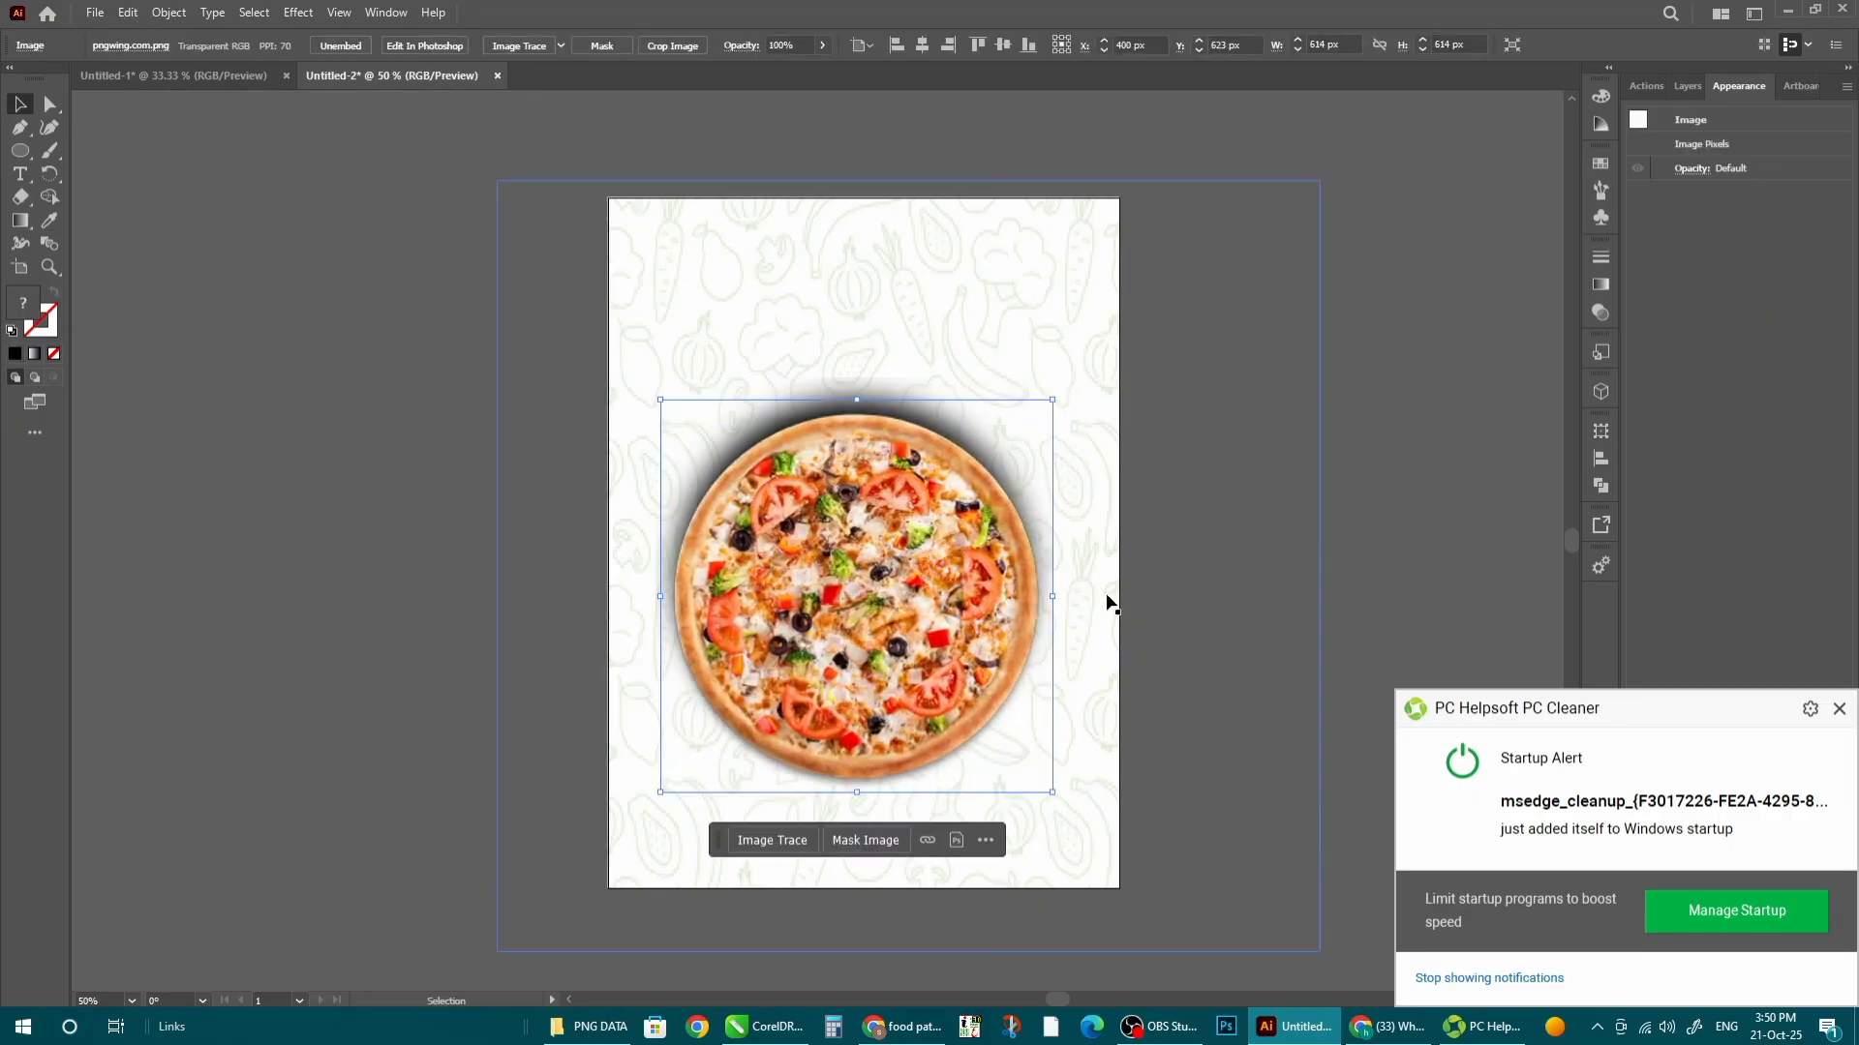
pyautogui.click(1379, 583)
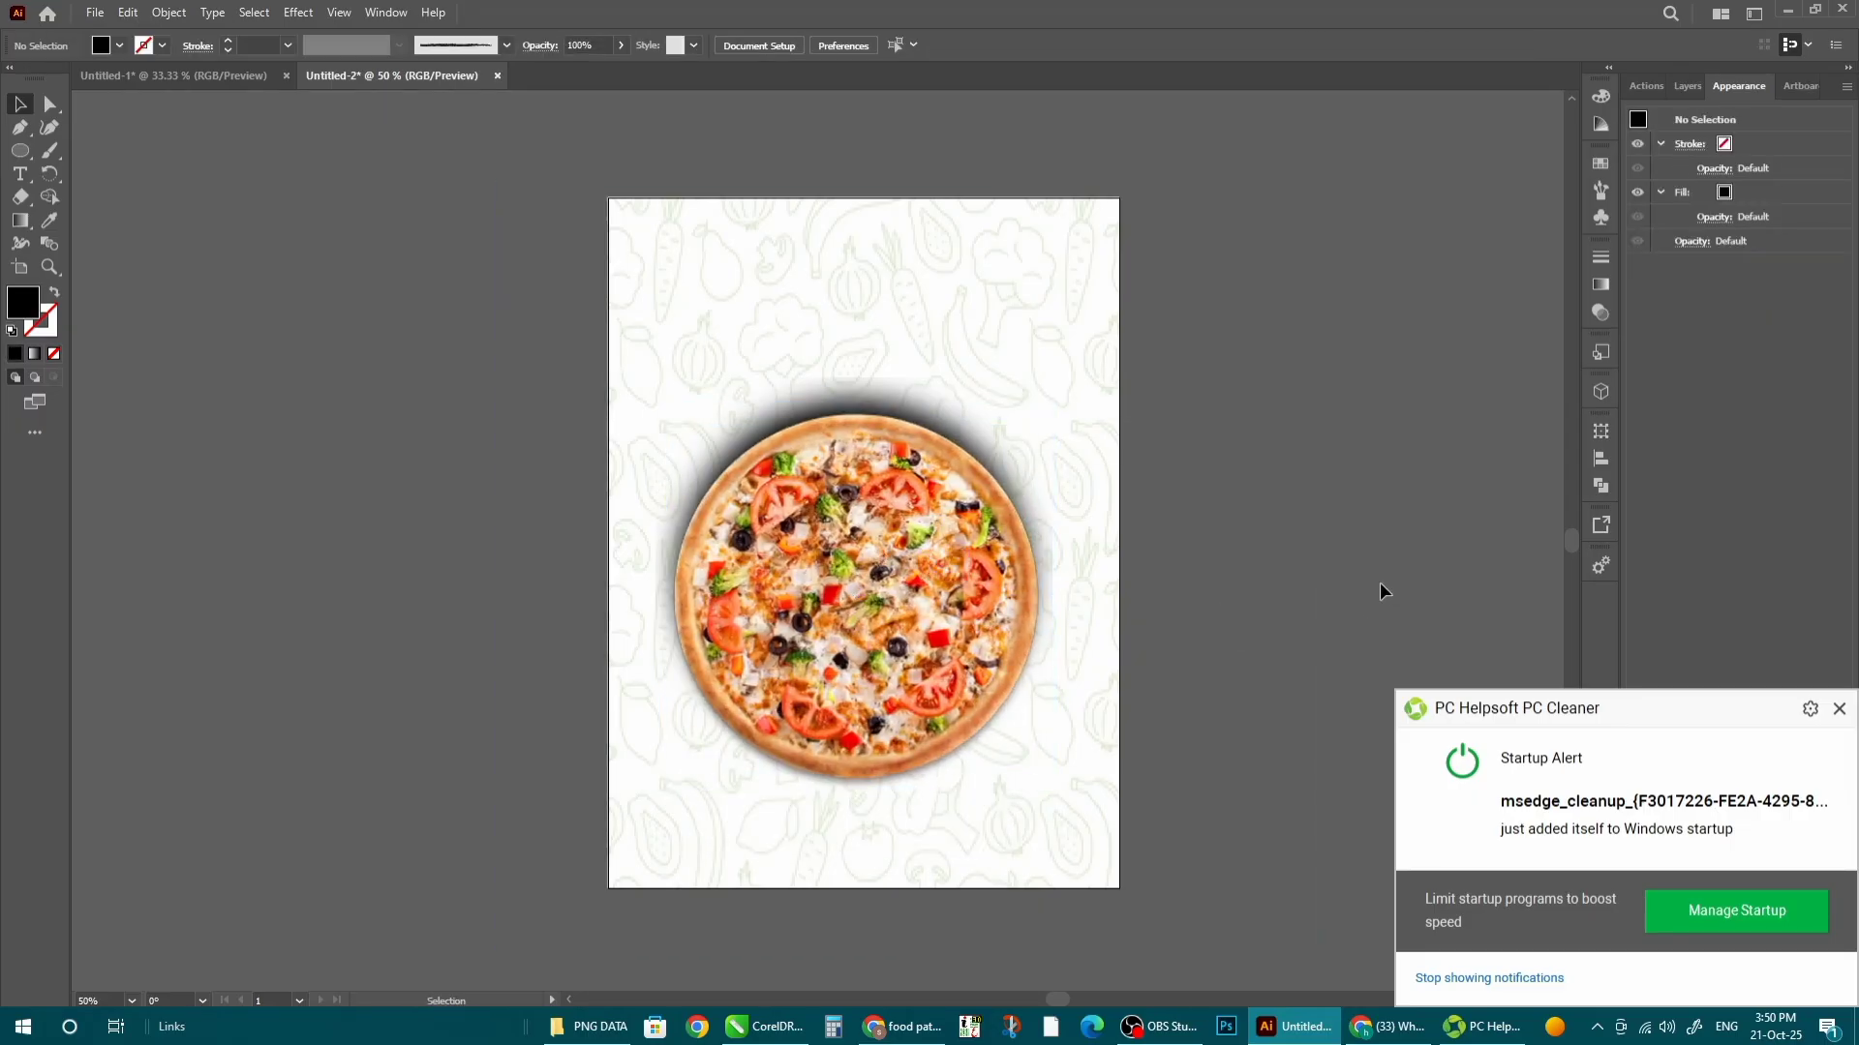
# - Add an enlarged, centred 'Pizza' title in Ananda Black above the pizza
pyautogui.click(20, 174)
pyautogui.click(758, 283)
pyautogui.write('Pizz')
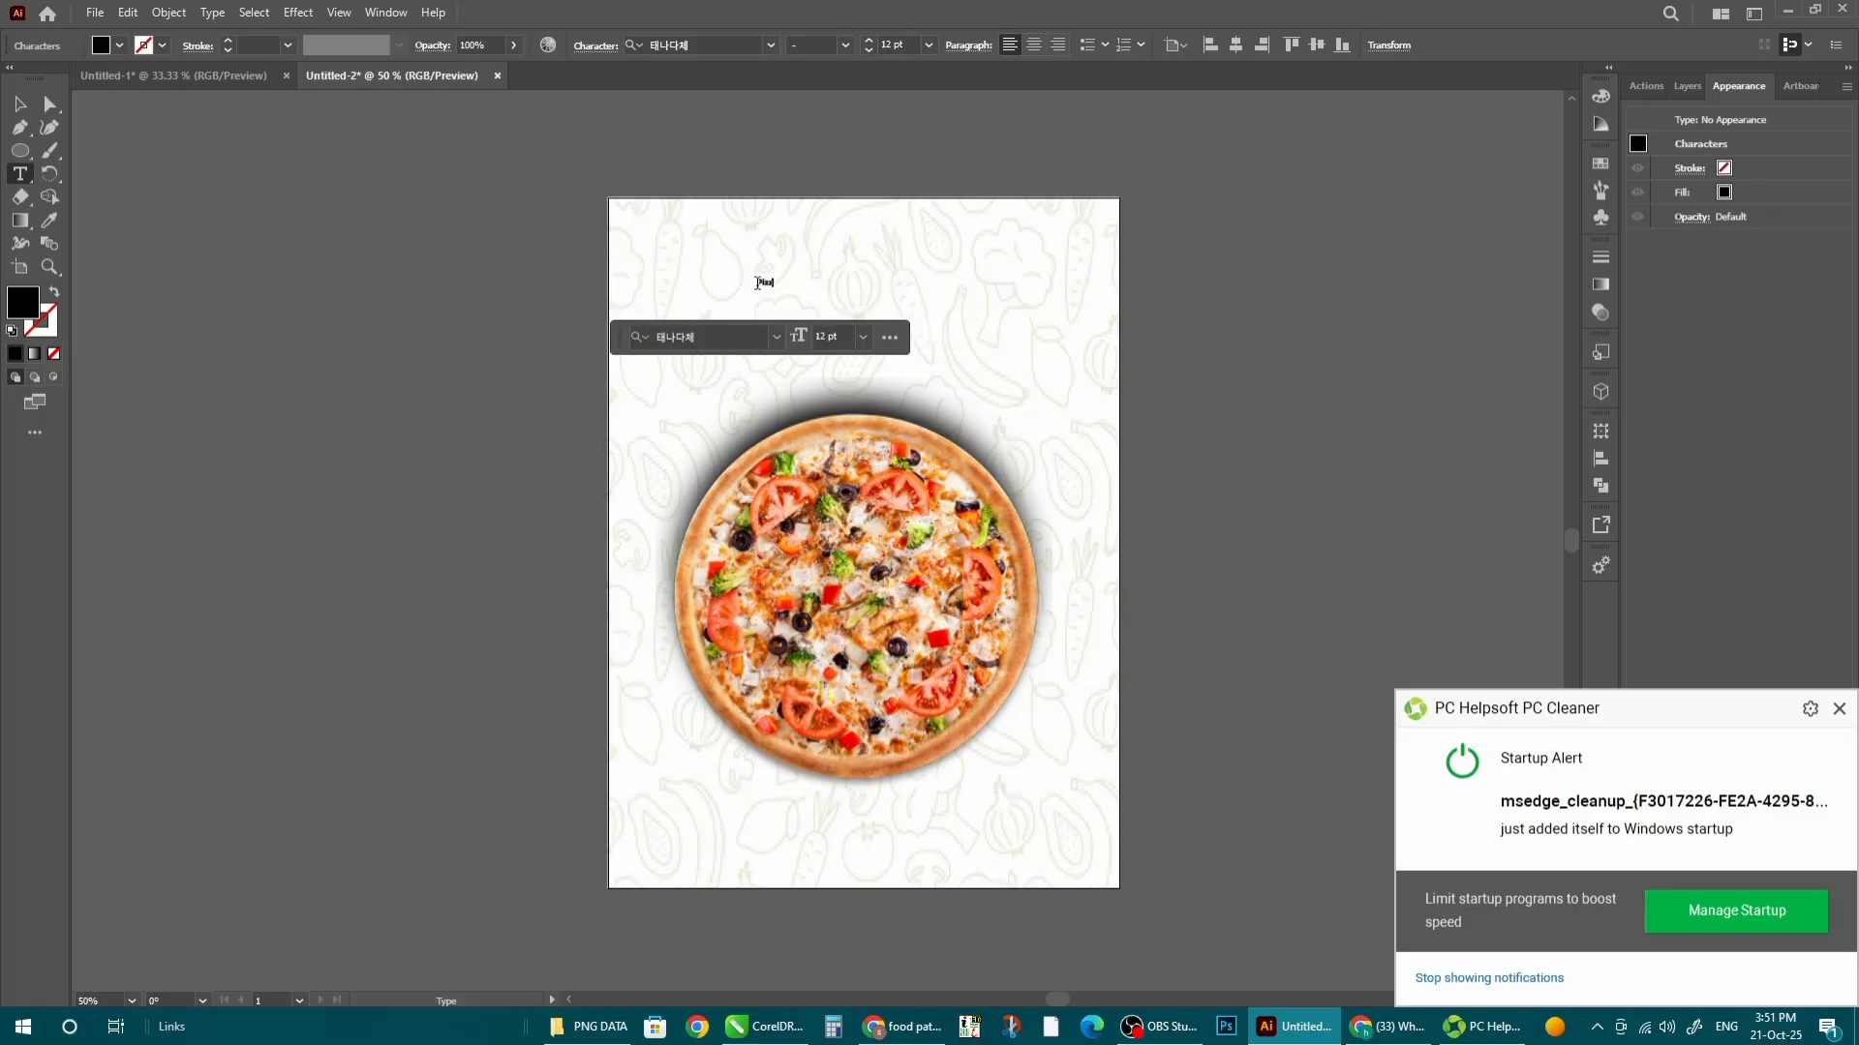
pyautogui.write('a')
pyautogui.click(21, 104)
pyautogui.moveTo(779, 293); pyautogui.dragTo(1048, 336)
pyautogui.hotkey('ctrl', '=')
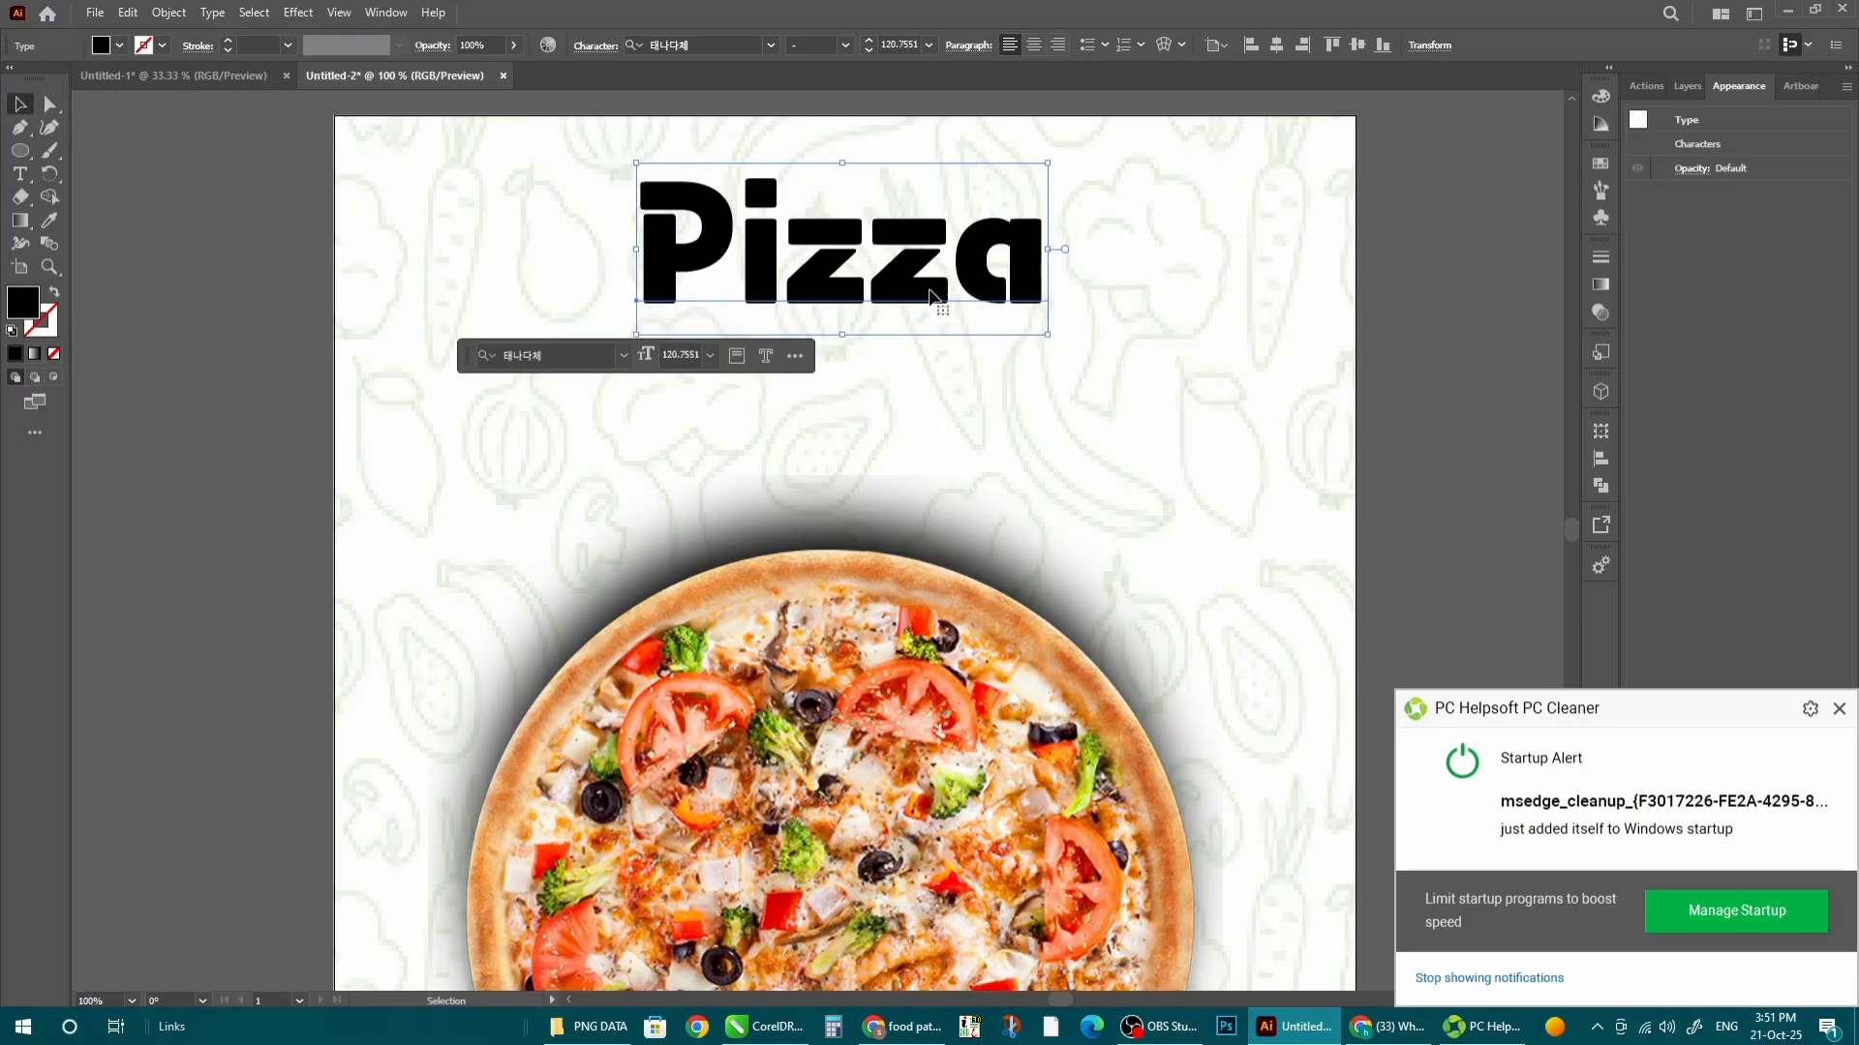
pyautogui.moveTo(942, 303); pyautogui.dragTo(931, 296)
pyautogui.click(1034, 44)
pyautogui.click(1275, 45)
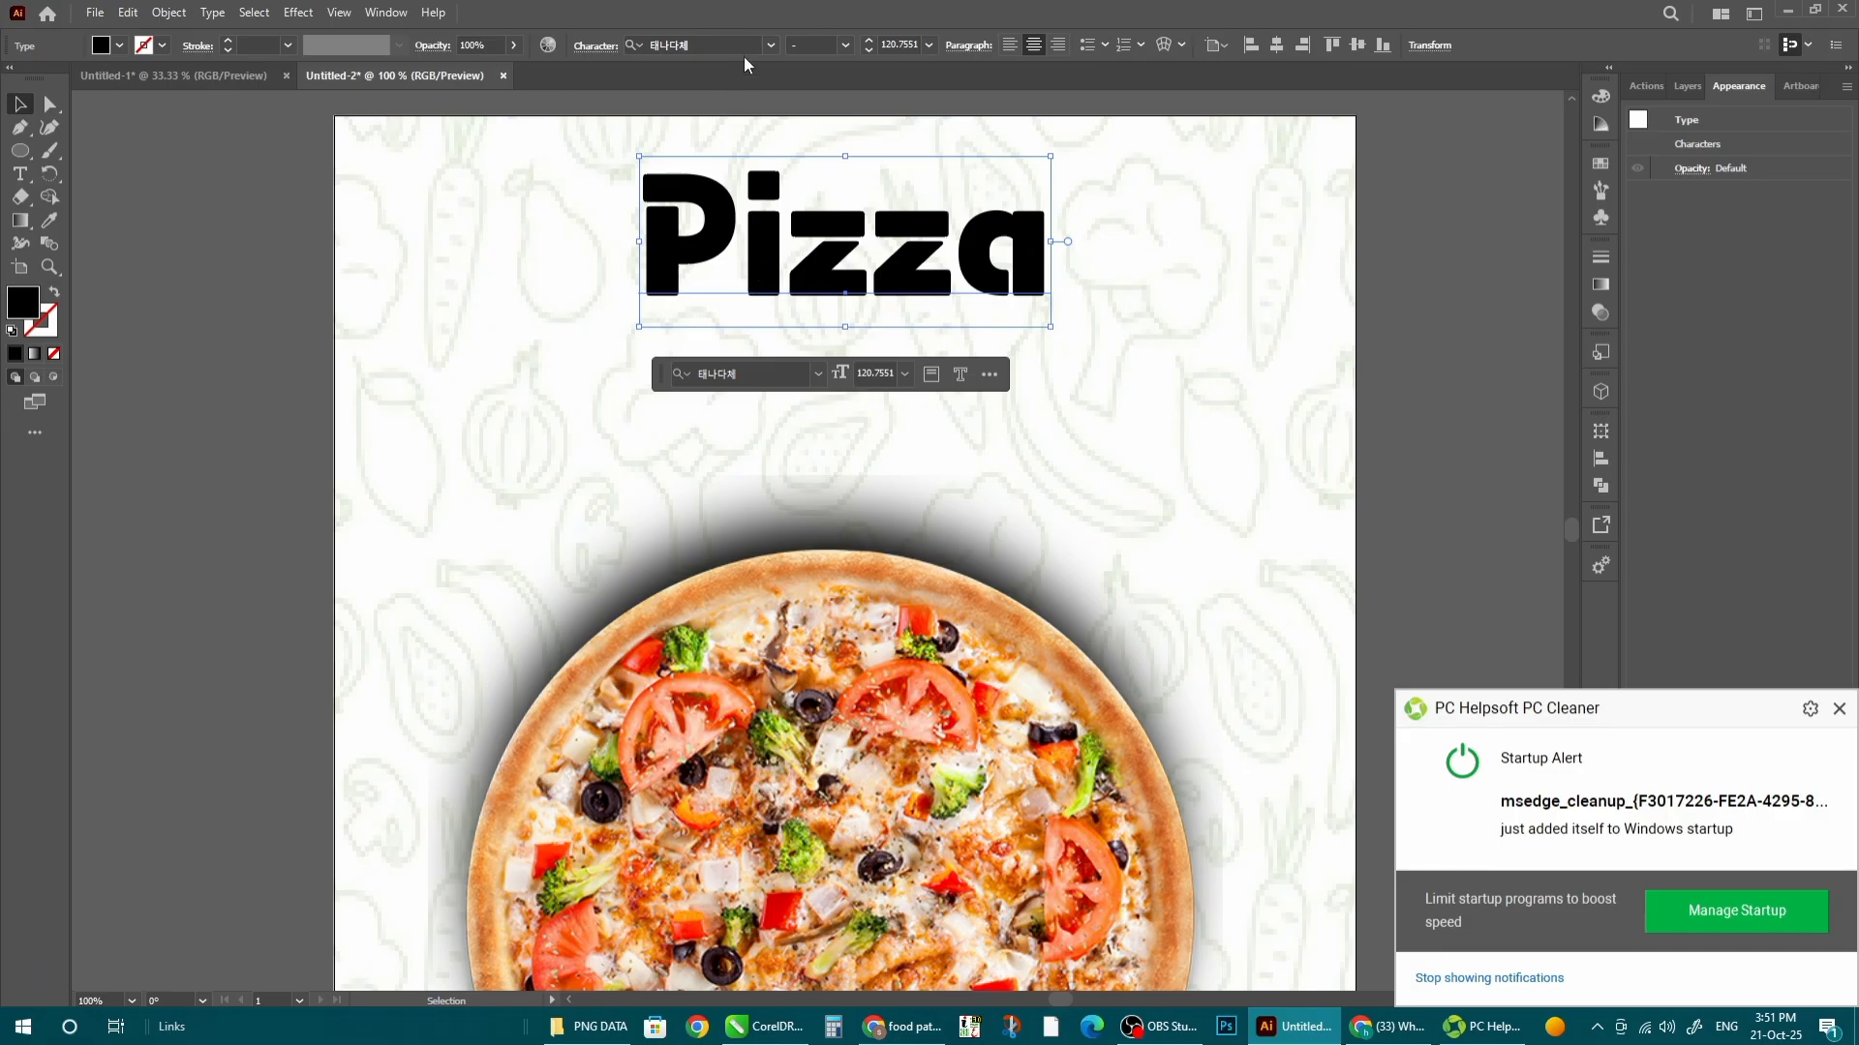
pyautogui.click(770, 45)
pyautogui.click(815, 165)
pyautogui.hotkey('ctrl', '-')
pyautogui.hotkey('ctrl', '-')
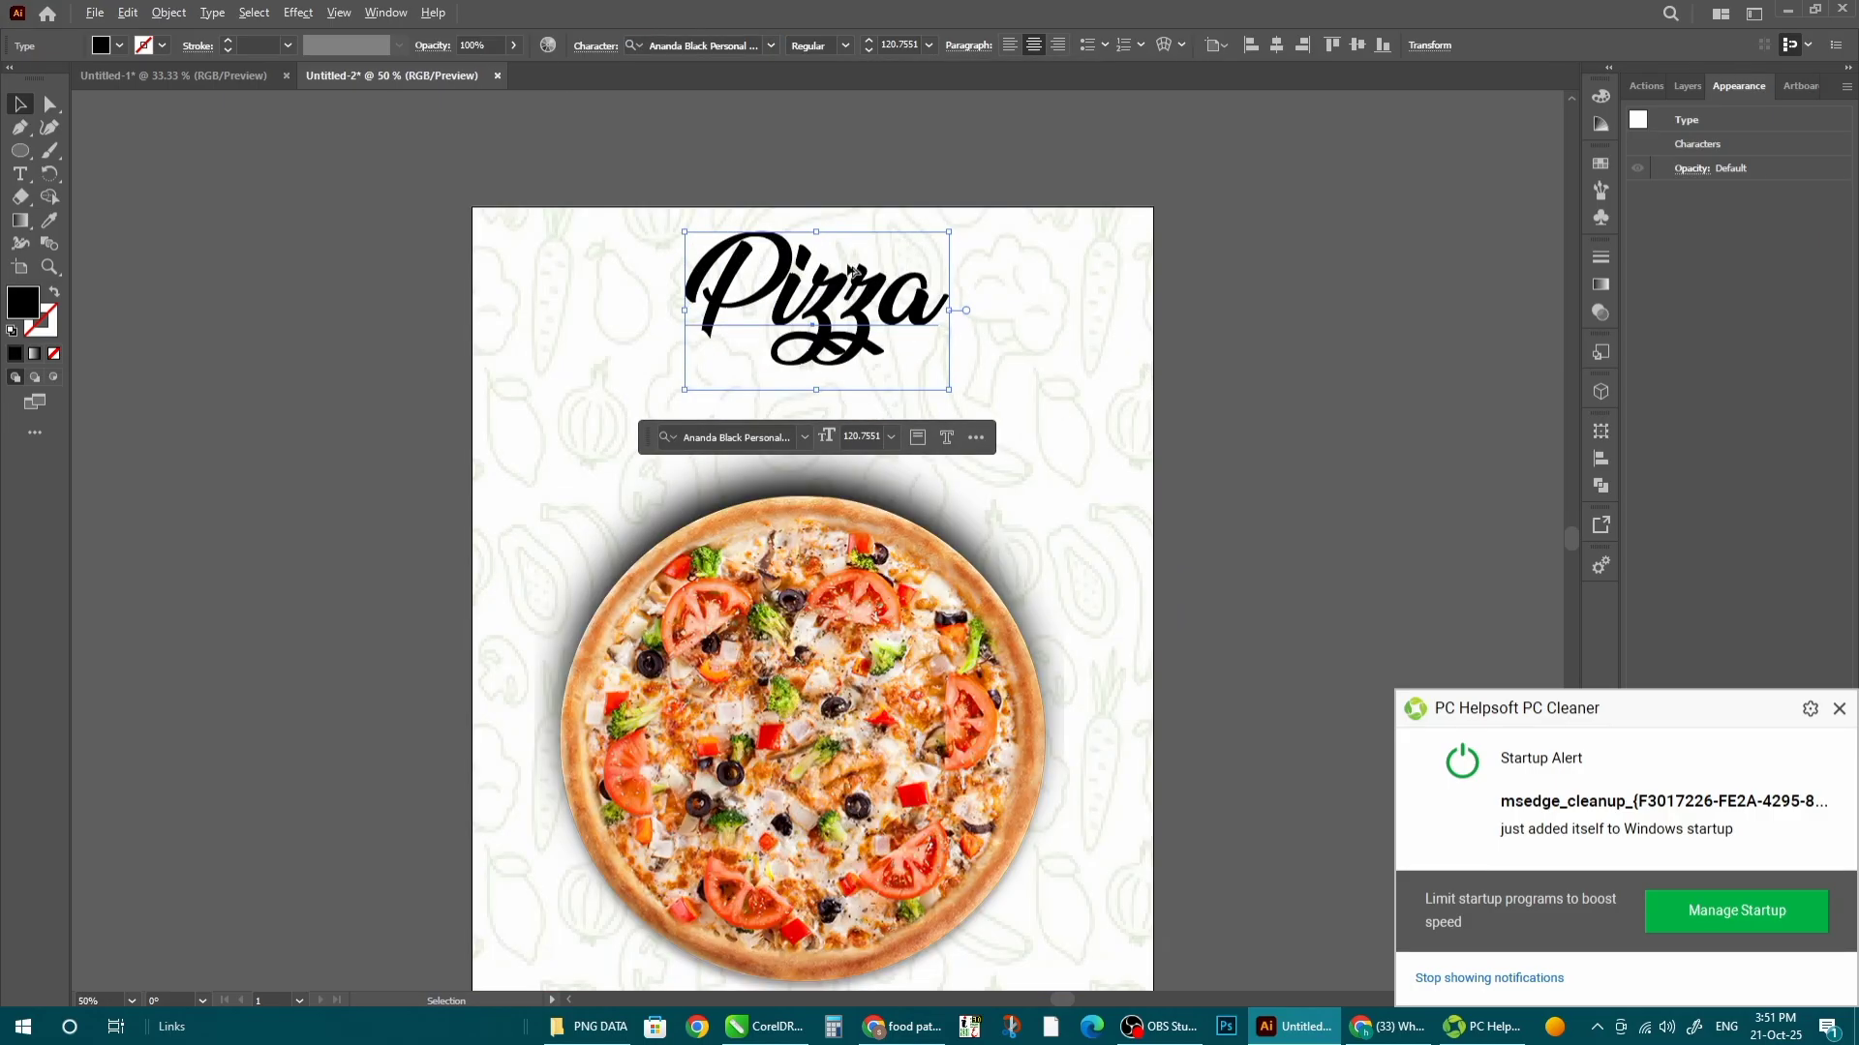
pyautogui.scroll(-2, 815, 312)
pyautogui.click(658, 387)
# - Move the pizza down, shrink it to about 488 px and its shadow to about 332 px
pyautogui.scroll(1, 718, 456)
pyautogui.moveTo(855, 486); pyautogui.dragTo(855, 503)
pyautogui.moveTo(975, 366); pyautogui.dragTo(931, 411)
pyautogui.doubleClick(826, 350)
pyautogui.moveTo(944, 342); pyautogui.dragTo(861, 459)
pyautogui.doubleClick(942, 595)
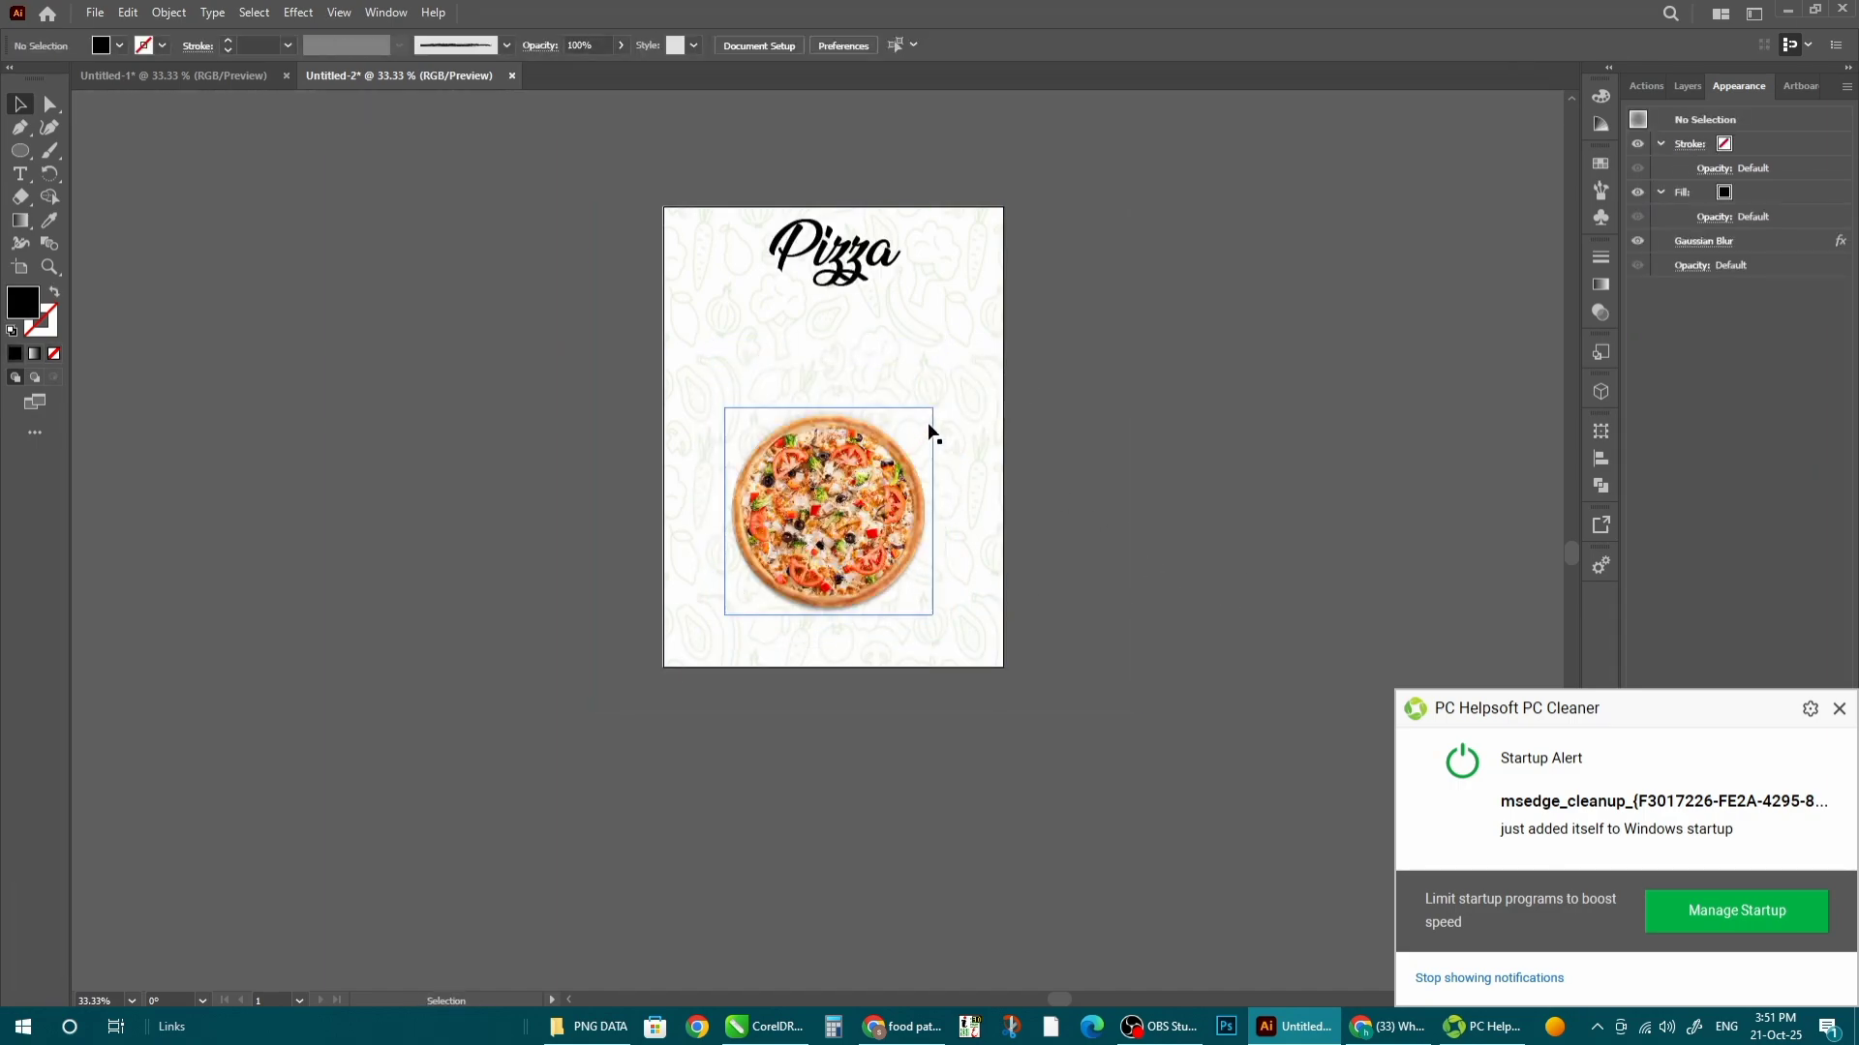
# - Enlarge the pizza to 556 × 556 px and nudge it up over its shadow
pyautogui.click(879, 494)
pyautogui.moveTo(932, 408)
pyautogui.mouseDown()
pyautogui.moveTo(947, 393)
pyautogui.moveTo(922, 403)
pyautogui.mouseUp()
pyautogui.click(1164, 507)
pyautogui.click(892, 489)
pyautogui.doubleClick(851, 489)
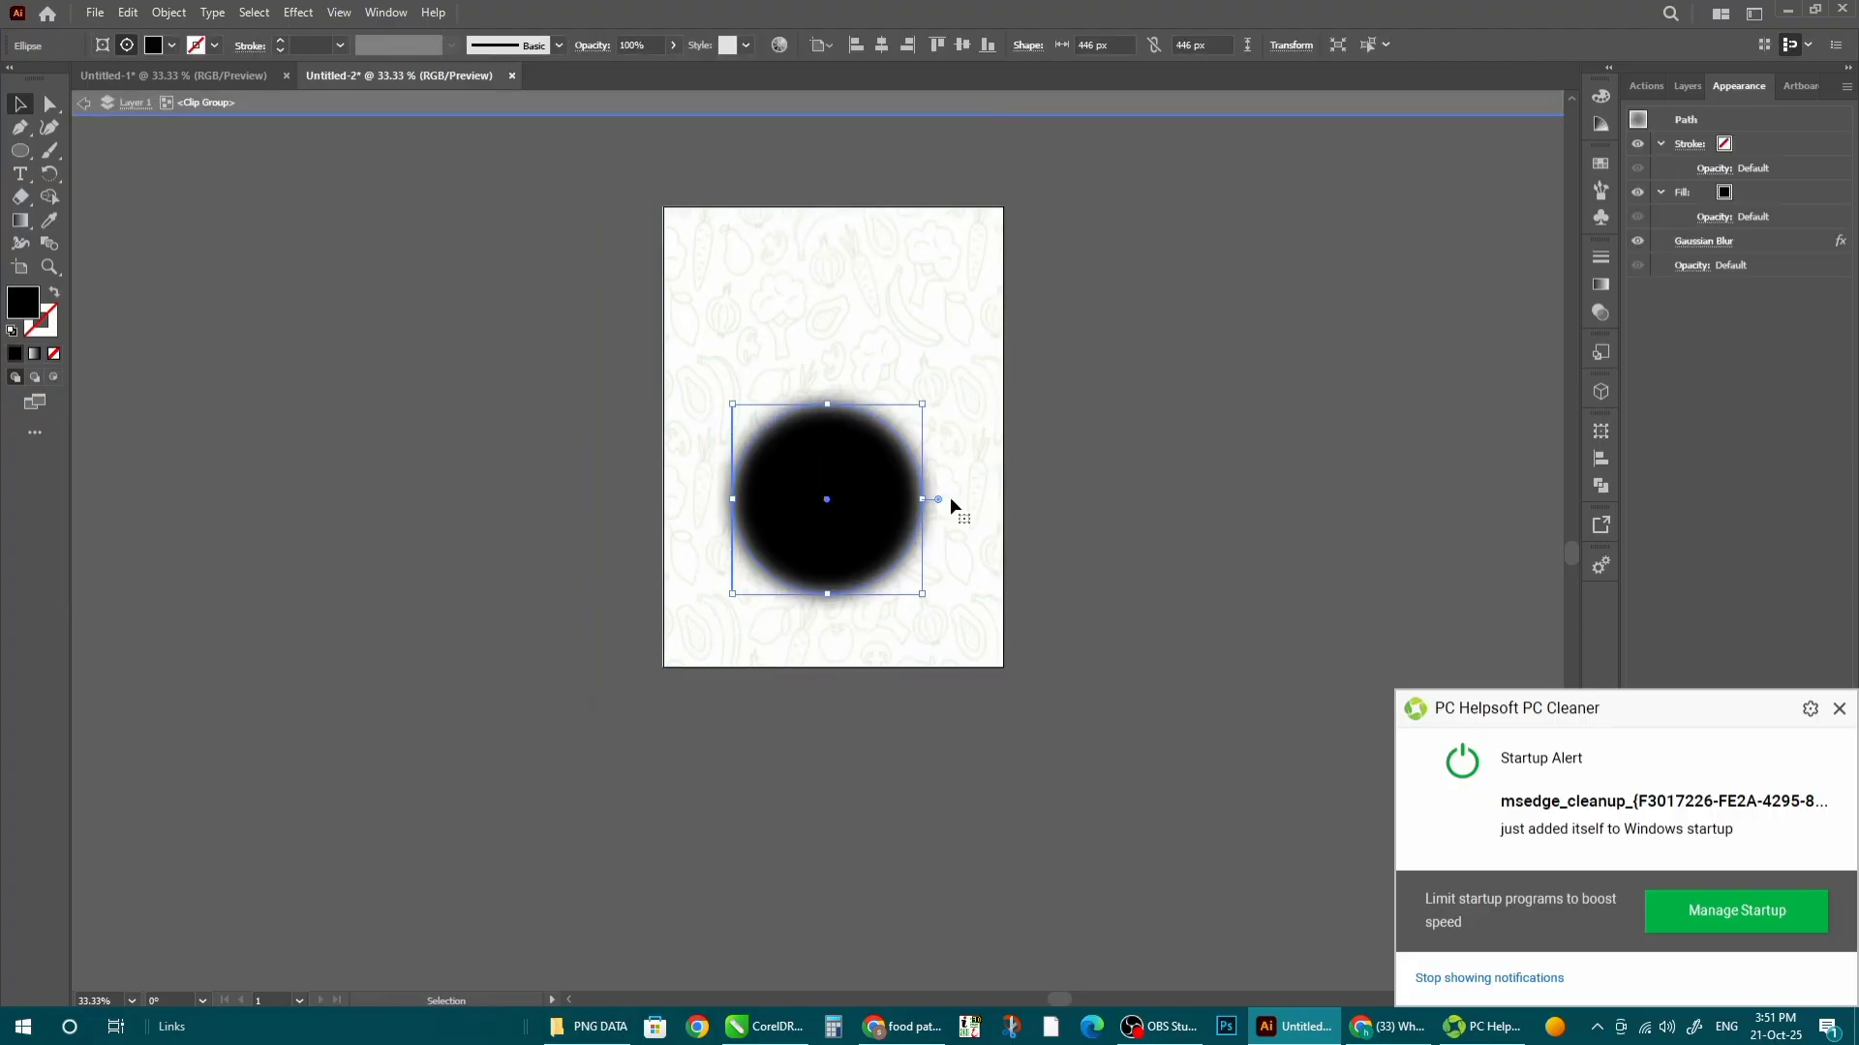
pyautogui.doubleClick(1229, 579)
pyautogui.scroll(1, 856, 429)
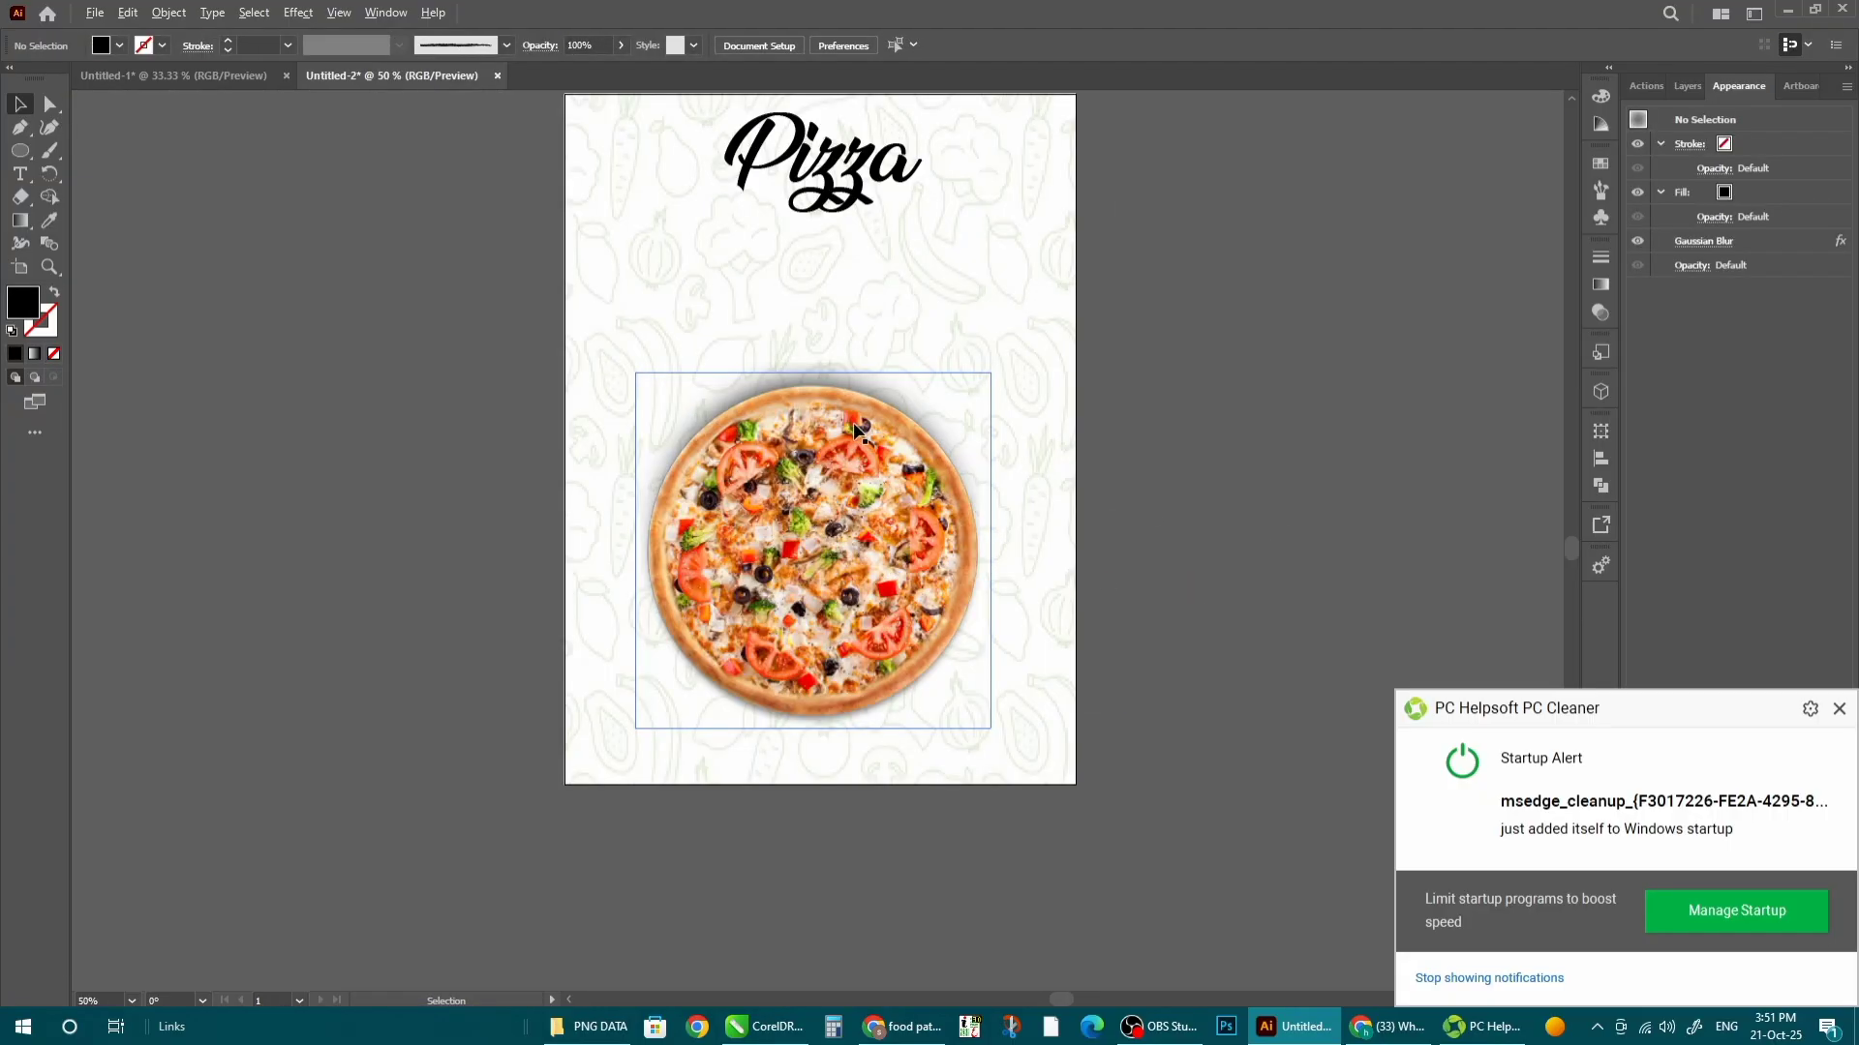
pyautogui.click(863, 658)
pyautogui.press('Up')
pyautogui.press('Up')
pyautogui.press('Up')
pyautogui.press('Up')
pyautogui.press('Up')
pyautogui.press('Up')
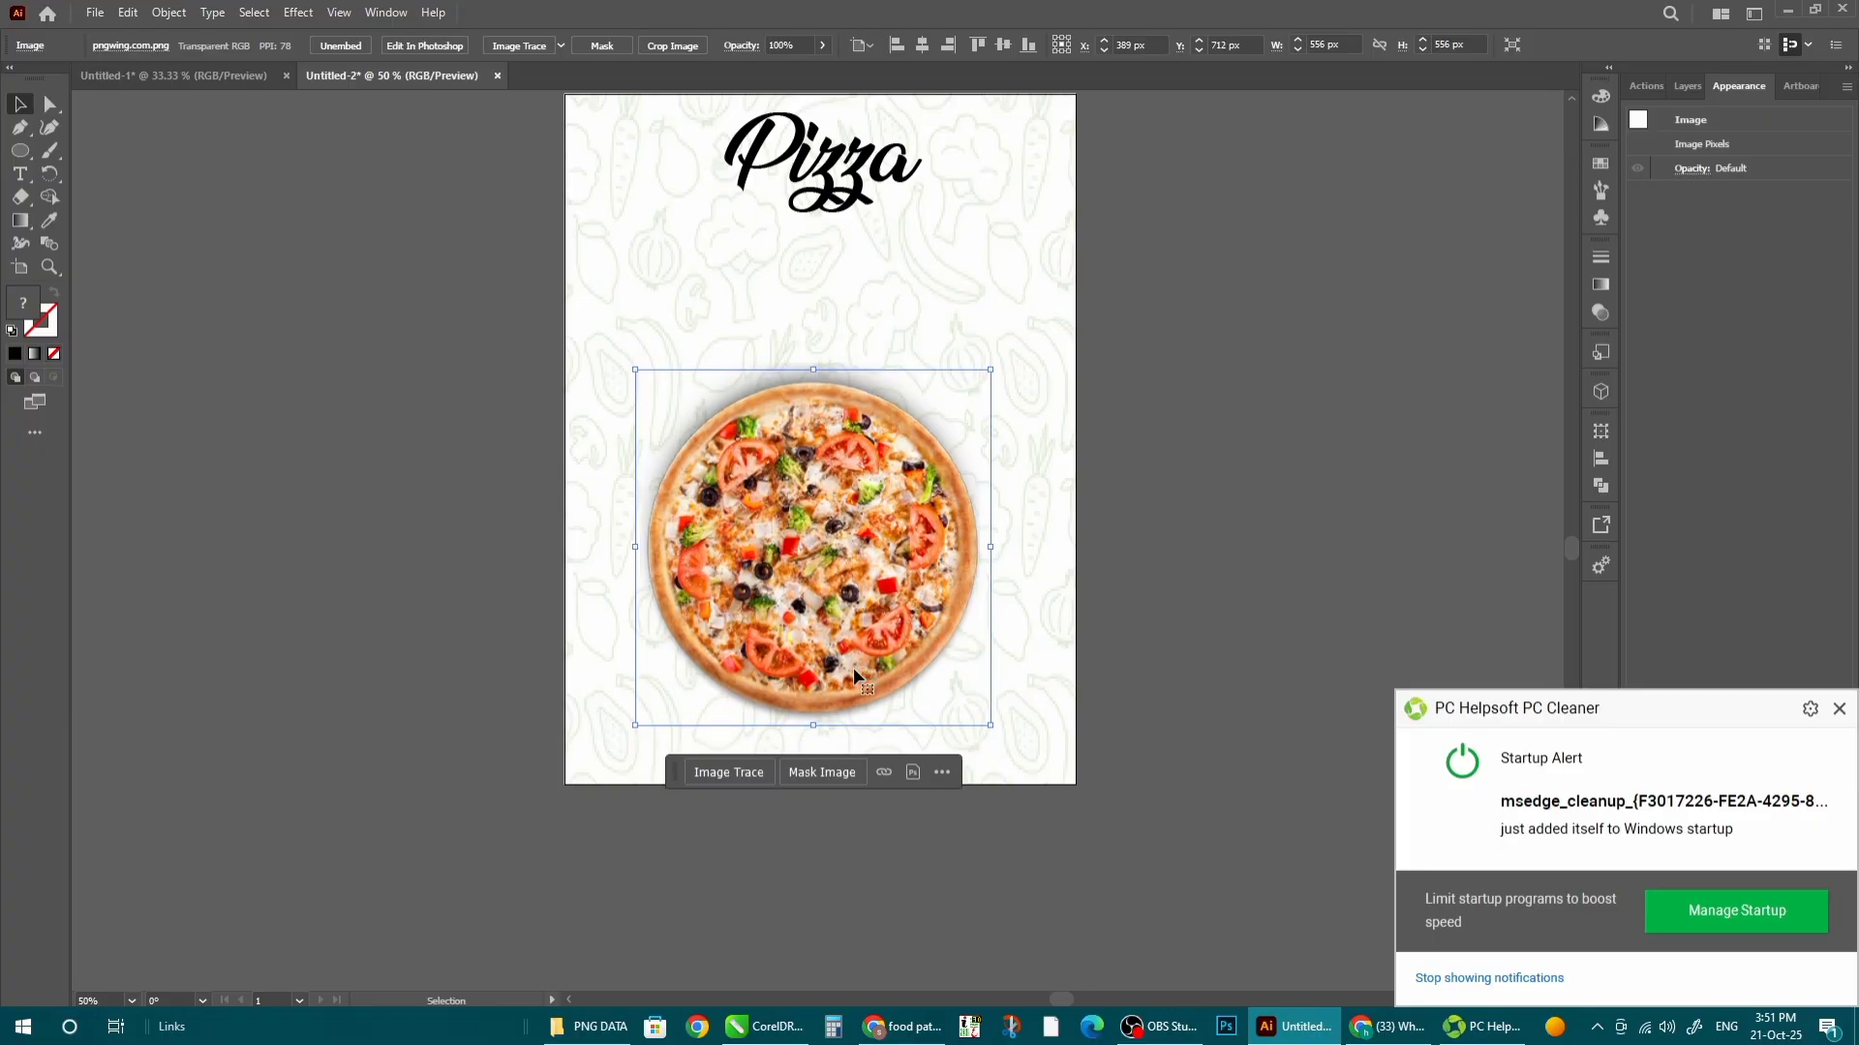
pyautogui.scroll(-1, 789, 370)
pyautogui.click(684, 118)
pyautogui.scroll(2, 684, 118)
# - Duplicate the Pizza title below it as 'Chicken' in a bold sans font
pyautogui.click(946, 344)
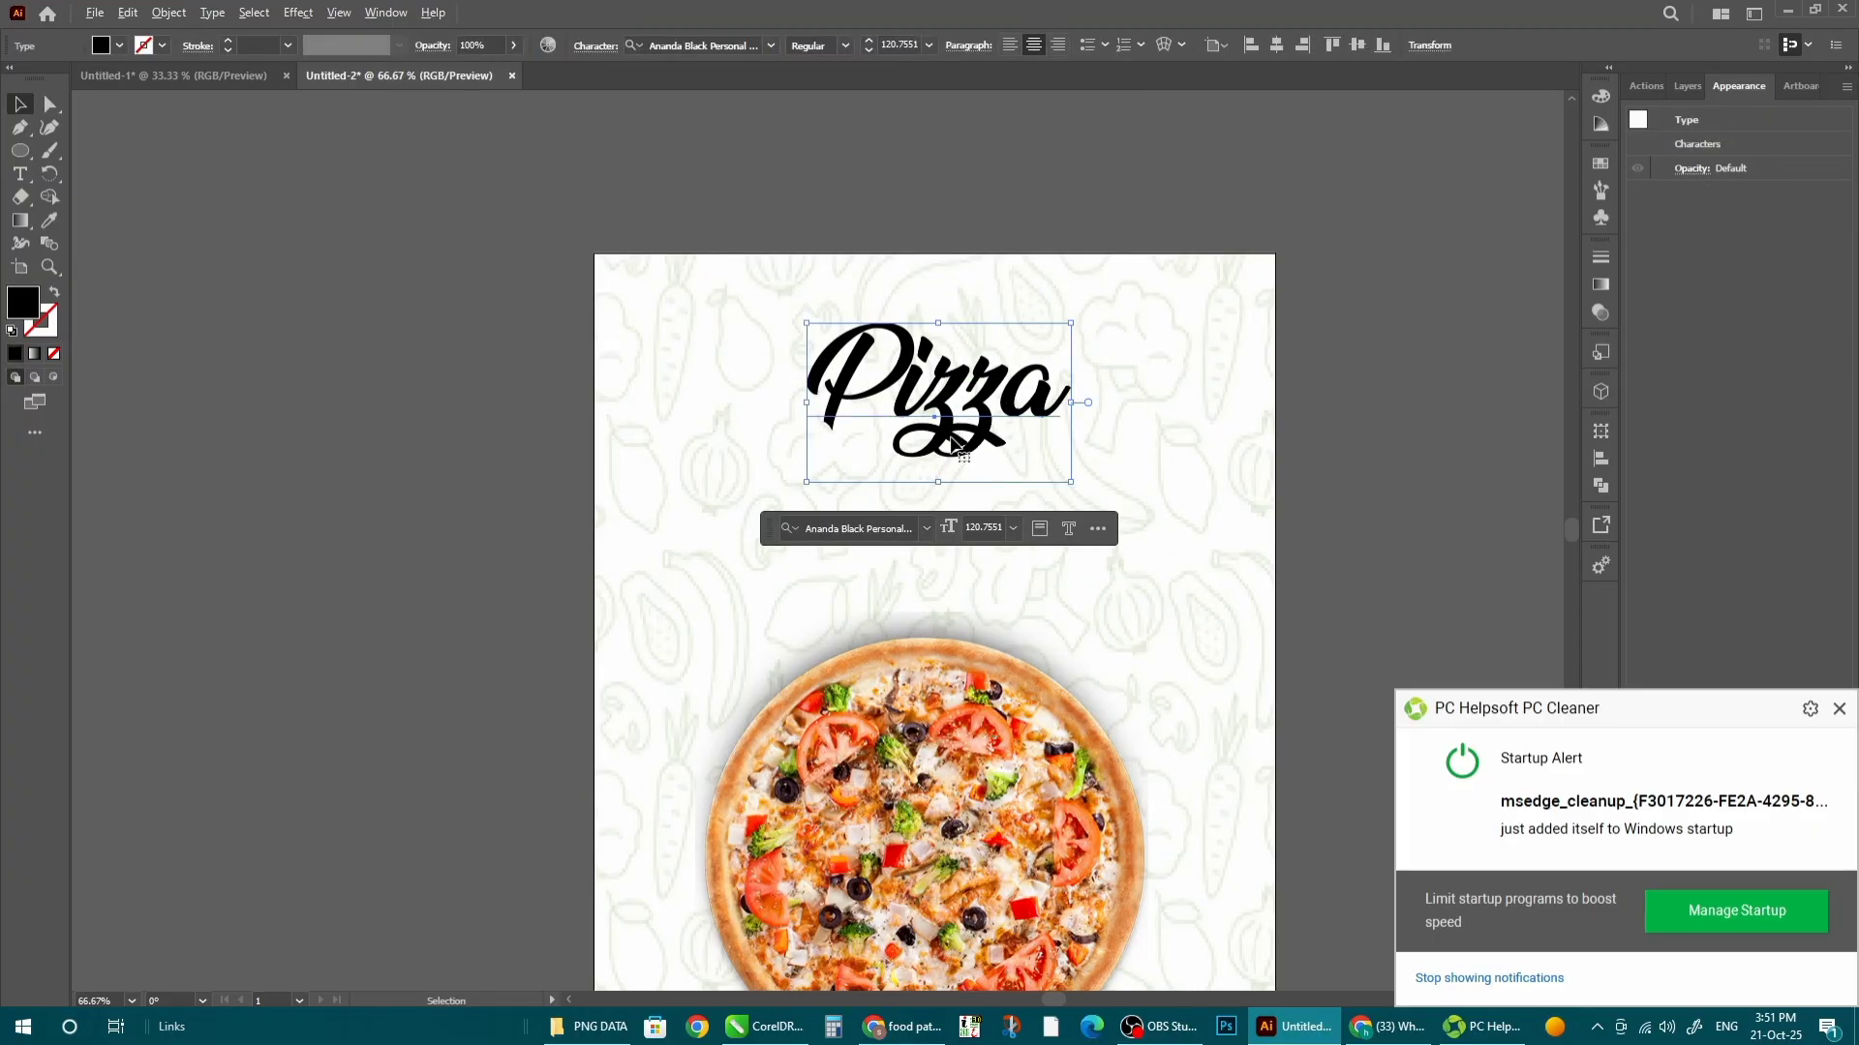
pyautogui.click(946, 444)
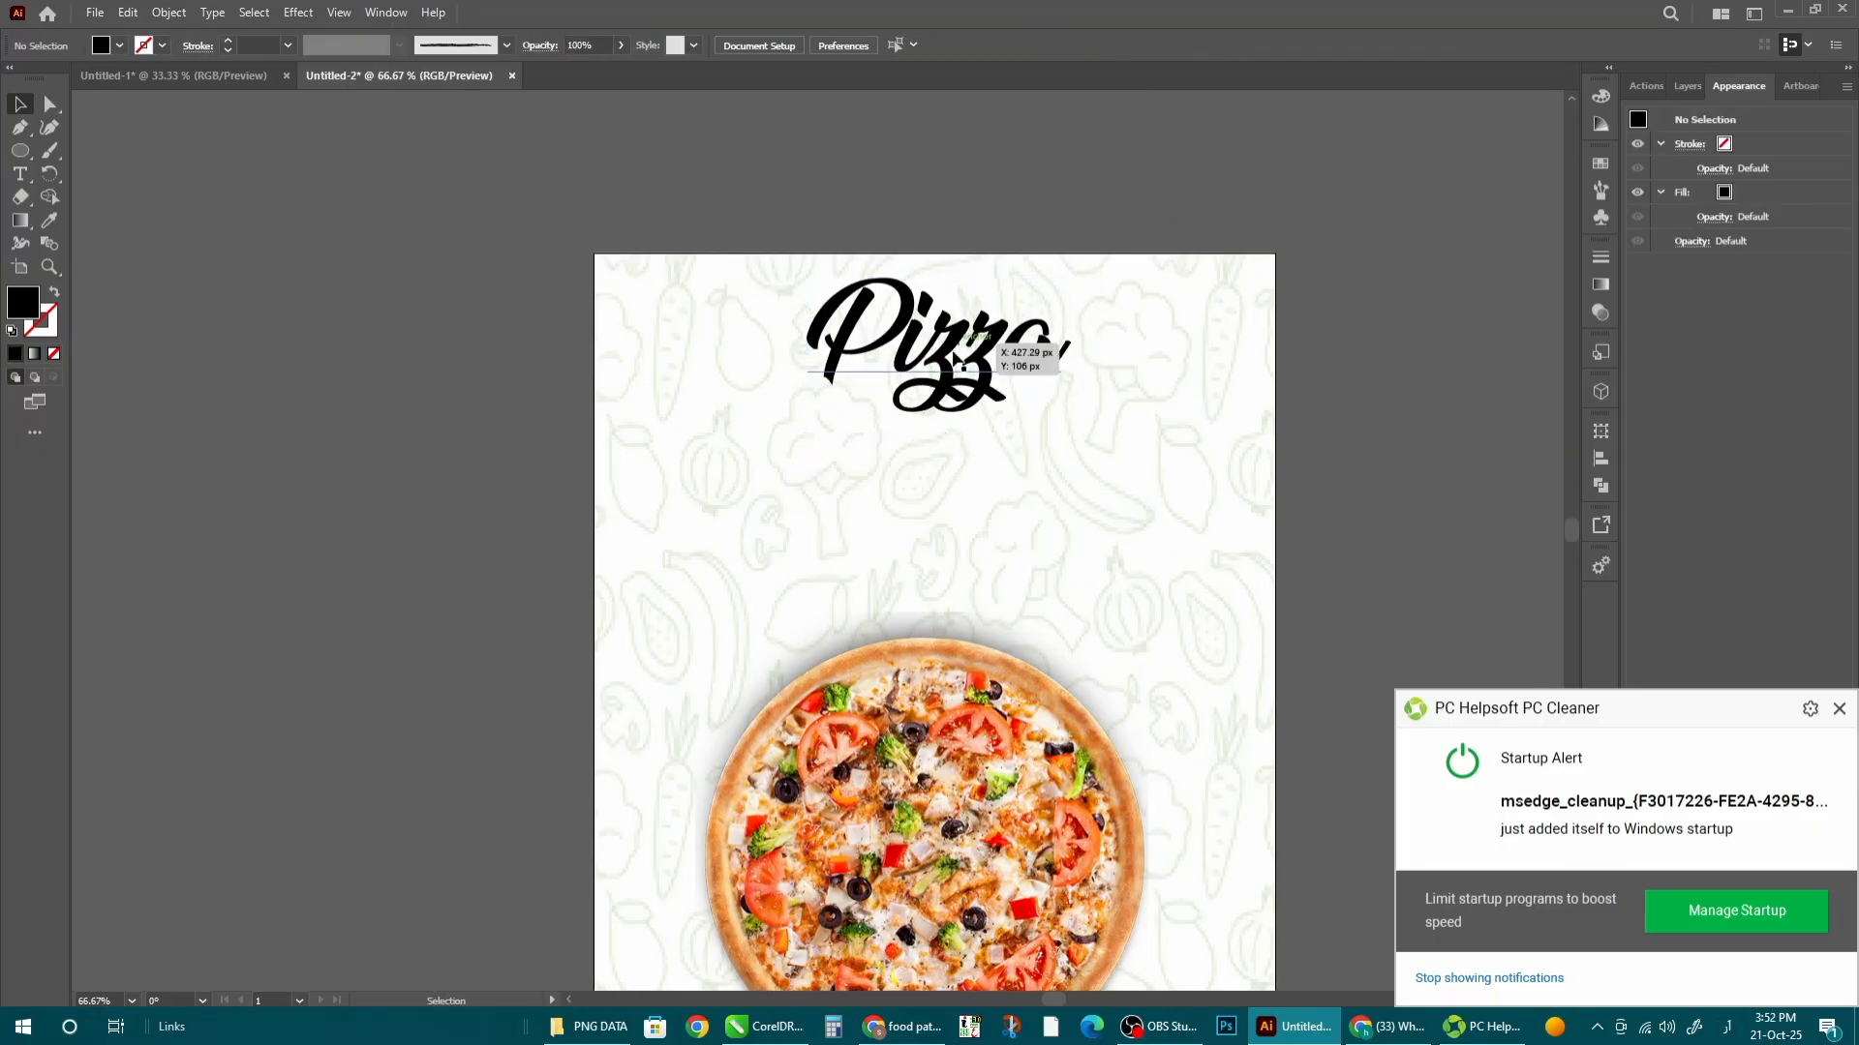
pyautogui.moveTo(976, 356); pyautogui.dragTo(972, 498)
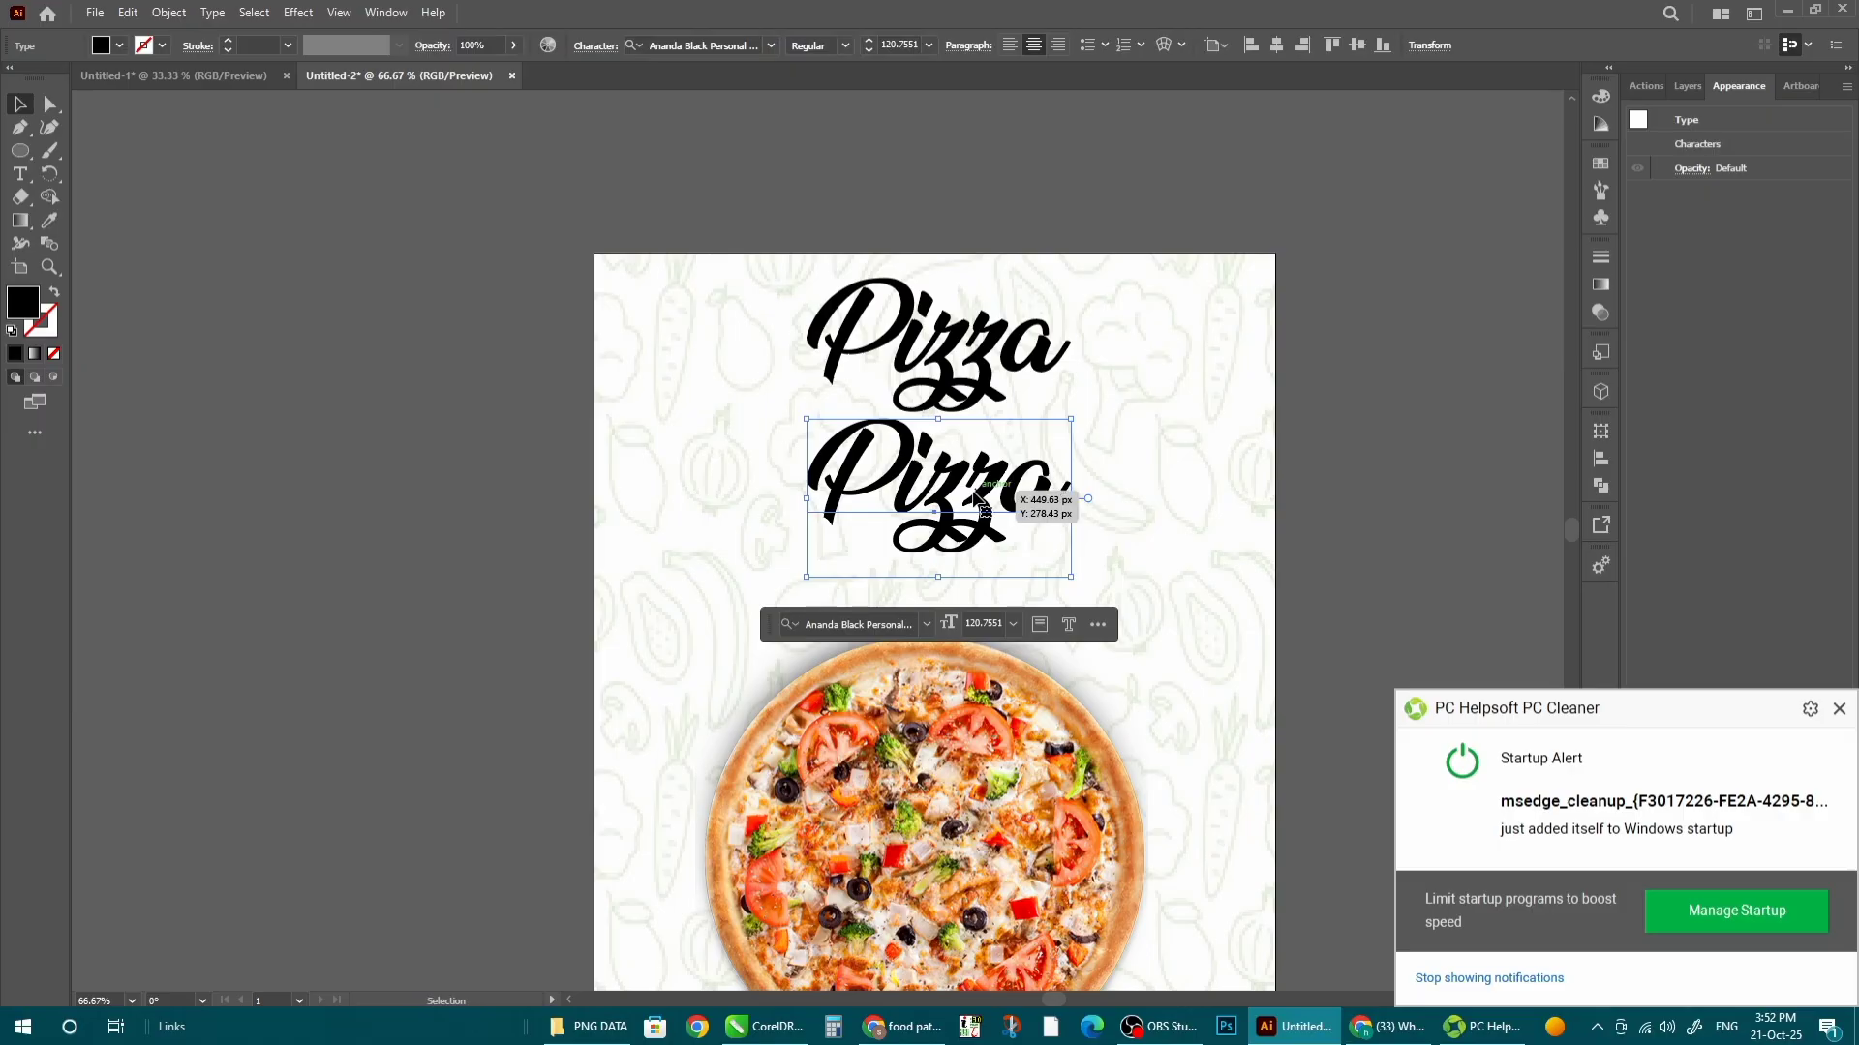
pyautogui.doubleClick(973, 499)
pyautogui.write('Ch')
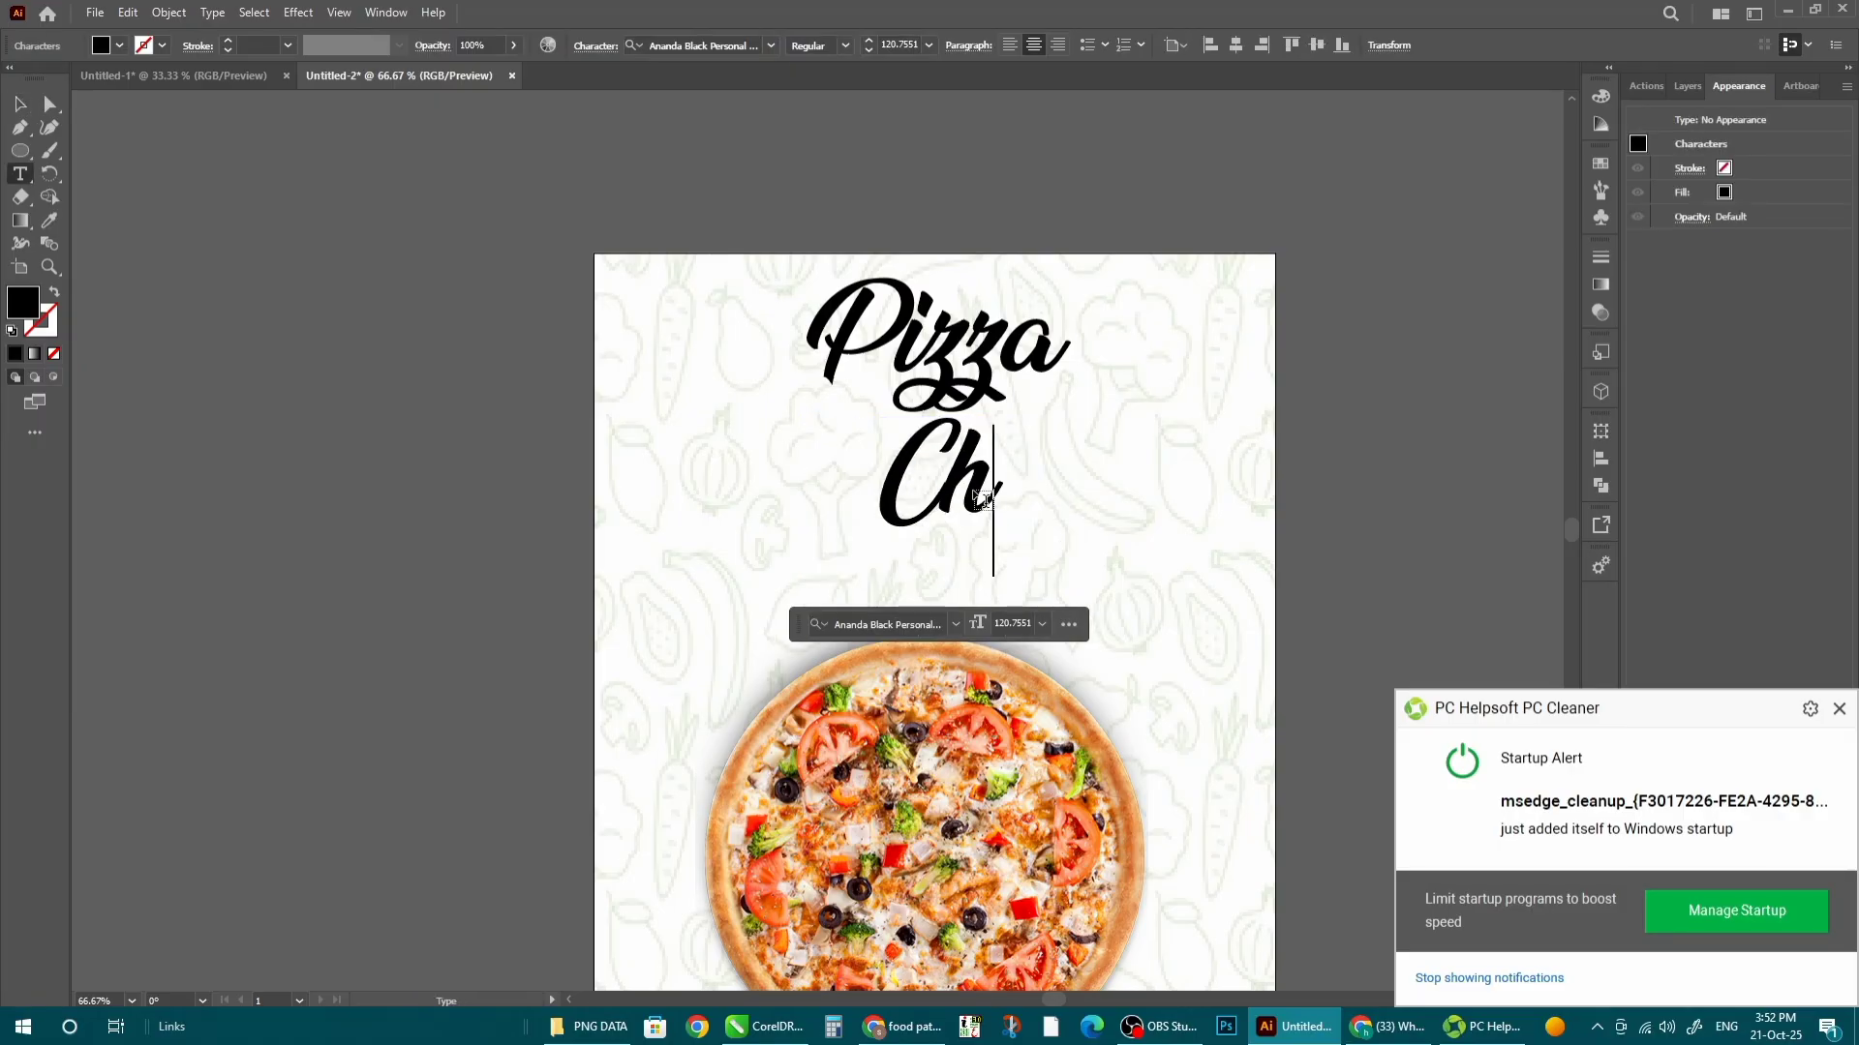
pyautogui.write('icken')
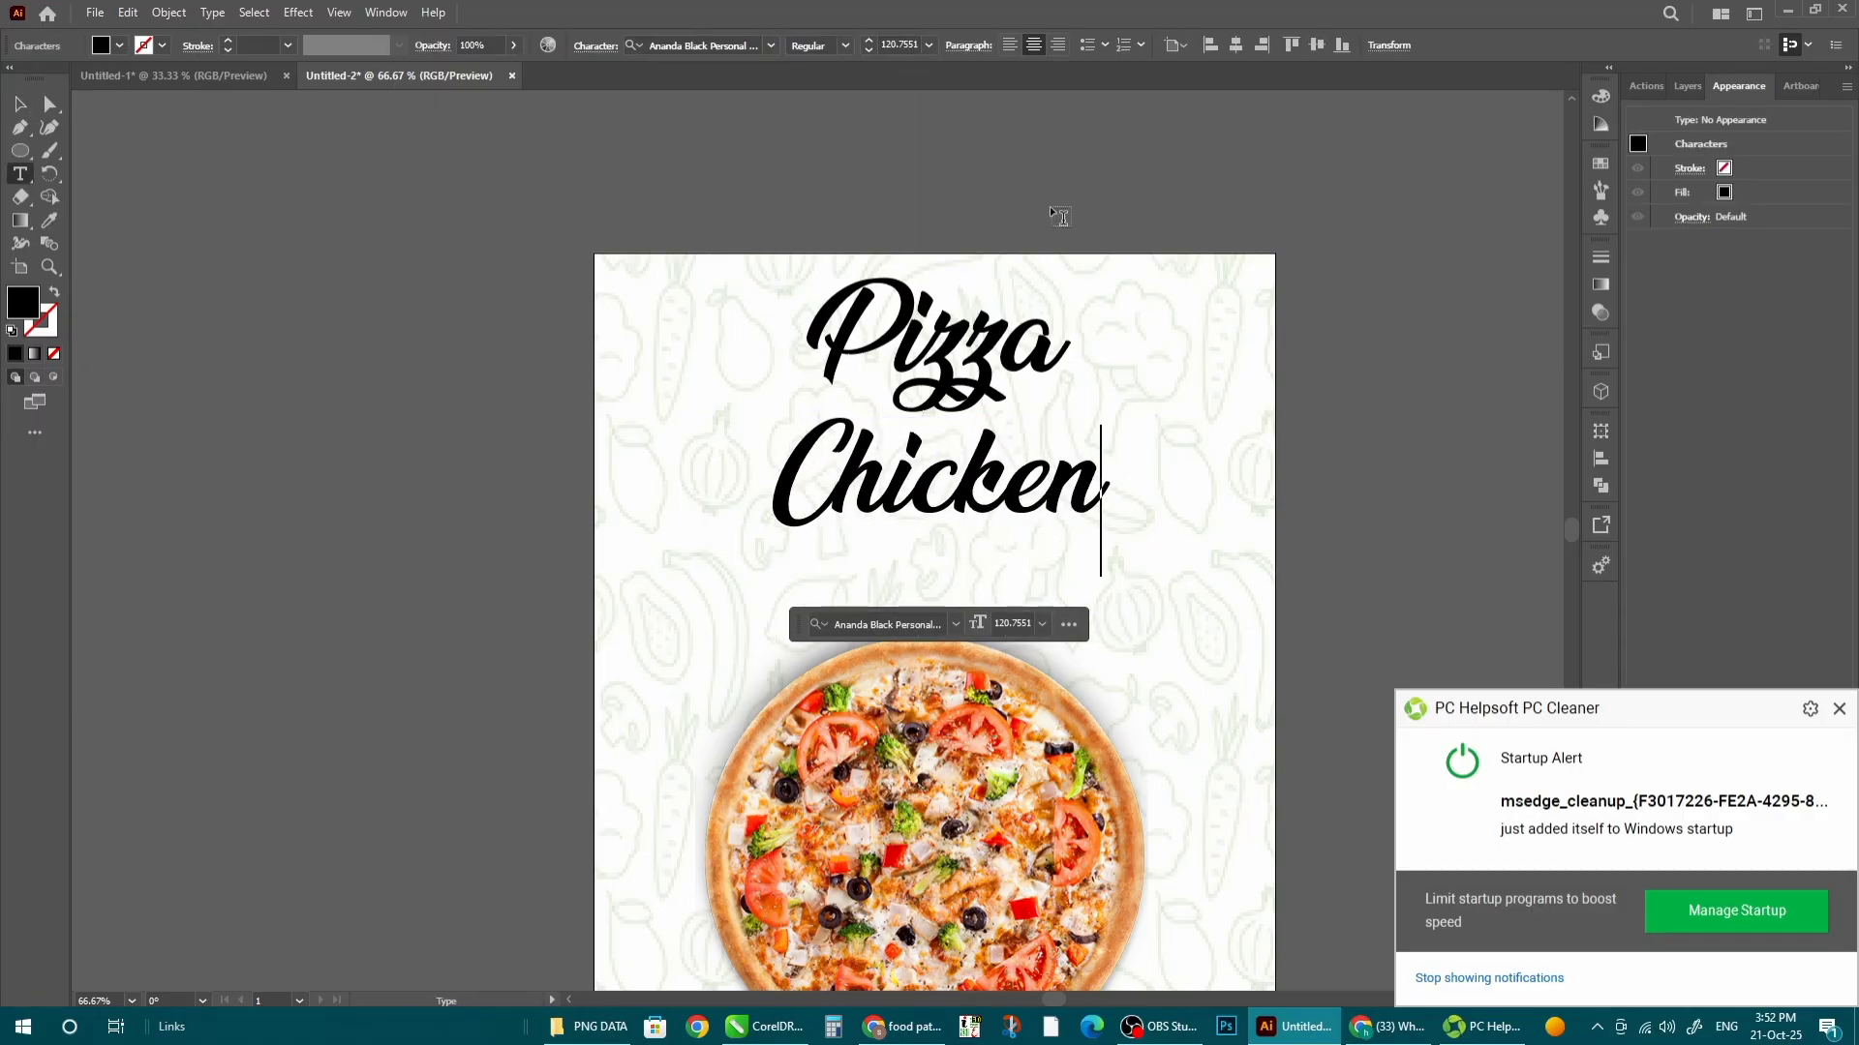
pyautogui.press('Escape')
pyautogui.click(771, 45)
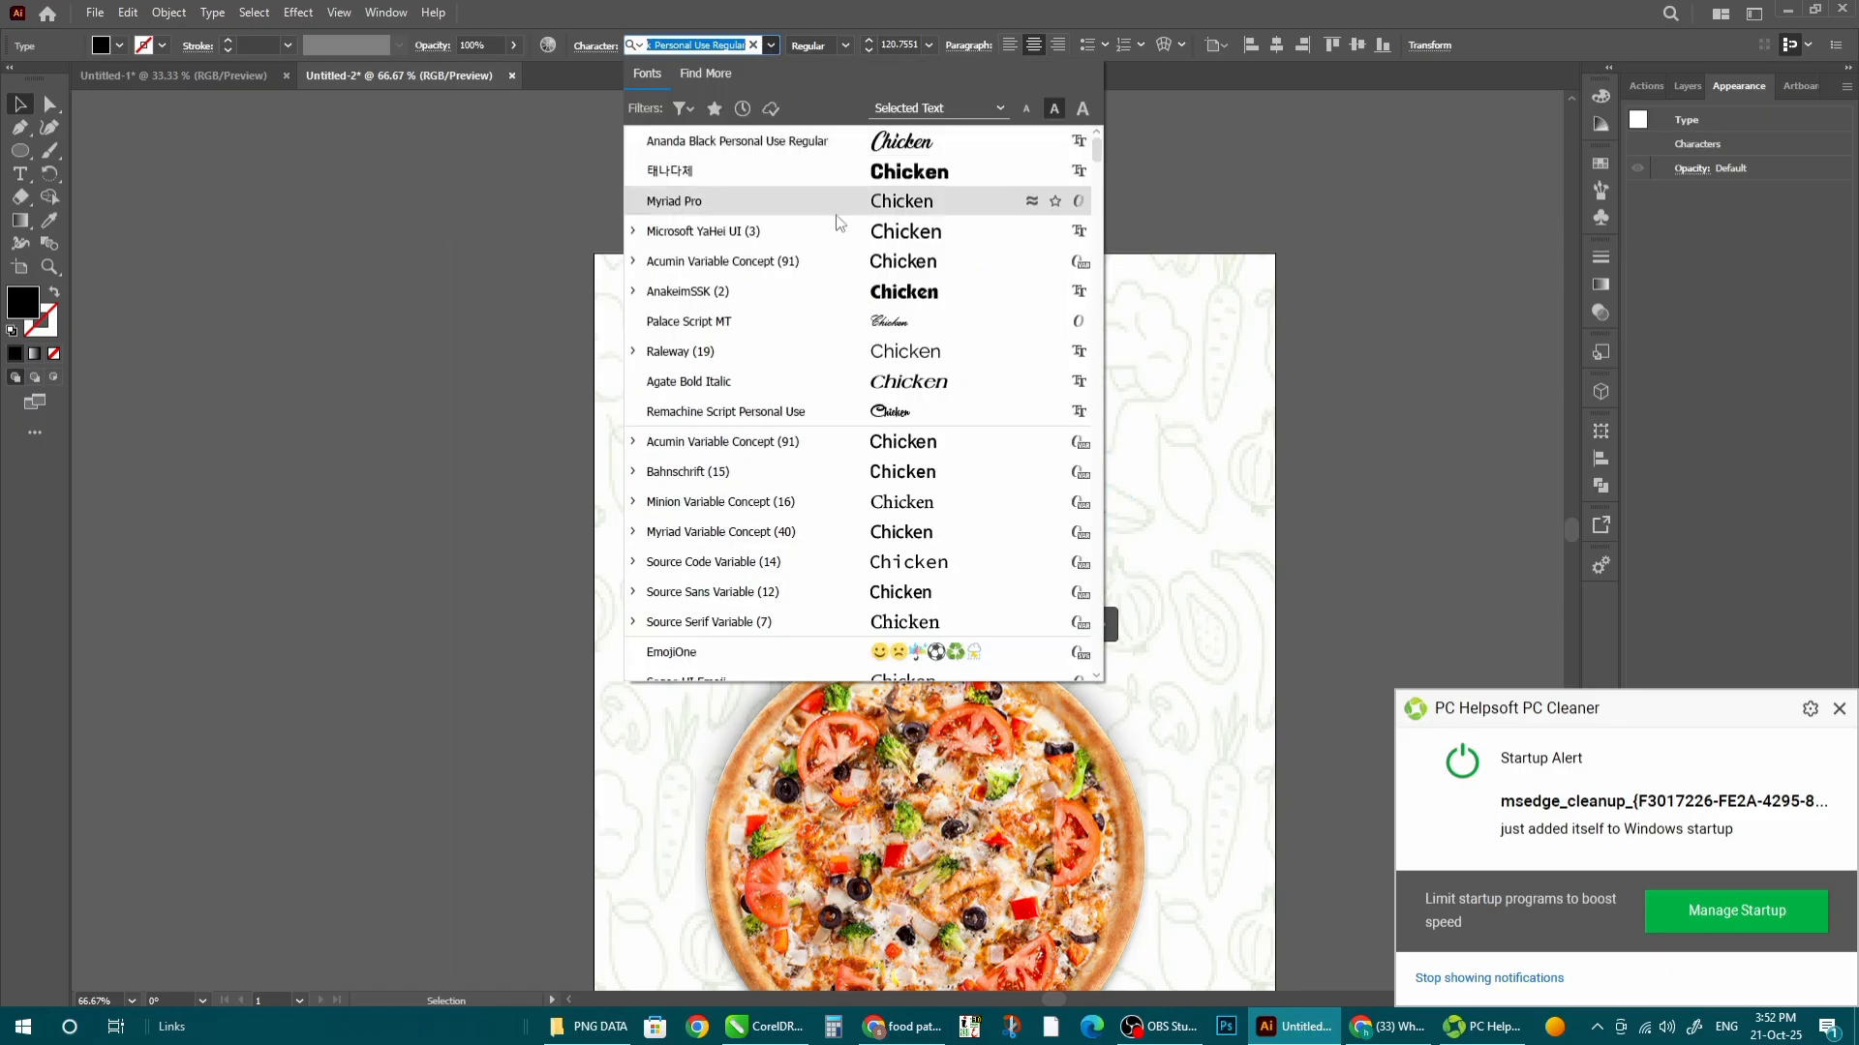
pyautogui.click(921, 237)
# - Duplicate Chicken below as 'Foode', then shrink both lines and move them under the title
pyautogui.moveTo(983, 476); pyautogui.dragTo(982, 563)
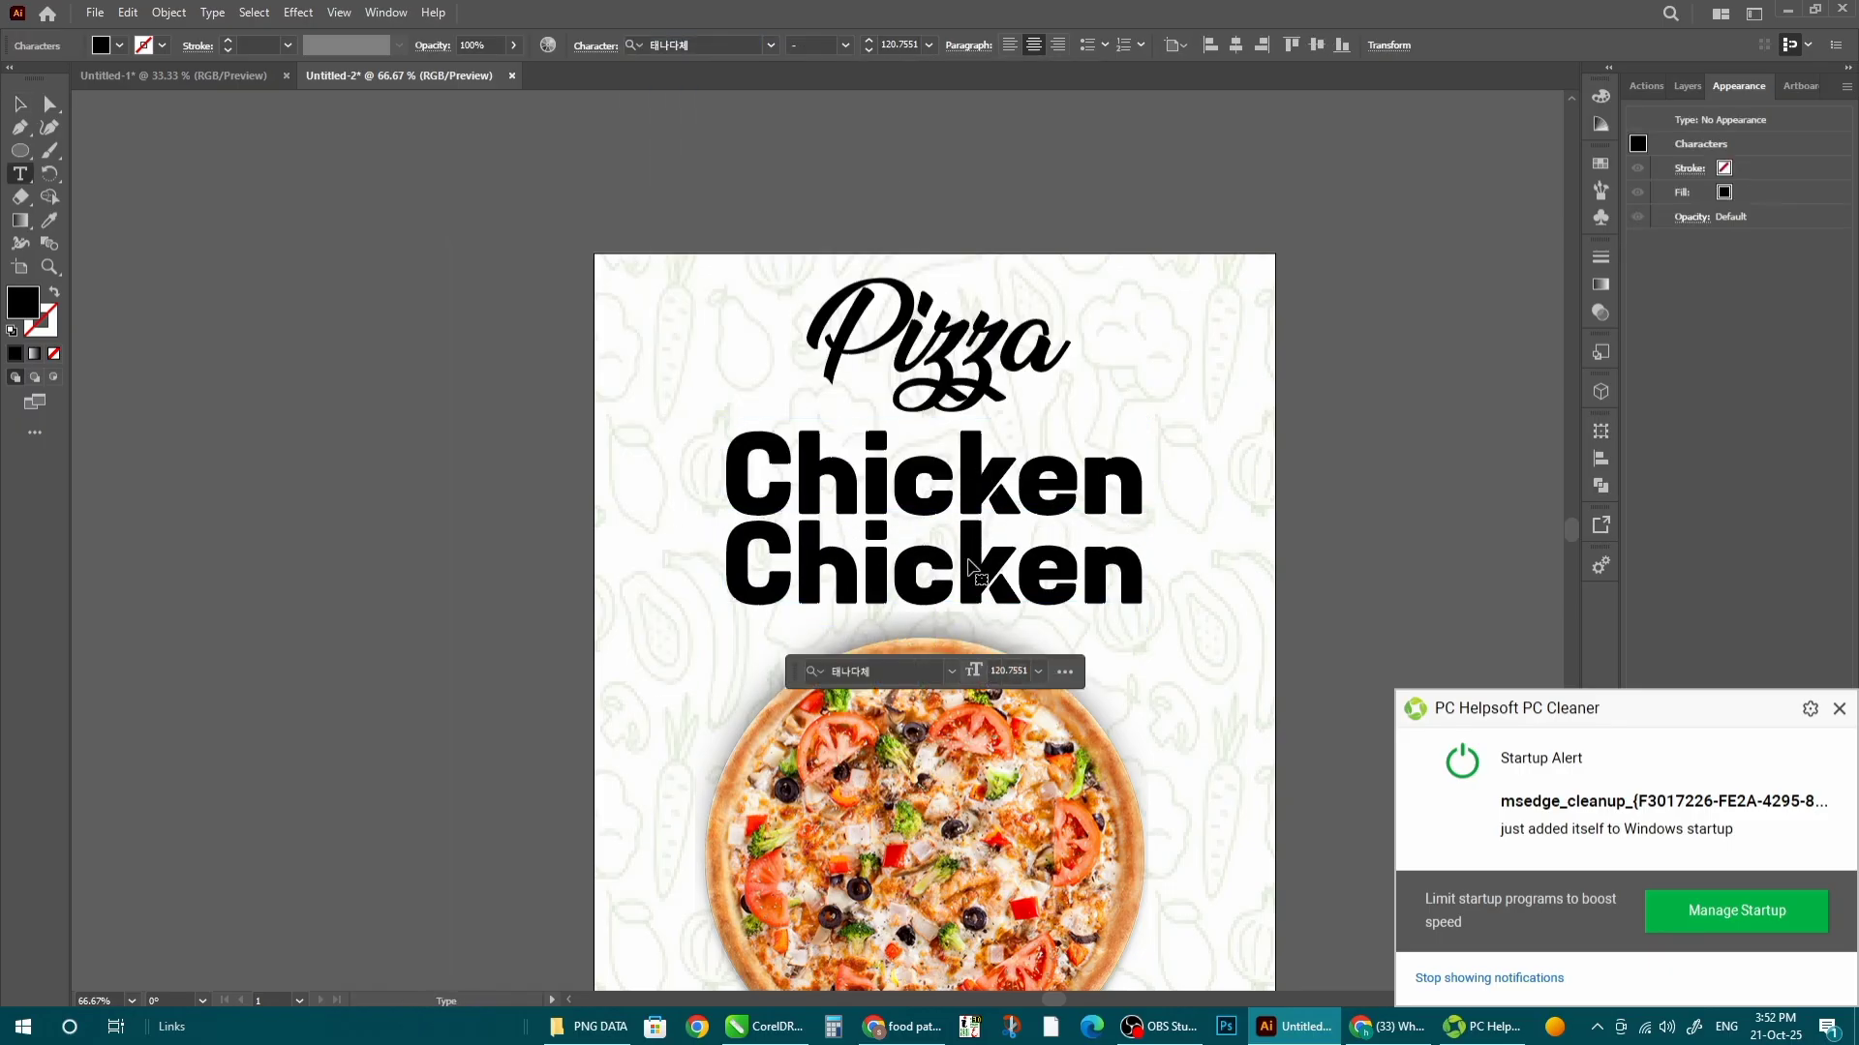
pyautogui.doubleClick(978, 569)
pyautogui.write('Foode')
pyautogui.press('Escape')
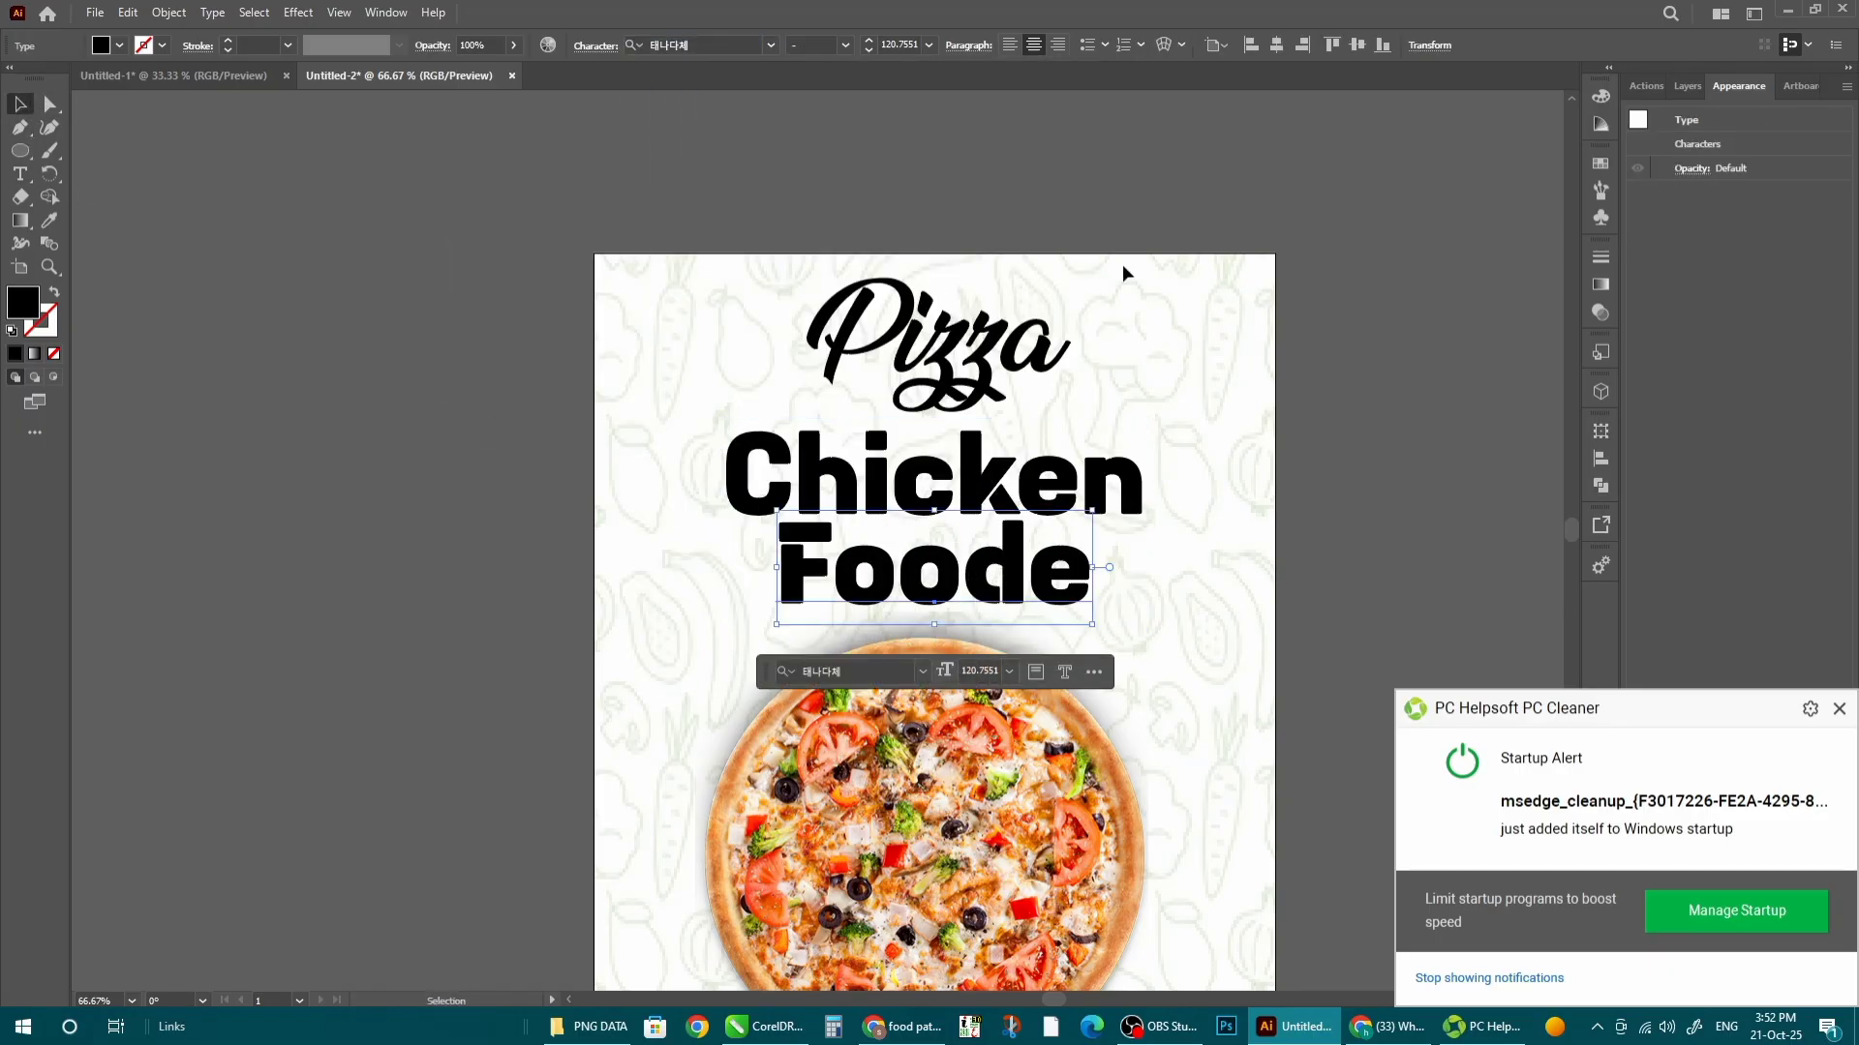
pyautogui.keyDown('shift'); pyautogui.click(1104, 477); pyautogui.keyUp('shift')
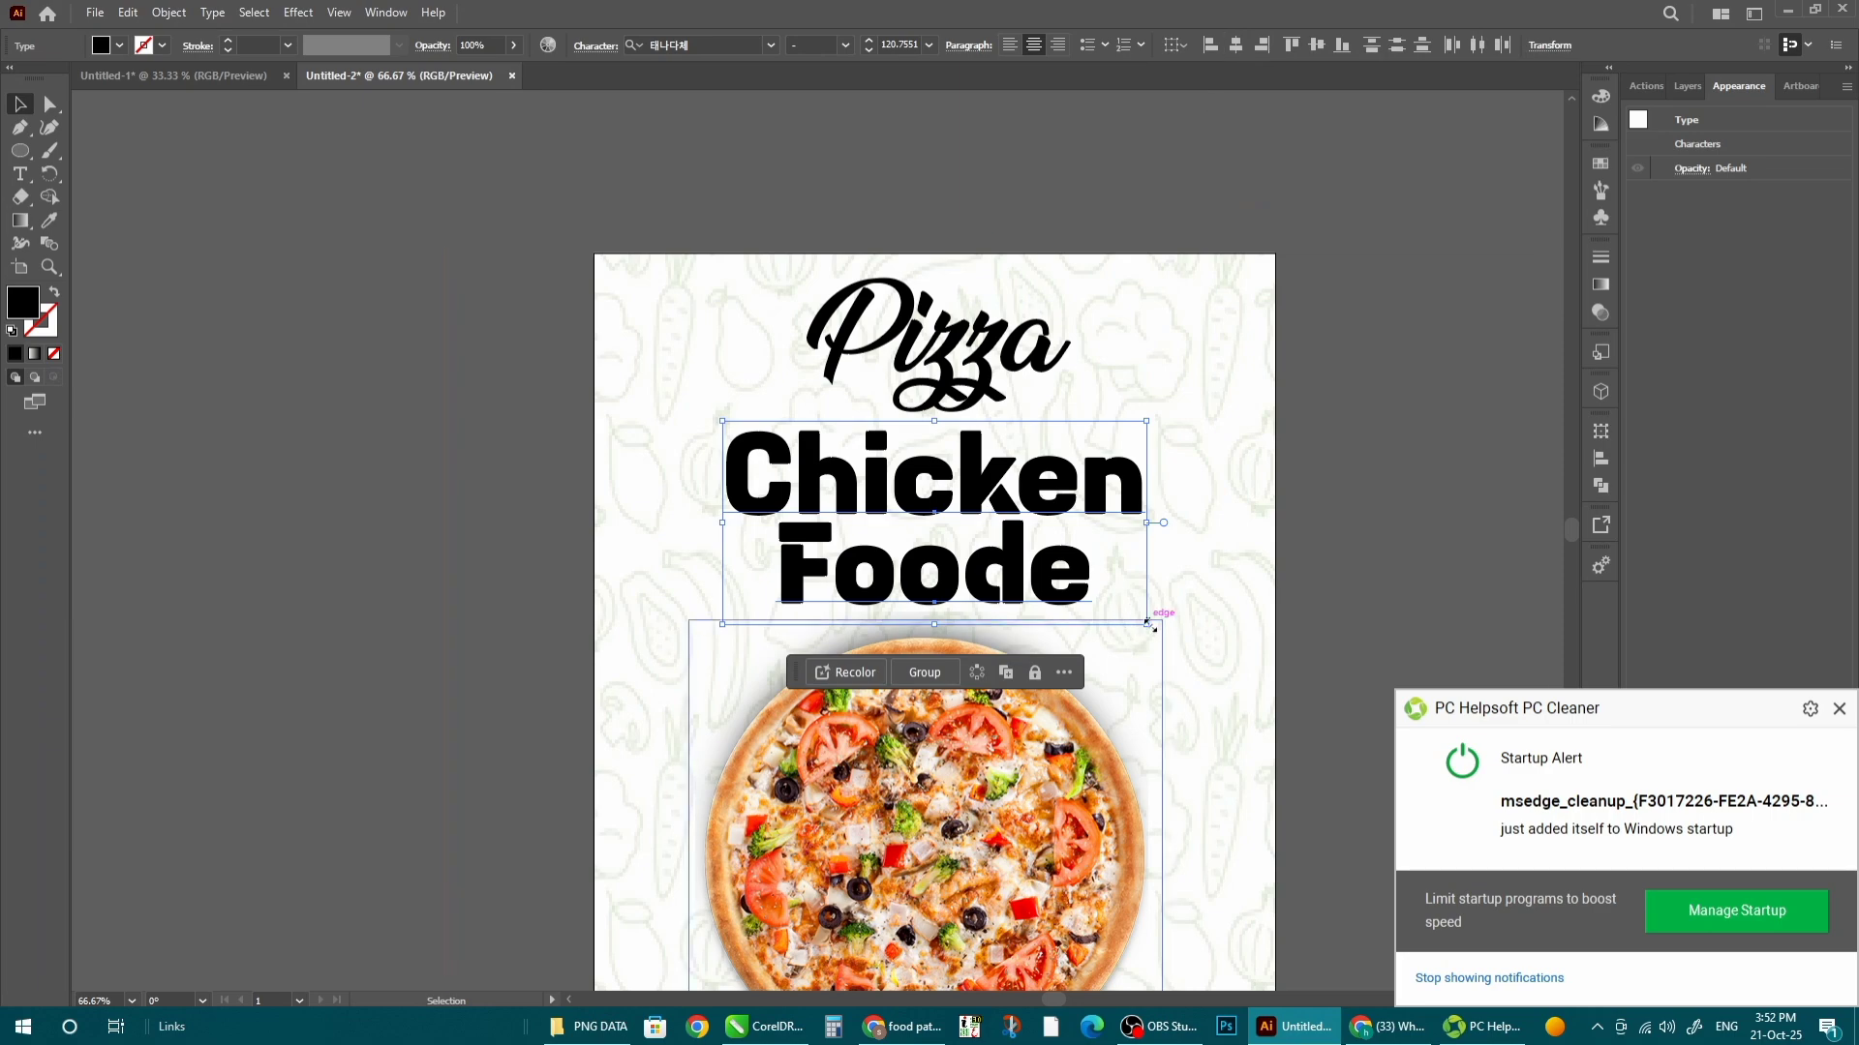
pyautogui.moveTo(1147, 624); pyautogui.dragTo(1076, 591)
pyautogui.moveTo(976, 496); pyautogui.dragTo(975, 471)
# - Move the Pizza title down, group all three title lines and enlarge the group
pyautogui.moveTo(952, 374); pyautogui.dragTo(951, 388)
pyautogui.press('Down')
pyautogui.press('Down')
pyautogui.press('Up')
pyautogui.press('Up')
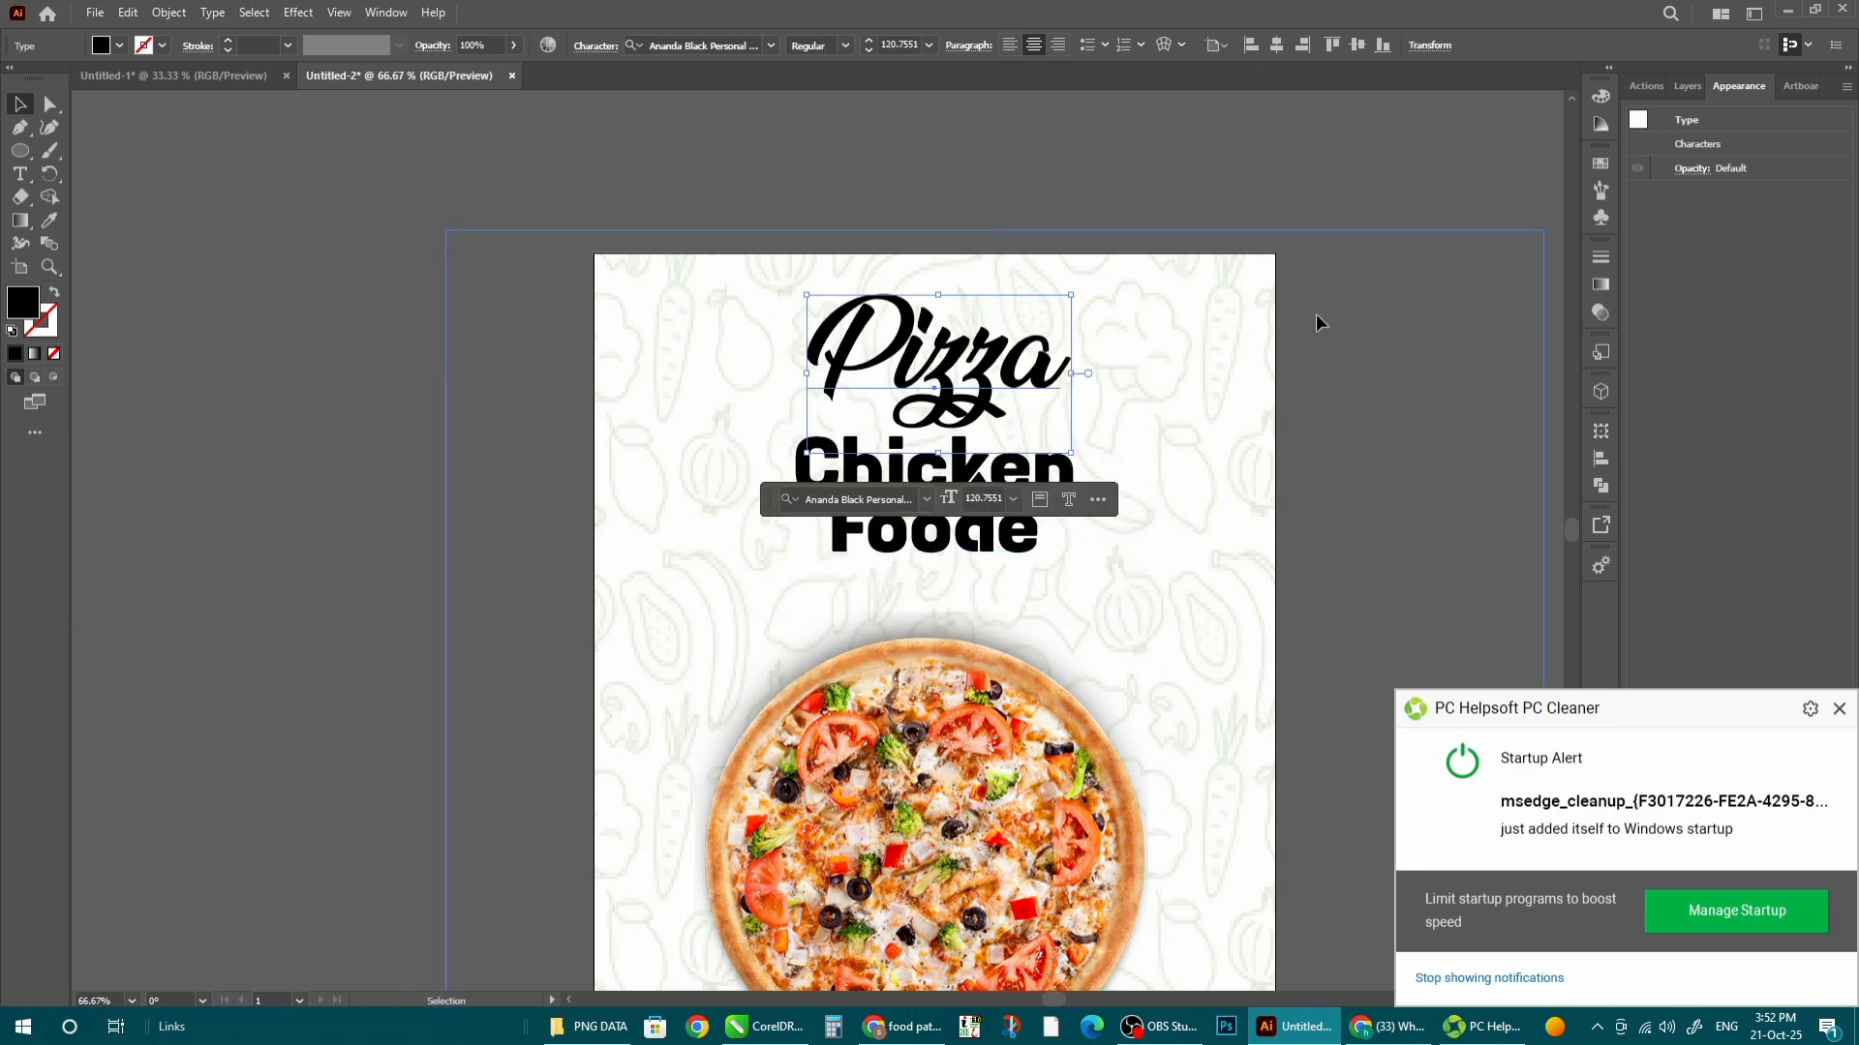
pyautogui.keyDown('shift'); pyautogui.click(953, 463); pyautogui.keyUp('shift')
pyautogui.keyDown('shift'); pyautogui.click(987, 528); pyautogui.keyUp('shift')
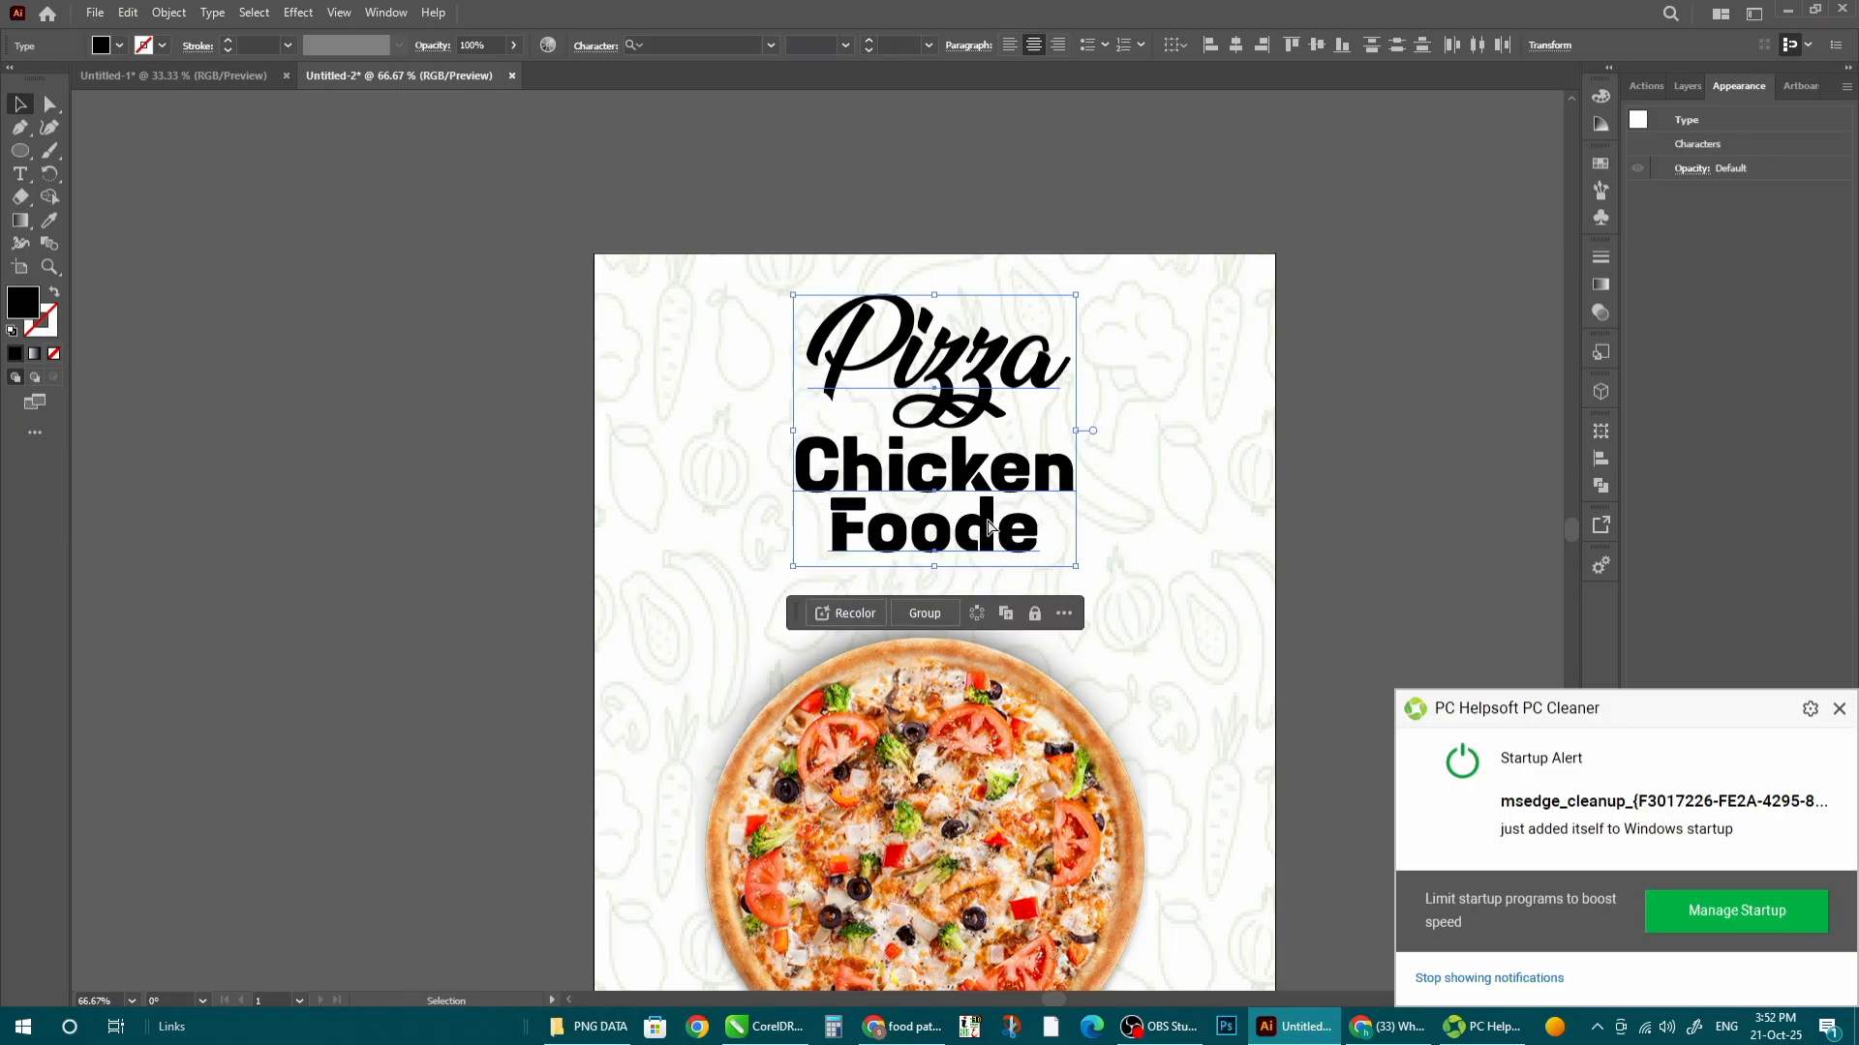
pyautogui.hotkey('ctrl', 'g')
pyautogui.moveTo(978, 470); pyautogui.dragTo(979, 486)
pyautogui.moveTo(1075, 312); pyautogui.dragTo(1092, 297)
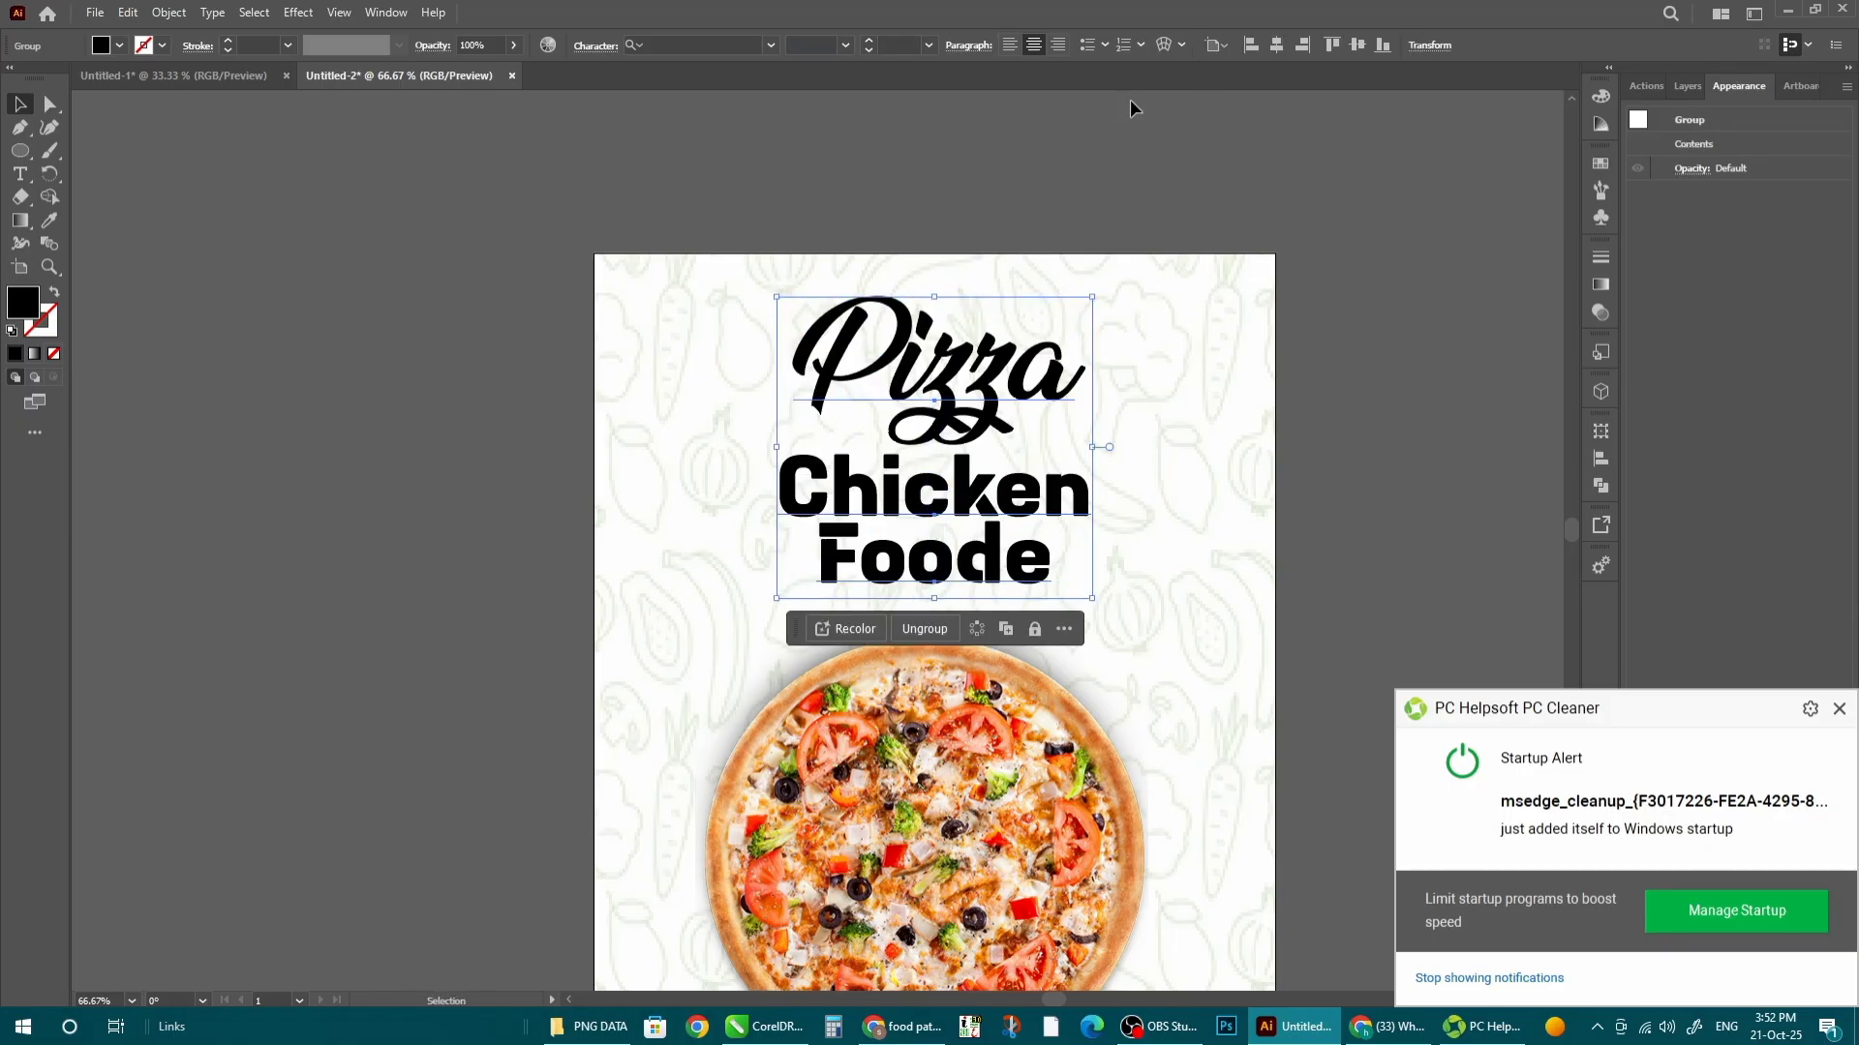
pyautogui.click(1285, 101)
pyautogui.scroll(-2, 1240, 423)
# - Draw a tall black rectangle, round it into a pill and stretch it past the top edge
pyautogui.scroll(1, 1133, 434)
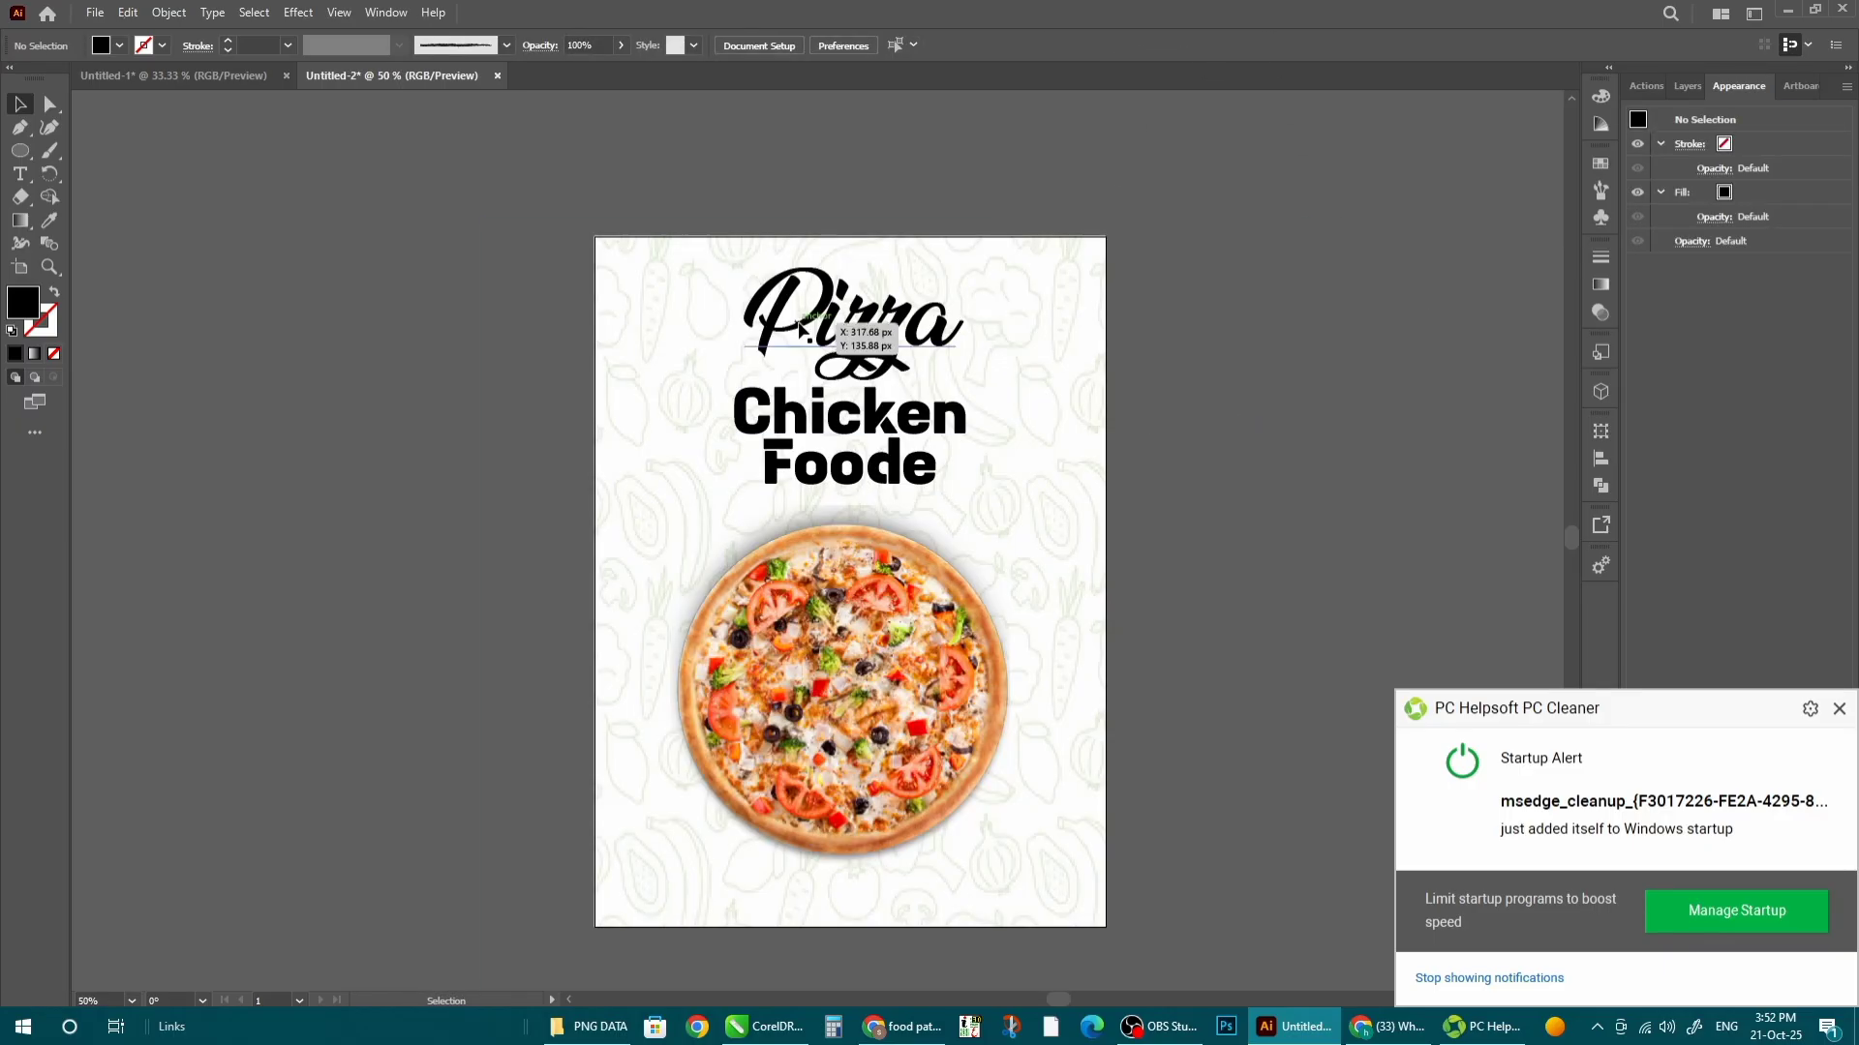
pyautogui.moveTo(20, 150); pyautogui.dragTo(73, 150)
pyautogui.moveTo(721, 194); pyautogui.dragTo(986, 726)
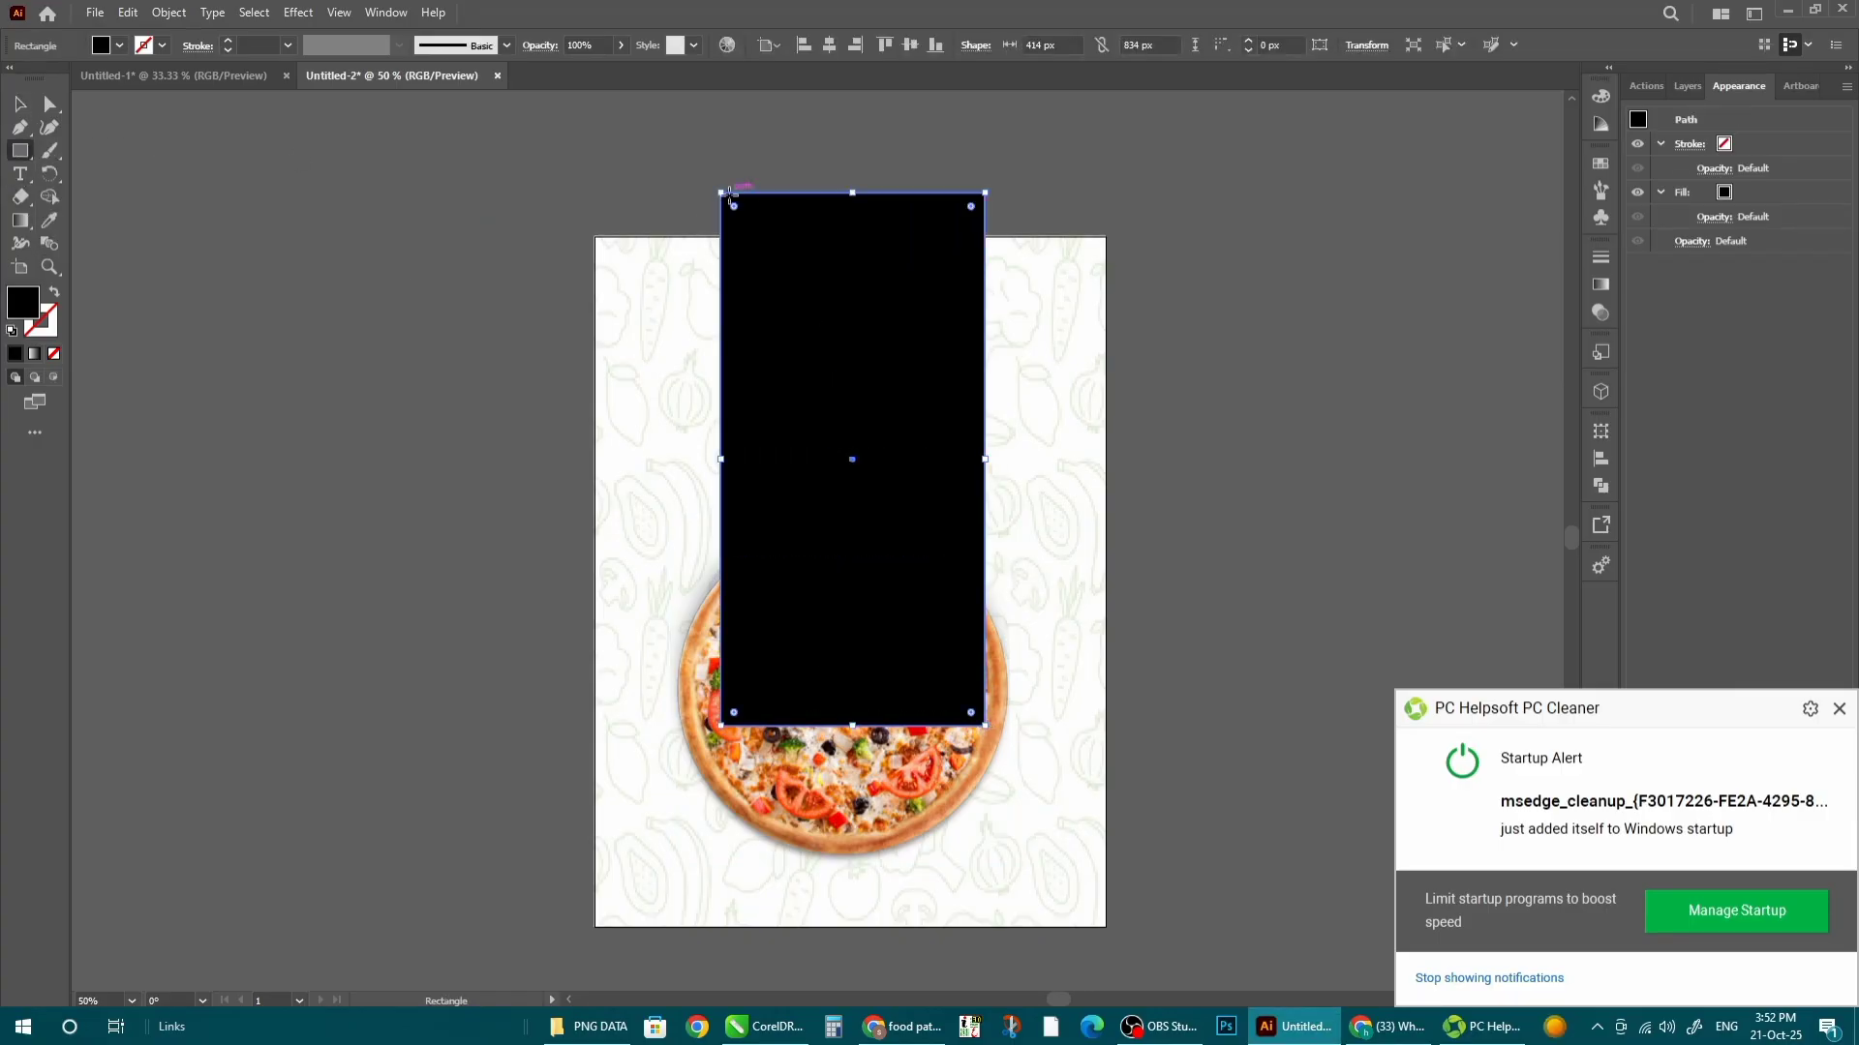
pyautogui.press('v')
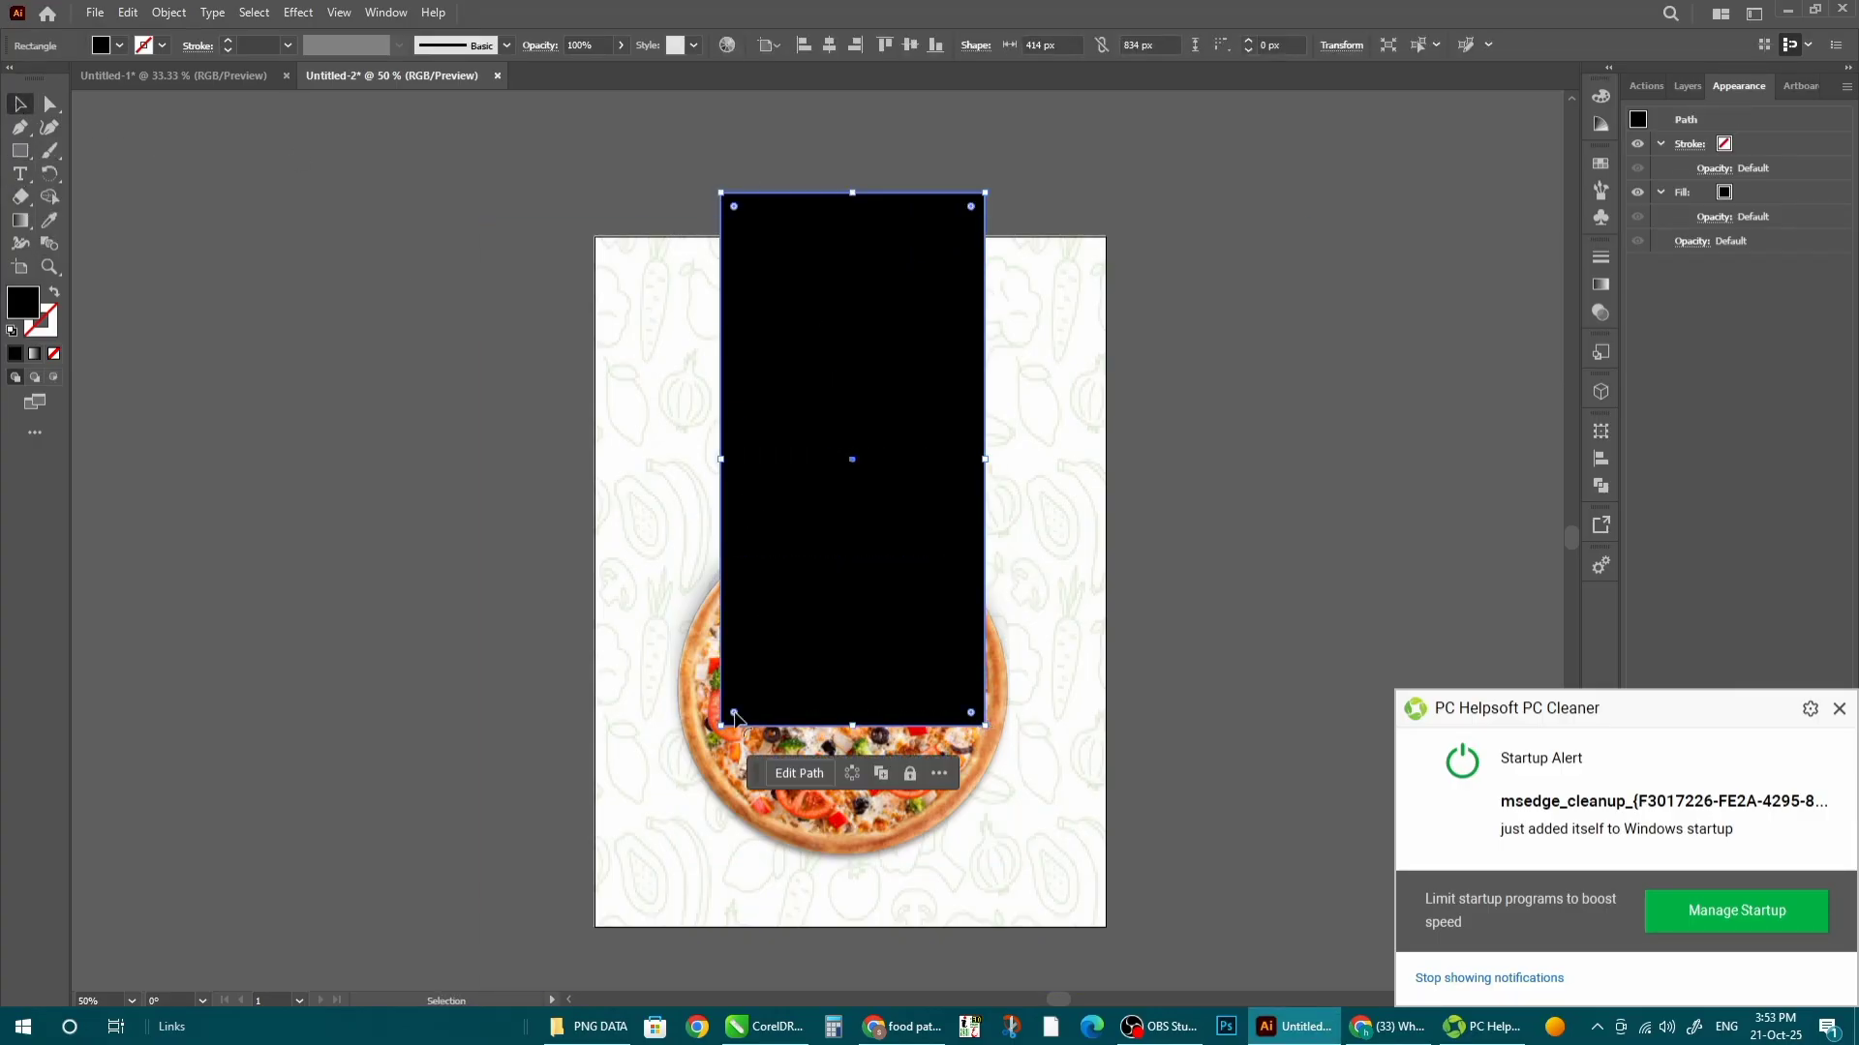
pyautogui.moveTo(734, 716); pyautogui.dragTo(809, 519)
pyautogui.moveTo(854, 191); pyautogui.dragTo(854, 120)
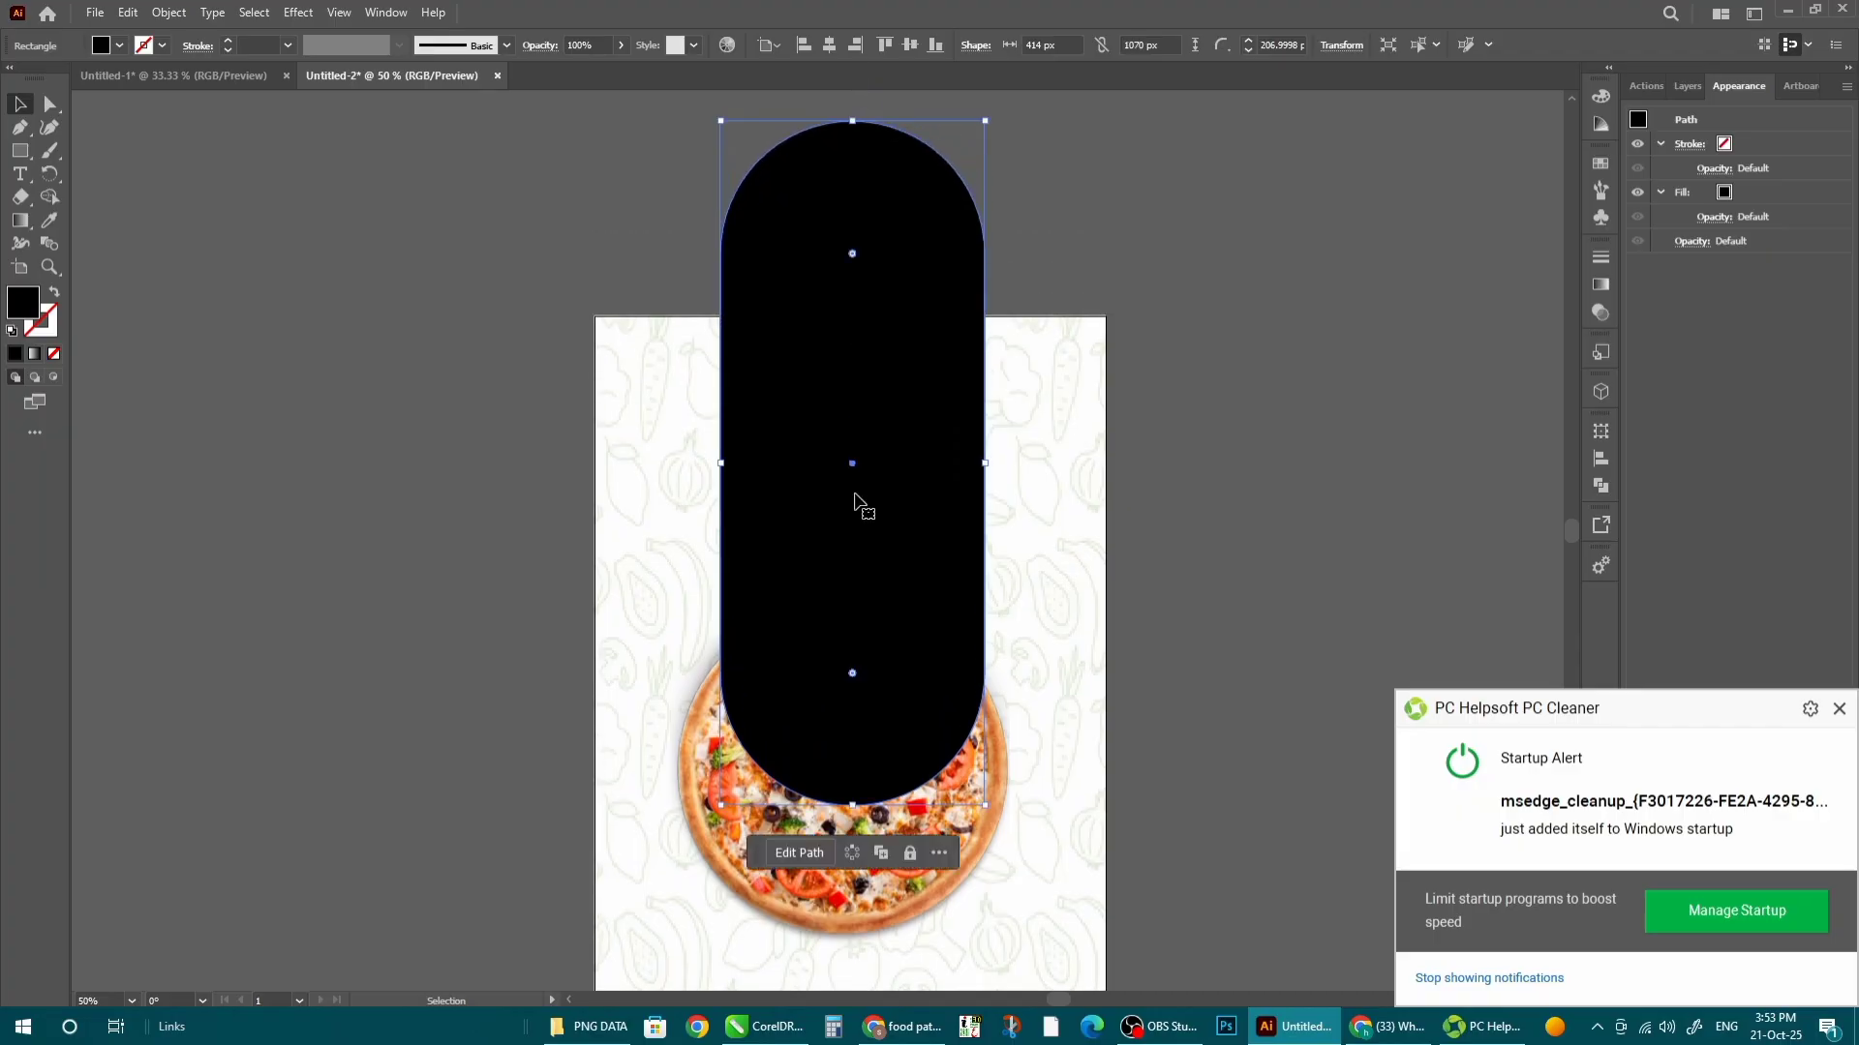
# - Move the pill inside the pizza group behind the pizza and centre it horizontally
pyautogui.rightClick(893, 340)
pyautogui.click(937, 357)
pyautogui.doubleClick(1108, 344)
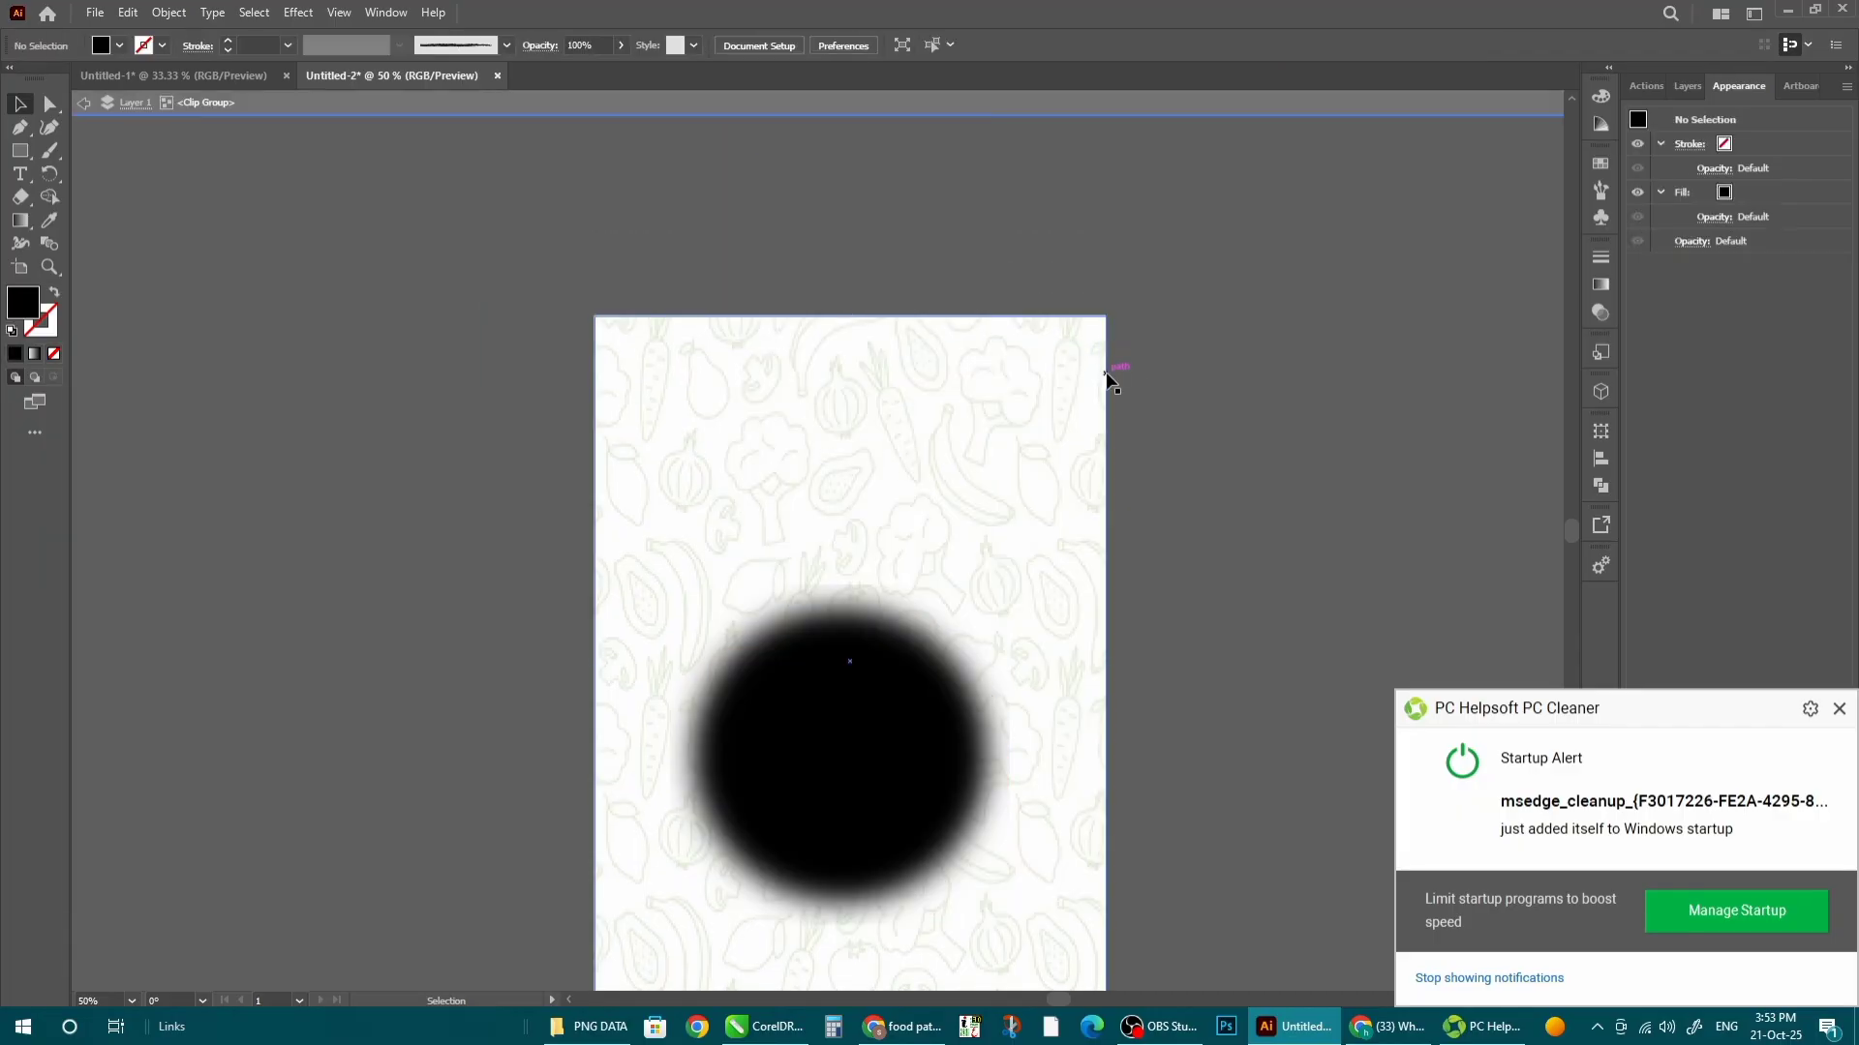
pyautogui.click(906, 481)
pyautogui.click(879, 47)
pyautogui.click(1294, 453)
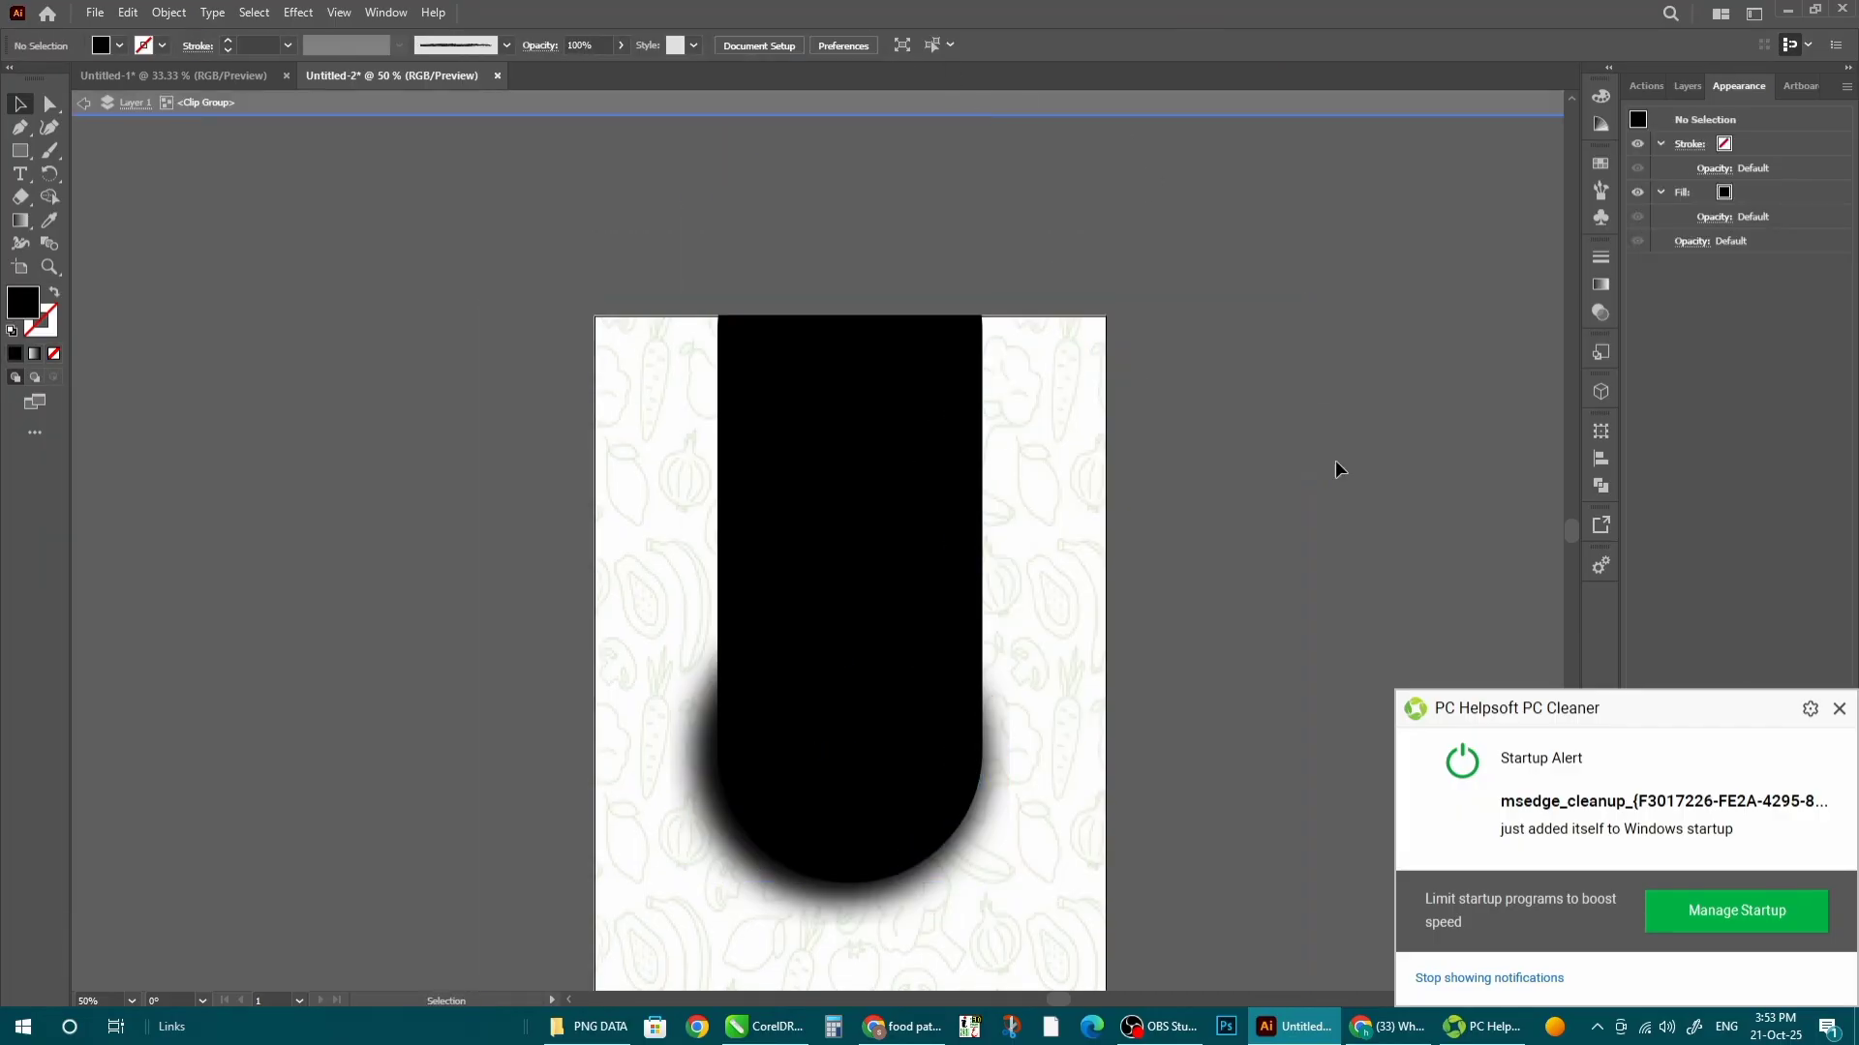
pyautogui.doubleClick(1326, 520)
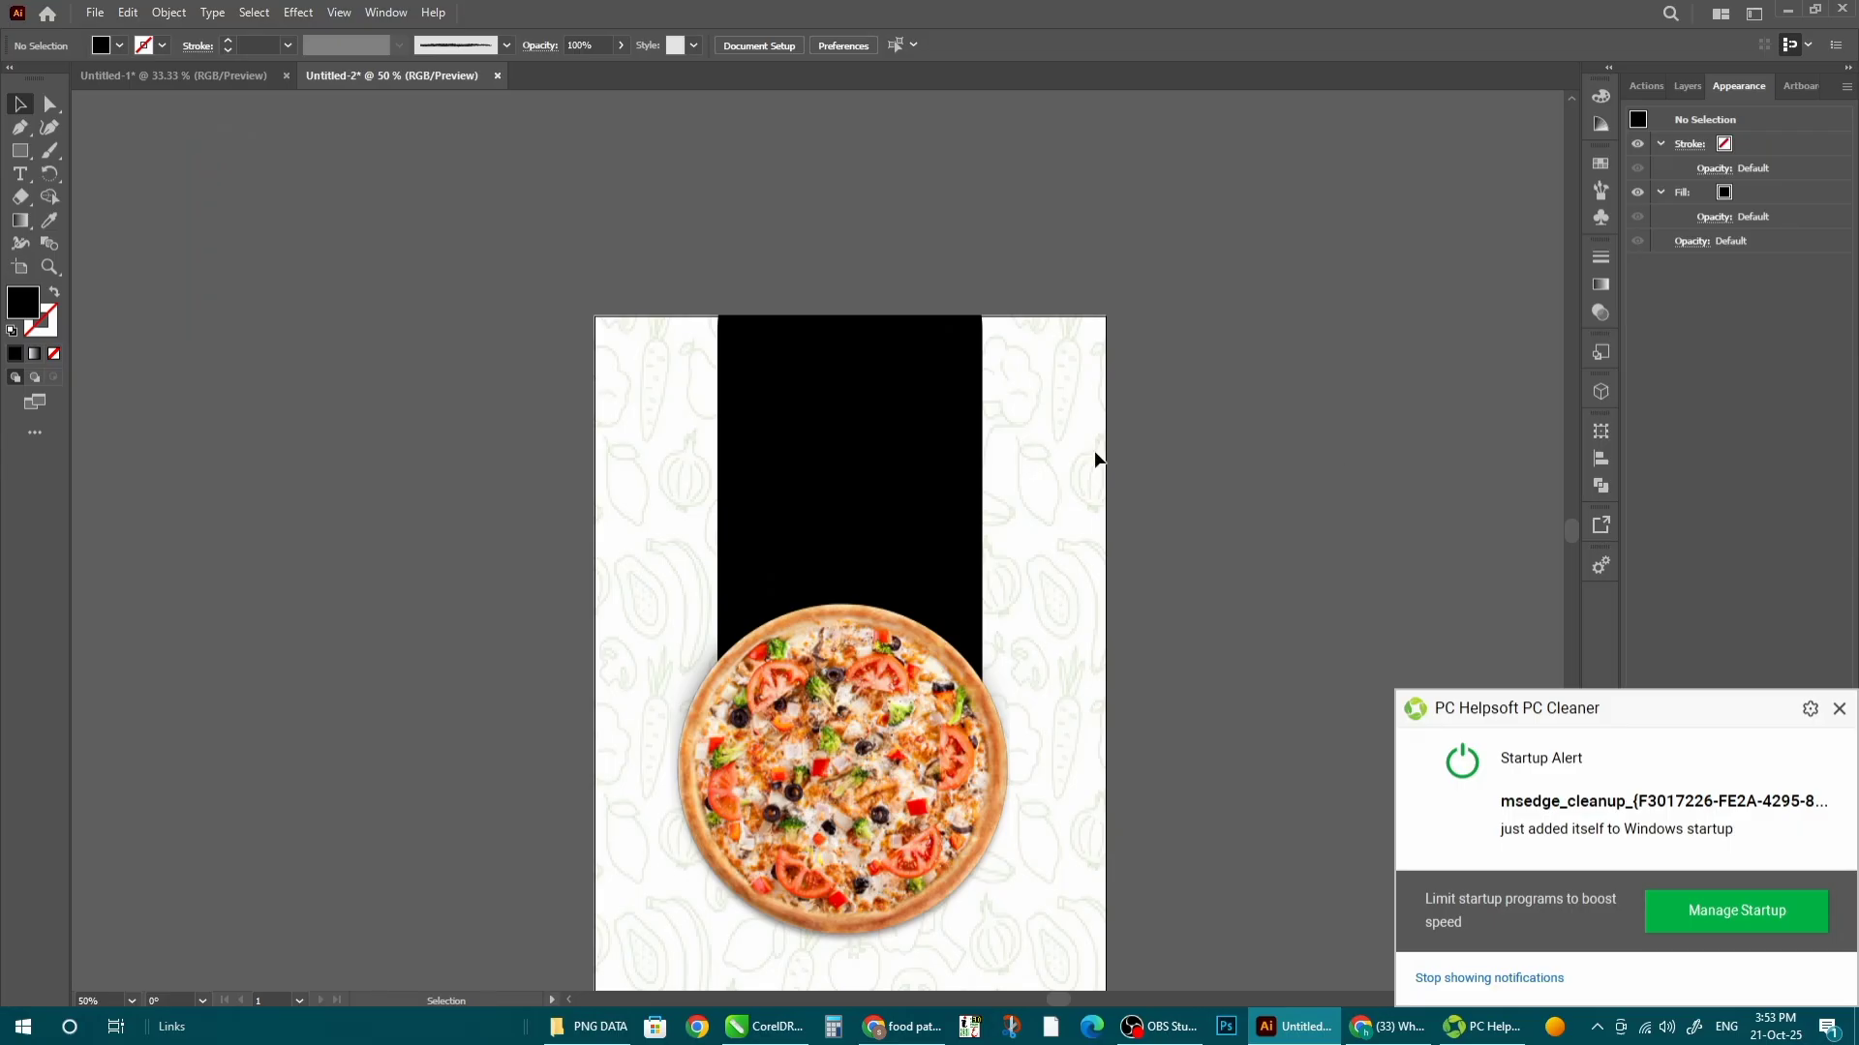
pyautogui.click(891, 448)
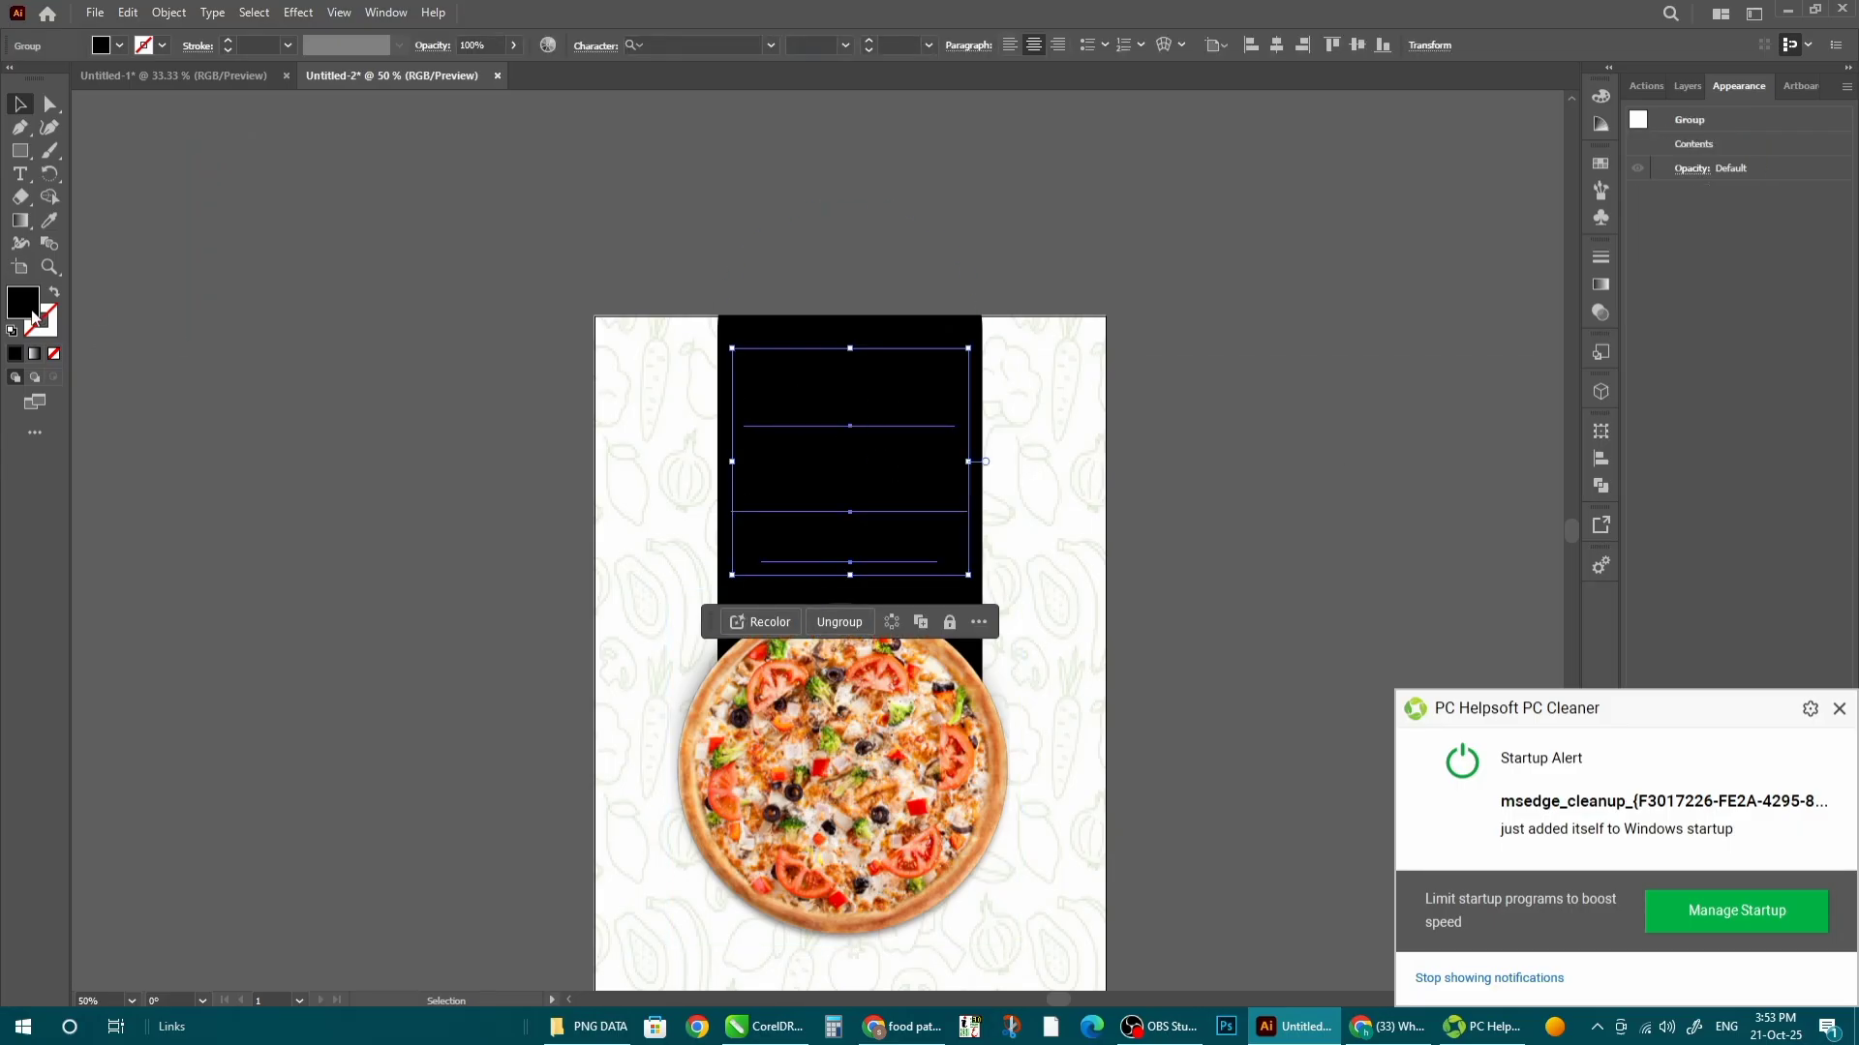
# - Set the title group's fill colour to white
pyautogui.doubleClick(32, 312)
pyautogui.moveTo(1060, 476); pyautogui.dragTo(1025, 431)
pyautogui.click(1459, 448)
pyautogui.click(1219, 469)
# - Change the Pizza title's fill to pure red
pyautogui.scroll(1, 810, 483)
pyautogui.click(873, 572)
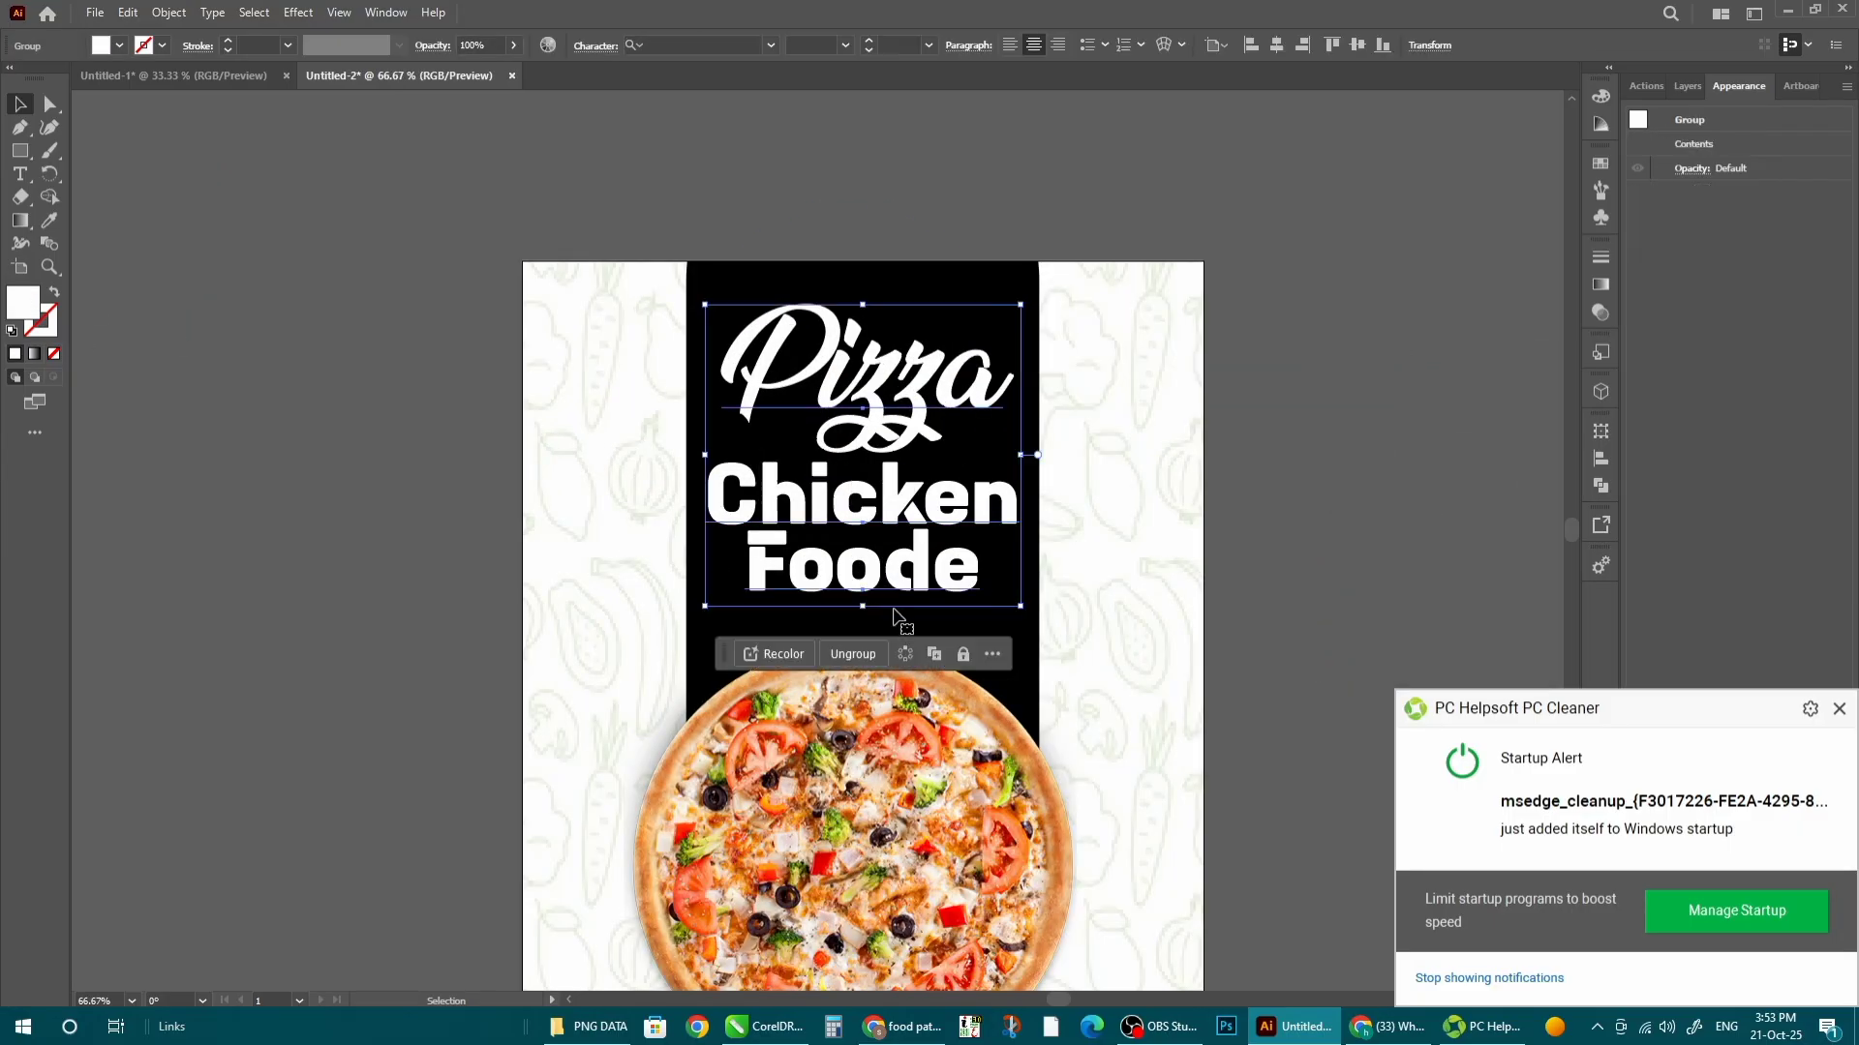
pyautogui.doubleClick(877, 395)
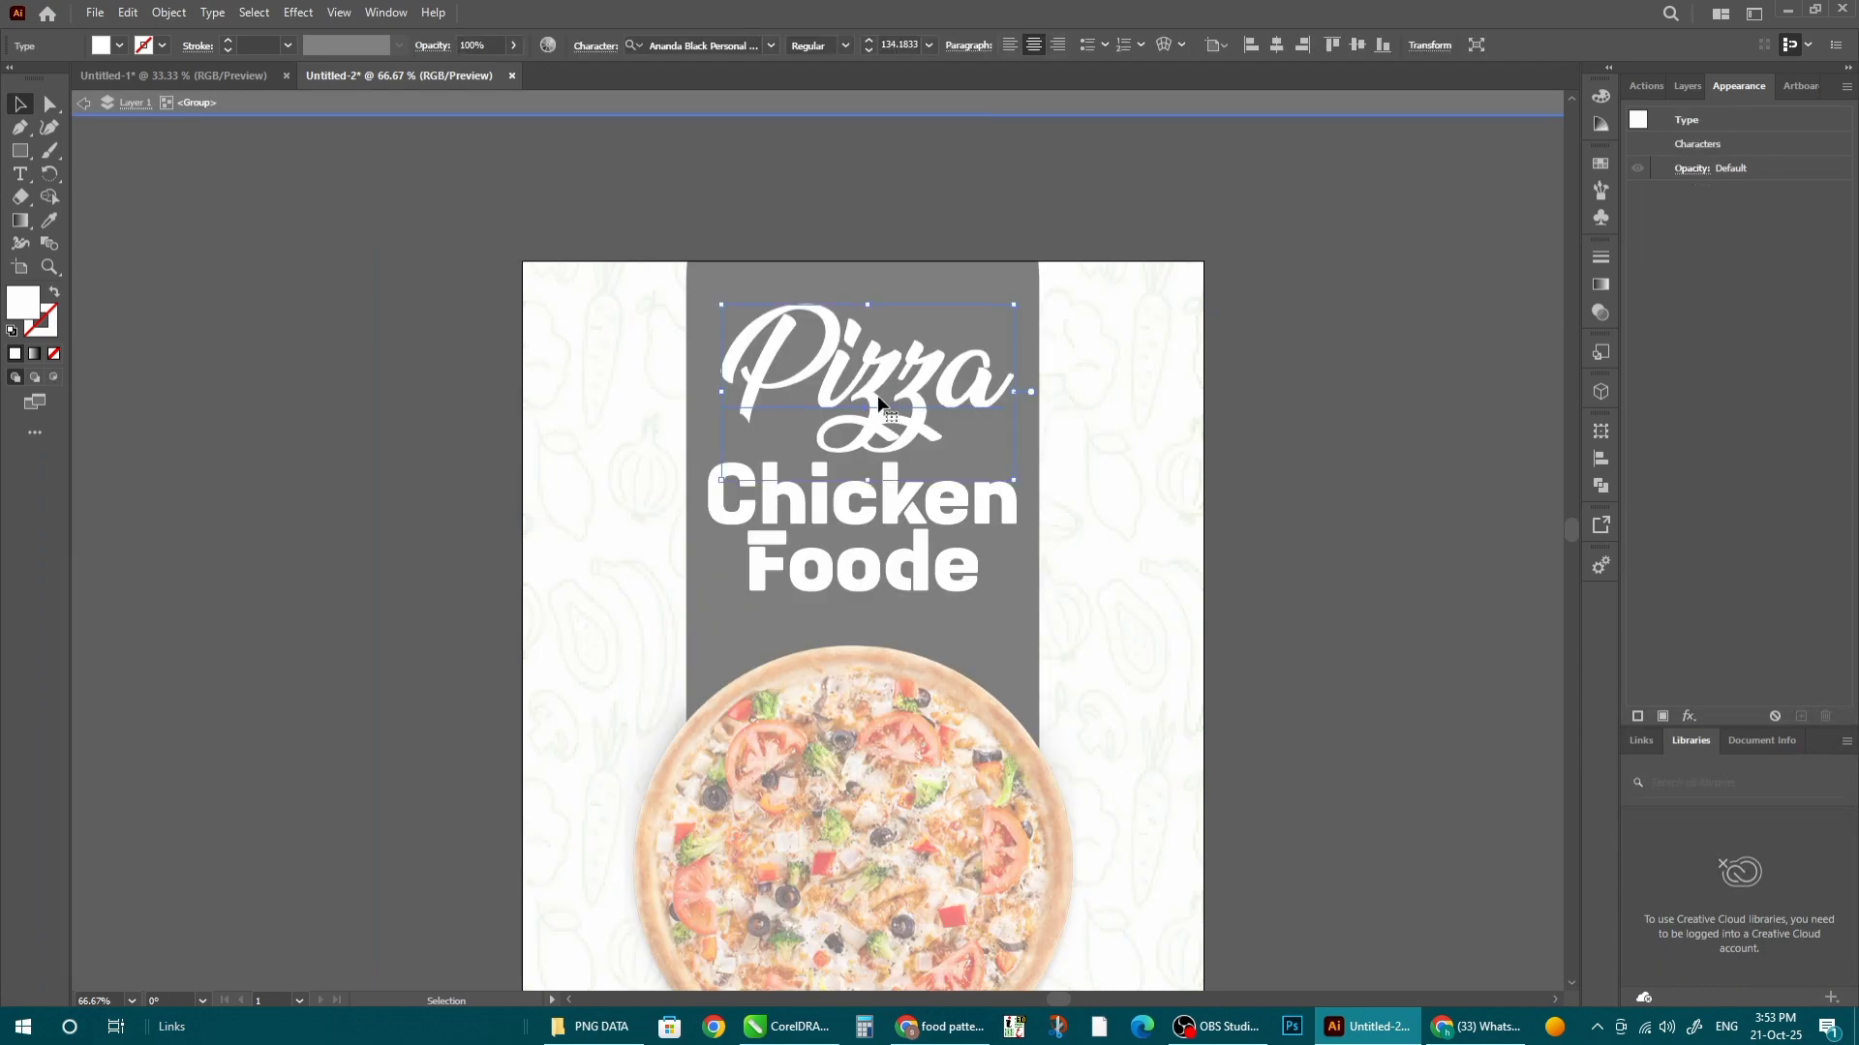
pyautogui.doubleClick(27, 308)
pyautogui.click(1287, 429)
pyautogui.click(1481, 448)
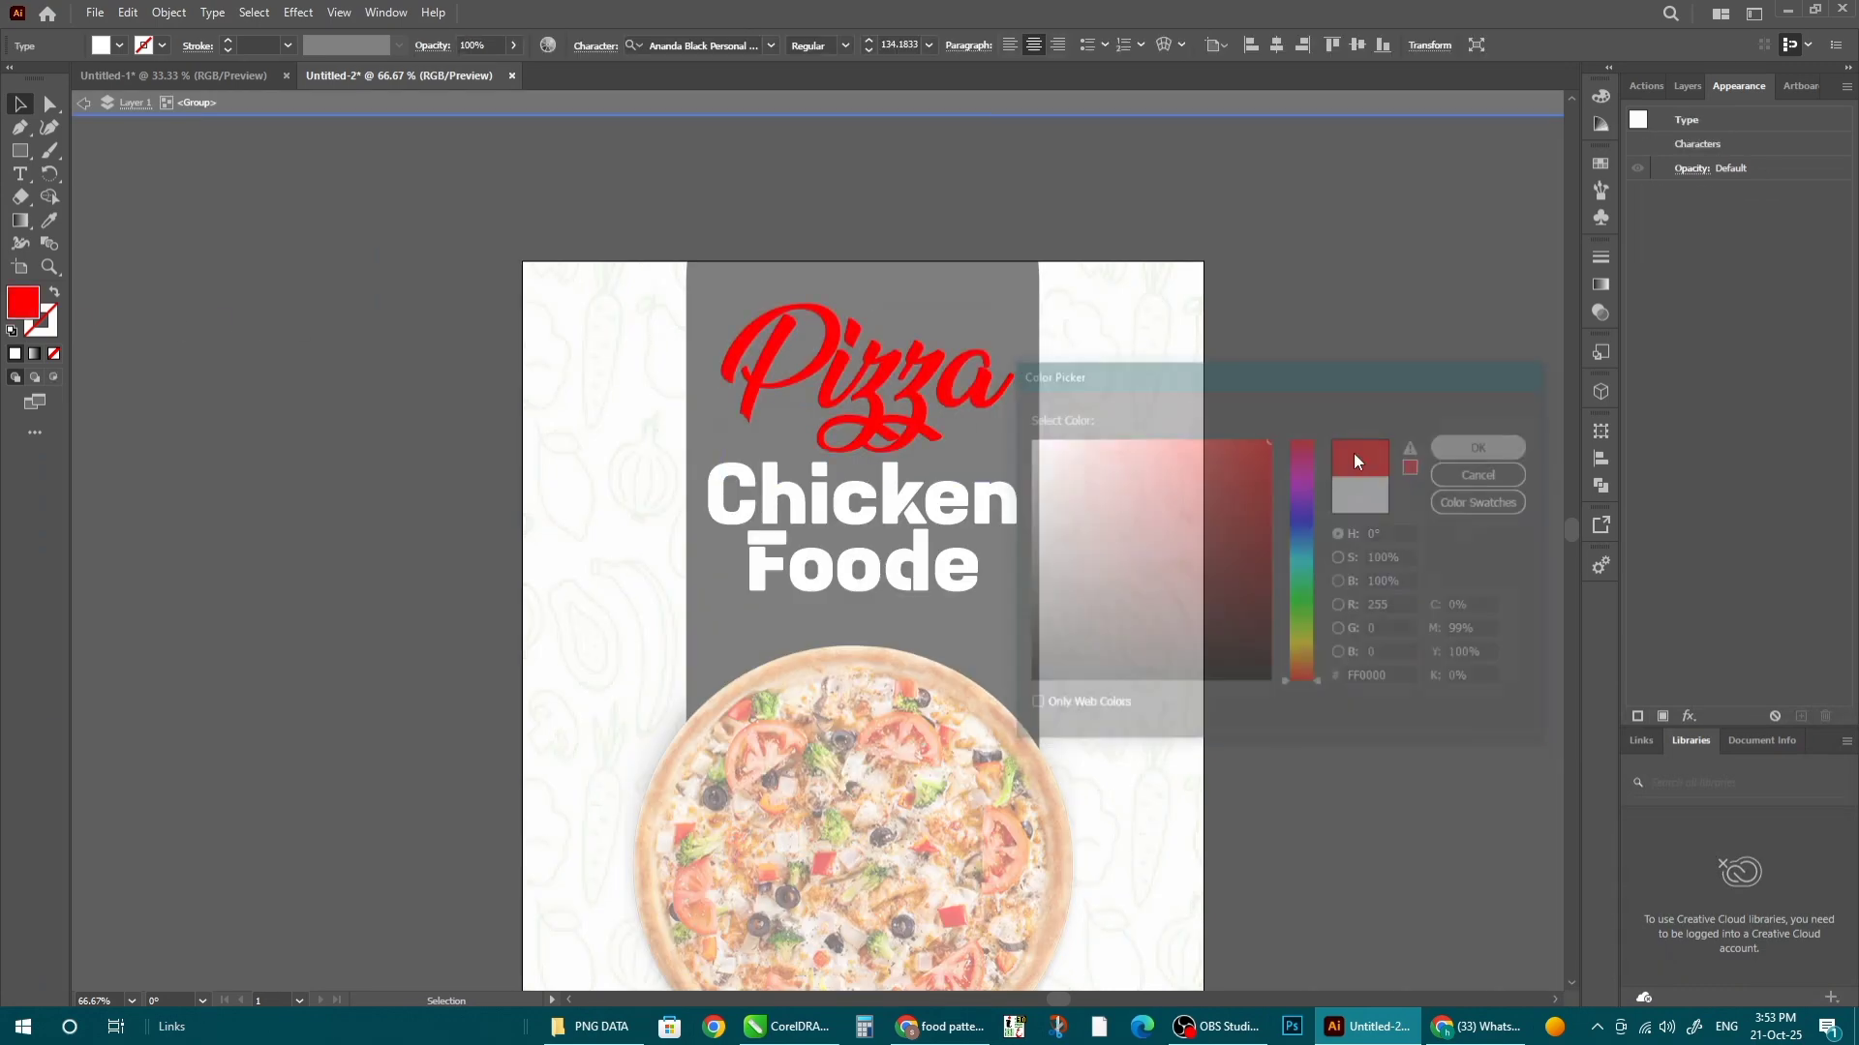
# - Fill the Foode line with bright yellow F7E500
pyautogui.click(922, 574)
pyautogui.doubleClick(922, 573)
pyautogui.doubleClick(27, 308)
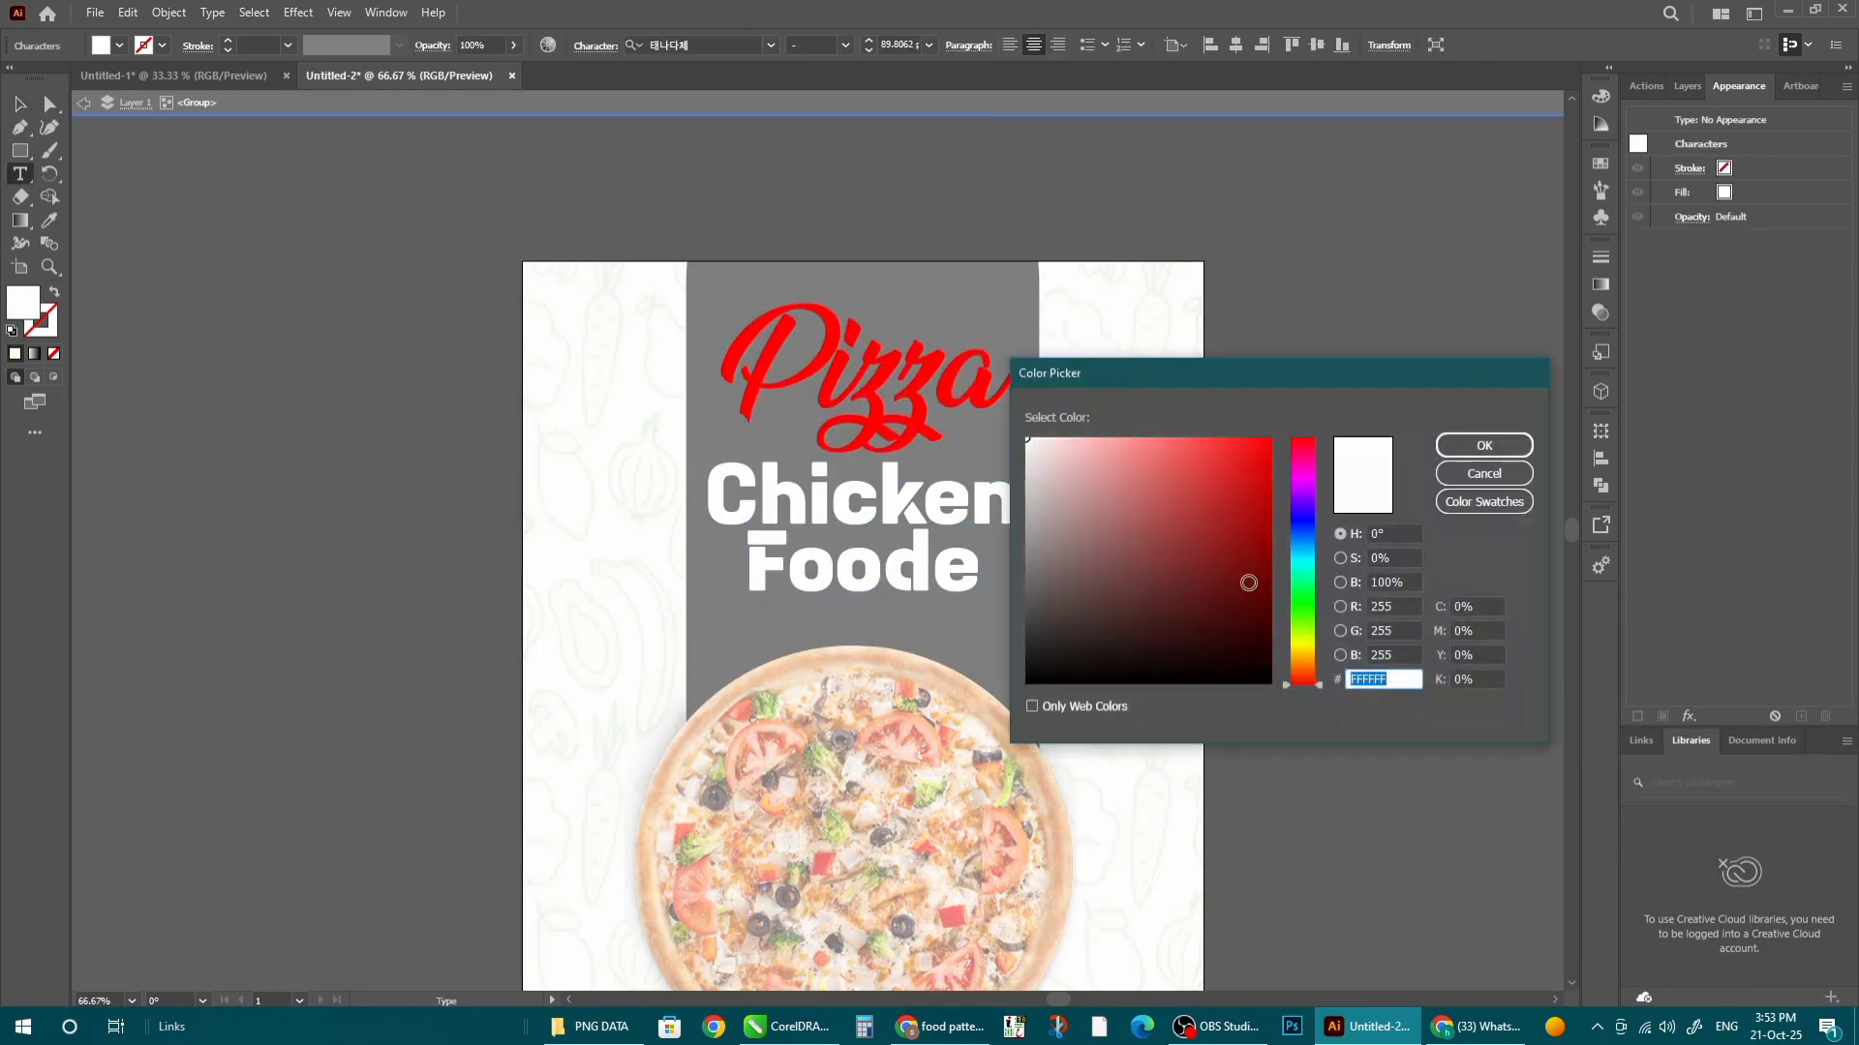
pyautogui.click(1306, 647)
pyautogui.click(1268, 441)
pyautogui.click(1484, 445)
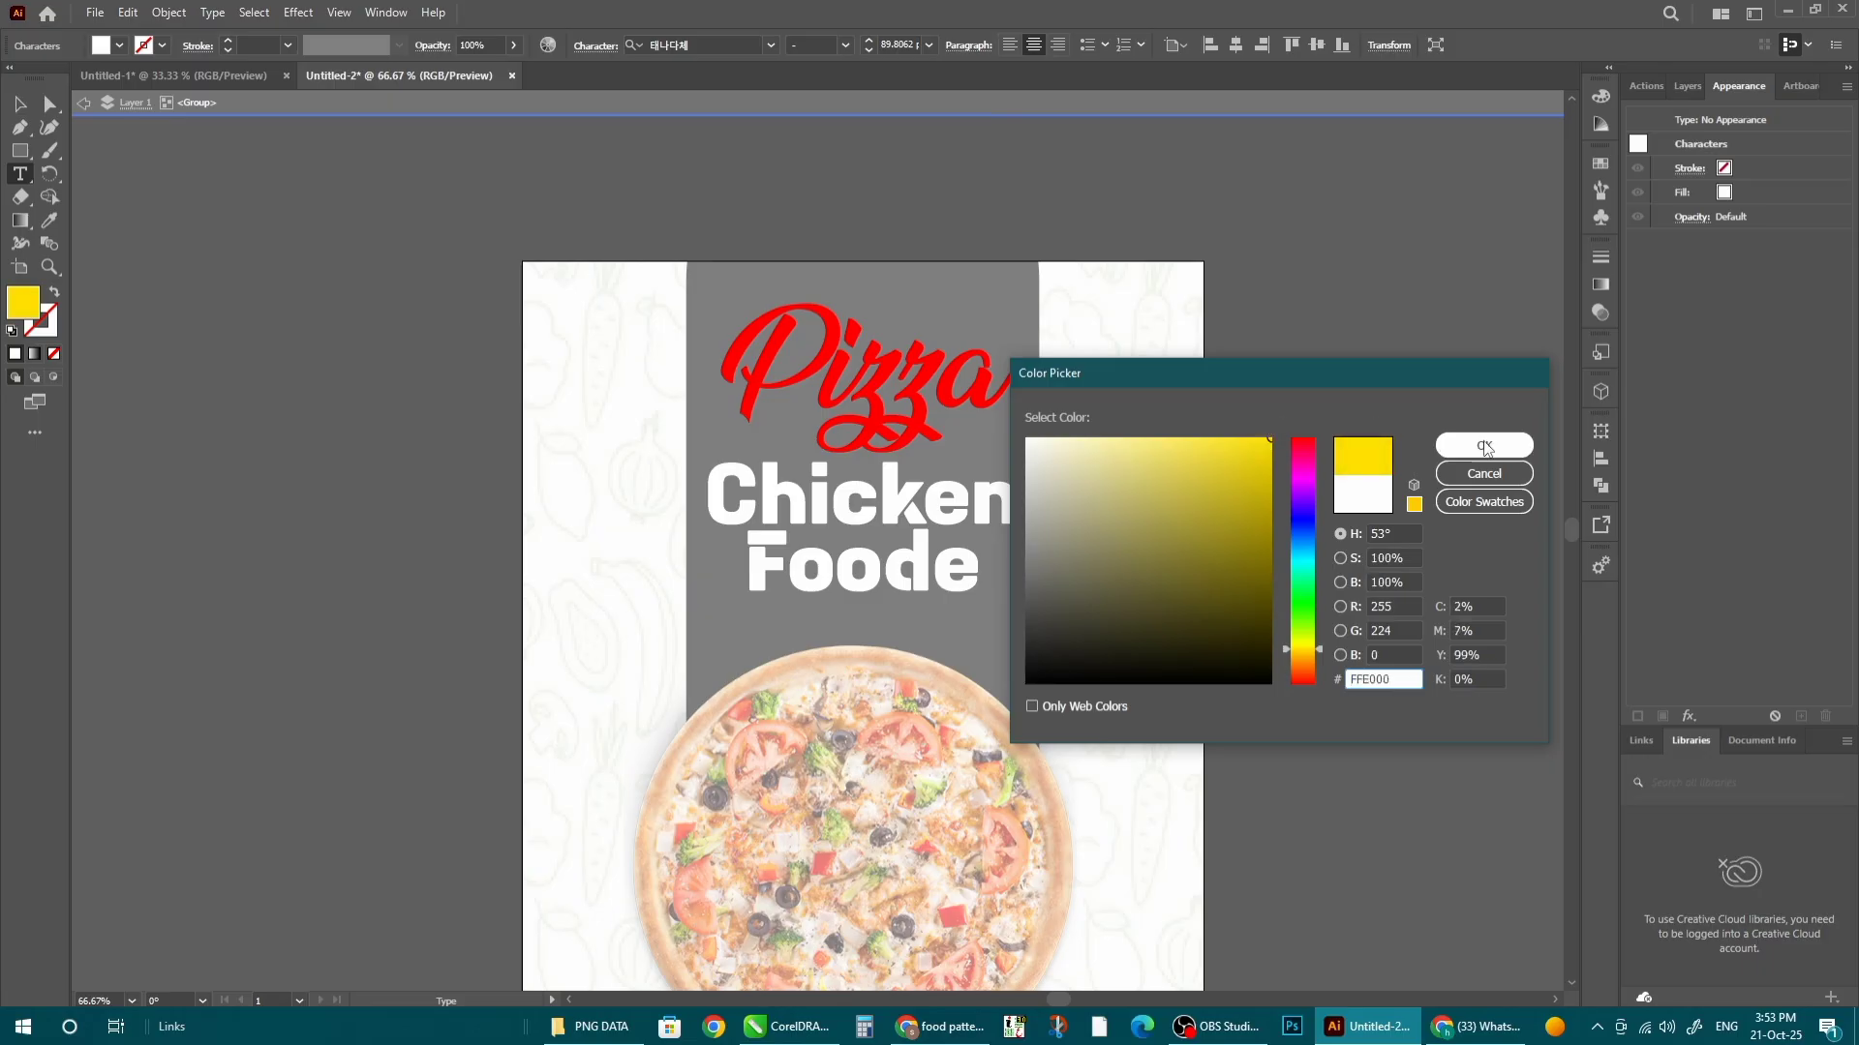
pyautogui.click(20, 104)
pyautogui.click(305, 380)
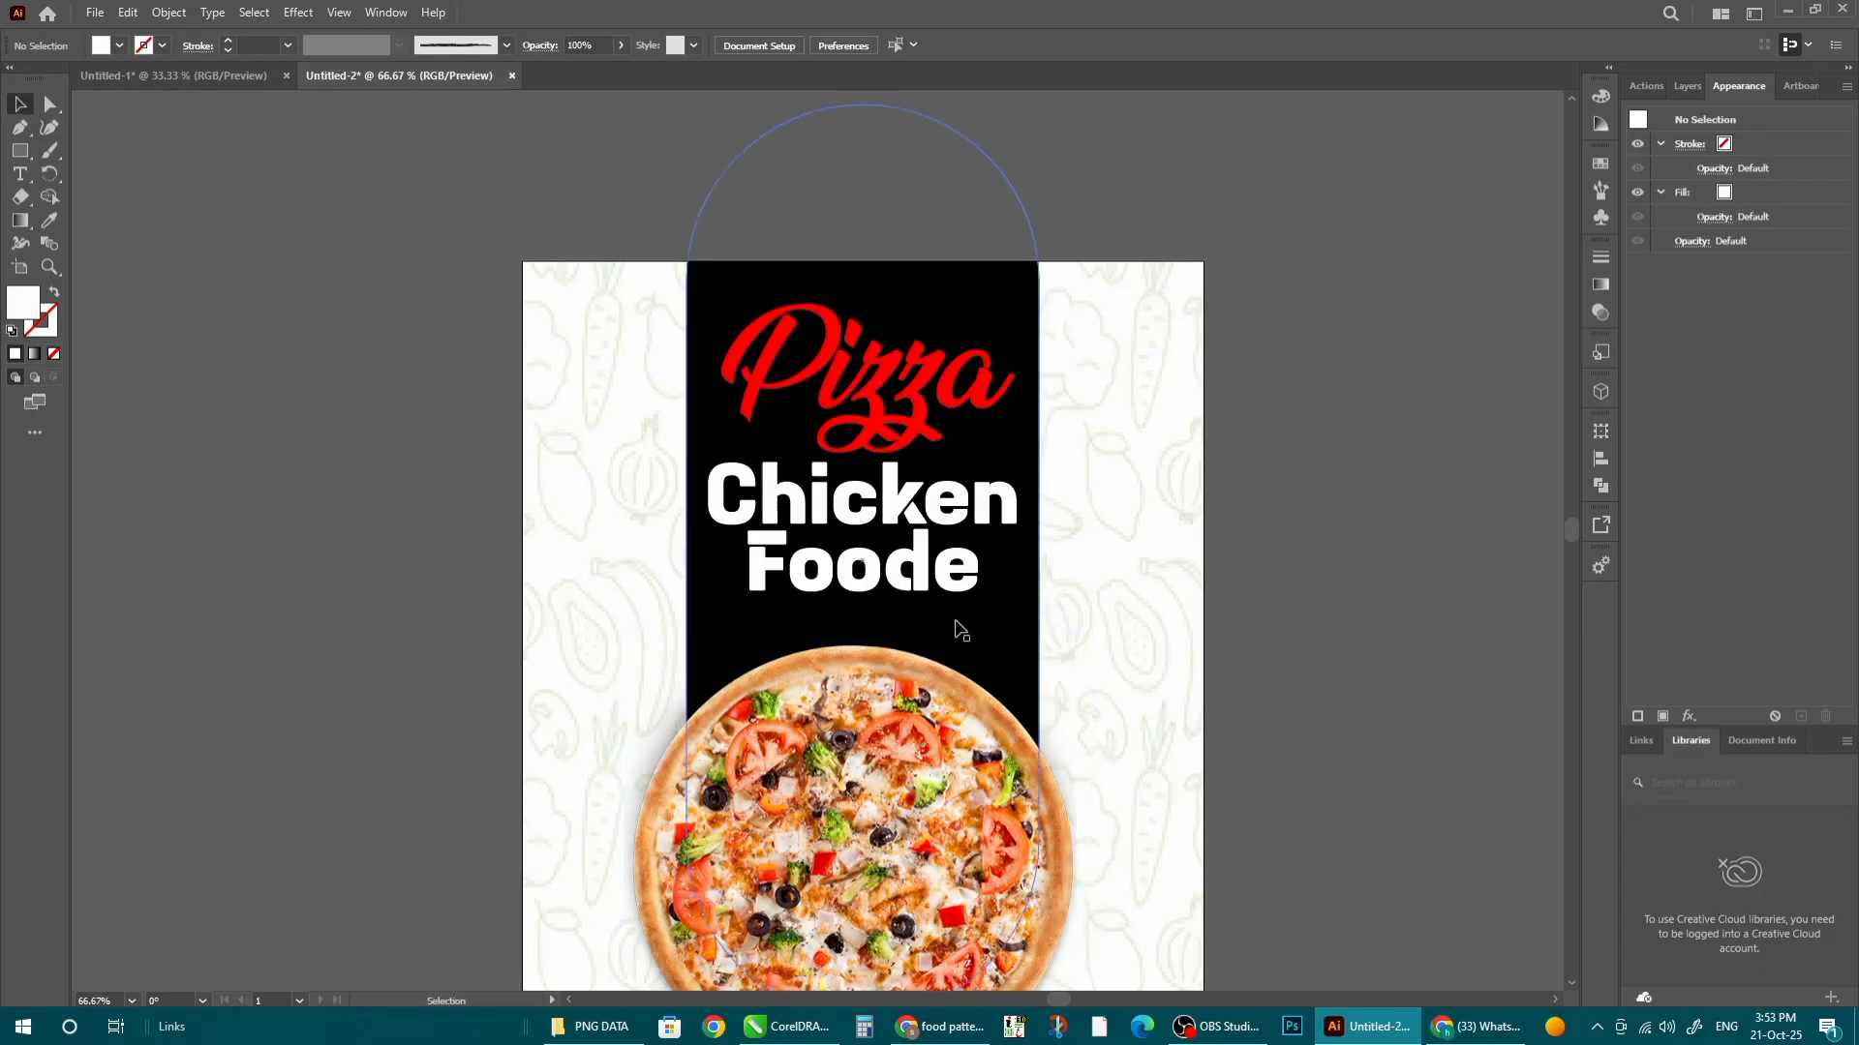
pyautogui.click(915, 586)
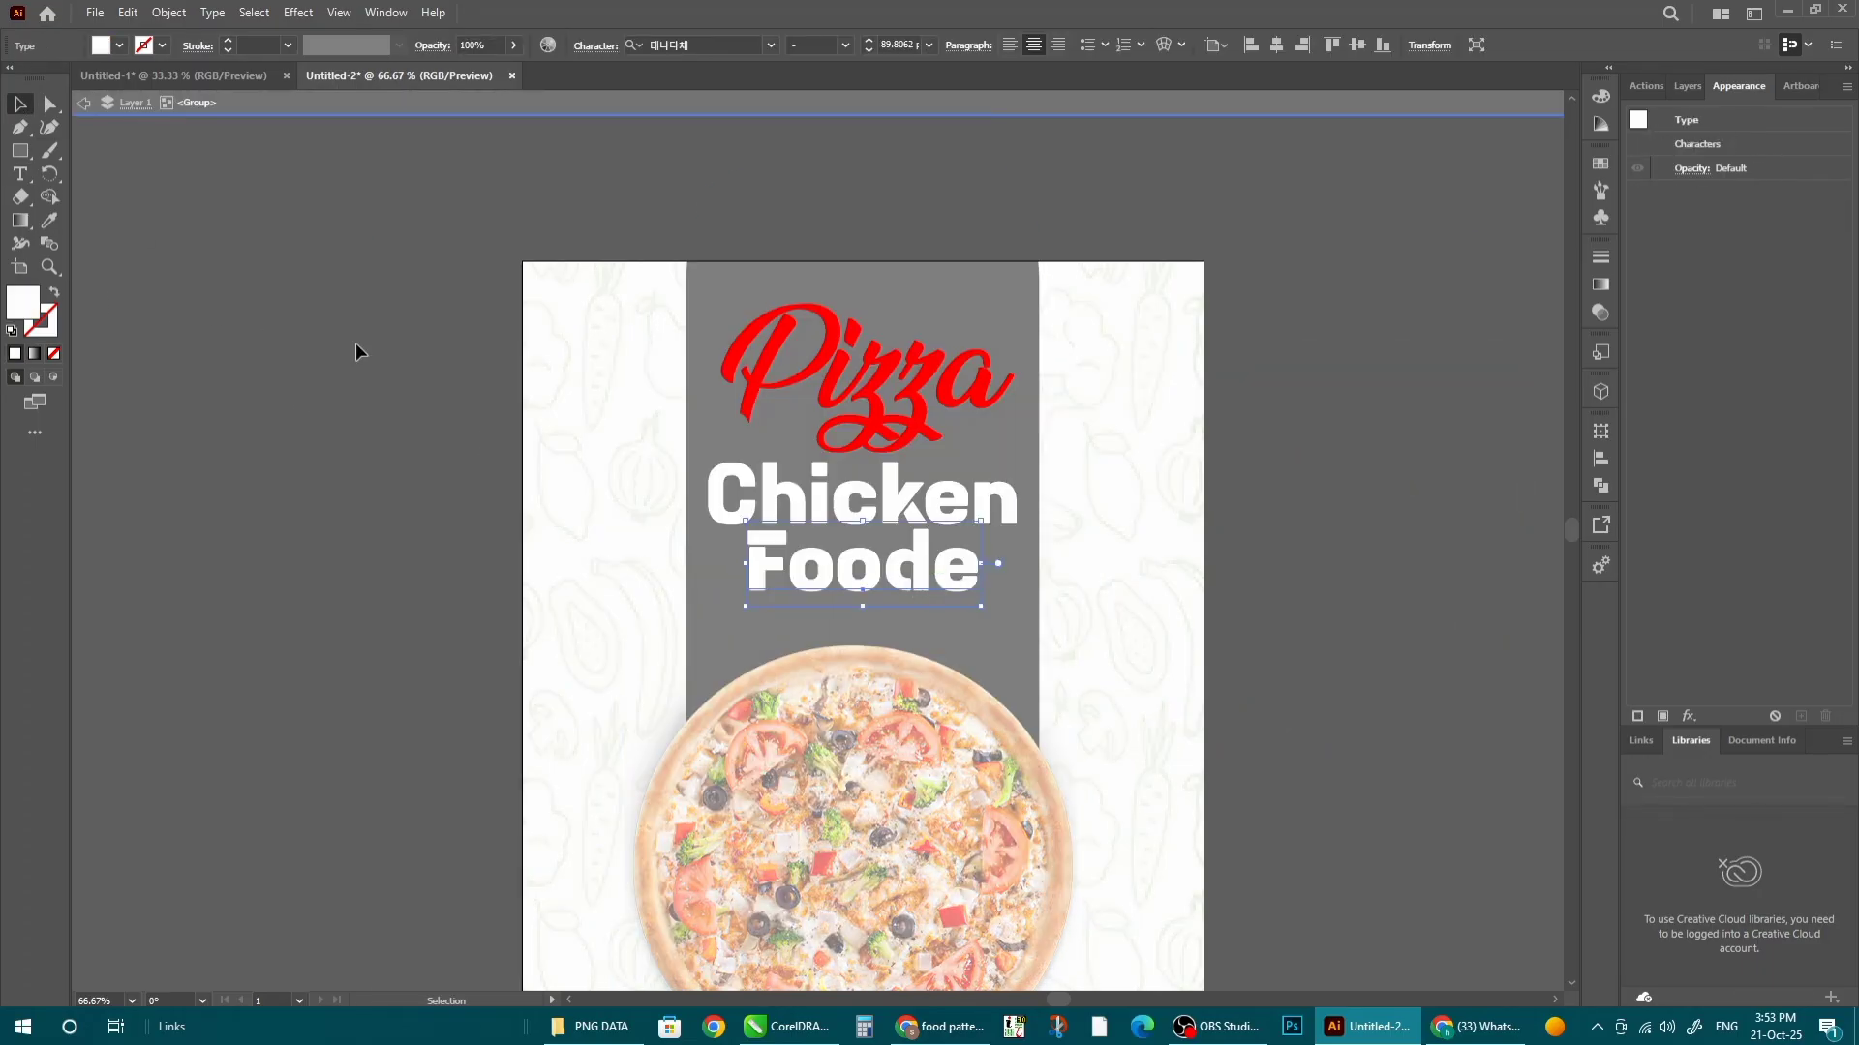
pyautogui.doubleClick(26, 316)
pyautogui.click(1273, 442)
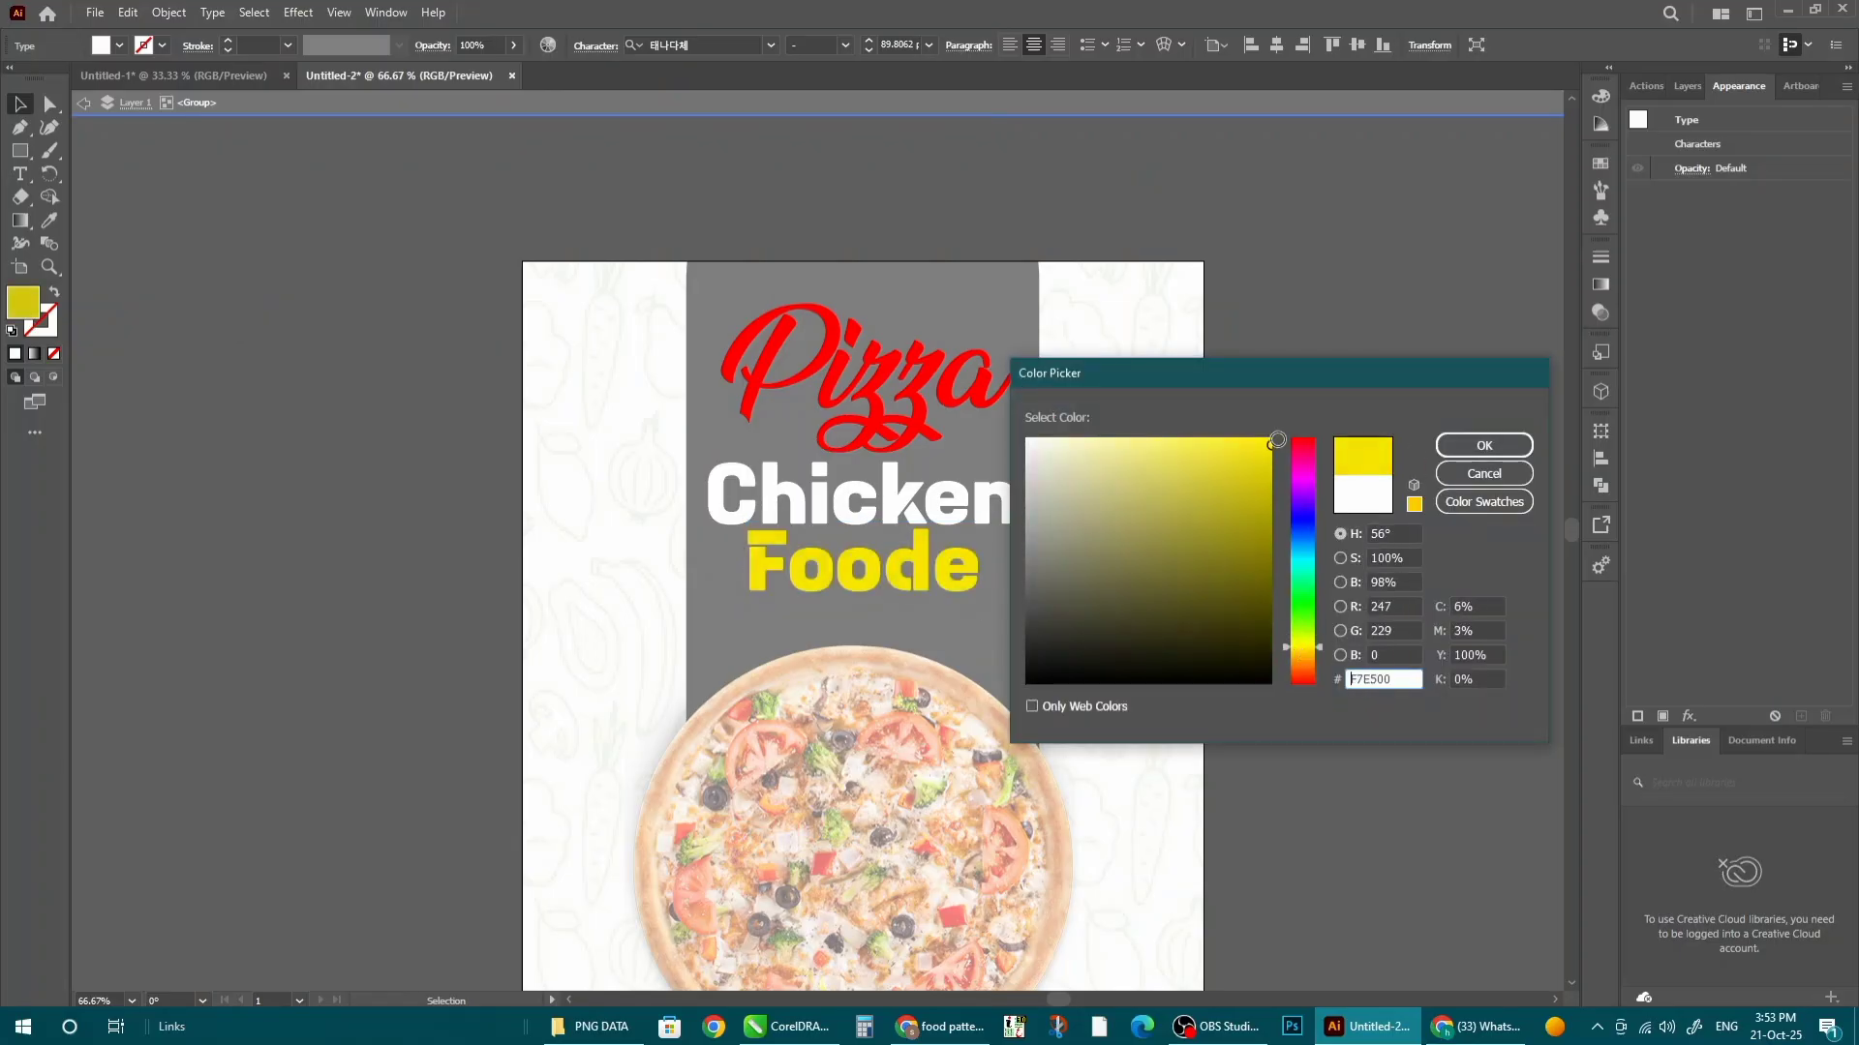
pyautogui.click(1478, 448)
# - Nudge Foode down just beneath Chicken and leave the title group's isolation mode
pyautogui.moveTo(916, 569); pyautogui.dragTo(917, 581)
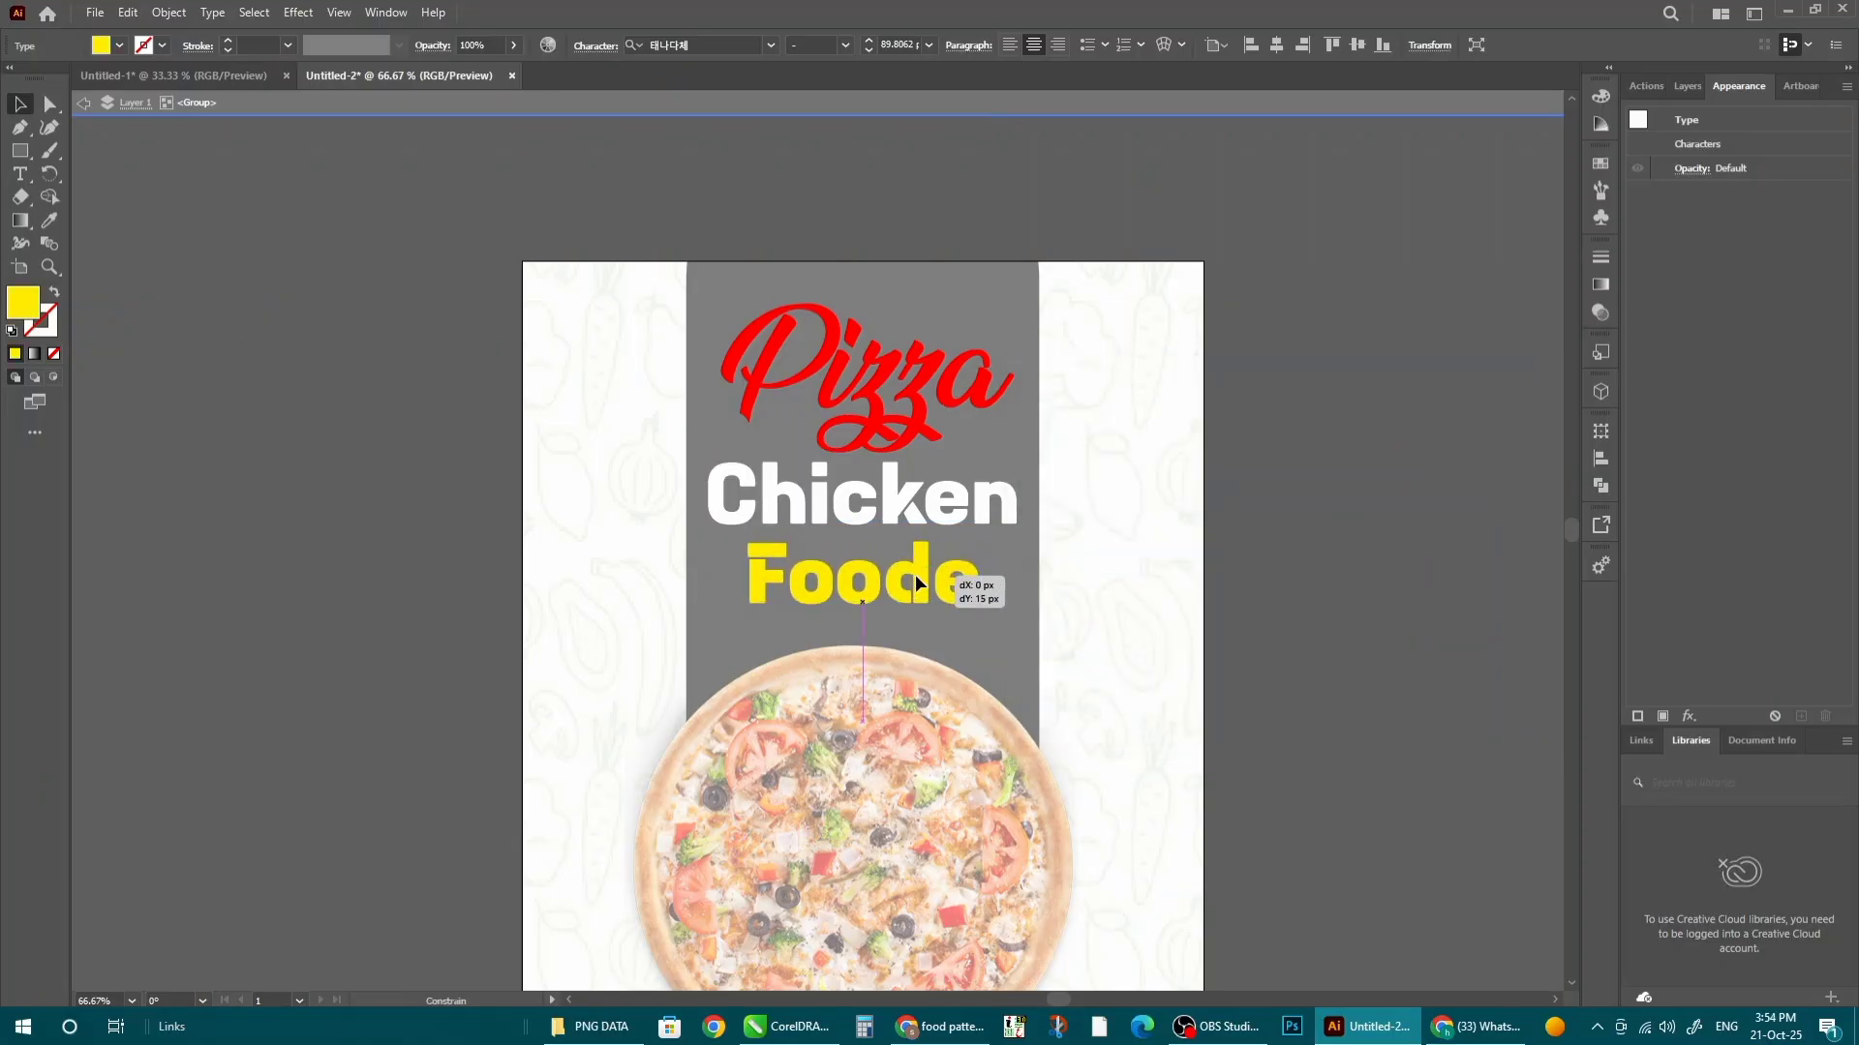
pyautogui.moveTo(907, 508); pyautogui.dragTo(907, 510)
pyautogui.doubleClick(1430, 710)
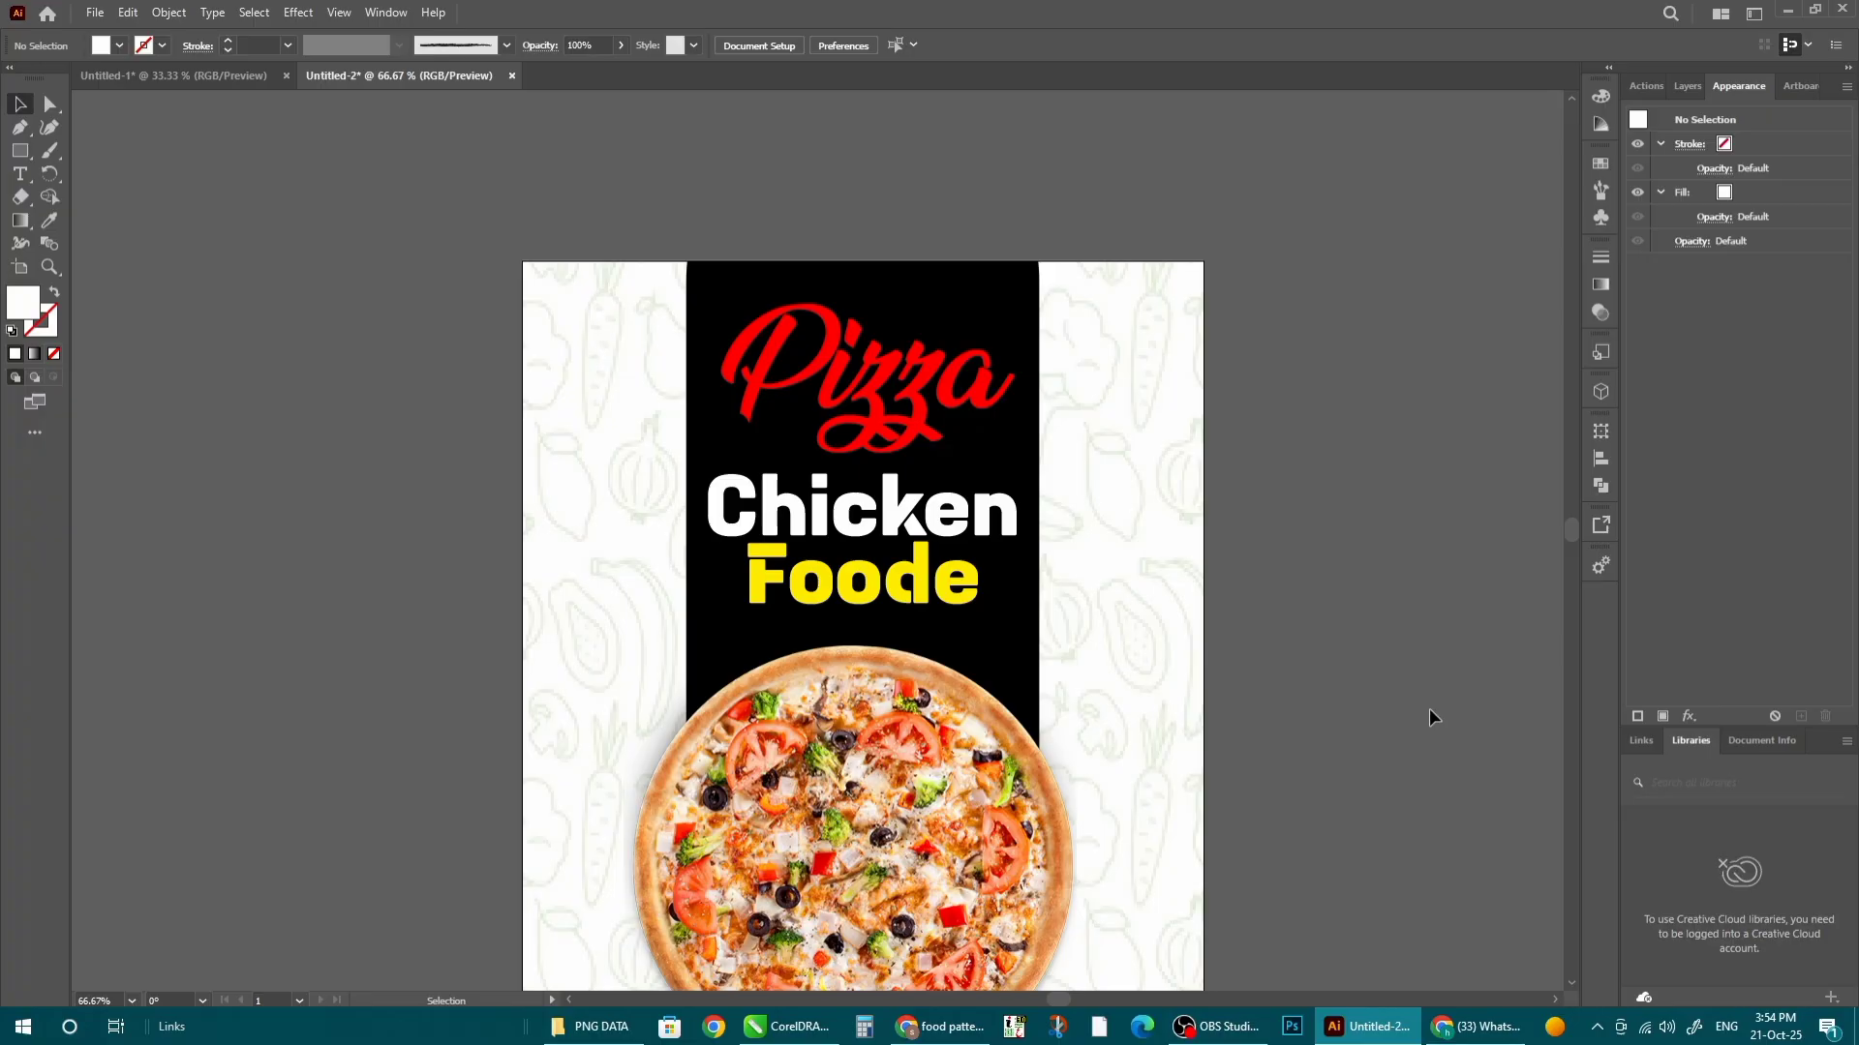
pyautogui.scroll(-1, 1302, 635)
pyautogui.scroll(-2, 1089, 503)
# - Send the rounded black panel behind the doodle pattern with Arrange > Send to Back
pyautogui.click(1022, 660)
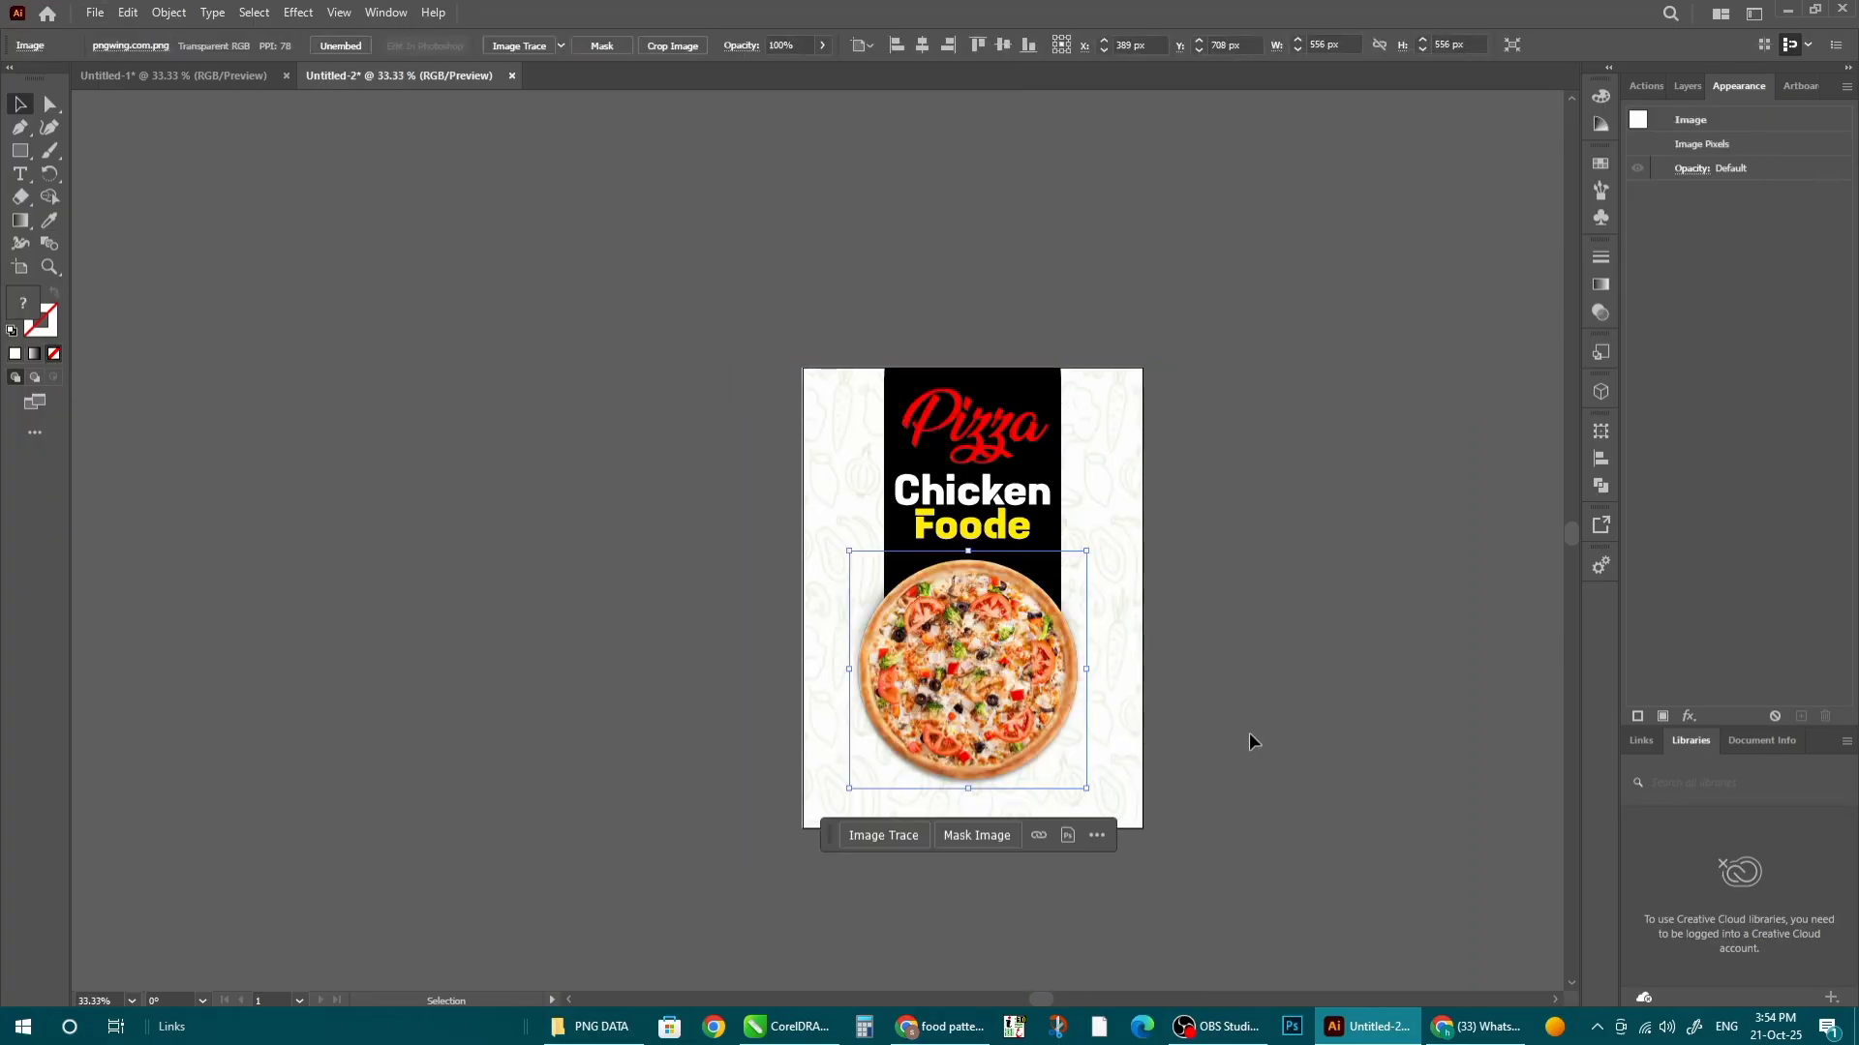
pyautogui.click(1249, 734)
pyautogui.click(1097, 515)
pyautogui.doubleClick(1130, 443)
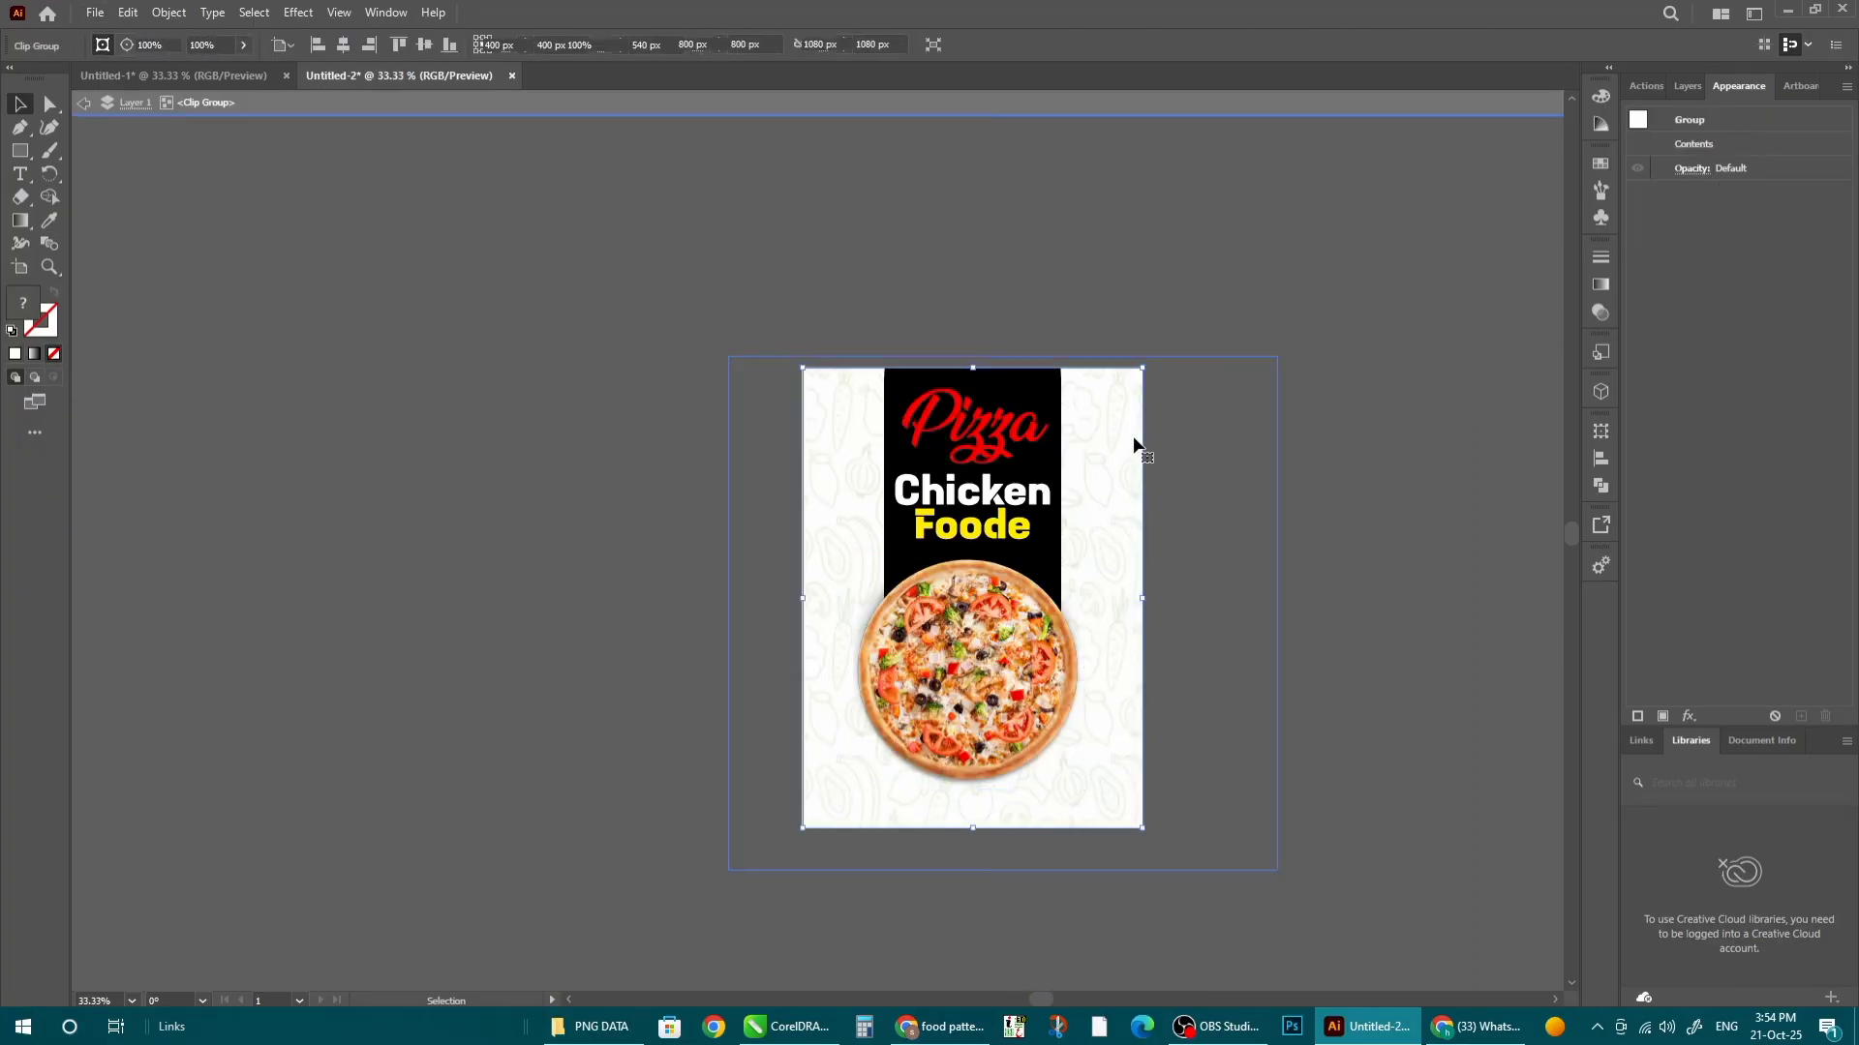
pyautogui.click(1058, 419)
pyautogui.rightClick(1068, 419)
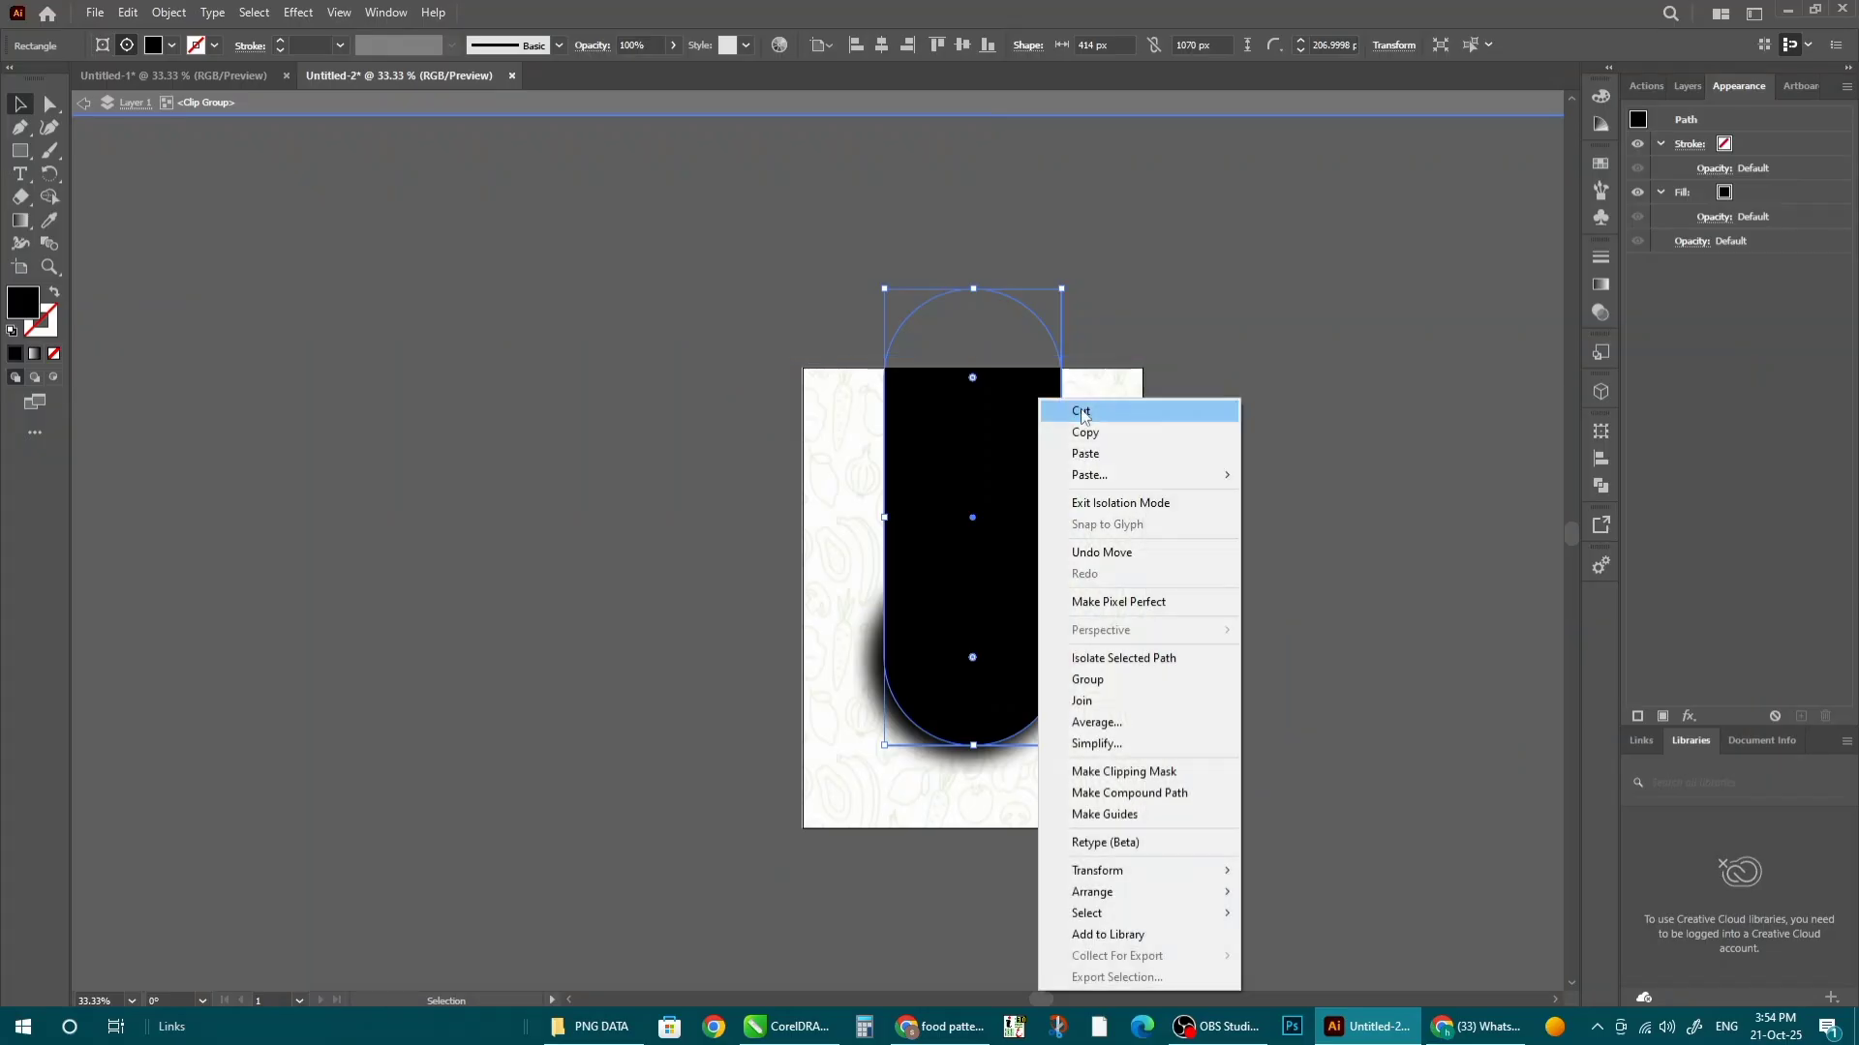
pyautogui.moveTo(1172, 891)
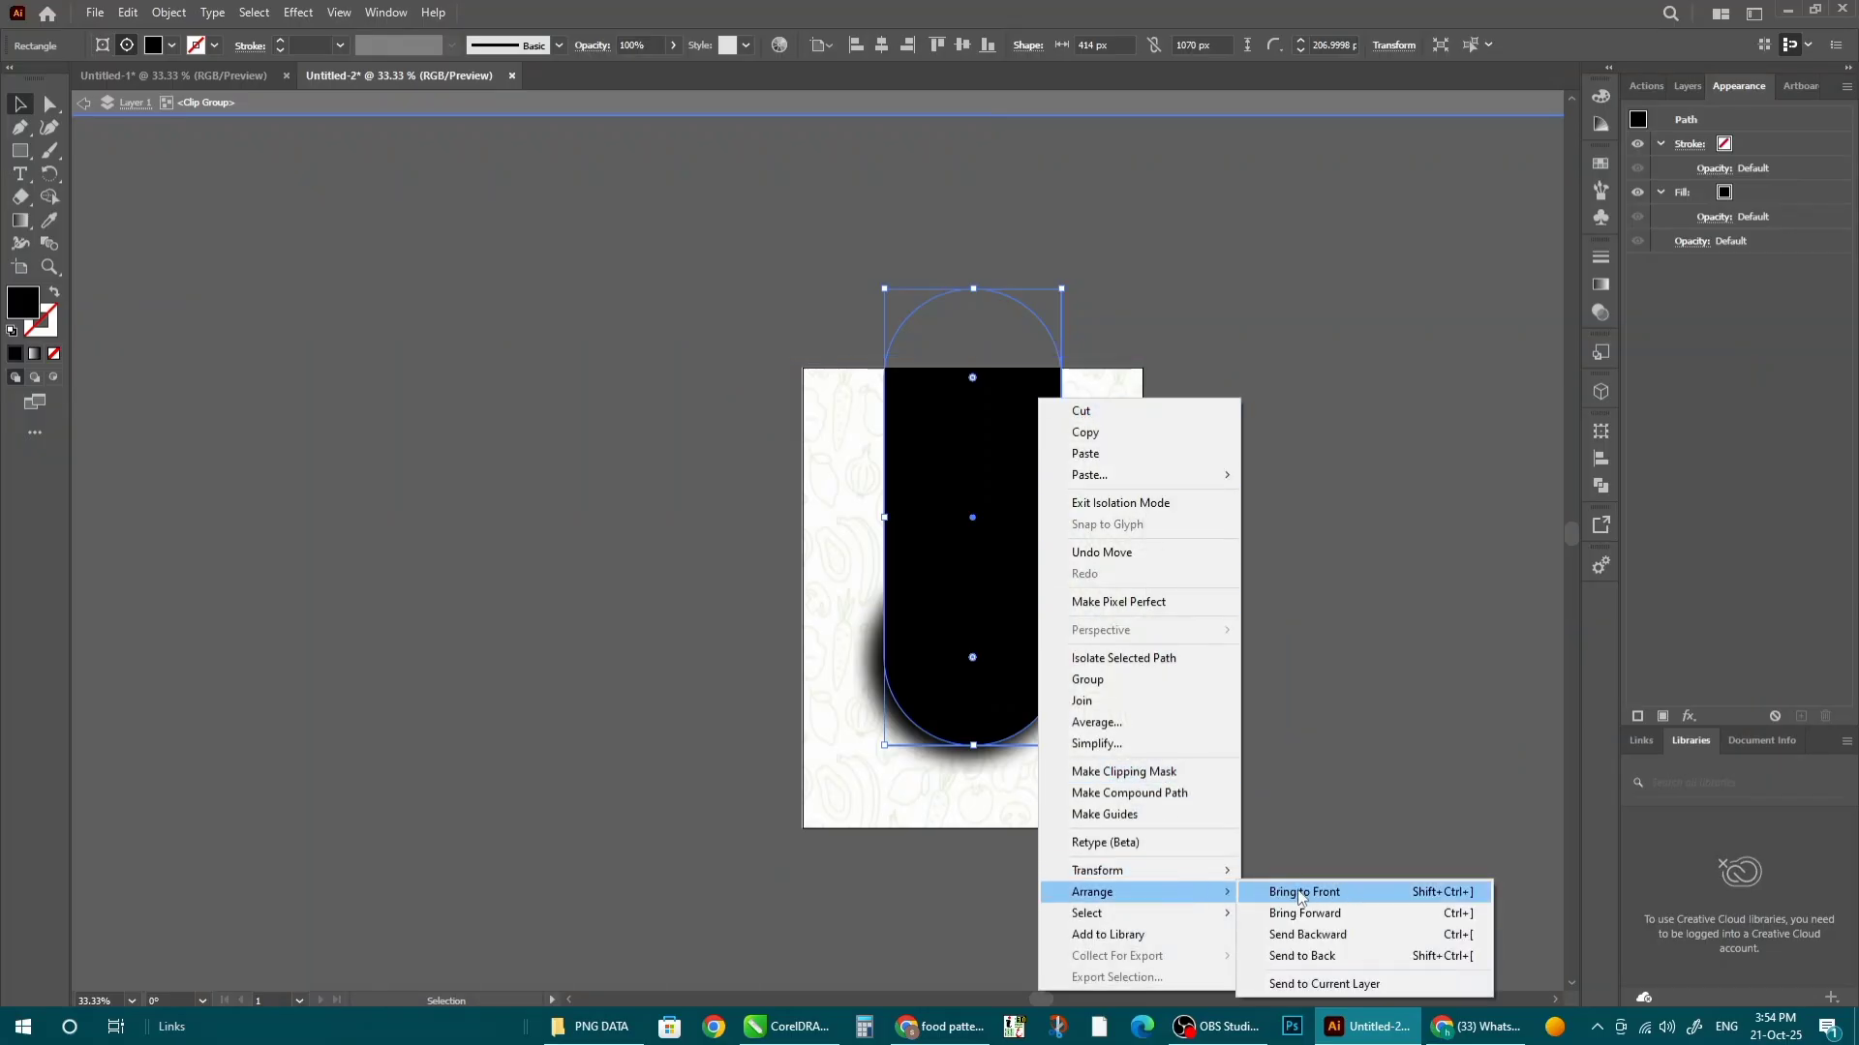
pyautogui.click(1323, 956)
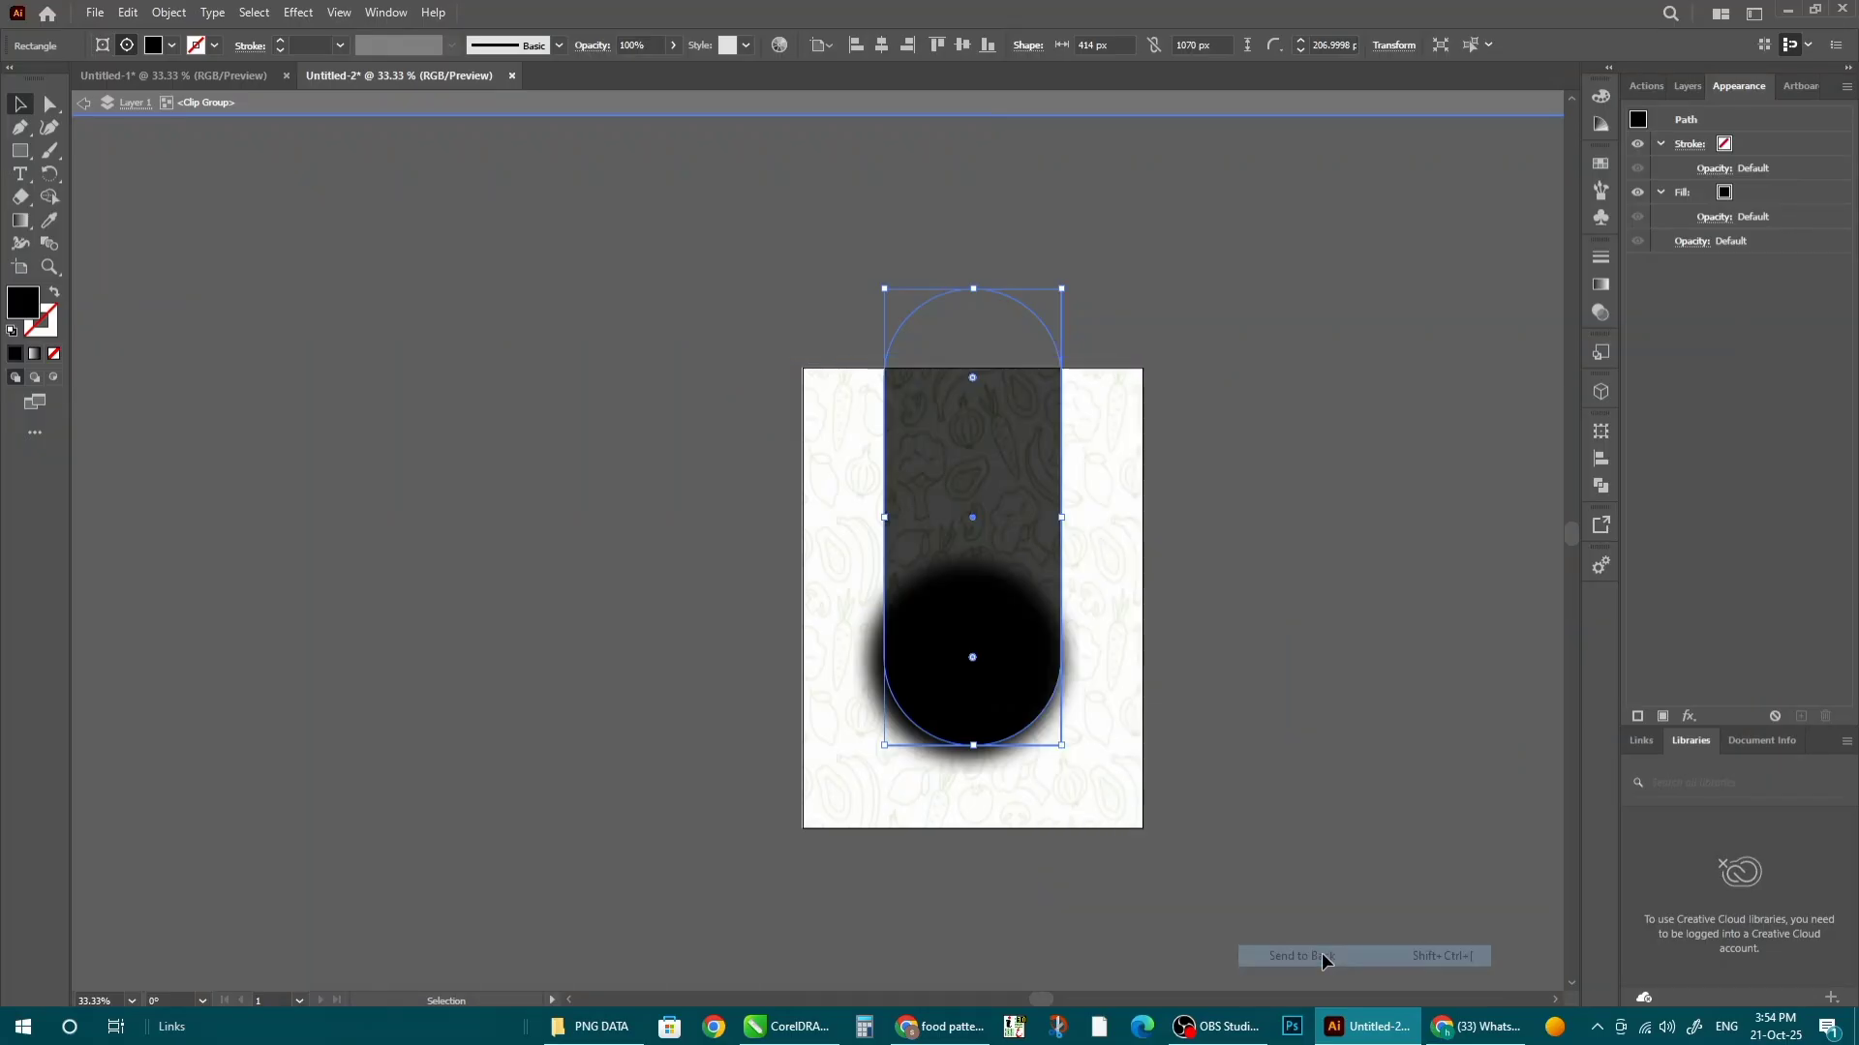
pyautogui.doubleClick(1395, 610)
# - Enlarge the pizza's blurred shadow circle to about 536 px
pyautogui.scroll(2, 929, 480)
pyautogui.scroll(-3, 809, 386)
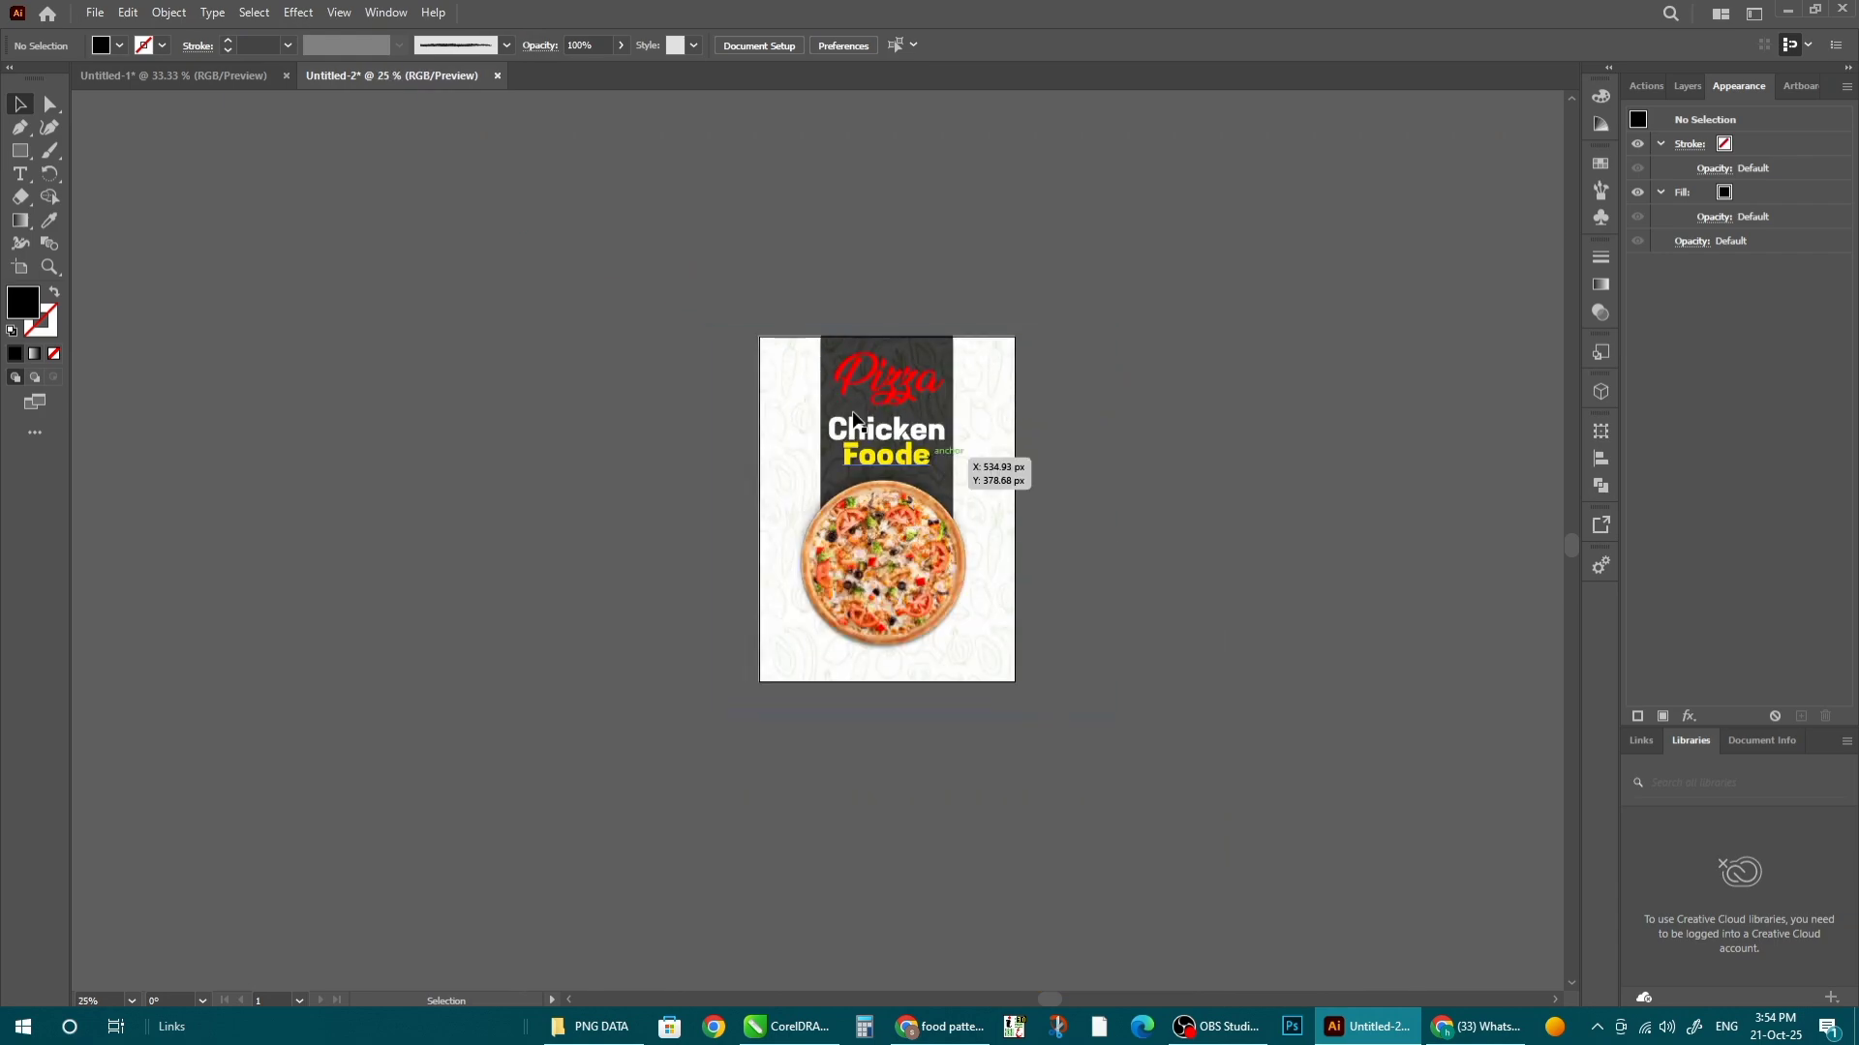
pyautogui.scroll(2, 829, 371)
pyautogui.doubleClick(1198, 495)
pyautogui.click(1021, 722)
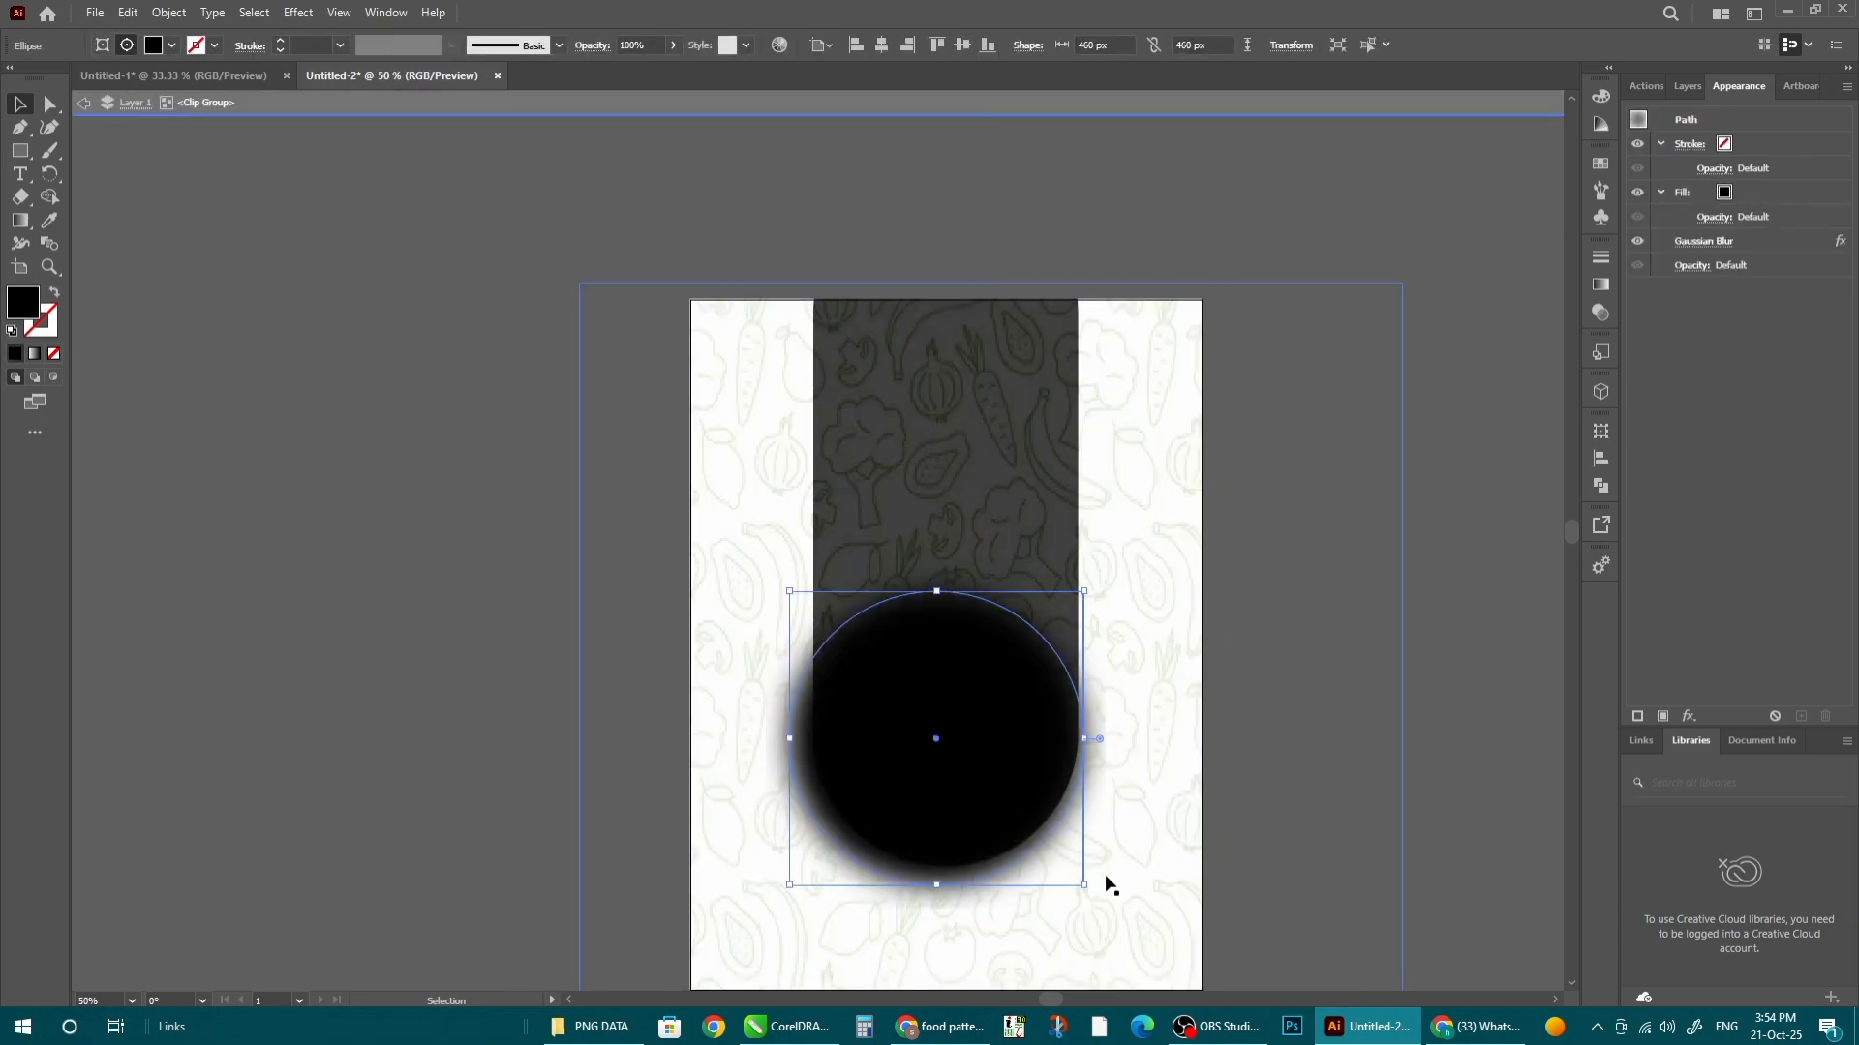
pyautogui.moveTo(1083, 884); pyautogui.dragTo(1114, 921)
pyautogui.scroll(-2, 966, 641)
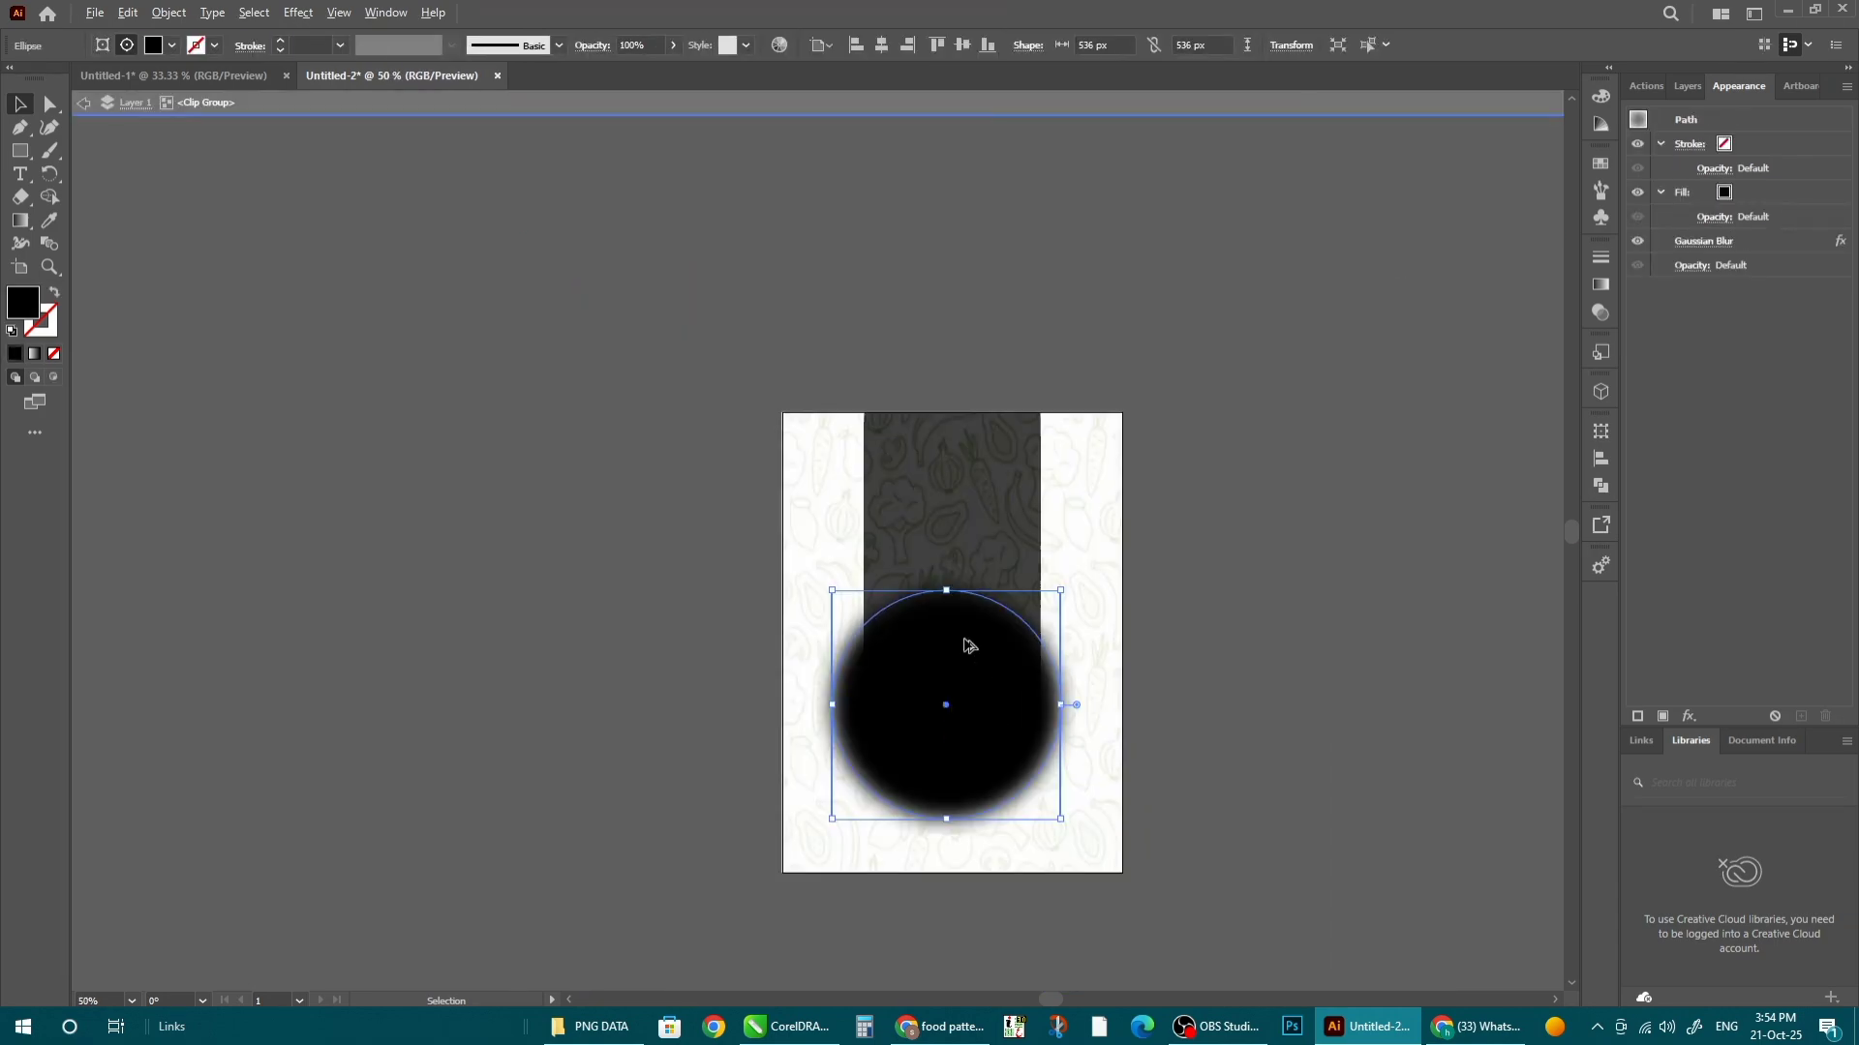
pyautogui.doubleClick(1251, 761)
# - Stretch the black panel's top edge higher and set its opacity to 90%
pyautogui.scroll(3, 1132, 572)
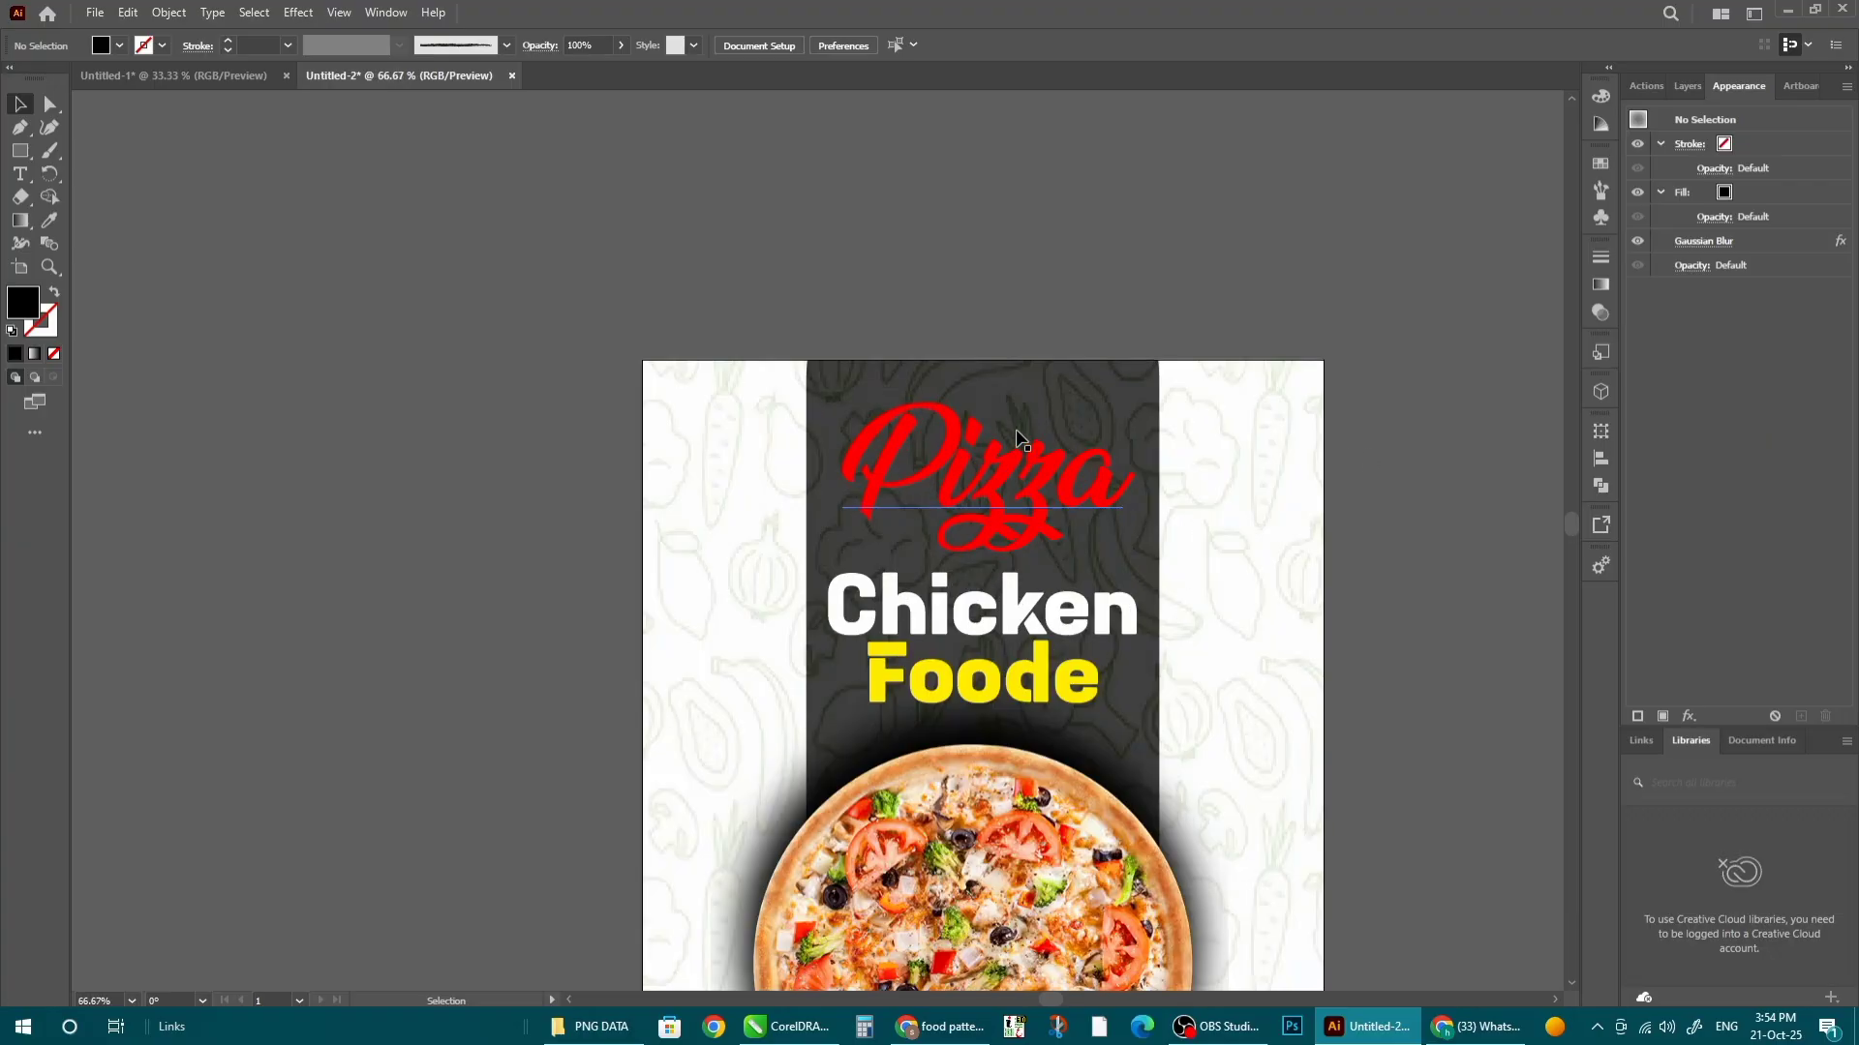
pyautogui.doubleClick(713, 454)
pyautogui.click(1033, 253)
pyautogui.scroll(-1, 981, 231)
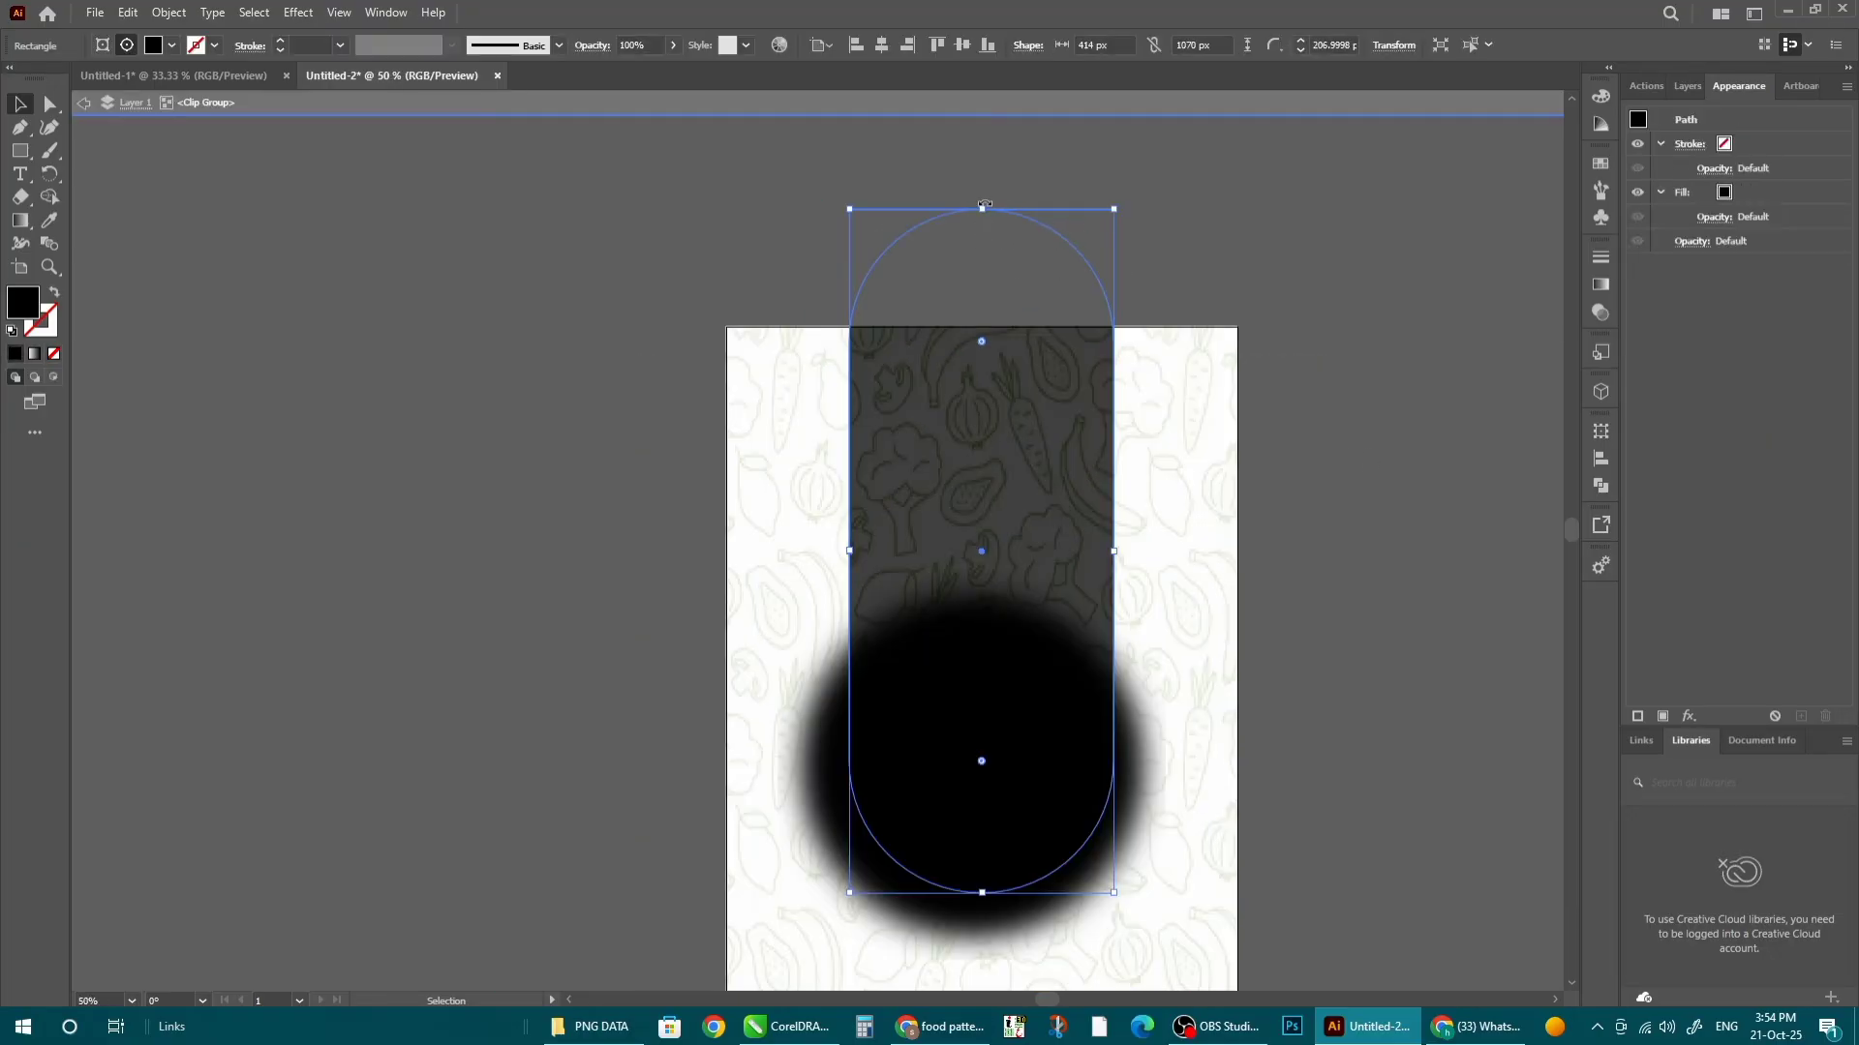
pyautogui.moveTo(981, 201); pyautogui.dragTo(982, 167)
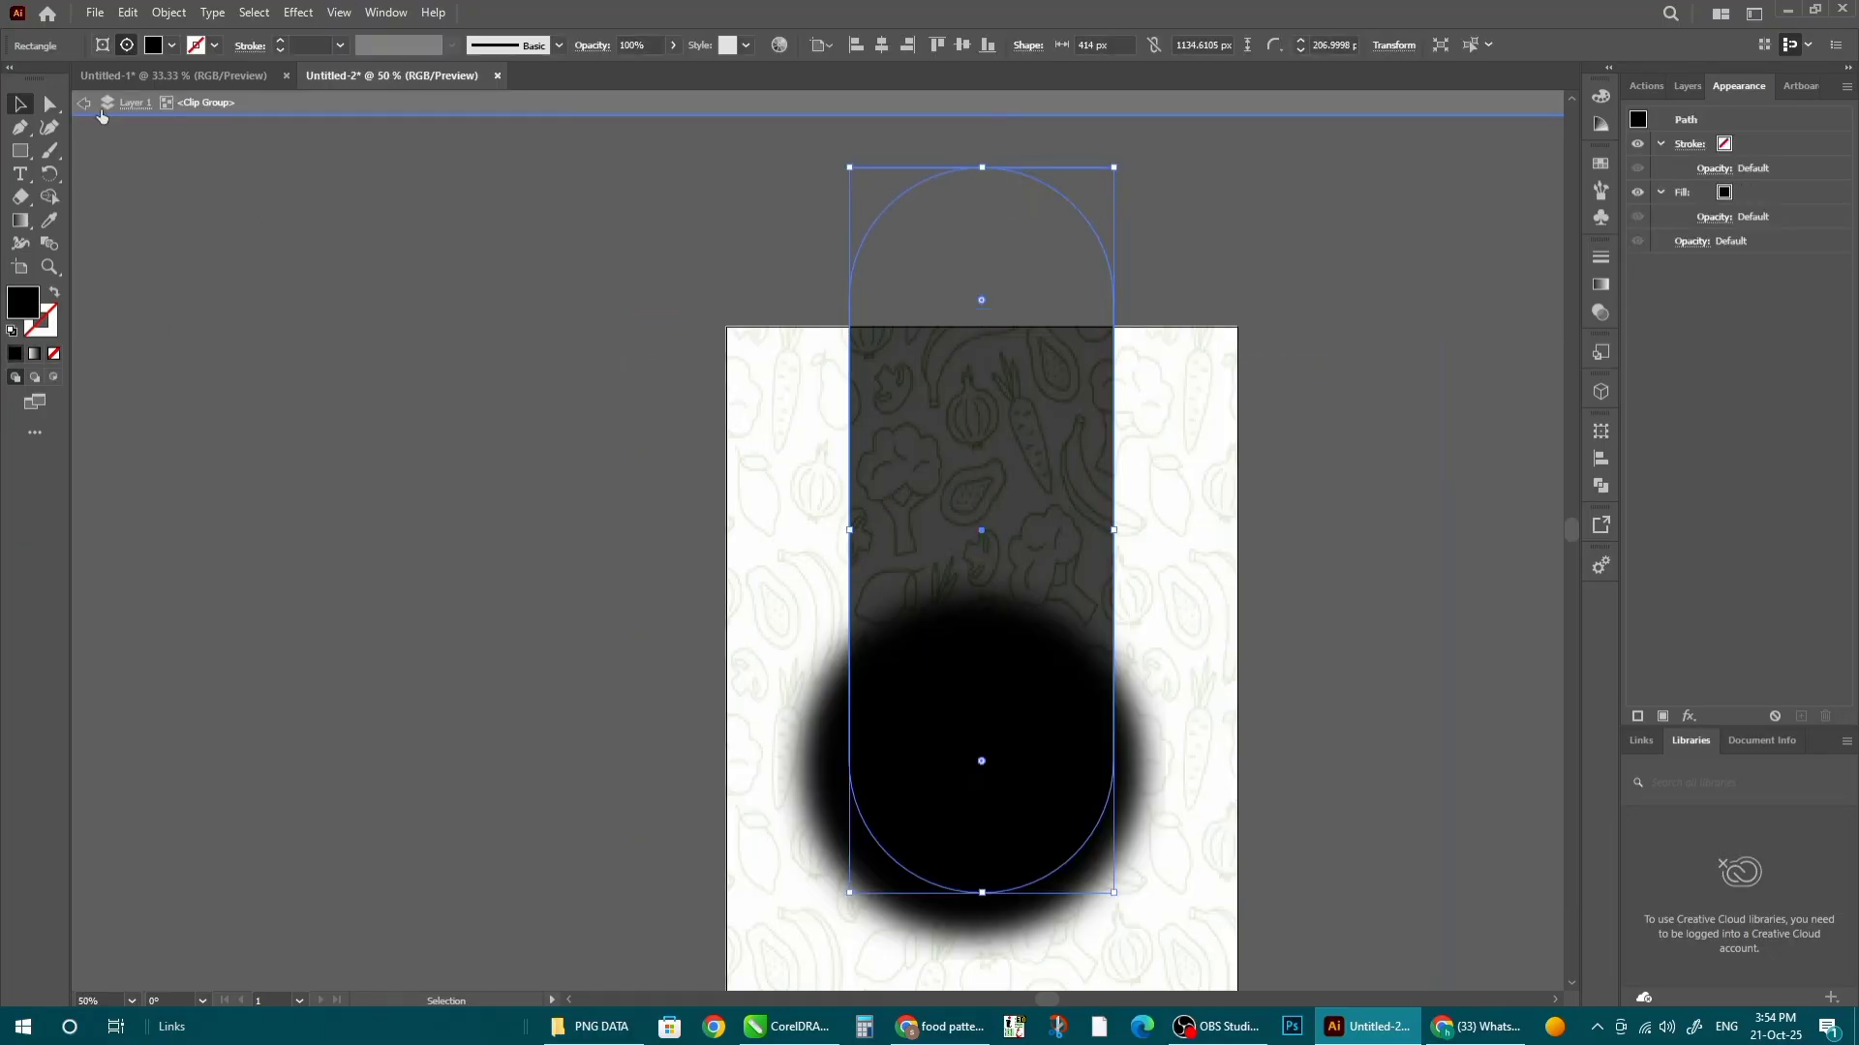
pyautogui.moveTo(668, 72); pyautogui.dragTo(661, 71)
pyautogui.doubleClick(491, 339)
pyautogui.scroll(-3, 525, 397)
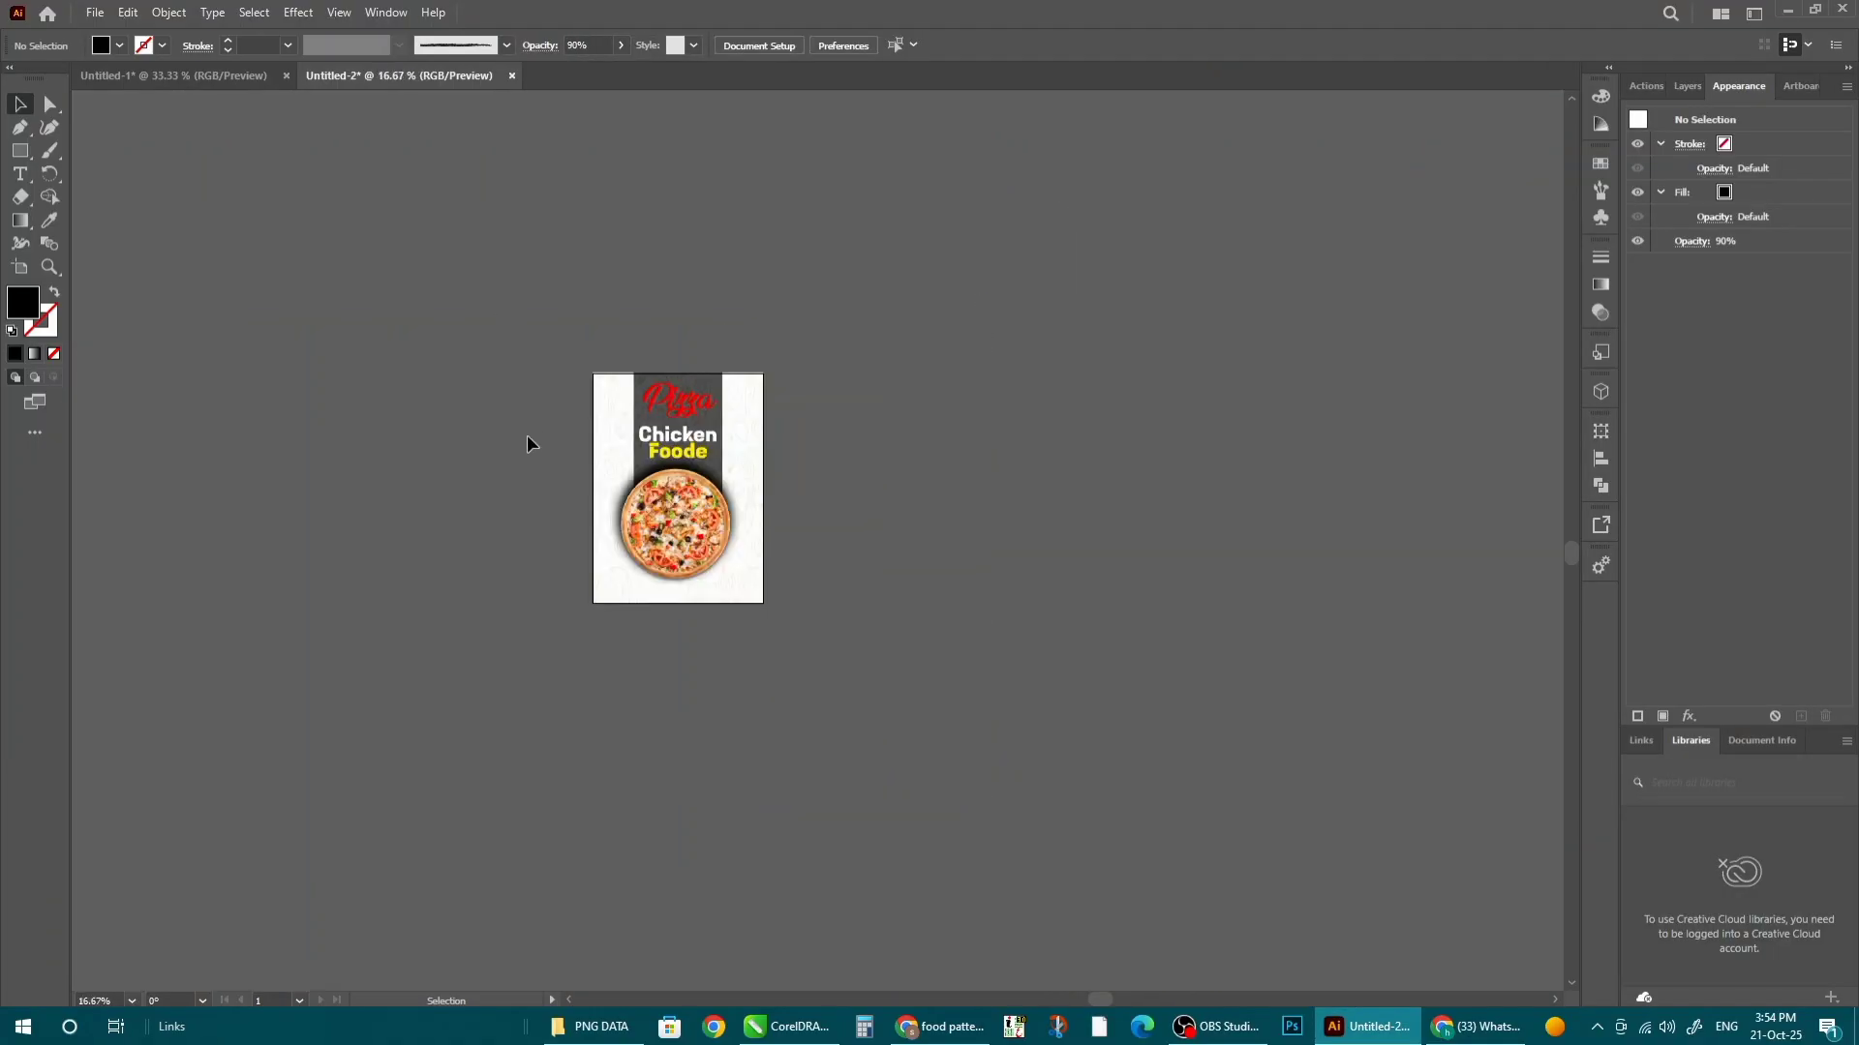
pyautogui.scroll(2, 527, 433)
pyautogui.hotkey('ctrl', '0')
pyautogui.scroll(-3, 586, 479)
pyautogui.scroll(1, 682, 535)
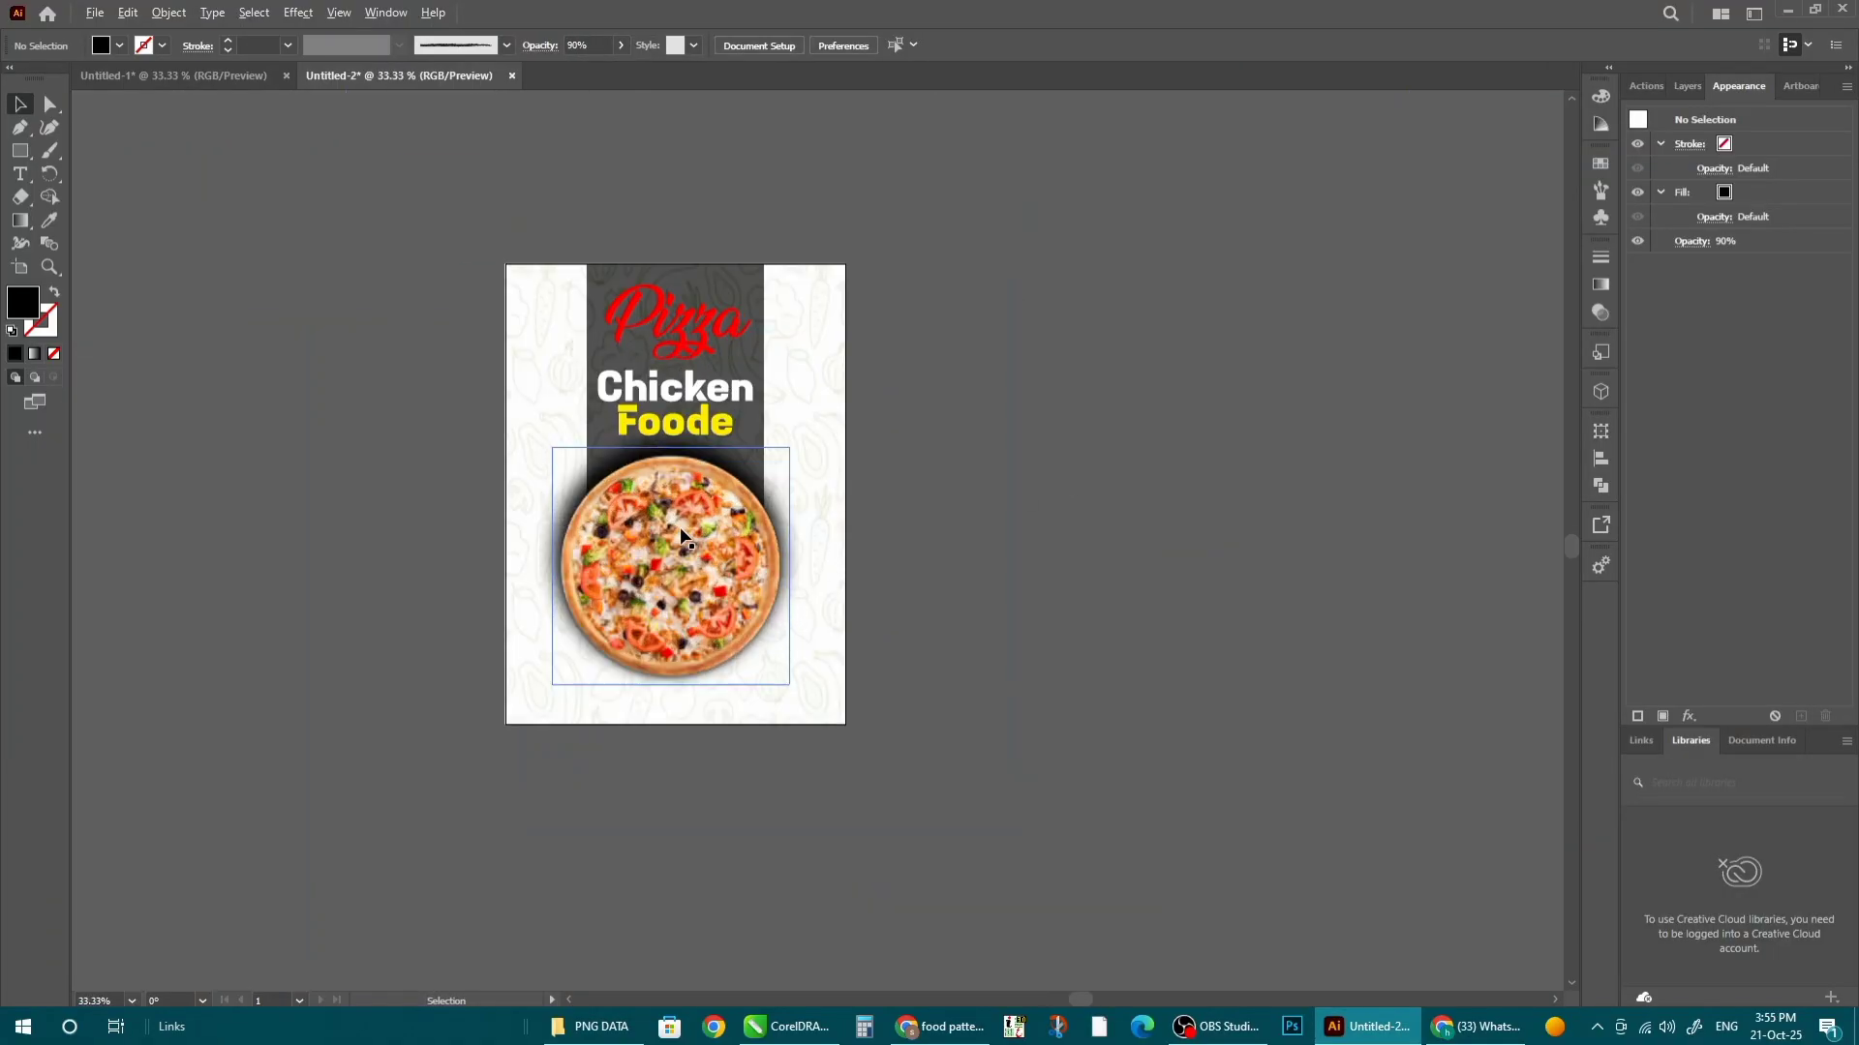
pyautogui.scroll(1, 691, 593)
pyautogui.scroll(-1, 699, 598)
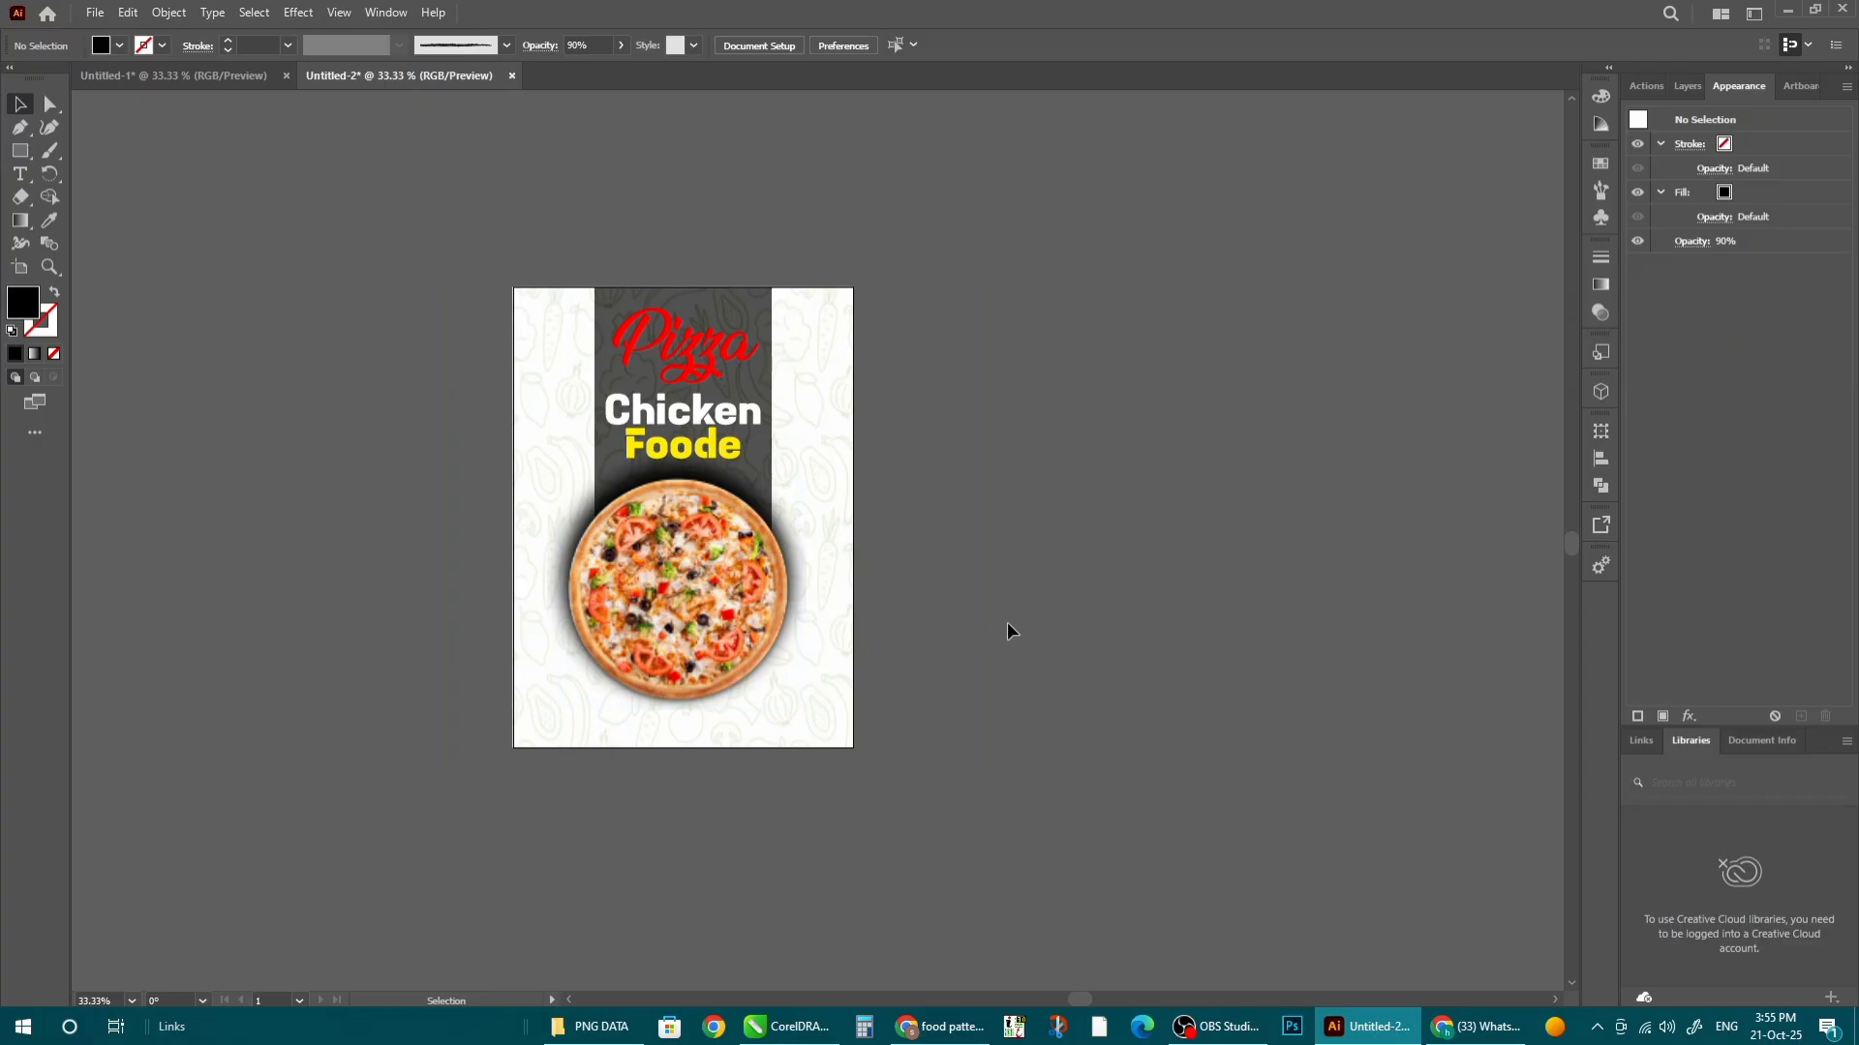
pyautogui.scroll(1, 438, 528)
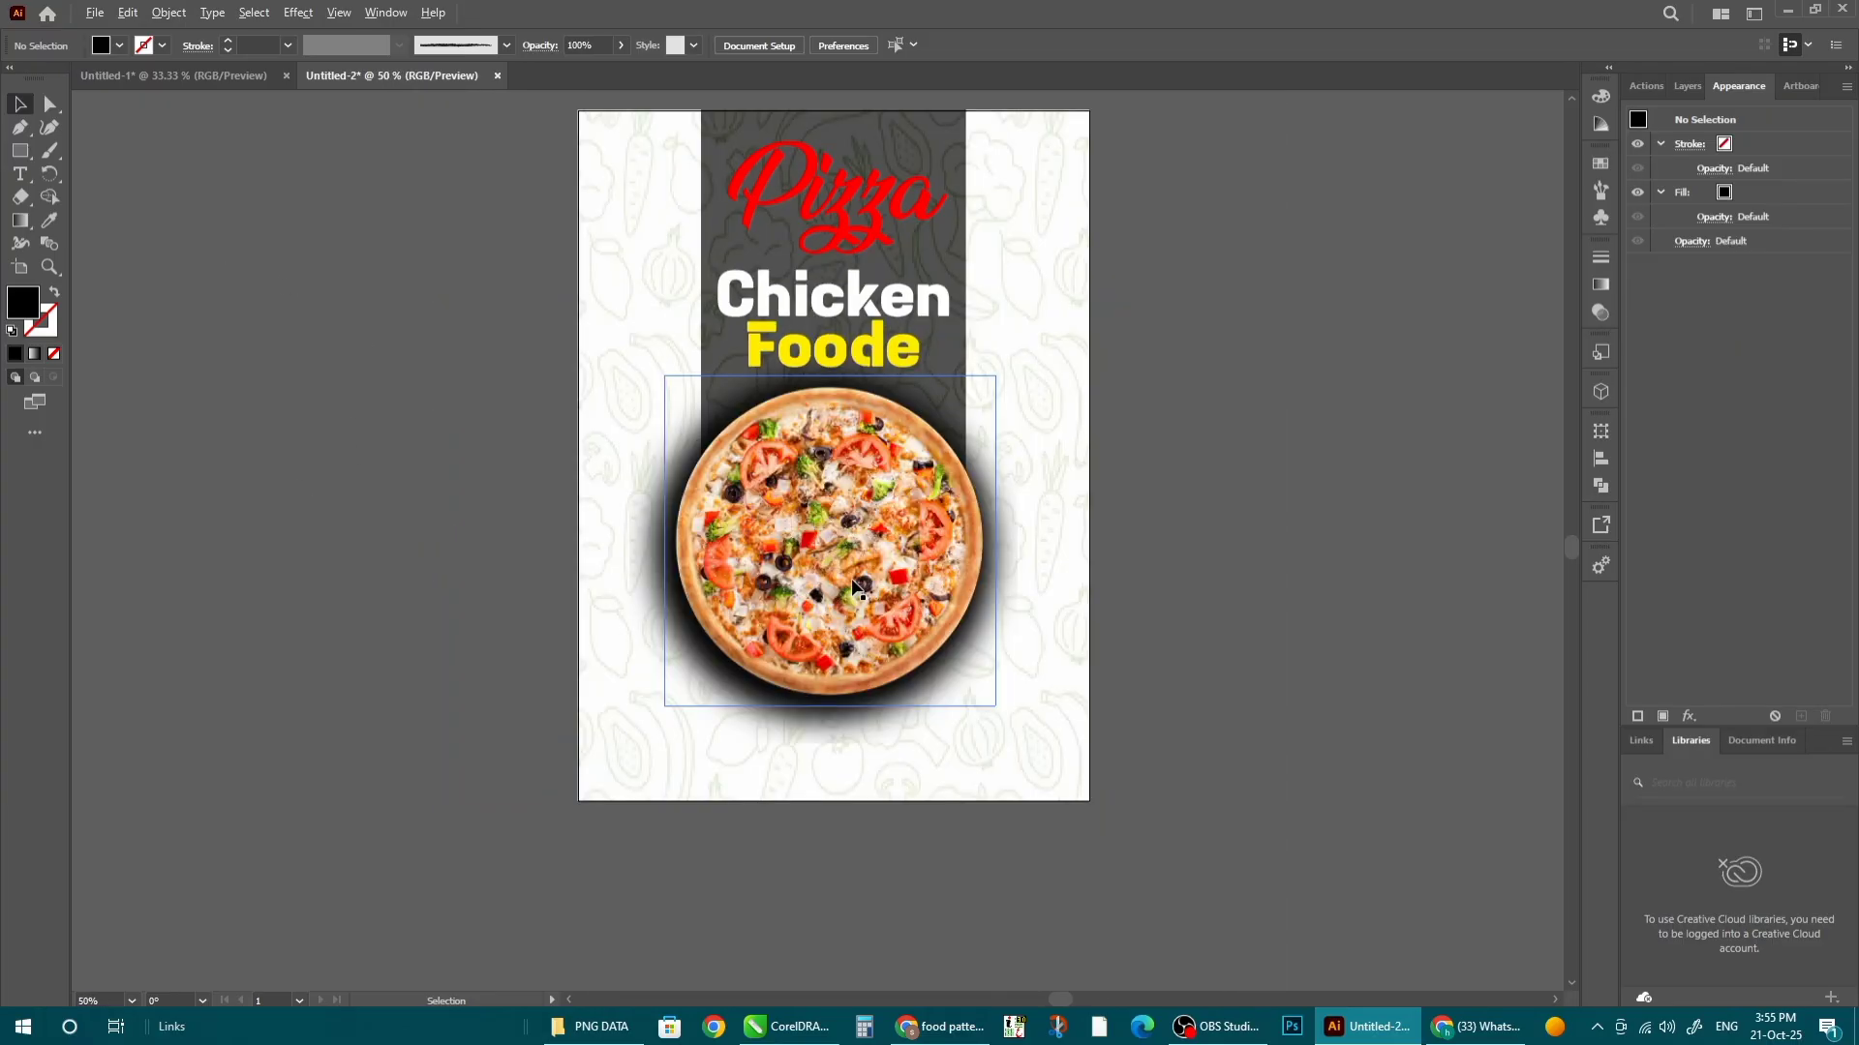
pyautogui.scroll(1, 714, 772)
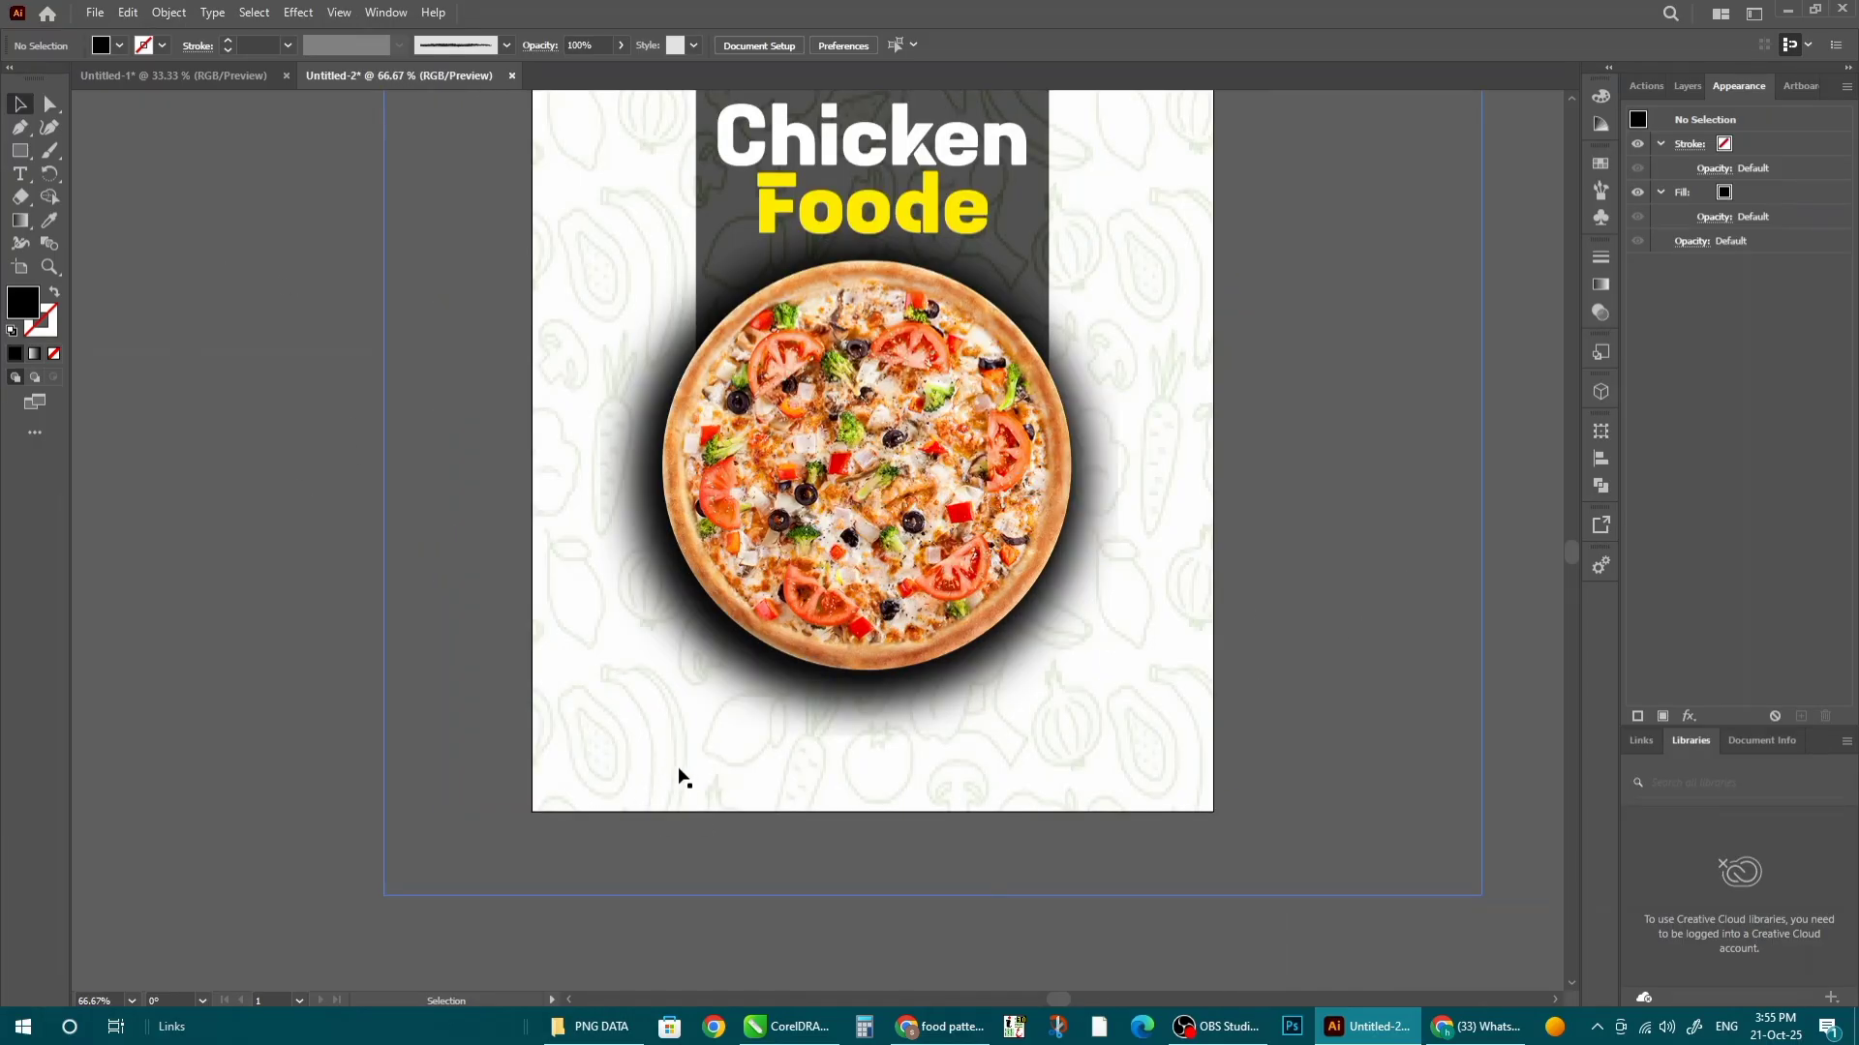
# - Type 'Order Now' in the Ananda Black script font, shrink it and place it under the pizza
pyautogui.press('t')
pyautogui.scroll(1, 892, 768)
pyautogui.click(799, 697)
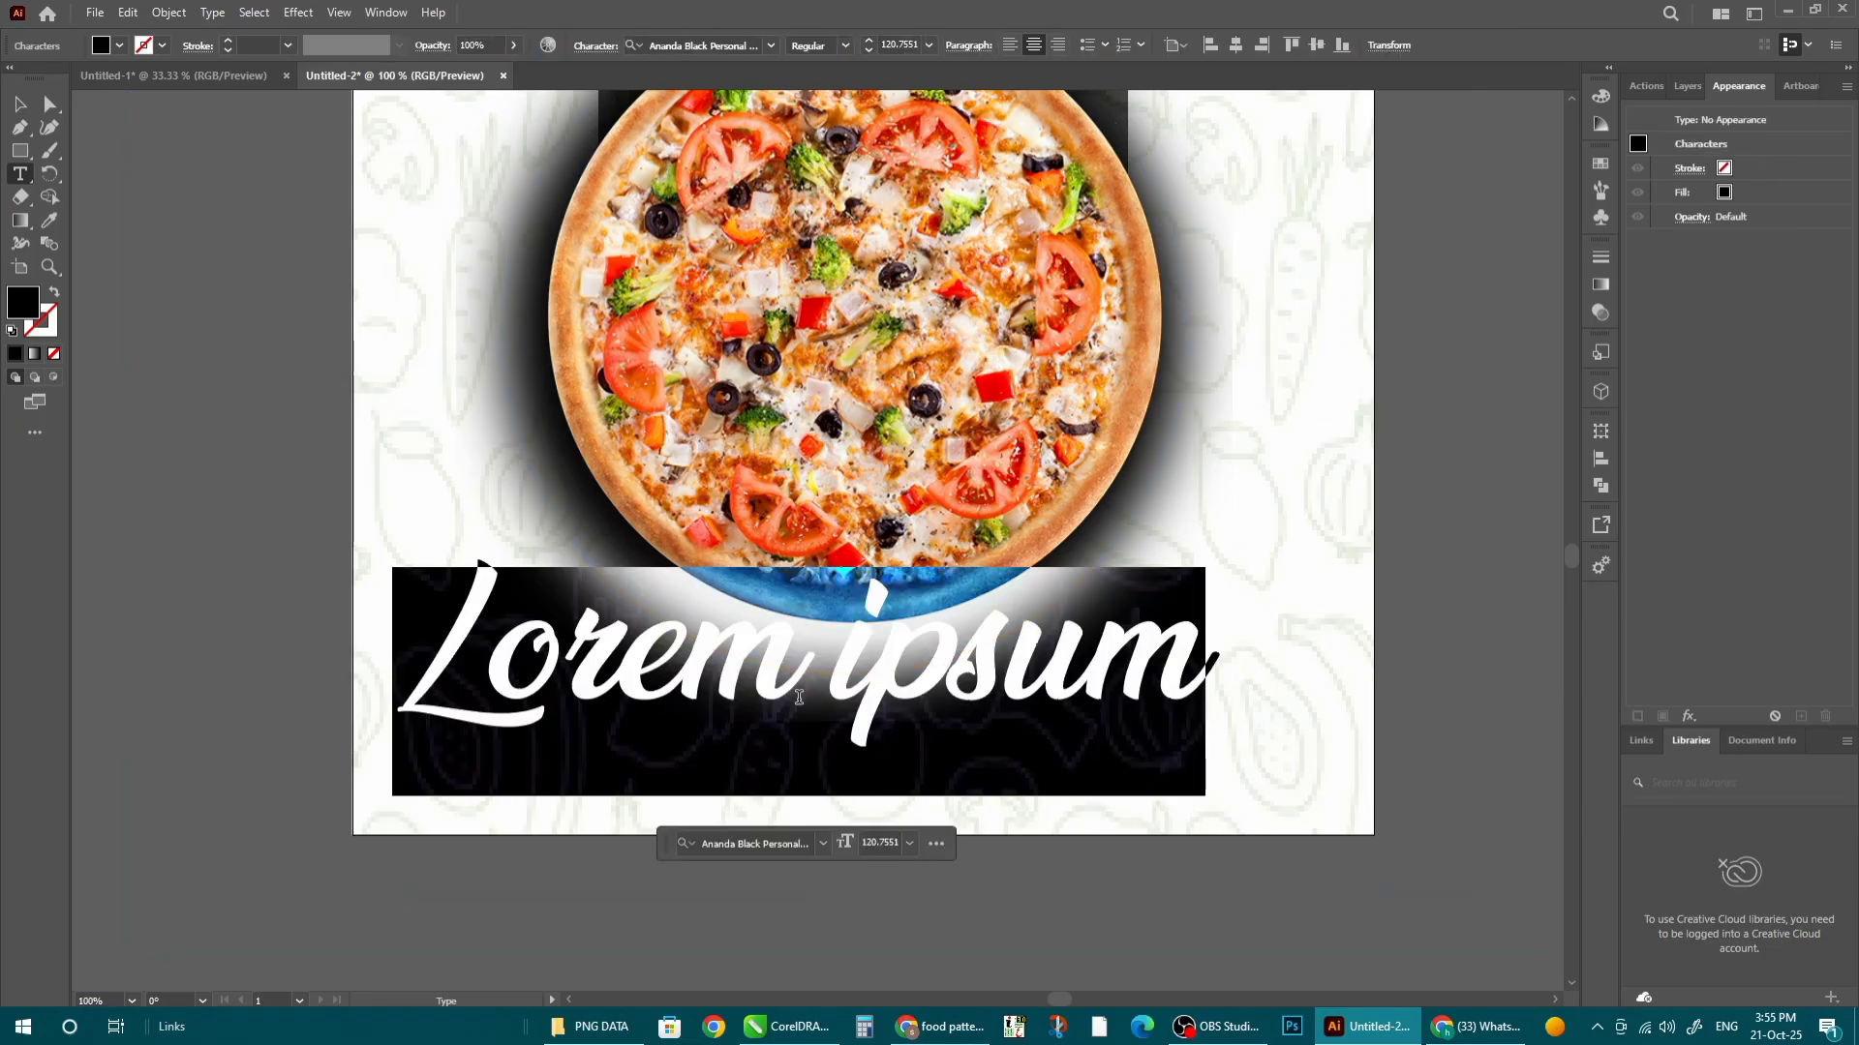
pyautogui.write('Ord')
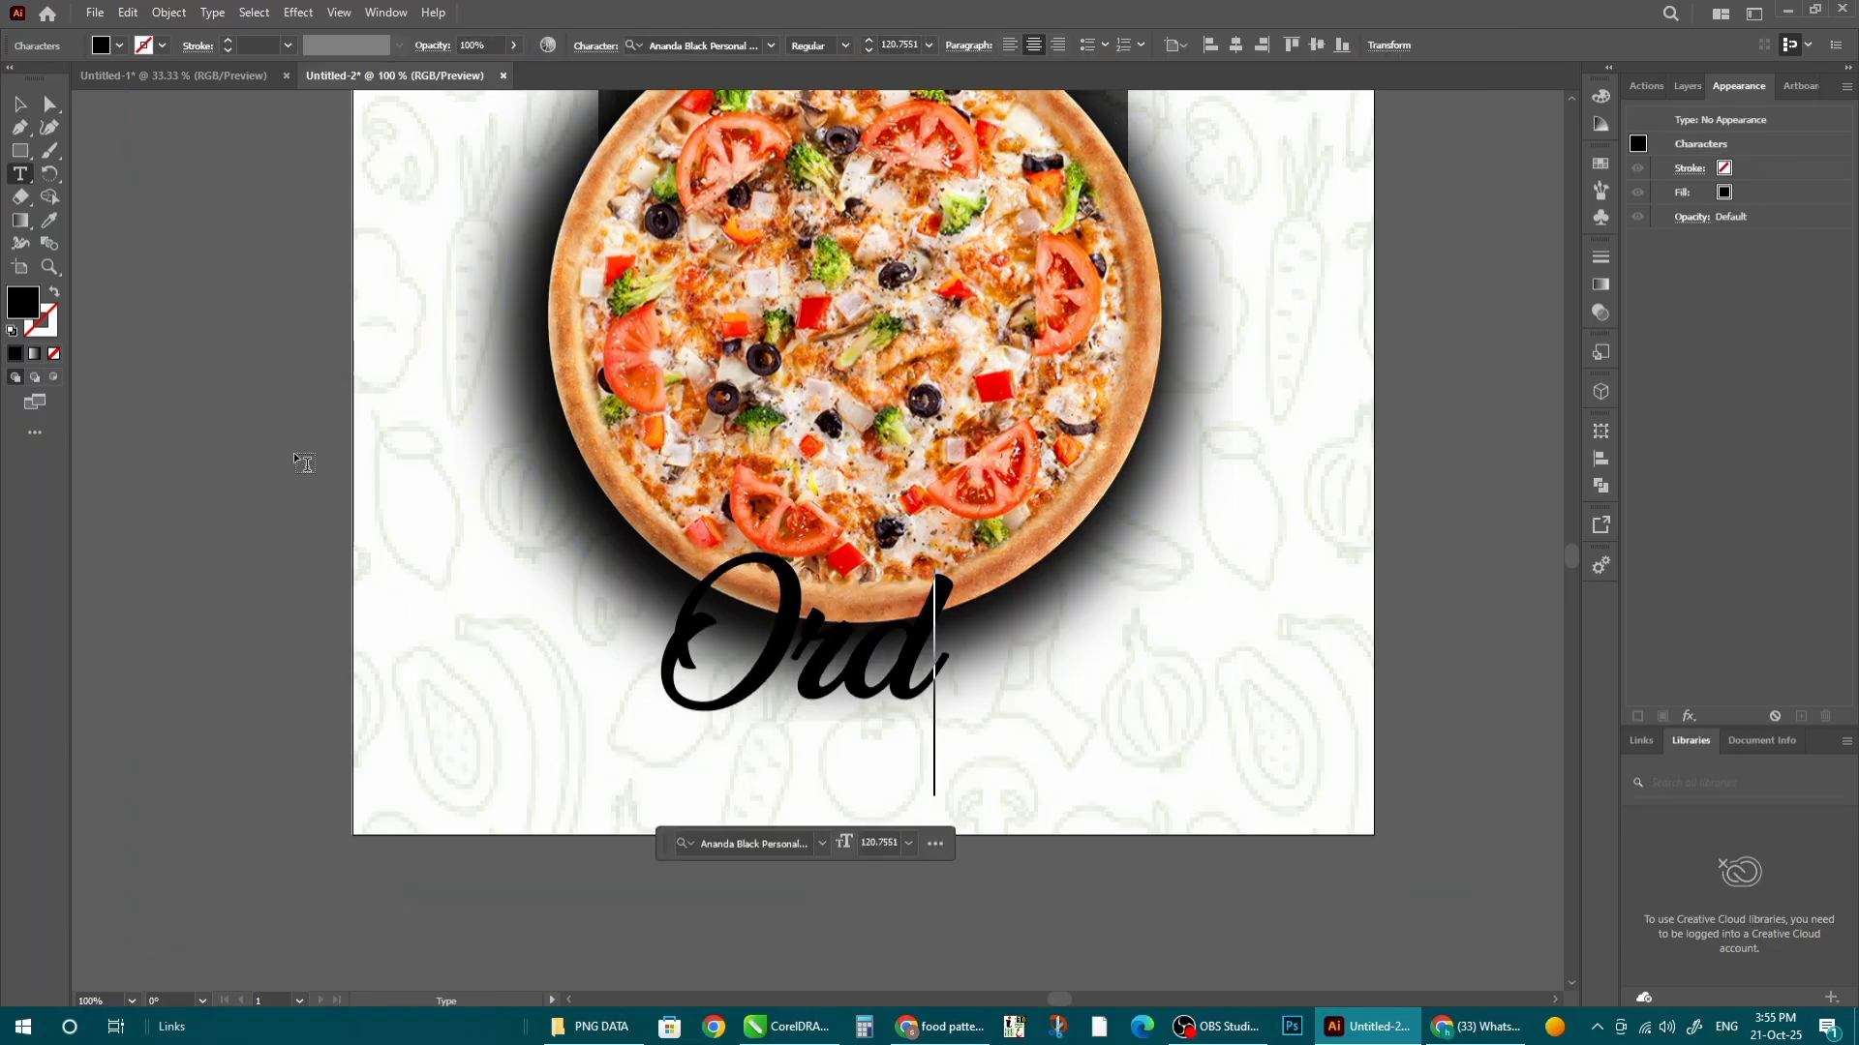
pyautogui.write('er Now')
pyautogui.press('Escape')
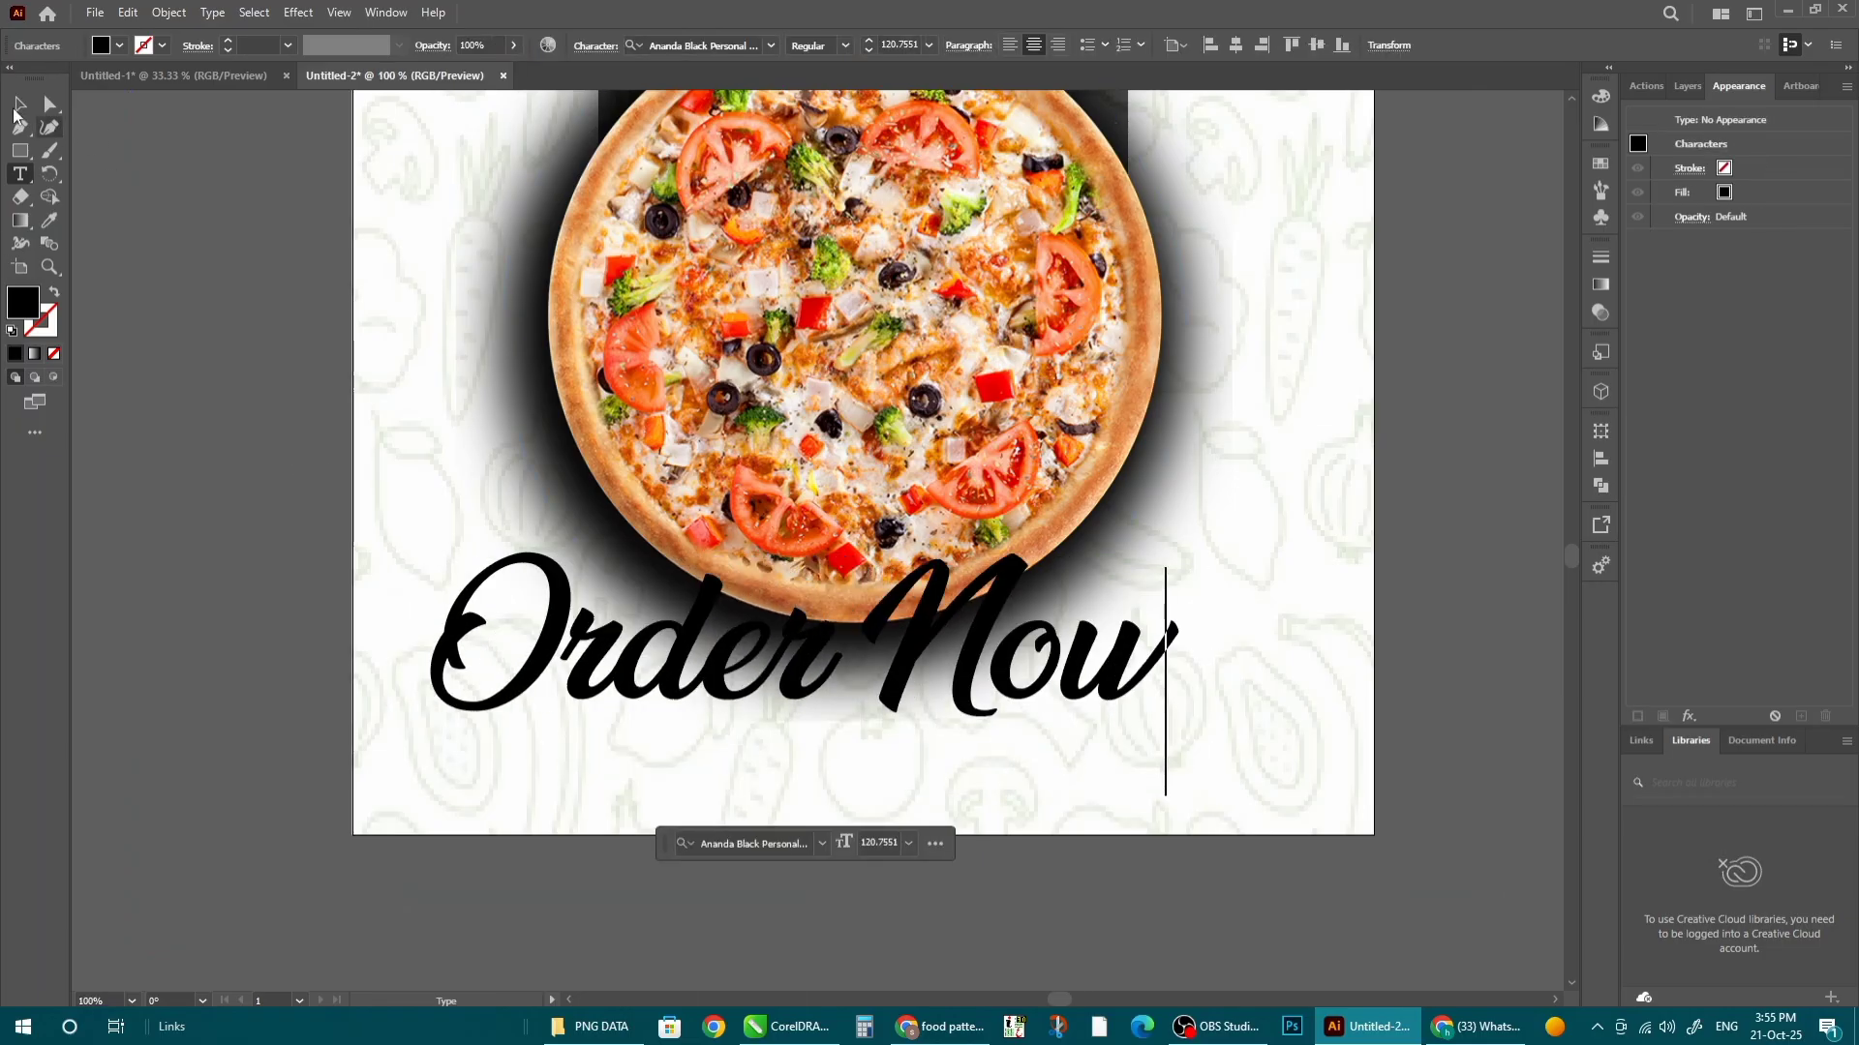
pyautogui.moveTo(444, 809); pyautogui.dragTo(895, 678)
pyautogui.moveTo(990, 635); pyautogui.dragTo(884, 728)
pyautogui.hotkey('ctrl', '-')
pyautogui.hotkey('ctrl', '-')
# - Shrink the pizza image to 468 px
pyautogui.doubleClick(1015, 478)
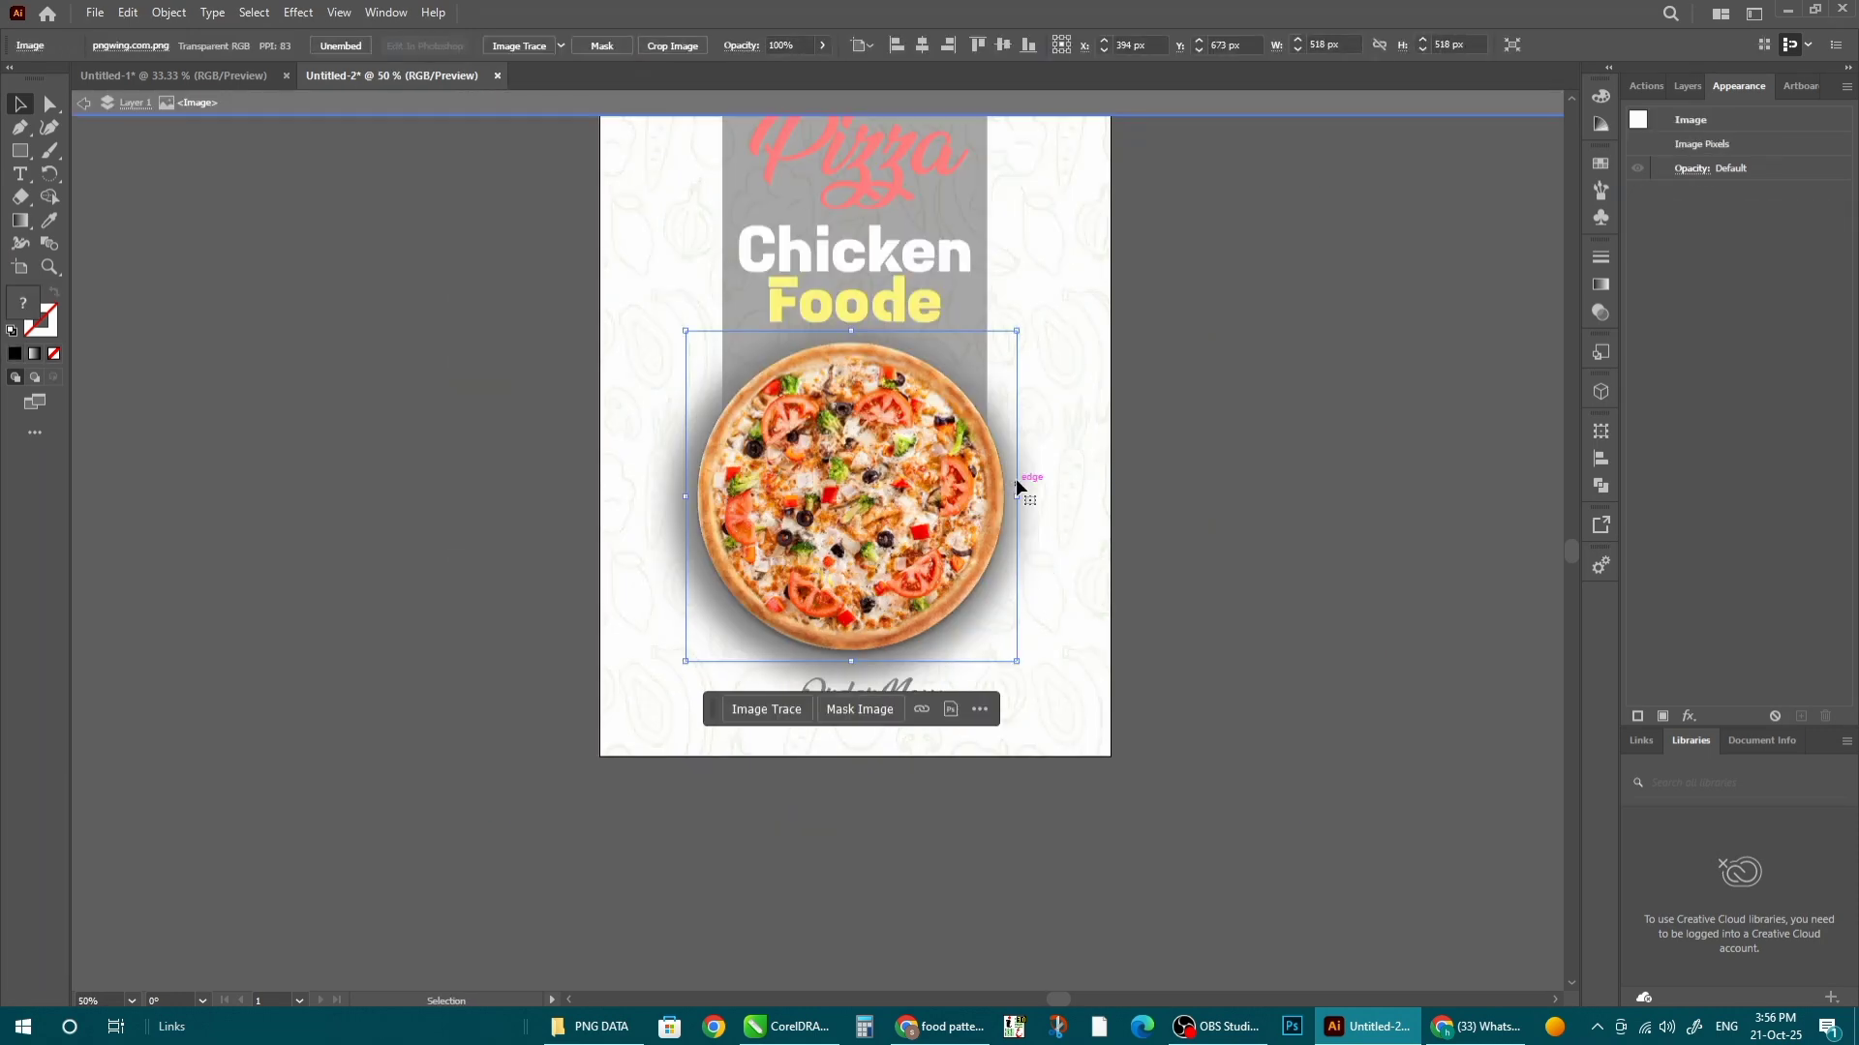
pyautogui.click(1040, 464)
pyautogui.click(745, 648)
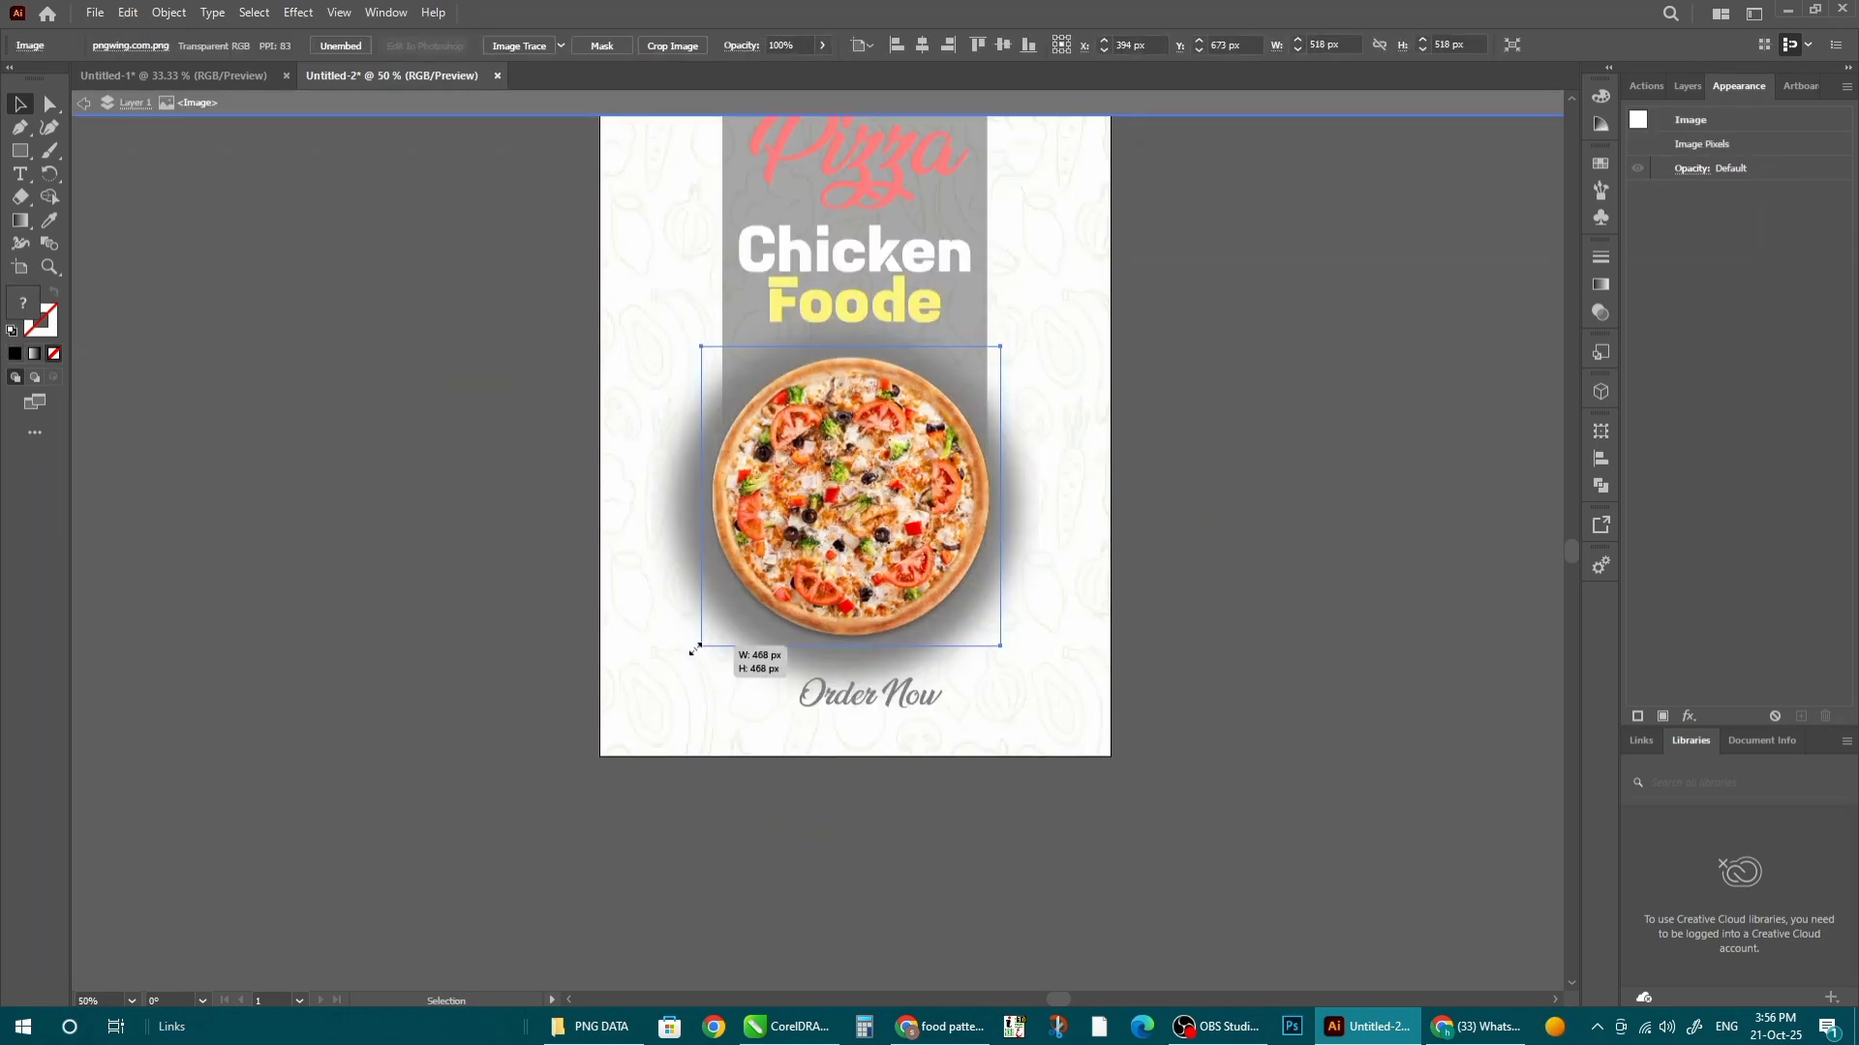
pyautogui.doubleClick(548, 510)
# - Shrink the blurred shadow to 478 px and move Order Now up beneath the pizza
pyautogui.doubleClick(668, 450)
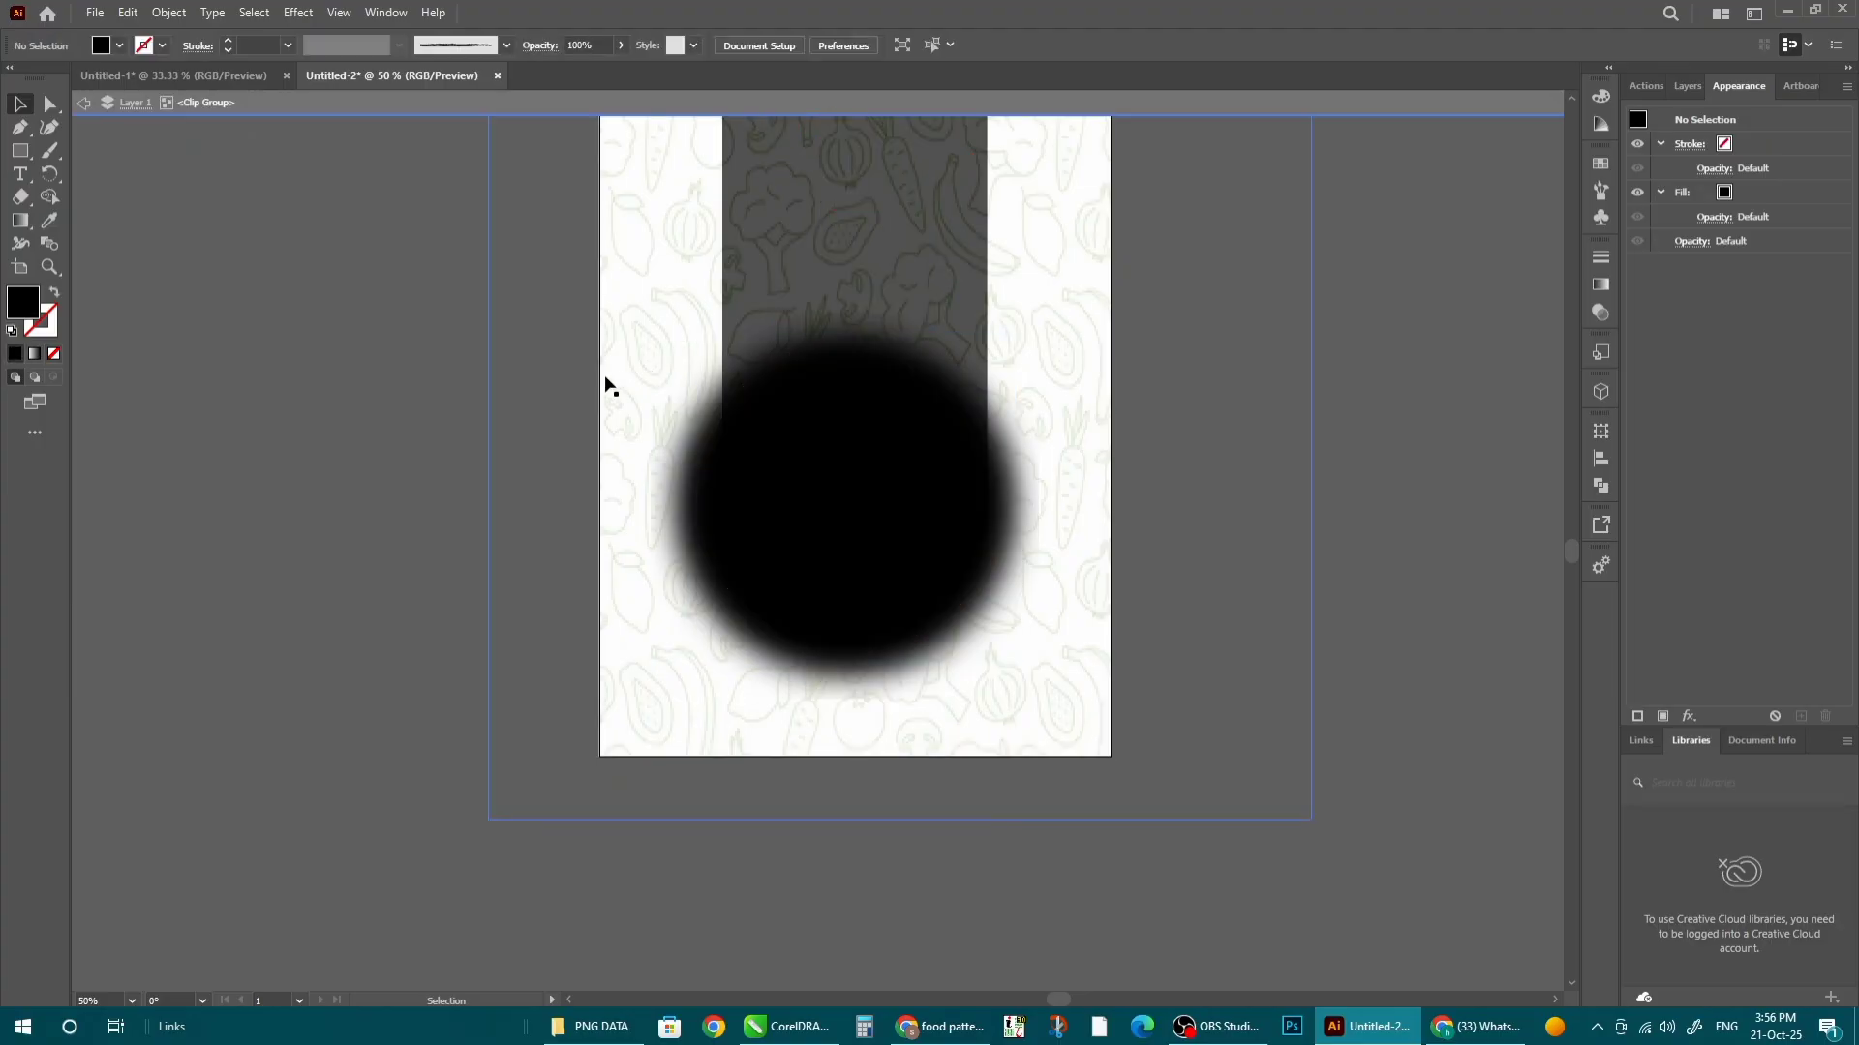
pyautogui.moveTo(675, 677); pyautogui.dragTo(696, 663)
pyautogui.doubleClick(1344, 721)
pyautogui.scroll(3, 860, 710)
pyautogui.moveTo(859, 709); pyautogui.dragTo(790, 682)
# - Change Order Now to Microsoft YaHei UI and move it just below the pizza
pyautogui.click(771, 46)
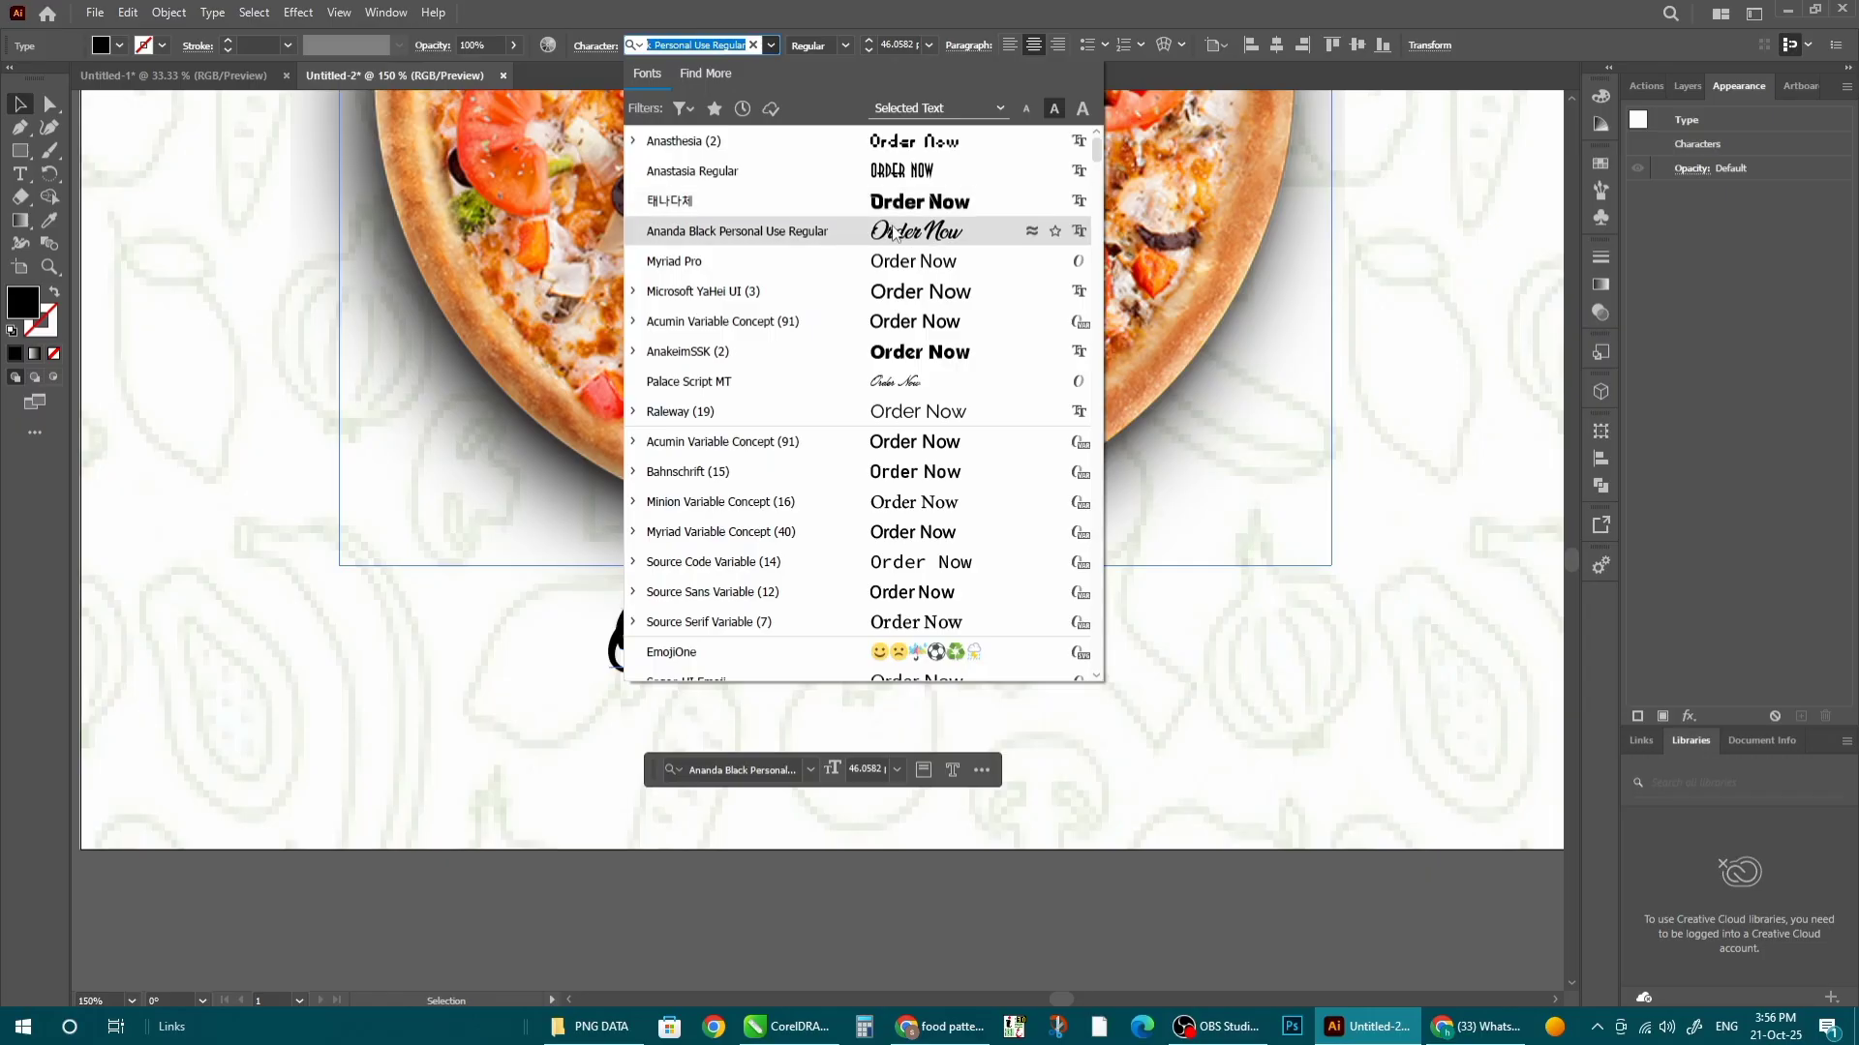
pyautogui.click(910, 292)
pyautogui.moveTo(816, 629); pyautogui.dragTo(807, 680)
# - Replace the duplicated line's text with the contact phone number
pyautogui.tripleClick(808, 673)
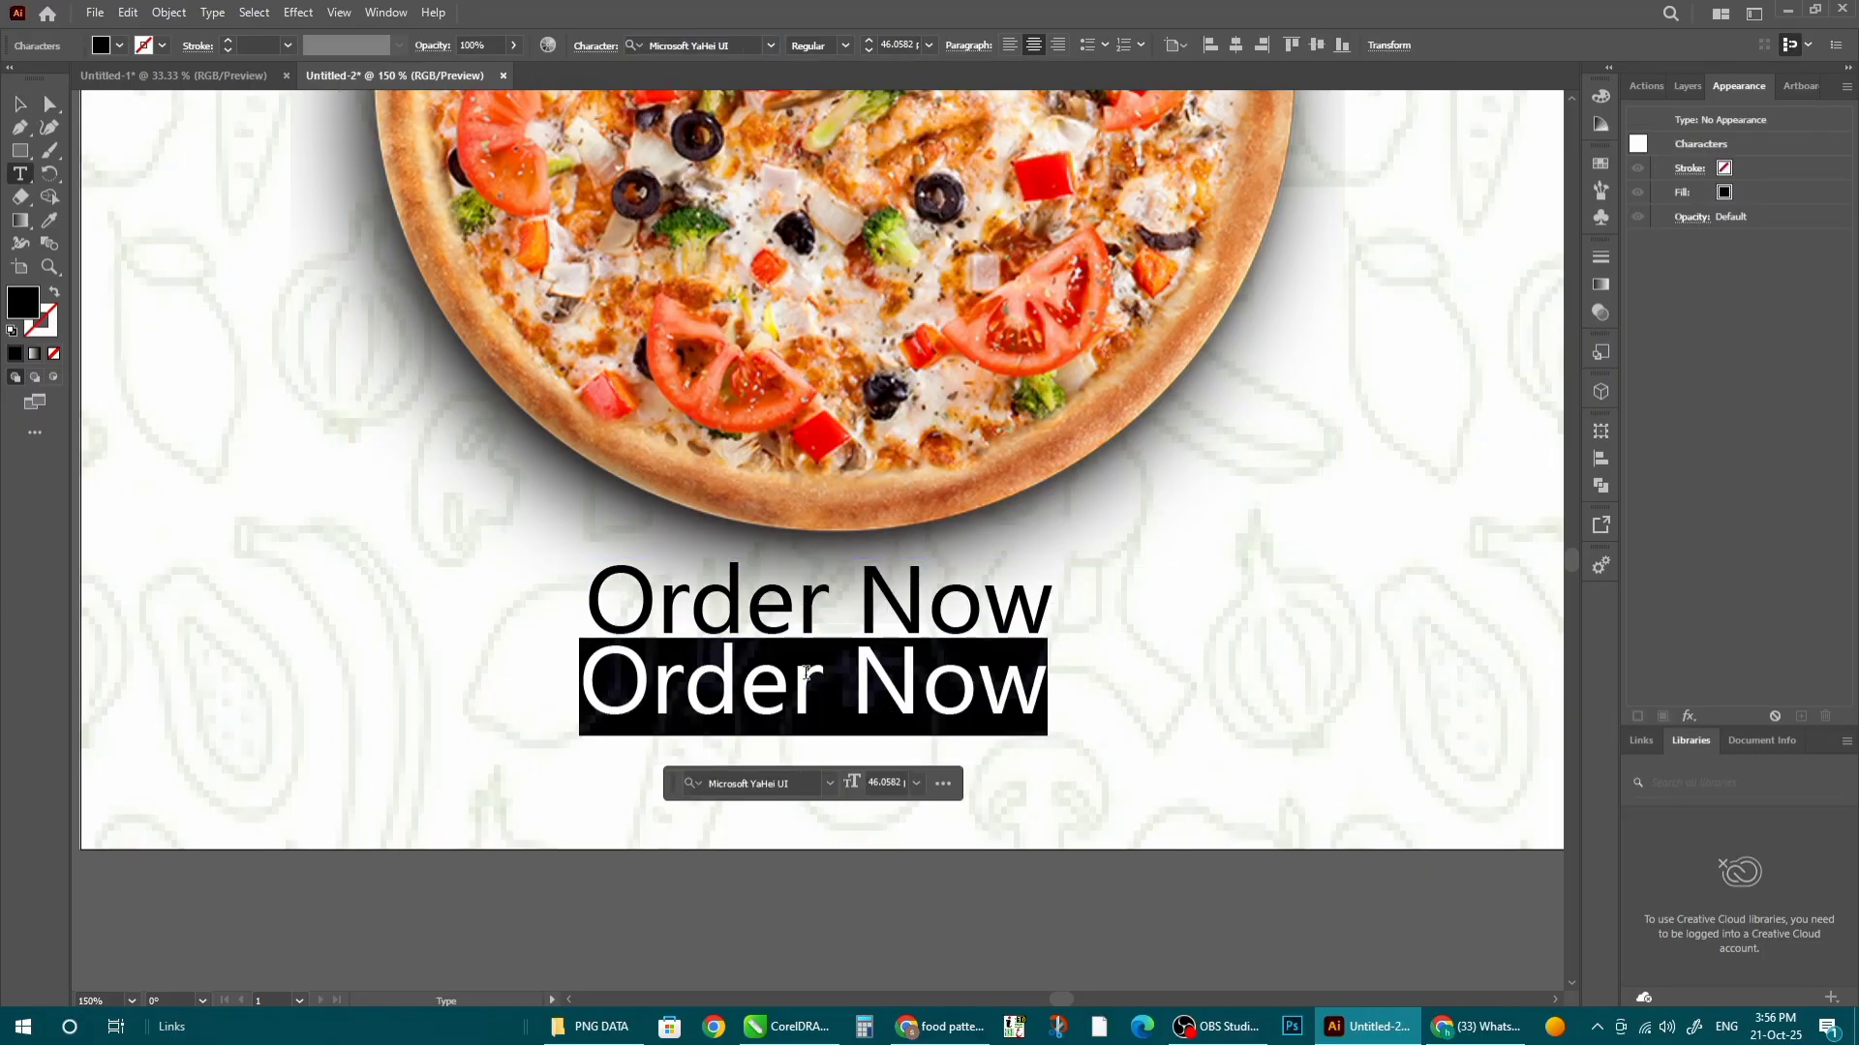
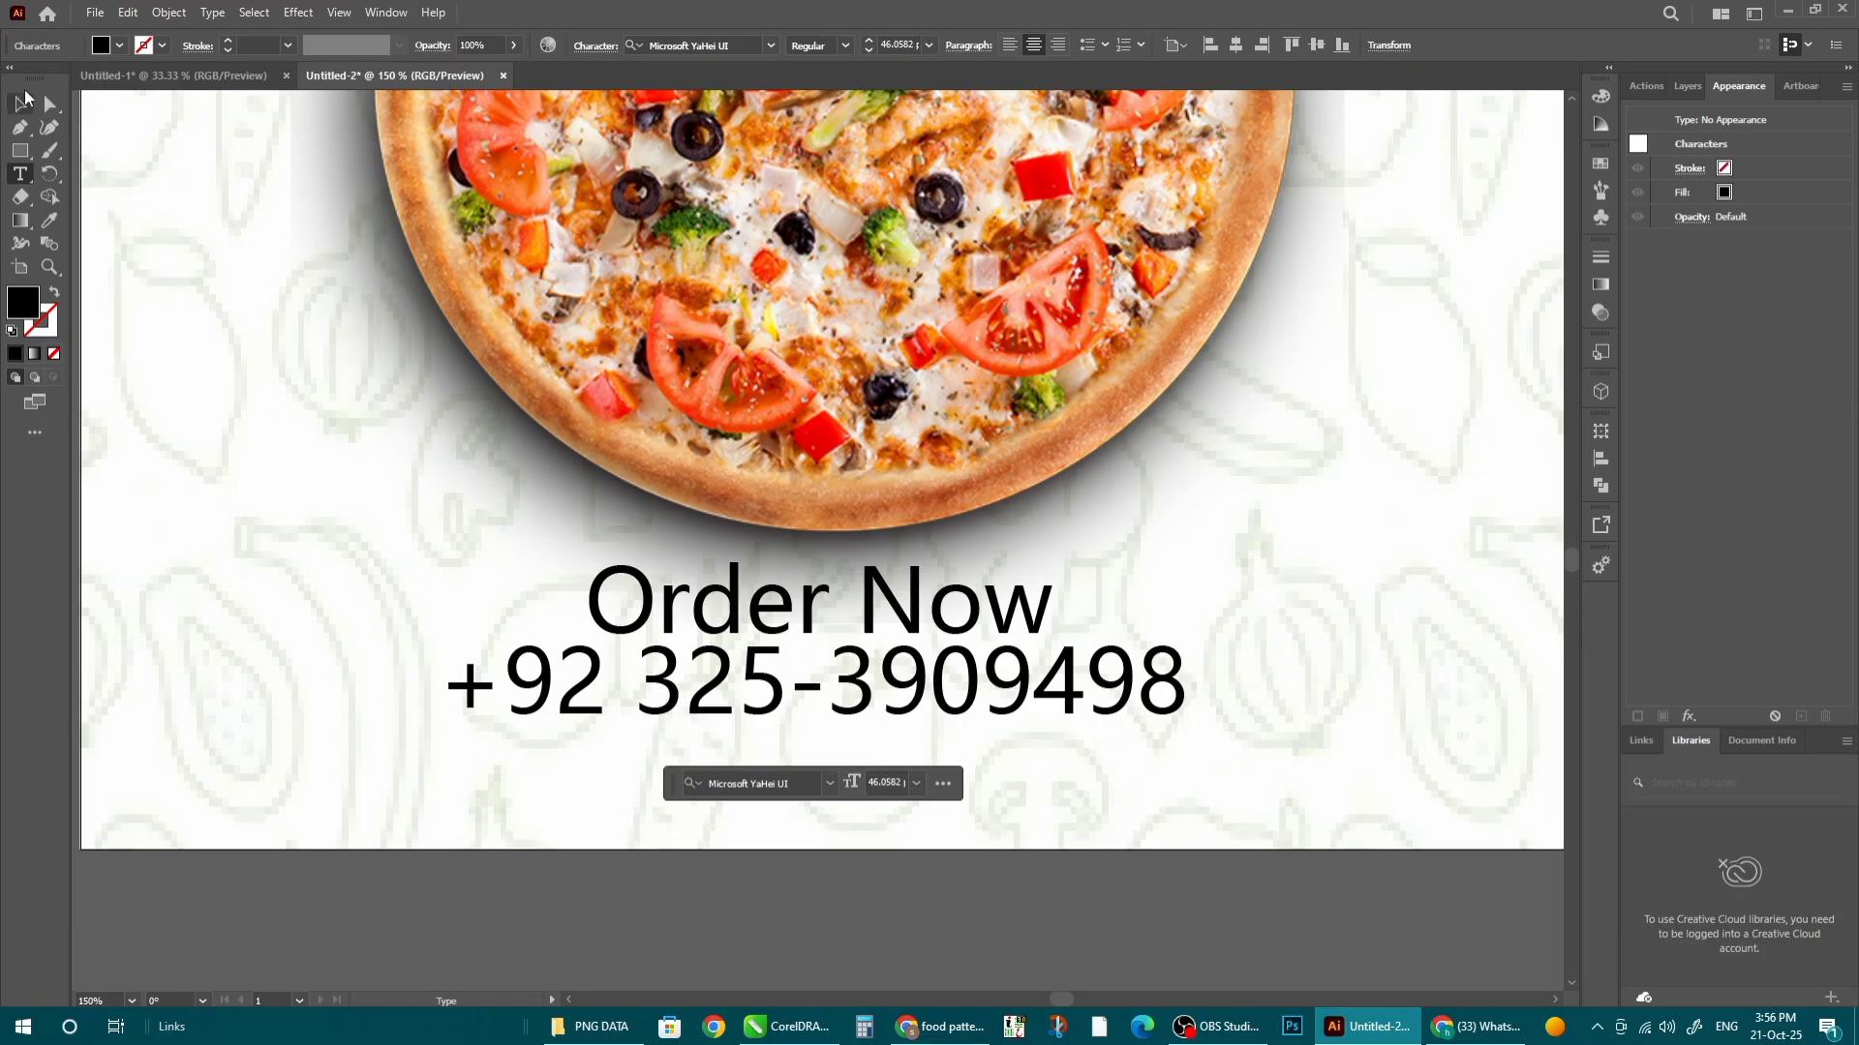
pyautogui.click(13, 107)
# - Centre the Order Now and phone number group horizontally on the artboard
pyautogui.click(883, 605)
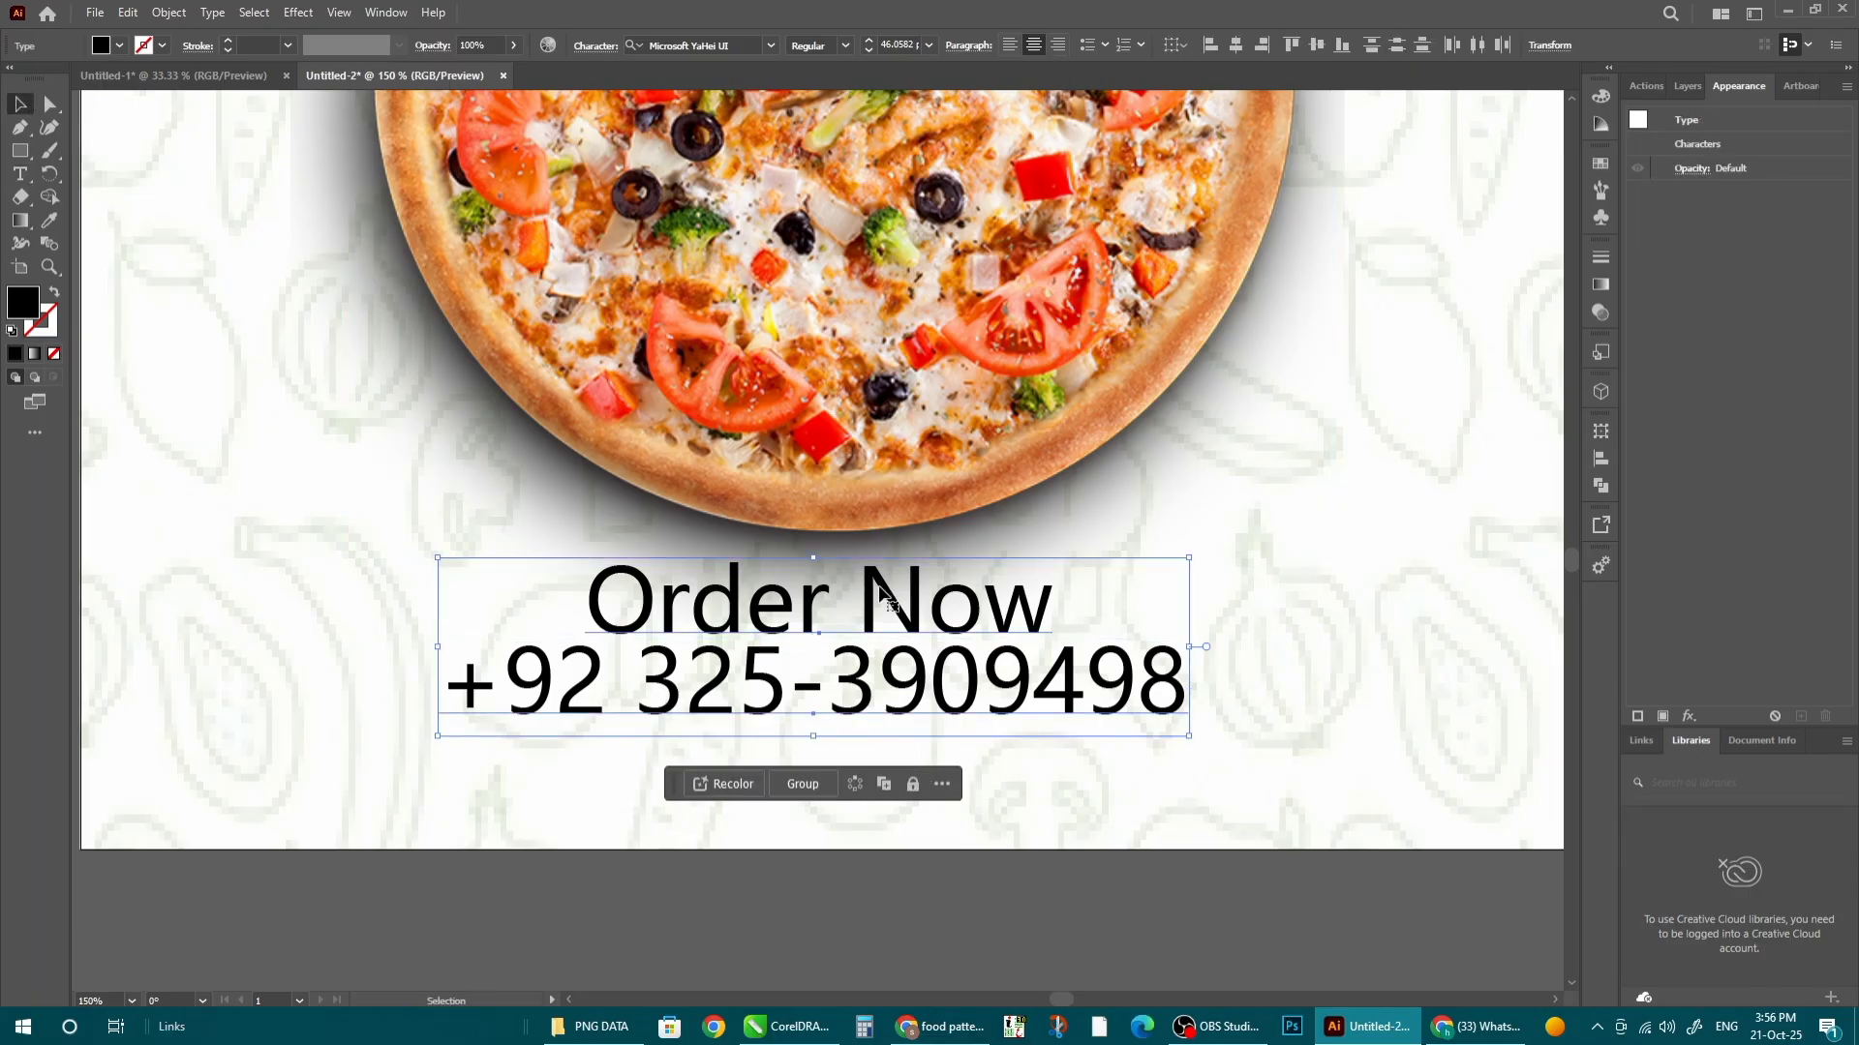
pyautogui.click(1276, 46)
pyautogui.scroll(-2, 735, 455)
pyautogui.click(900, 678)
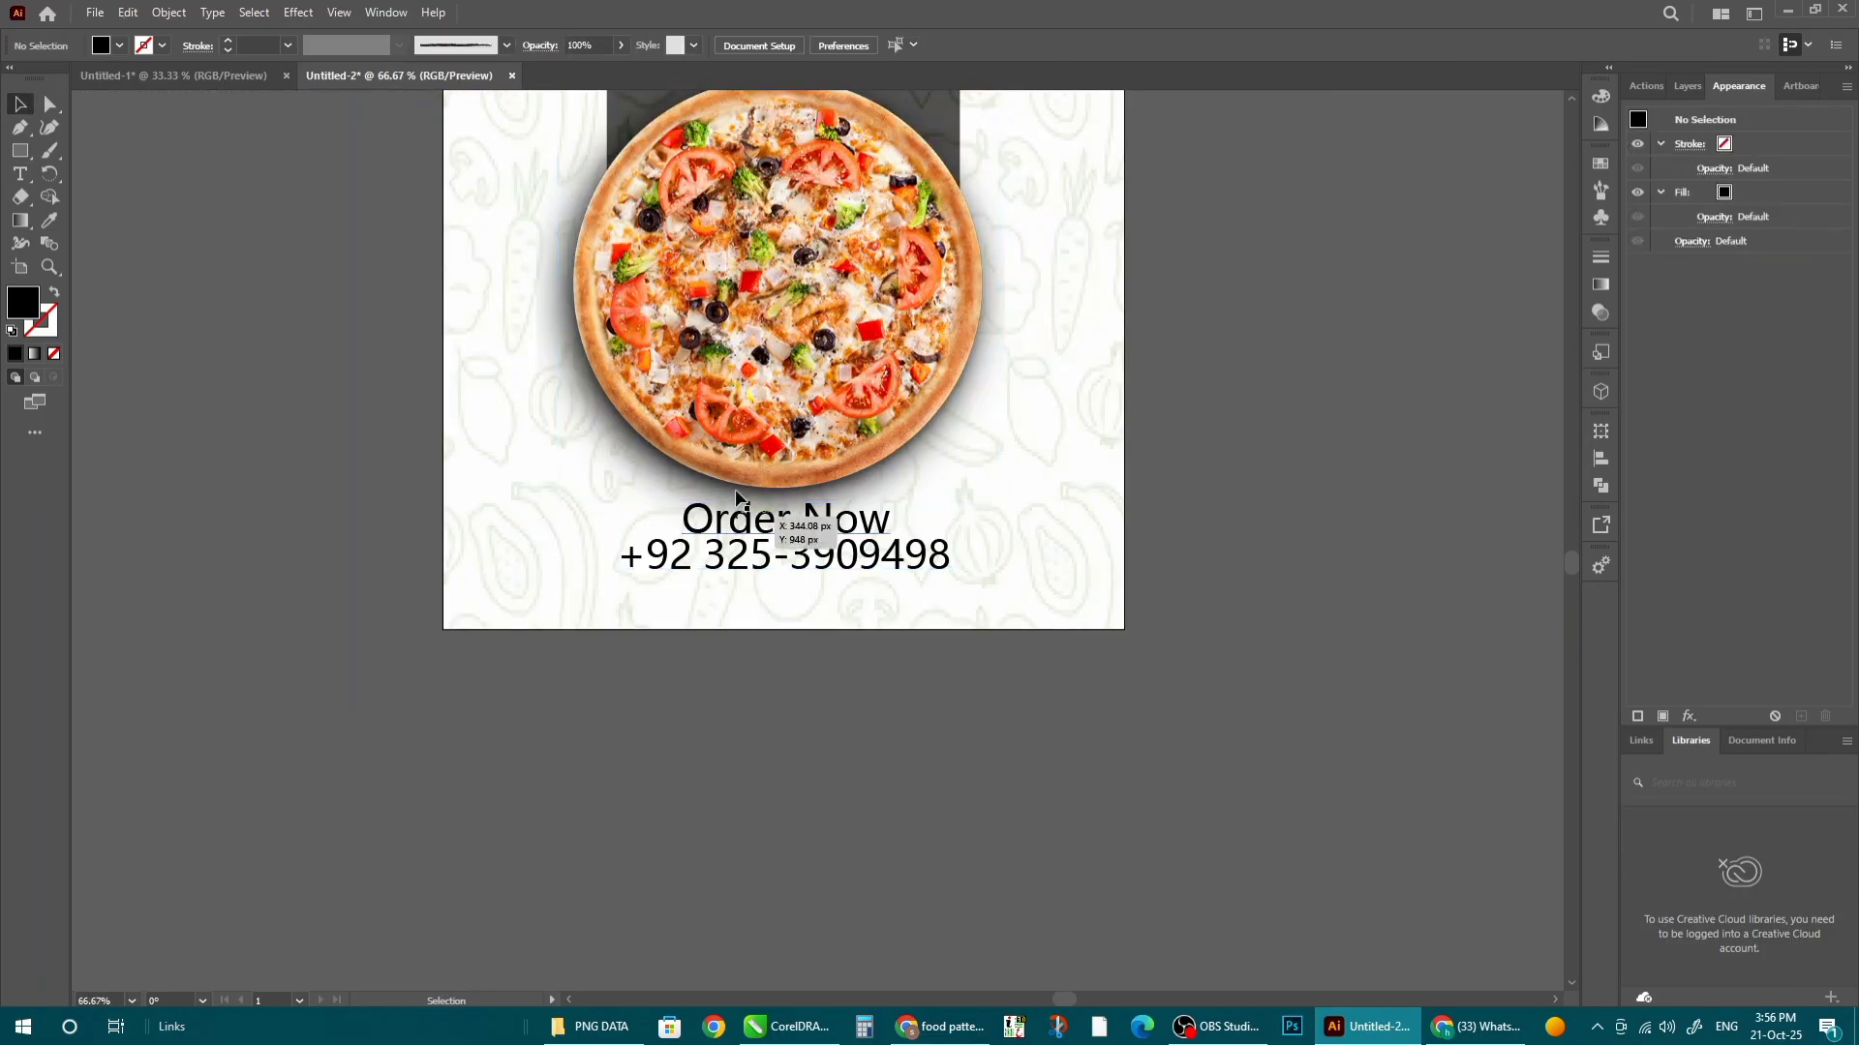
pyautogui.scroll(2, 740, 492)
pyautogui.click(846, 584)
# - Draw a black rectangle and round its corners into a pill shape
pyautogui.click(962, 919)
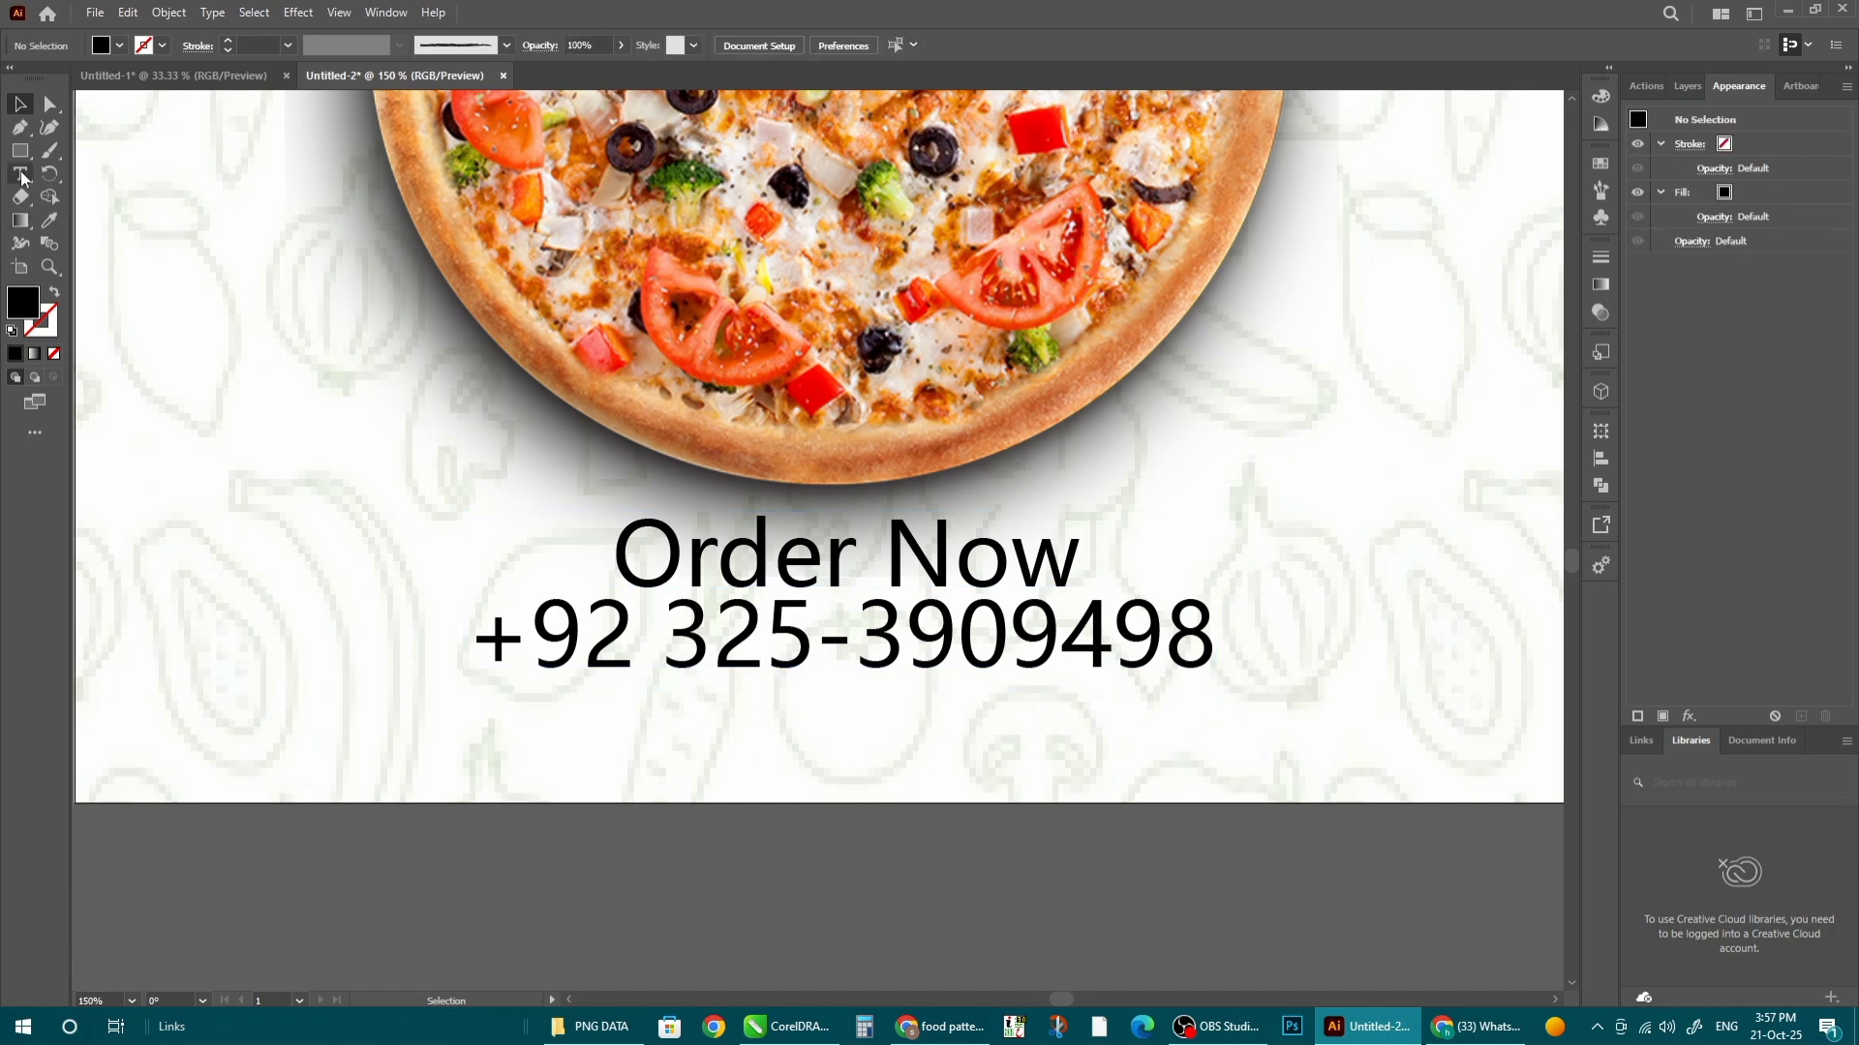
pyautogui.click(20, 150)
pyautogui.scroll(1, 937, 612)
pyautogui.moveTo(476, 458); pyautogui.dragTo(1177, 583)
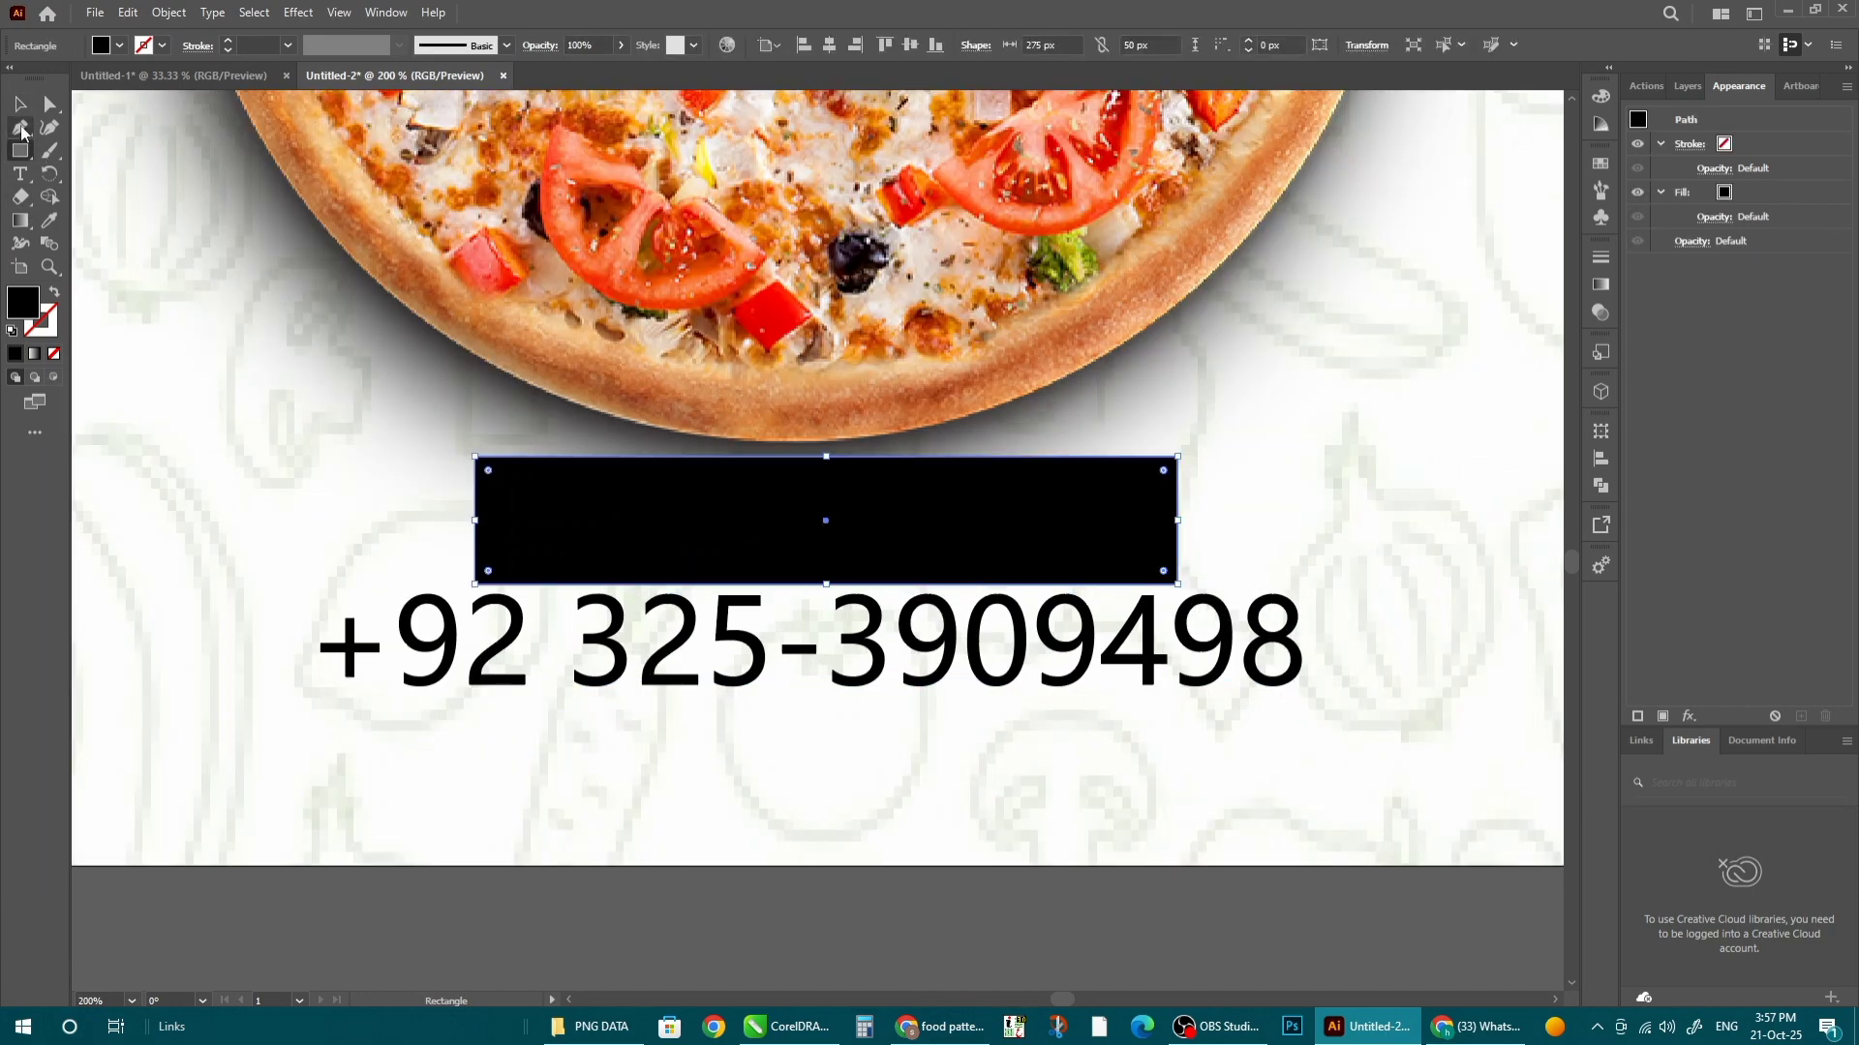
pyautogui.click(20, 103)
pyautogui.moveTo(539, 520); pyautogui.dragTo(817, 507)
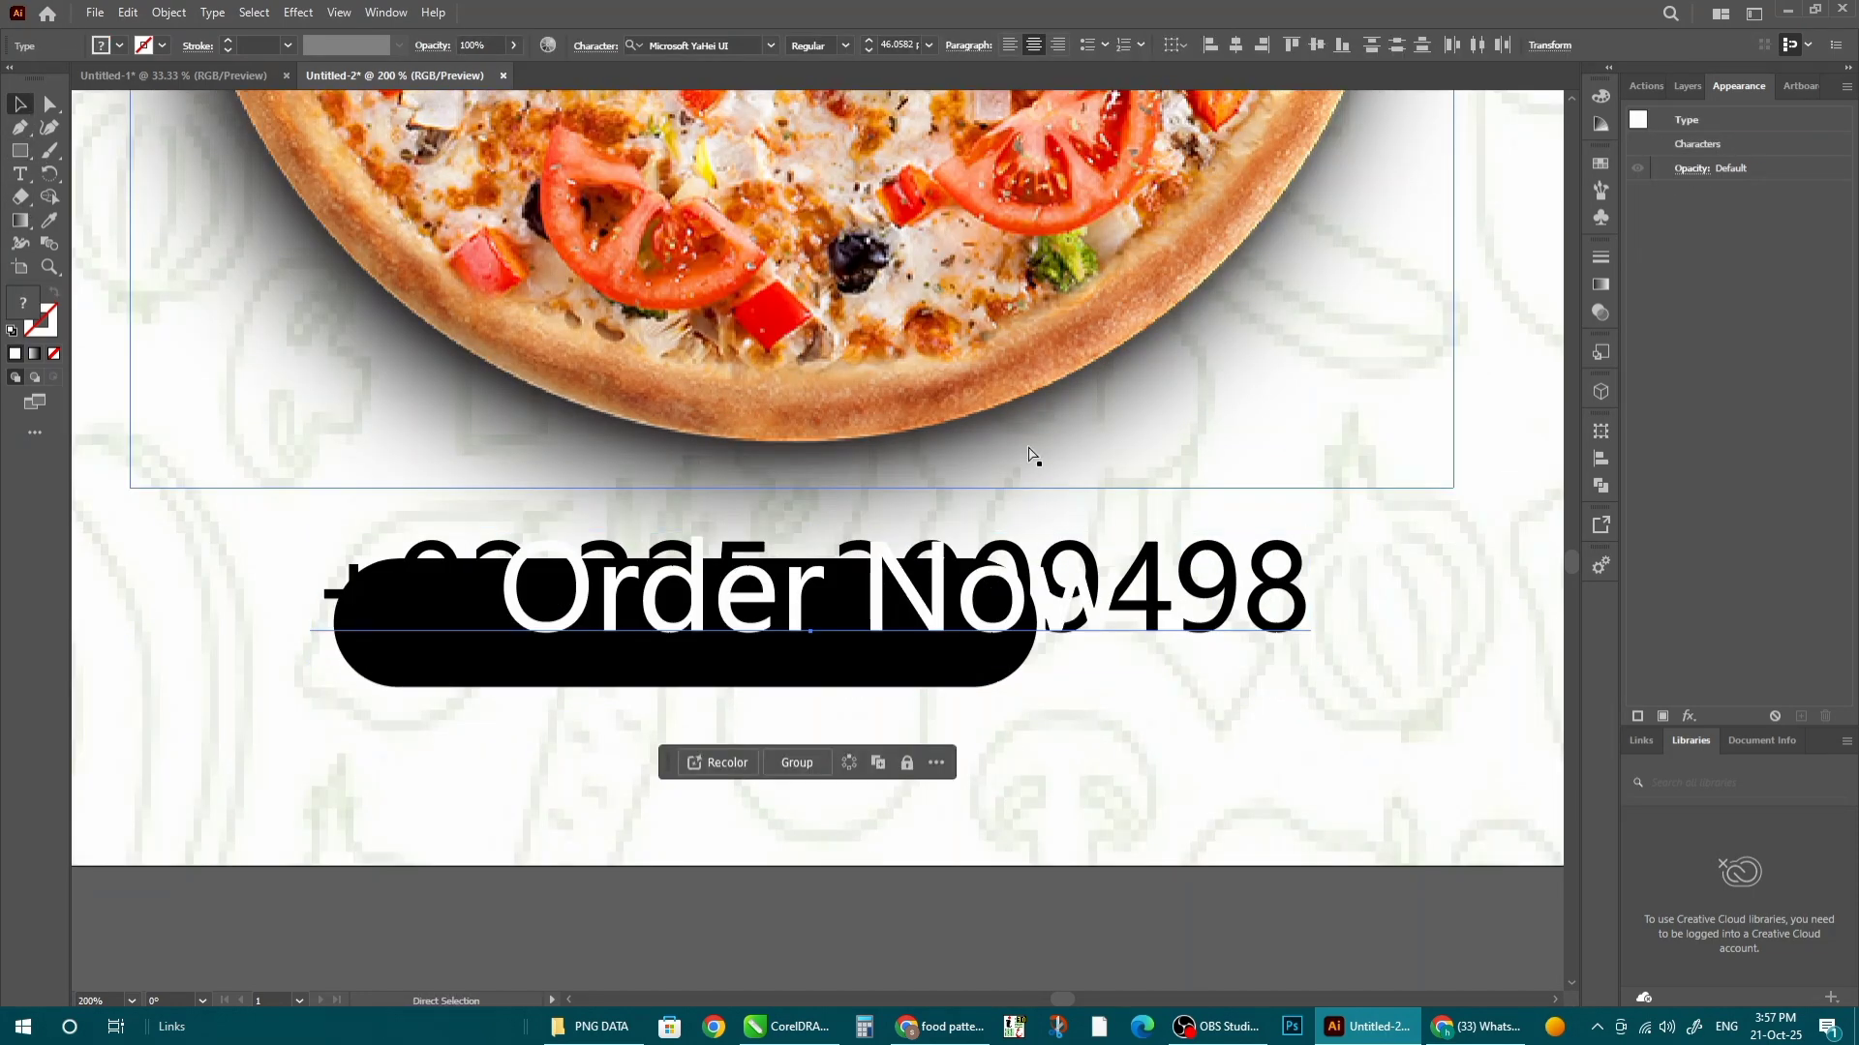
pyautogui.hotkey('ctrl', 'z')
pyautogui.click(1060, 932)
# - Centre the black pill behind Order Now and group them into a badge
pyautogui.click(437, 636)
pyautogui.moveTo(387, 608); pyautogui.dragTo(467, 484)
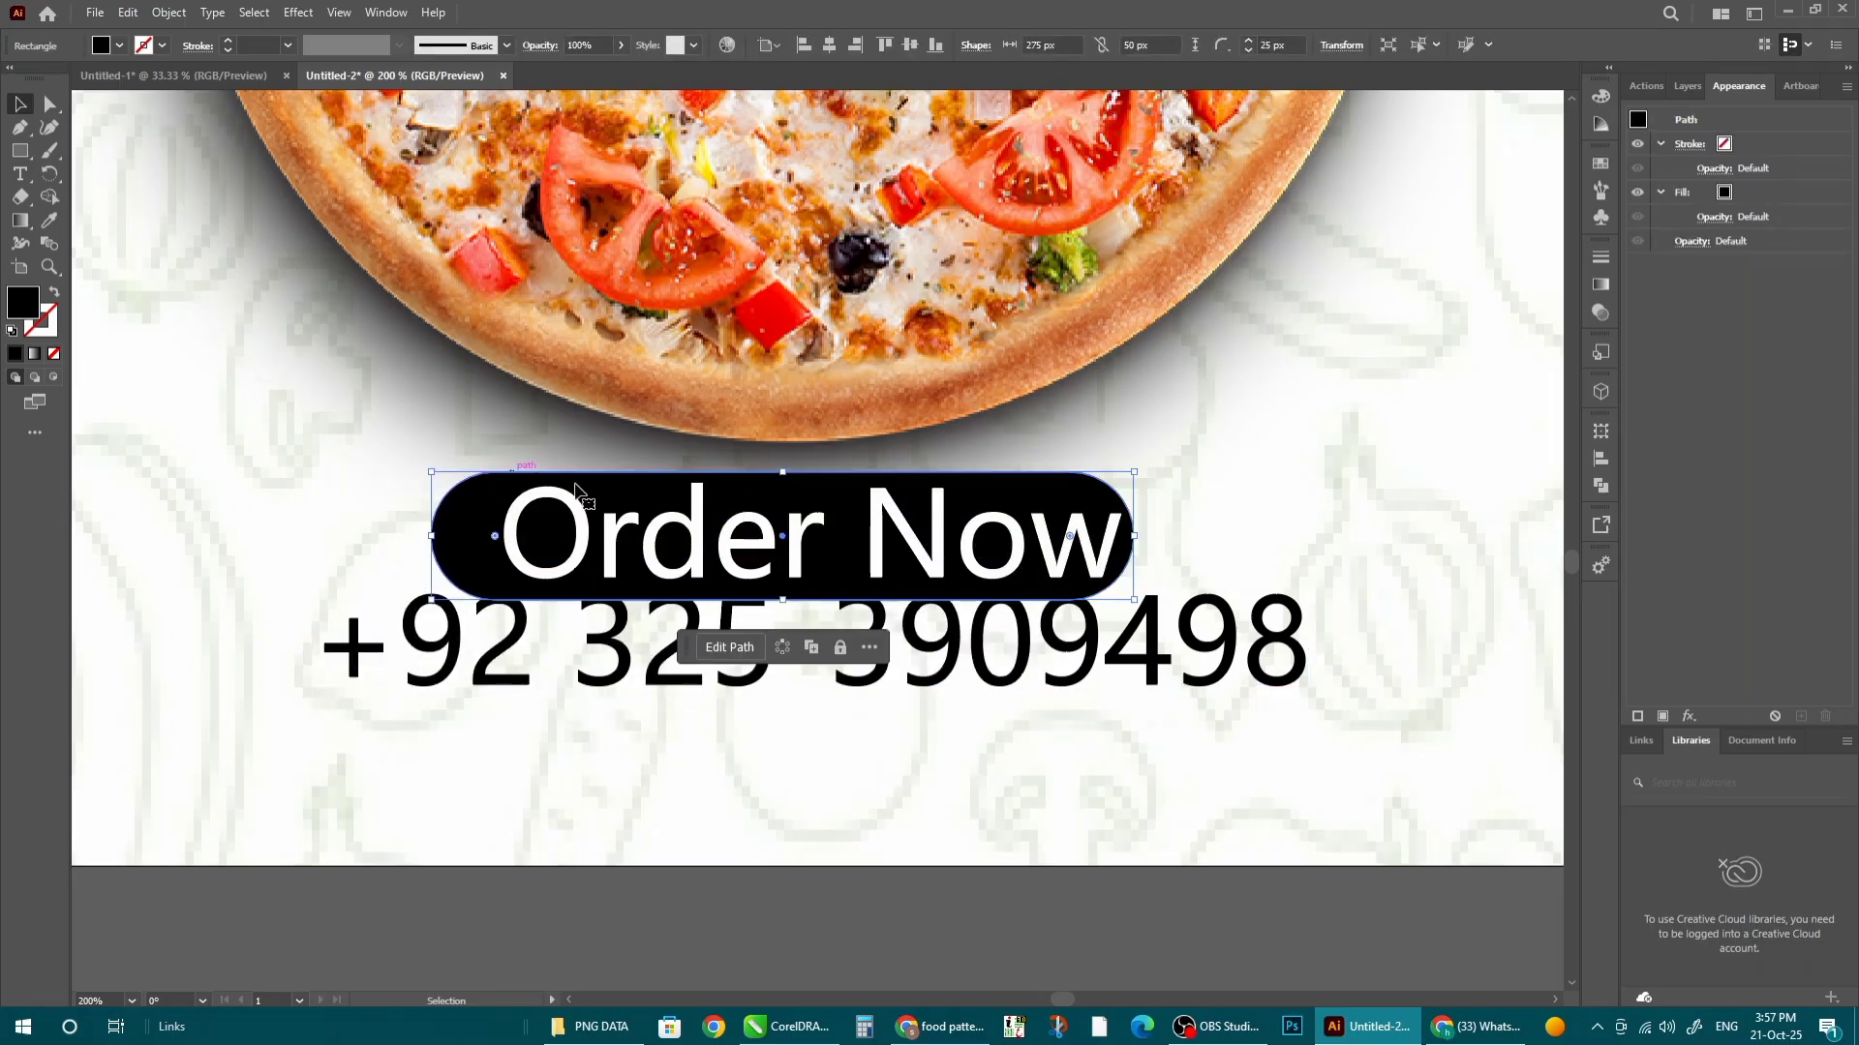
pyautogui.keyDown('shift'); pyautogui.click(513, 534); pyautogui.keyUp('shift')
pyautogui.click(650, 44)
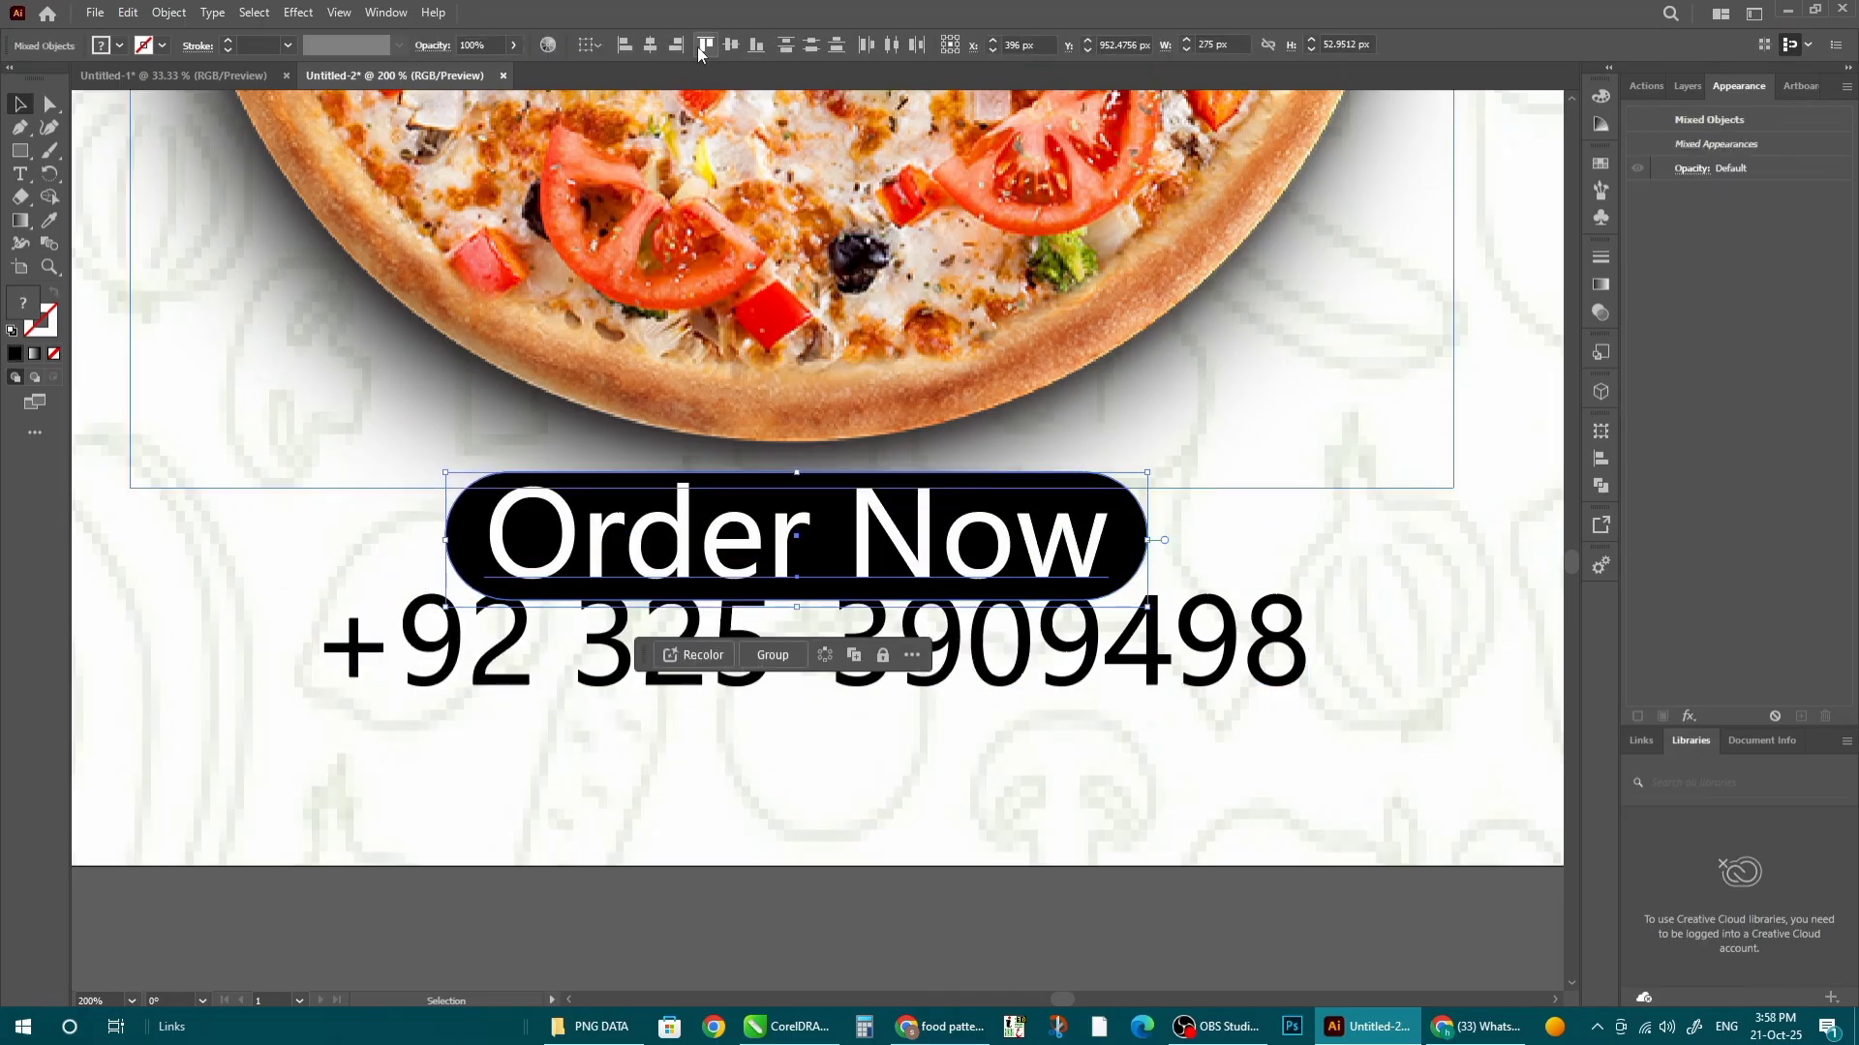
pyautogui.click(730, 46)
pyautogui.hotkey('ctrl', 'g')
# - Resize the badge, centre it over the phone number and group the two
pyautogui.moveTo(445, 602); pyautogui.dragTo(579, 577)
pyautogui.moveTo(792, 532); pyautogui.dragTo(789, 520)
pyautogui.hotkey('ctrl', '-')
pyautogui.moveTo(953, 496); pyautogui.dragTo(978, 496)
pyautogui.keyDown('shift'); pyautogui.click(706, 645); pyautogui.keyUp('shift')
pyautogui.click(651, 45)
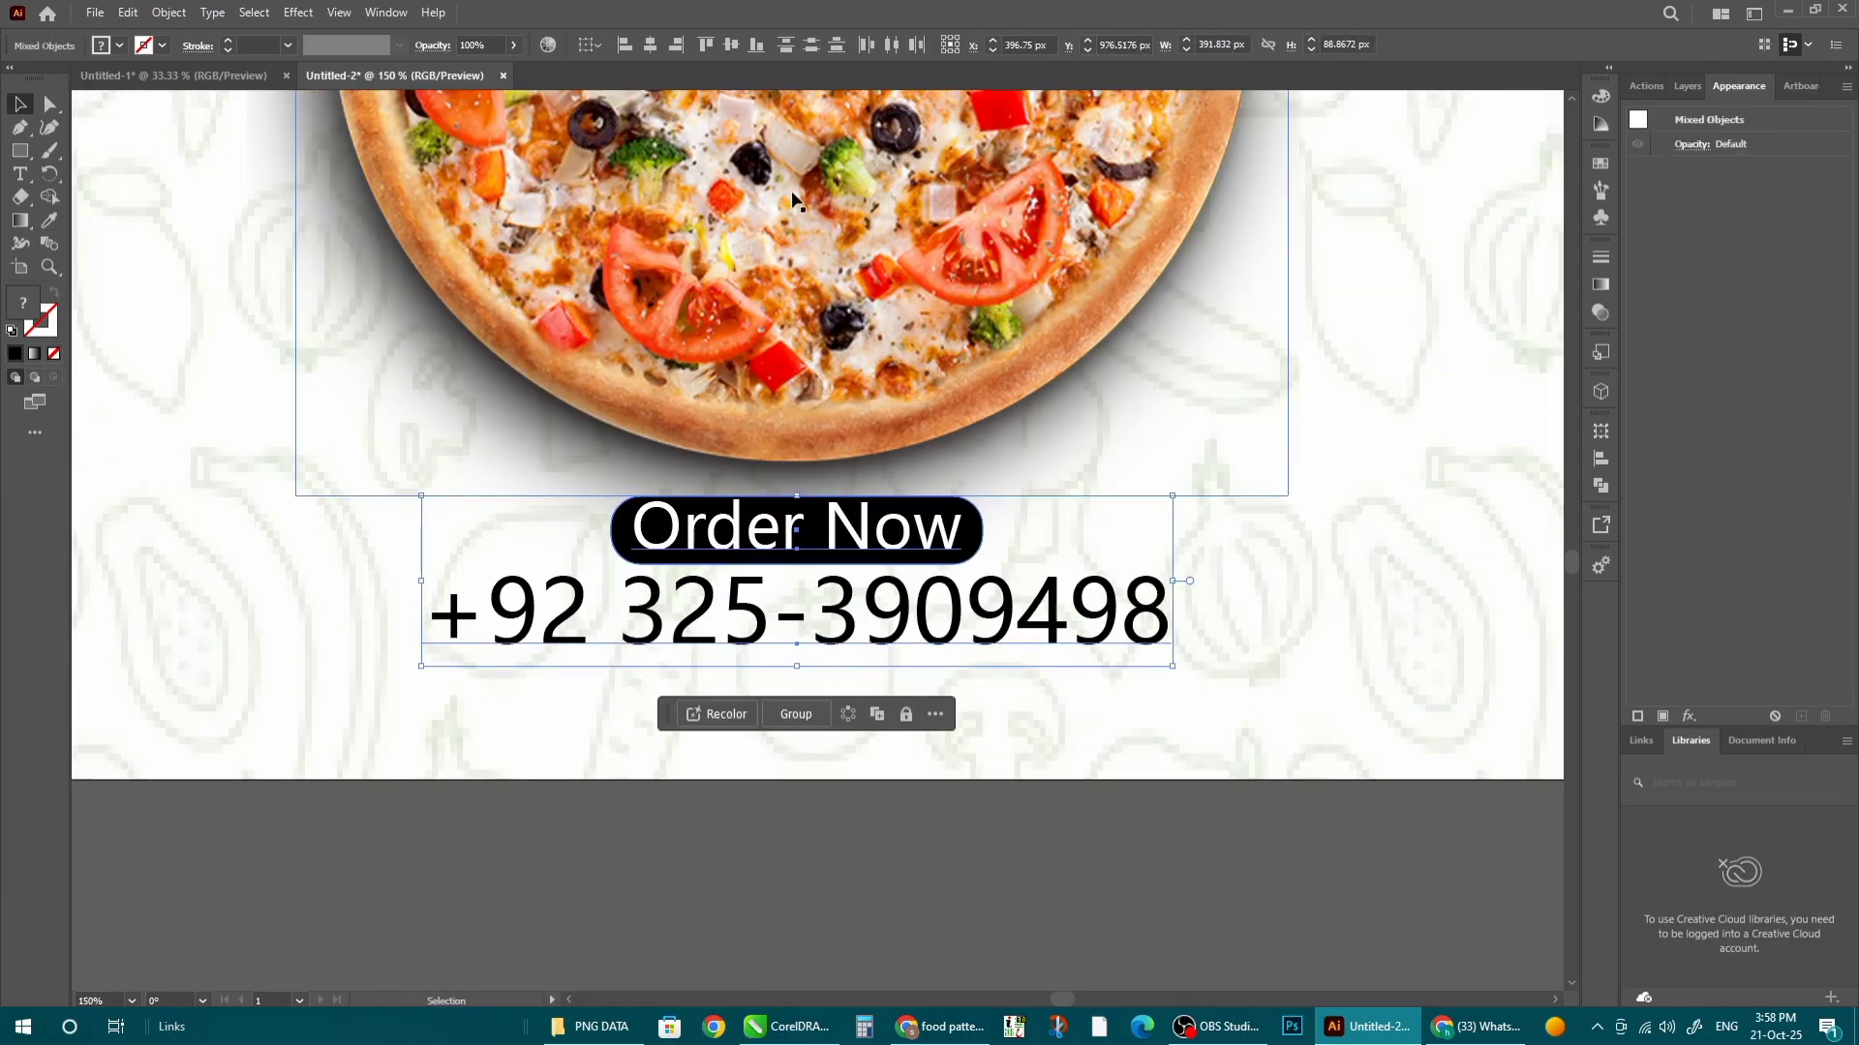
pyautogui.hotkey('ctrl', 'g')
# - Shrink the badge-and-number group and nudge it under the pizza
pyautogui.hotkey('ctrl', '-')
pyautogui.moveTo(557, 609); pyautogui.dragTo(622, 590)
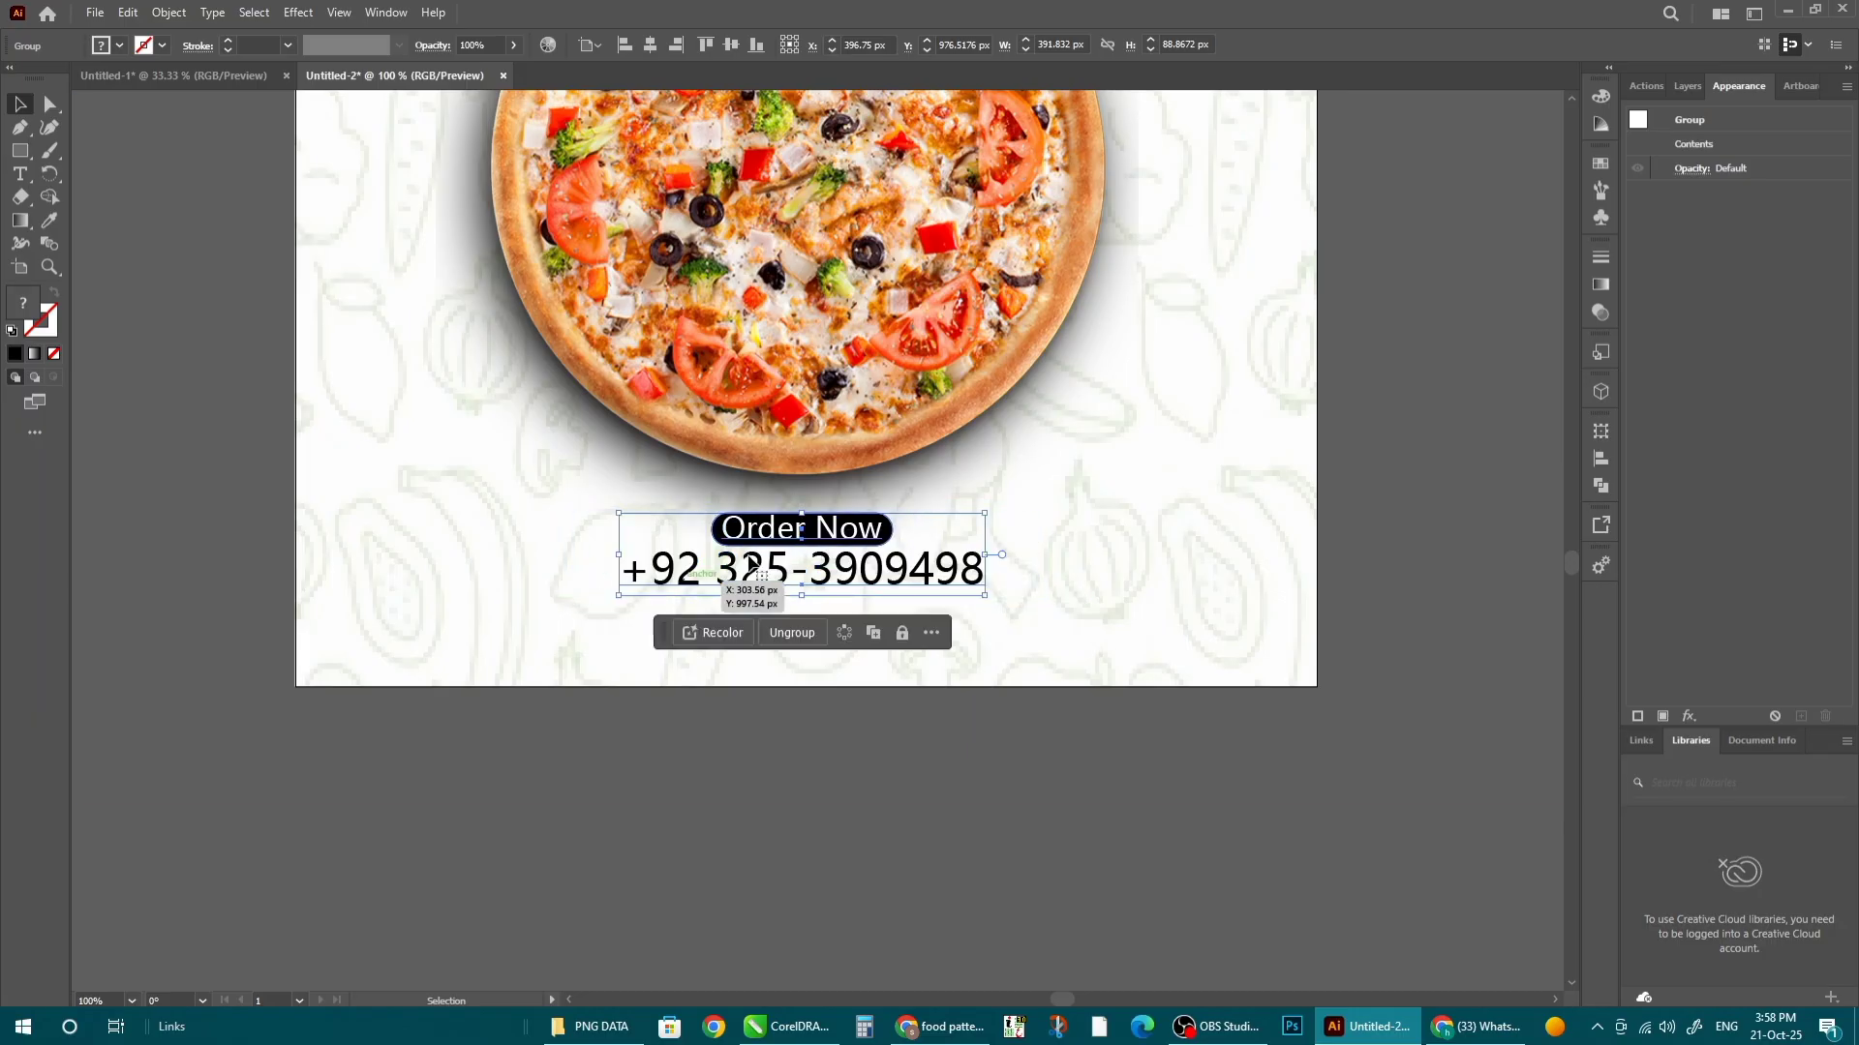
pyautogui.moveTo(811, 539); pyautogui.dragTo(816, 529)
pyautogui.scroll(-2, 924, 494)
pyautogui.click(1072, 724)
pyautogui.scroll(-1, 1011, 675)
pyautogui.hotkey('ctrl', '0')
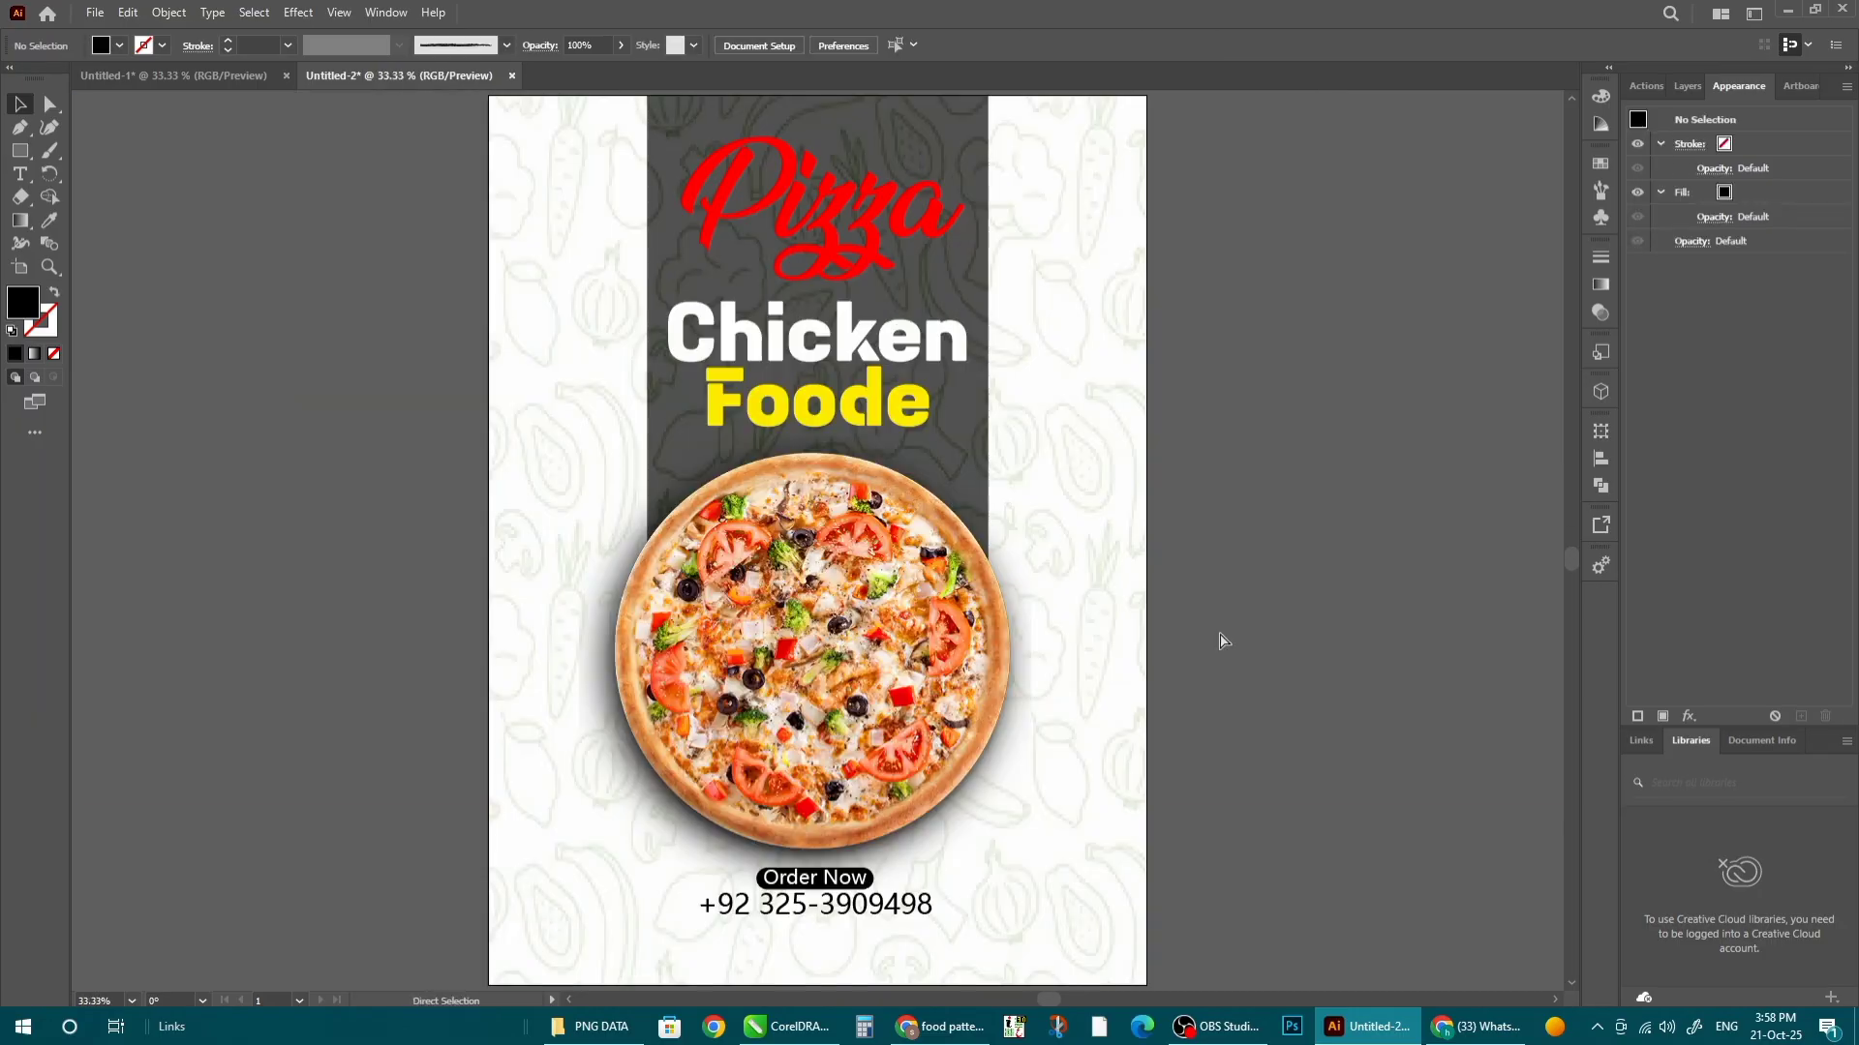
# - Drag the tomato-slice PNG from the PNG DATA folder onto the poster
pyautogui.scroll(-1, 938, 449)
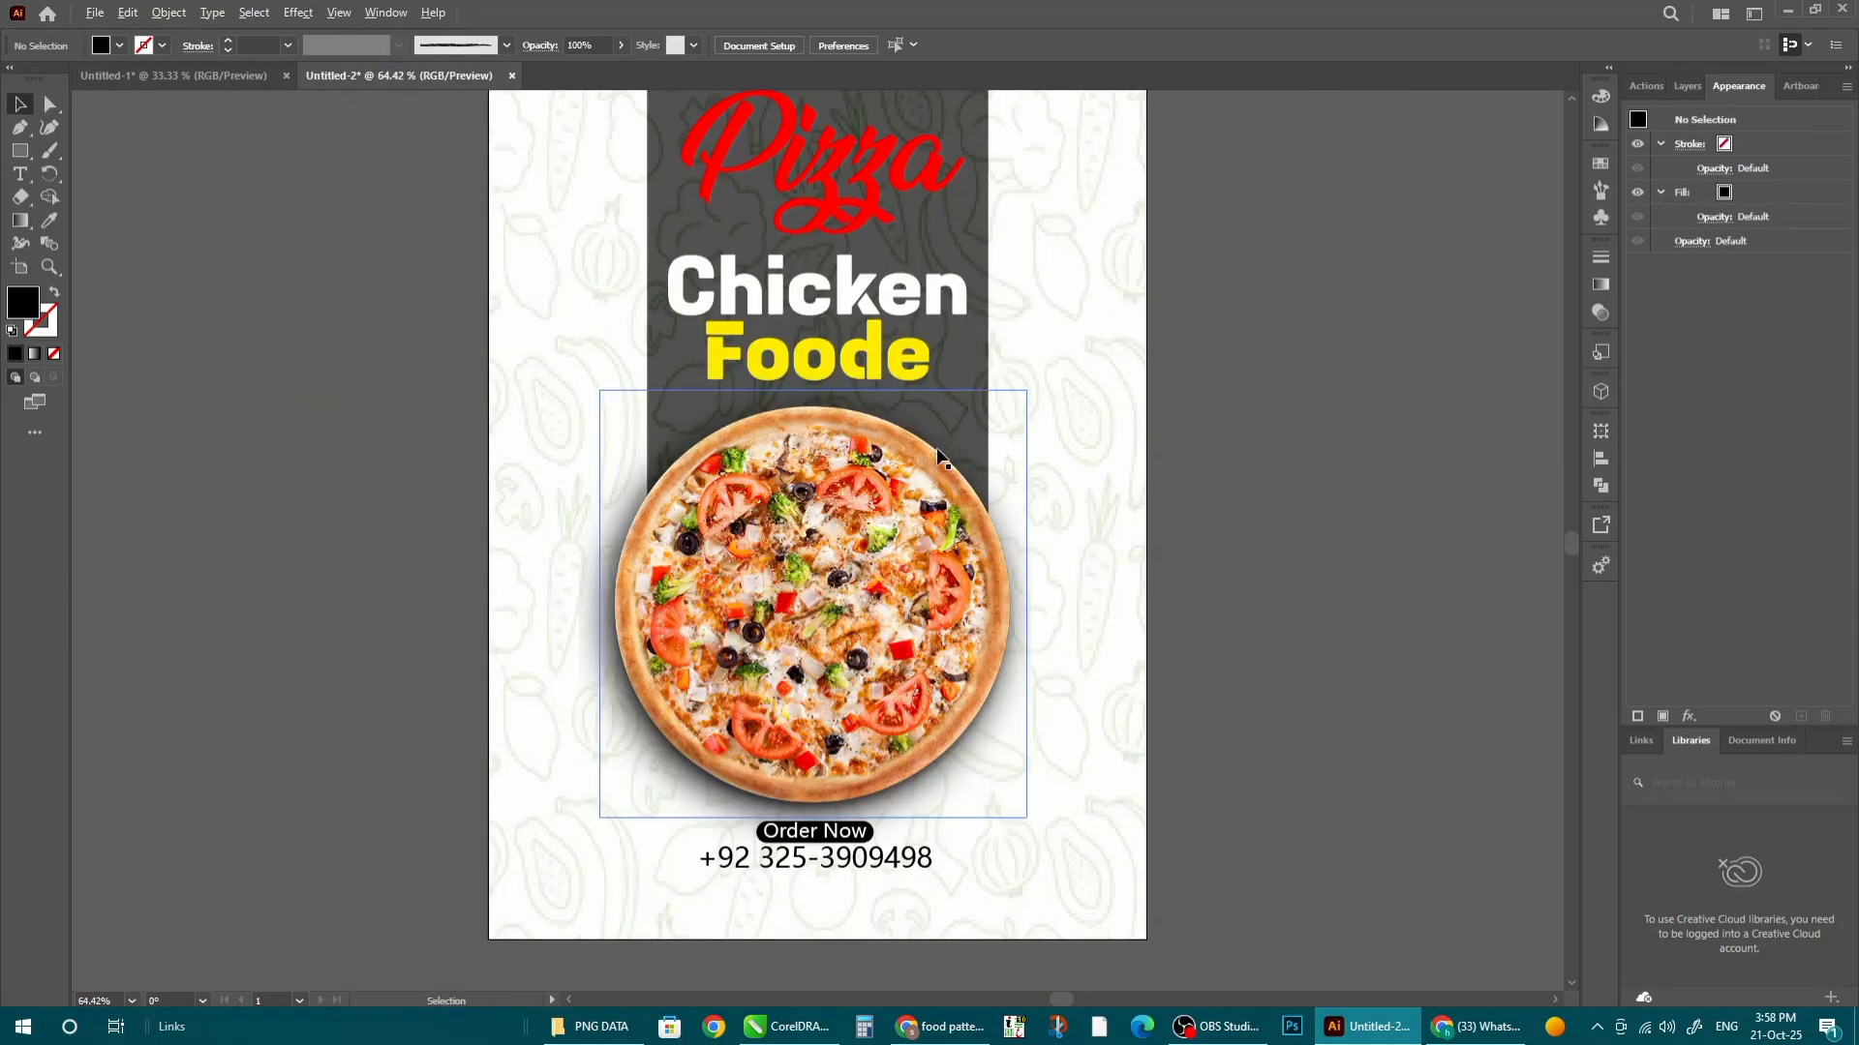
pyautogui.scroll(-3, 896, 542)
pyautogui.scroll(4, 877, 624)
pyautogui.scroll(-2, 992, 903)
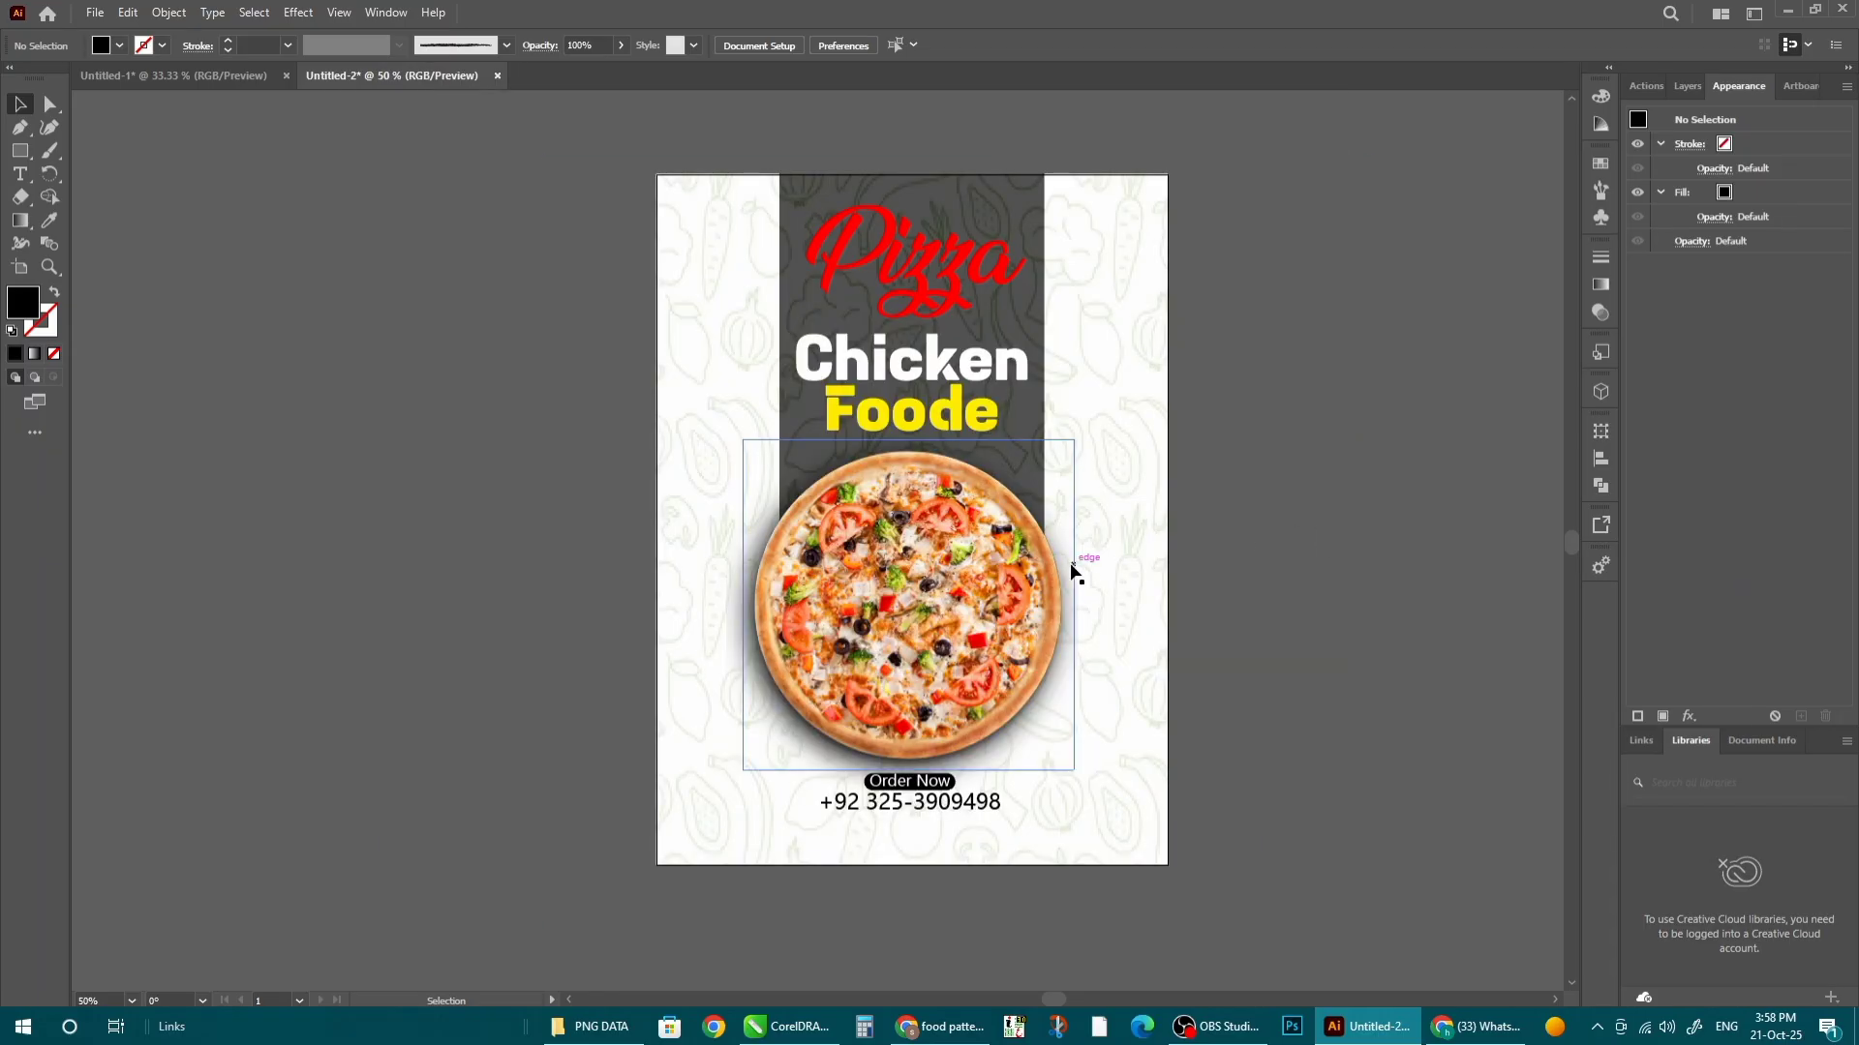
pyautogui.hotkey('alt', 'Tab')
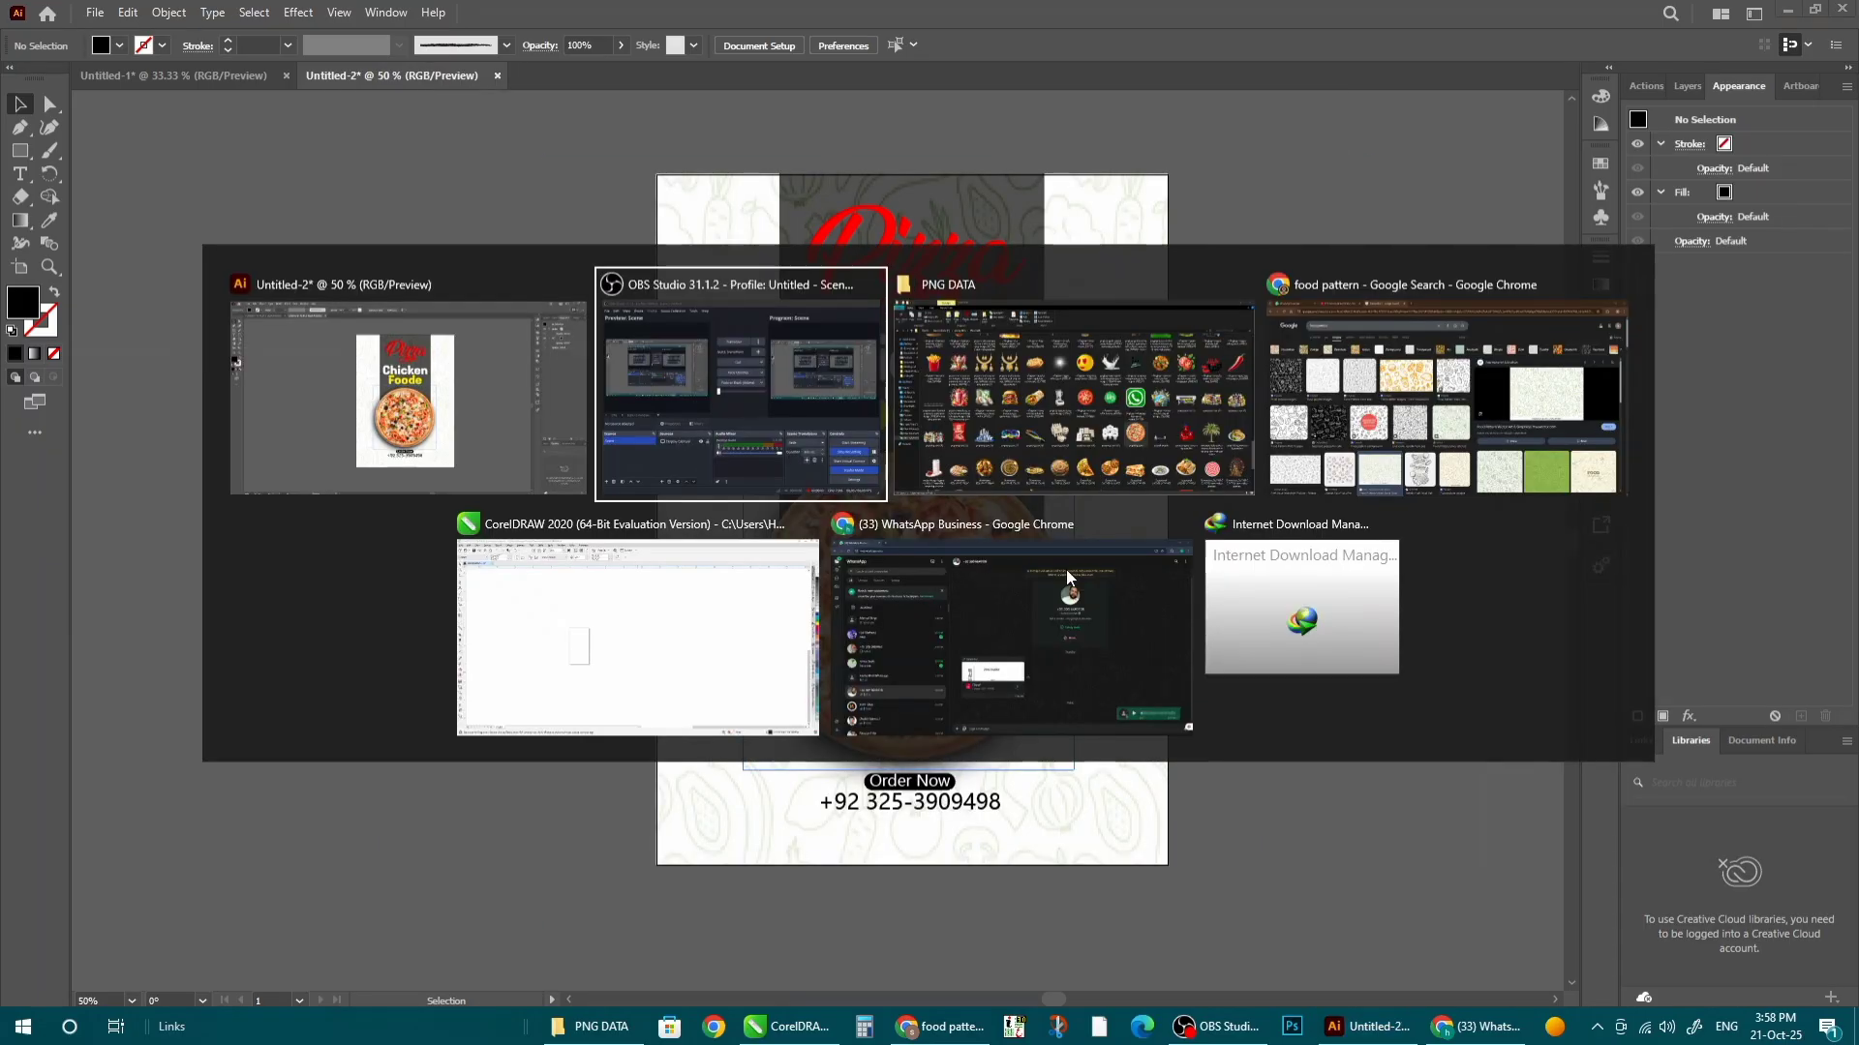
pyautogui.hotkey('alt', 'Tab')
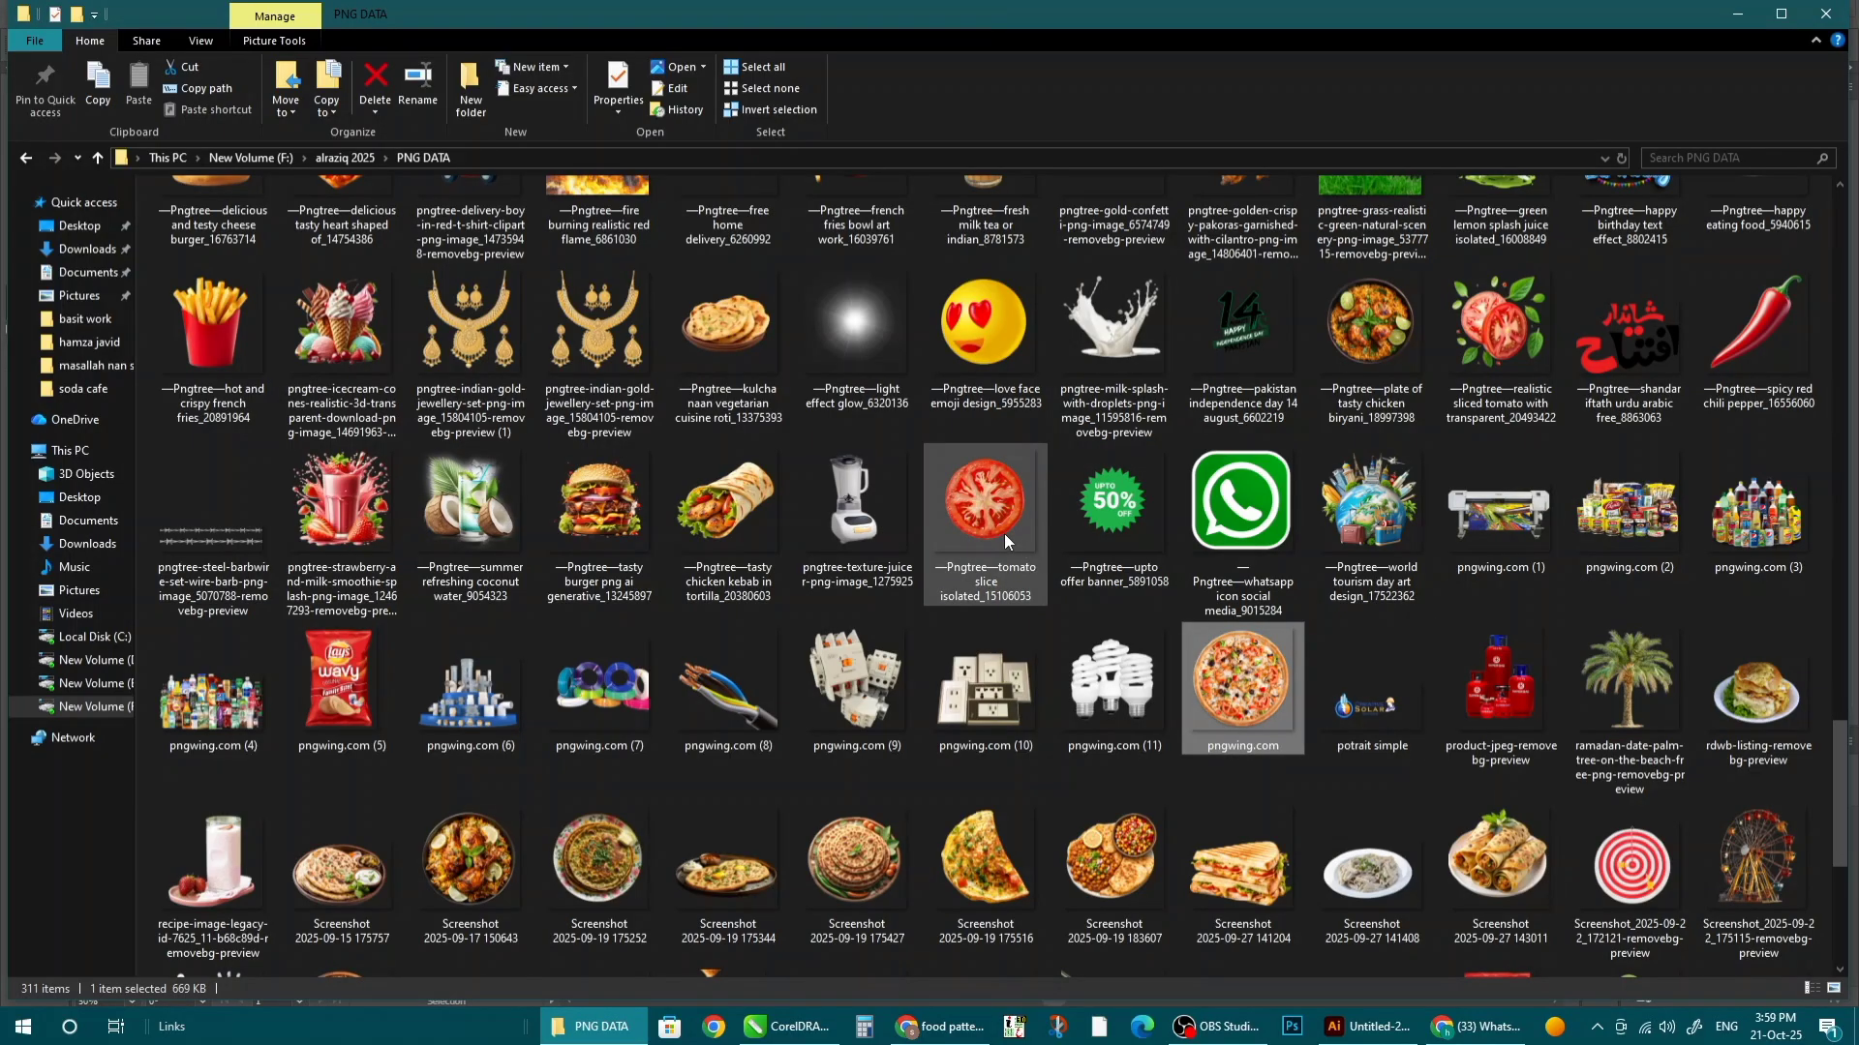
pyautogui.moveTo(1003, 533); pyautogui.dragTo(542, 561)
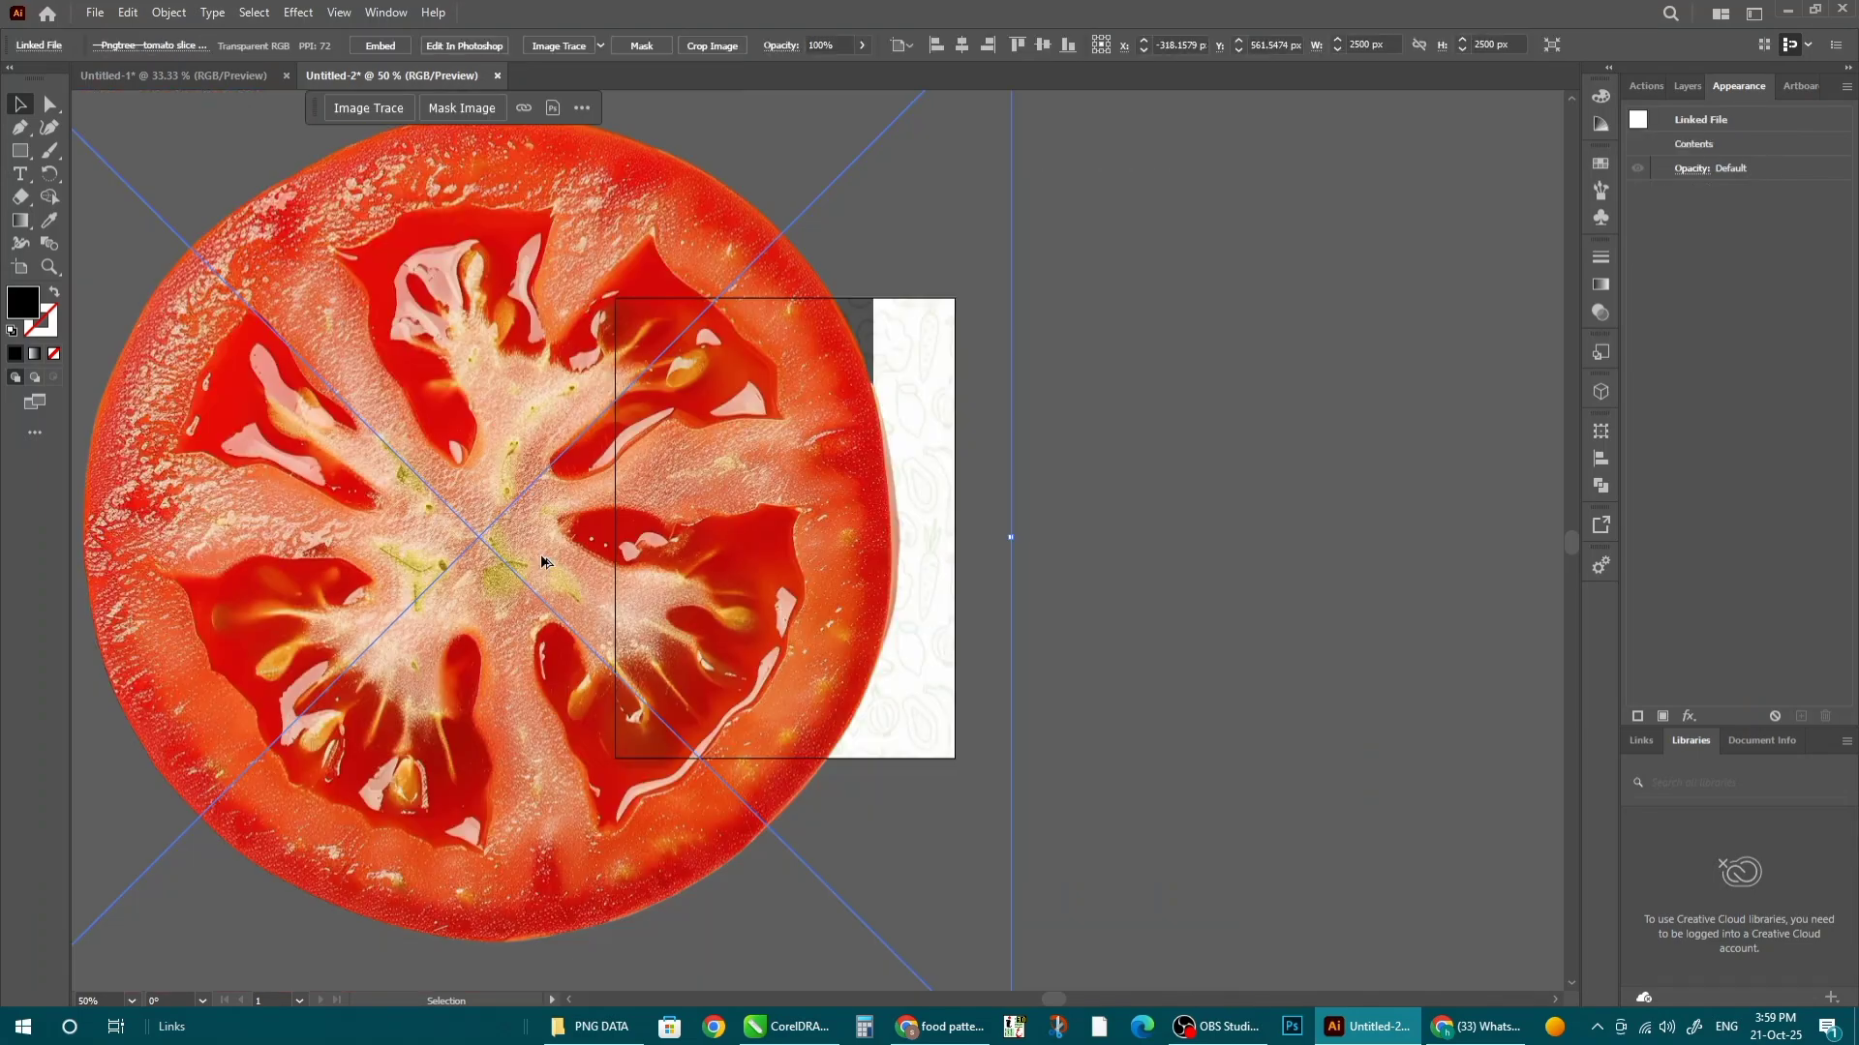
# - Embed the tomato image and shrink it evenly to about 112 px
pyautogui.scroll(-1, 542, 561)
pyautogui.click(380, 45)
pyautogui.scroll(-1, 837, 520)
pyautogui.moveTo(875, 268); pyautogui.dragTo(627, 437)
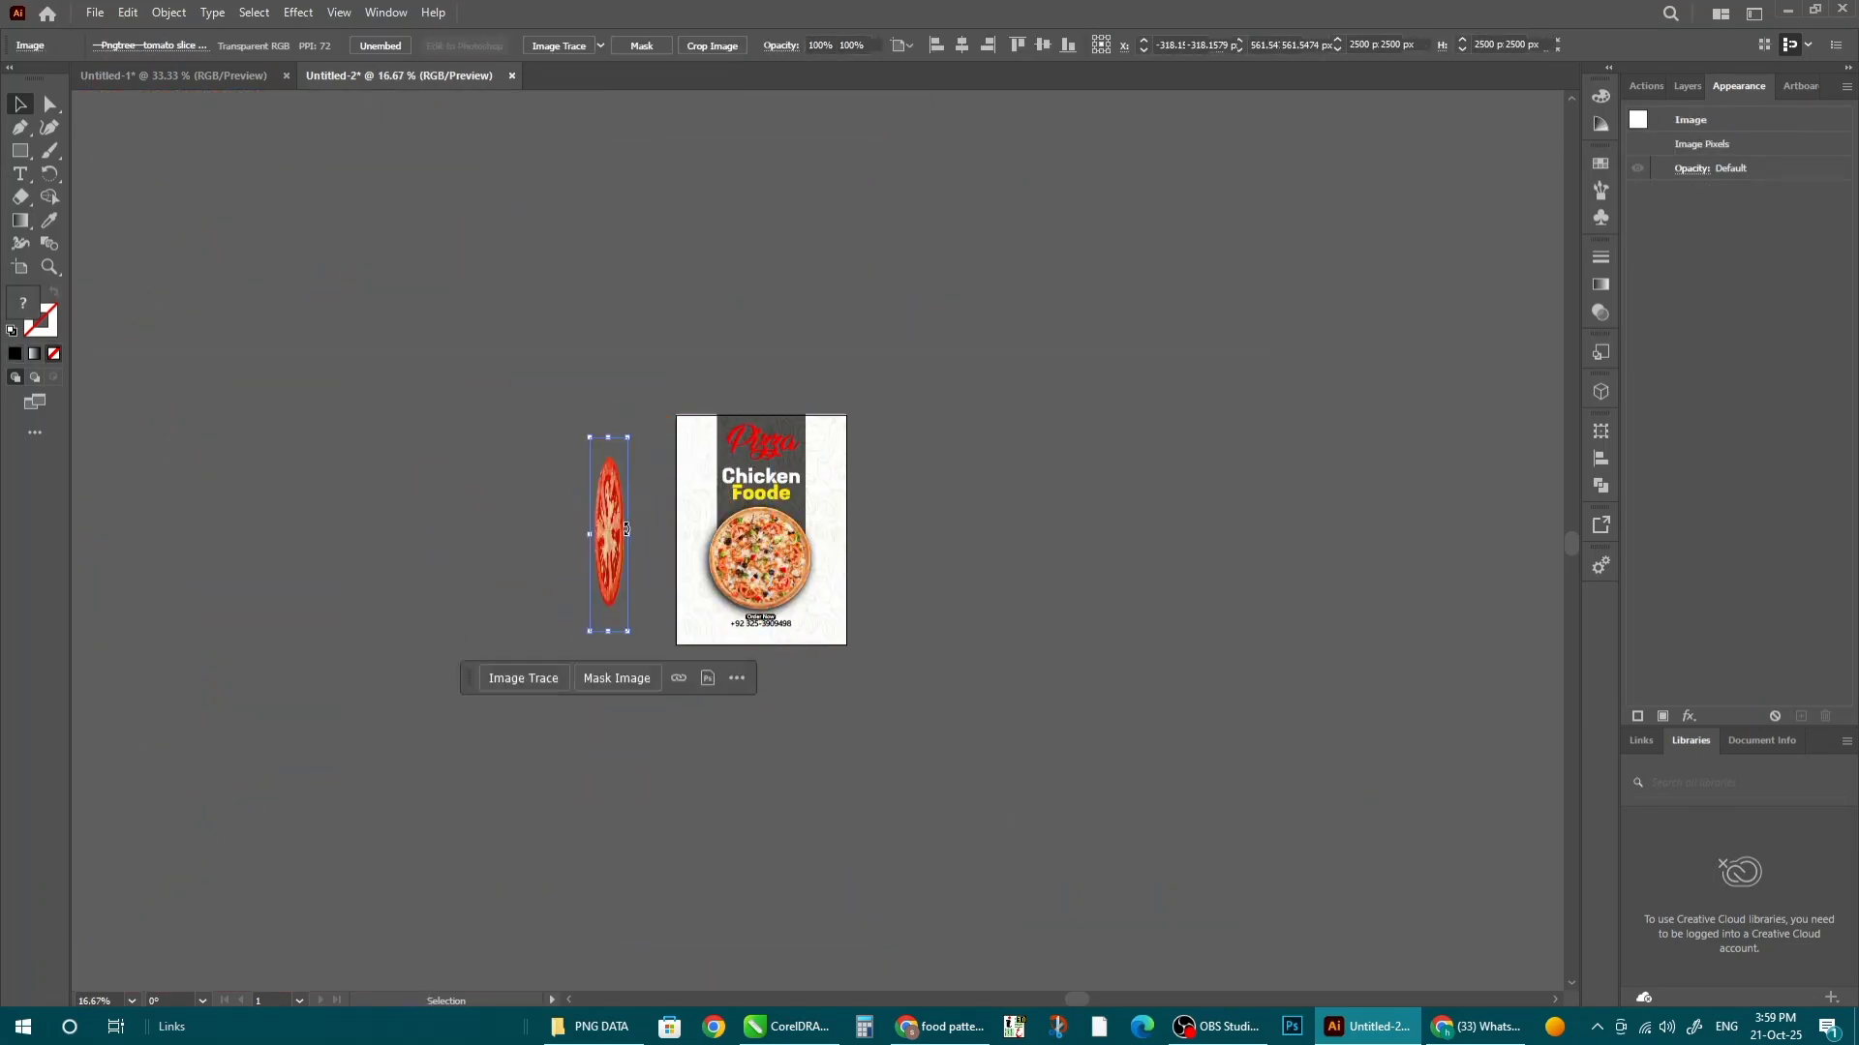
pyautogui.hotkey('ctrl', 'z')
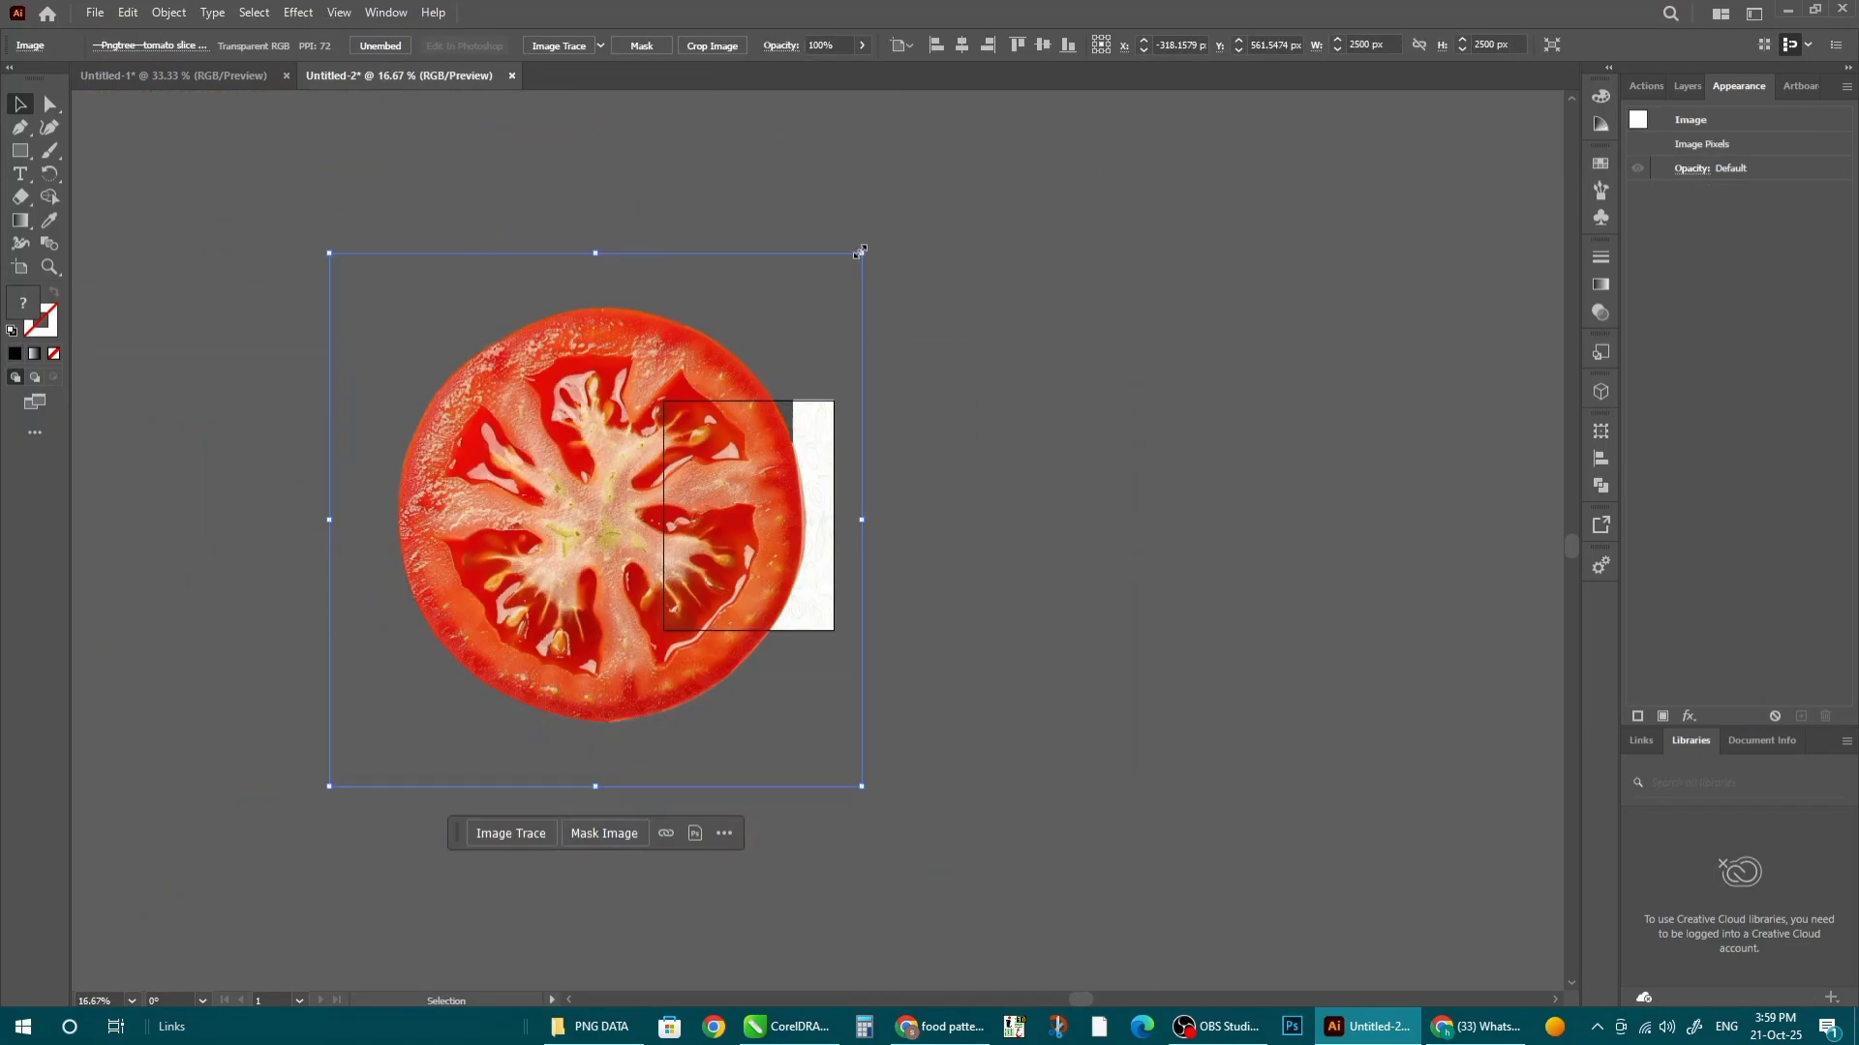
pyautogui.moveTo(860, 252); pyautogui.dragTo(765, 499)
# - Put a tomato copy at the pizza's upper left and nudge the right one lower
pyautogui.scroll(2, 605, 532)
pyautogui.scroll(2, 1003, 628)
pyautogui.keyDown('alt'); pyautogui.moveTo(547, 378); pyautogui.dragTo(547, 378); pyautogui.keyUp('alt')
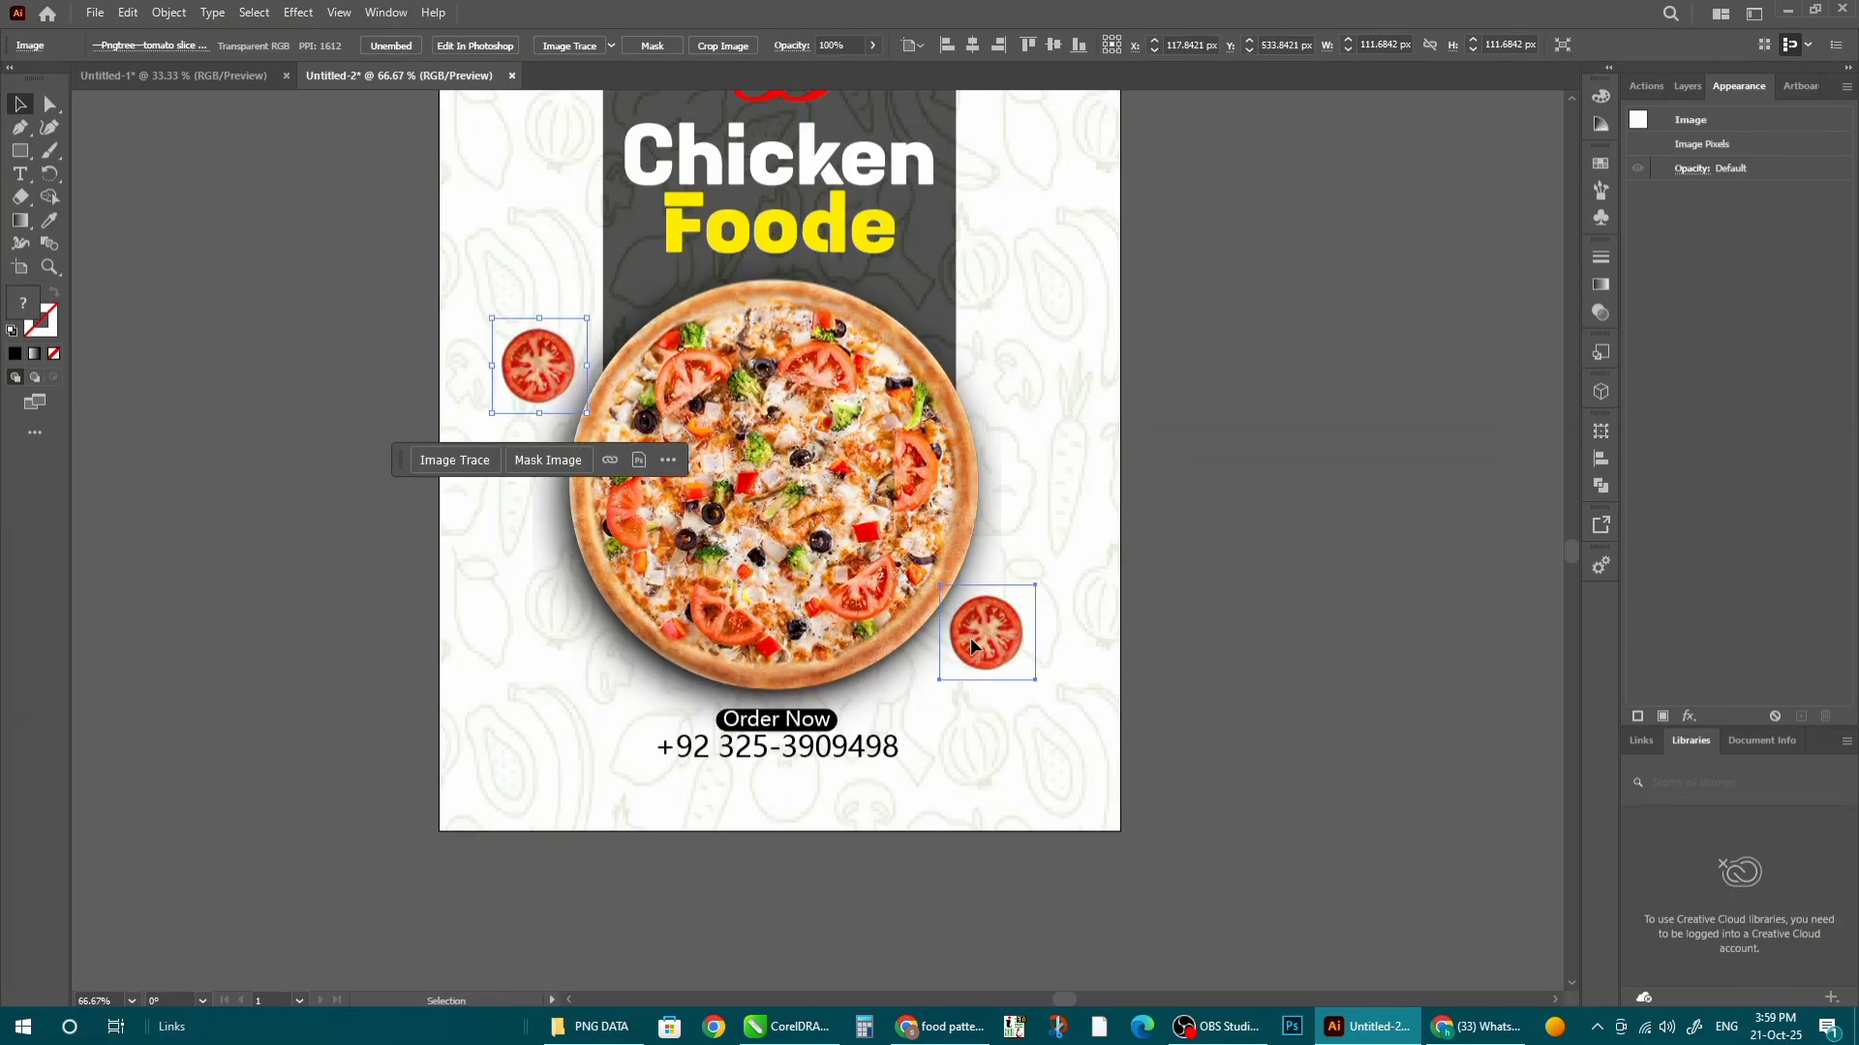
pyautogui.moveTo(1026, 640); pyautogui.dragTo(1036, 649)
pyautogui.click(1167, 646)
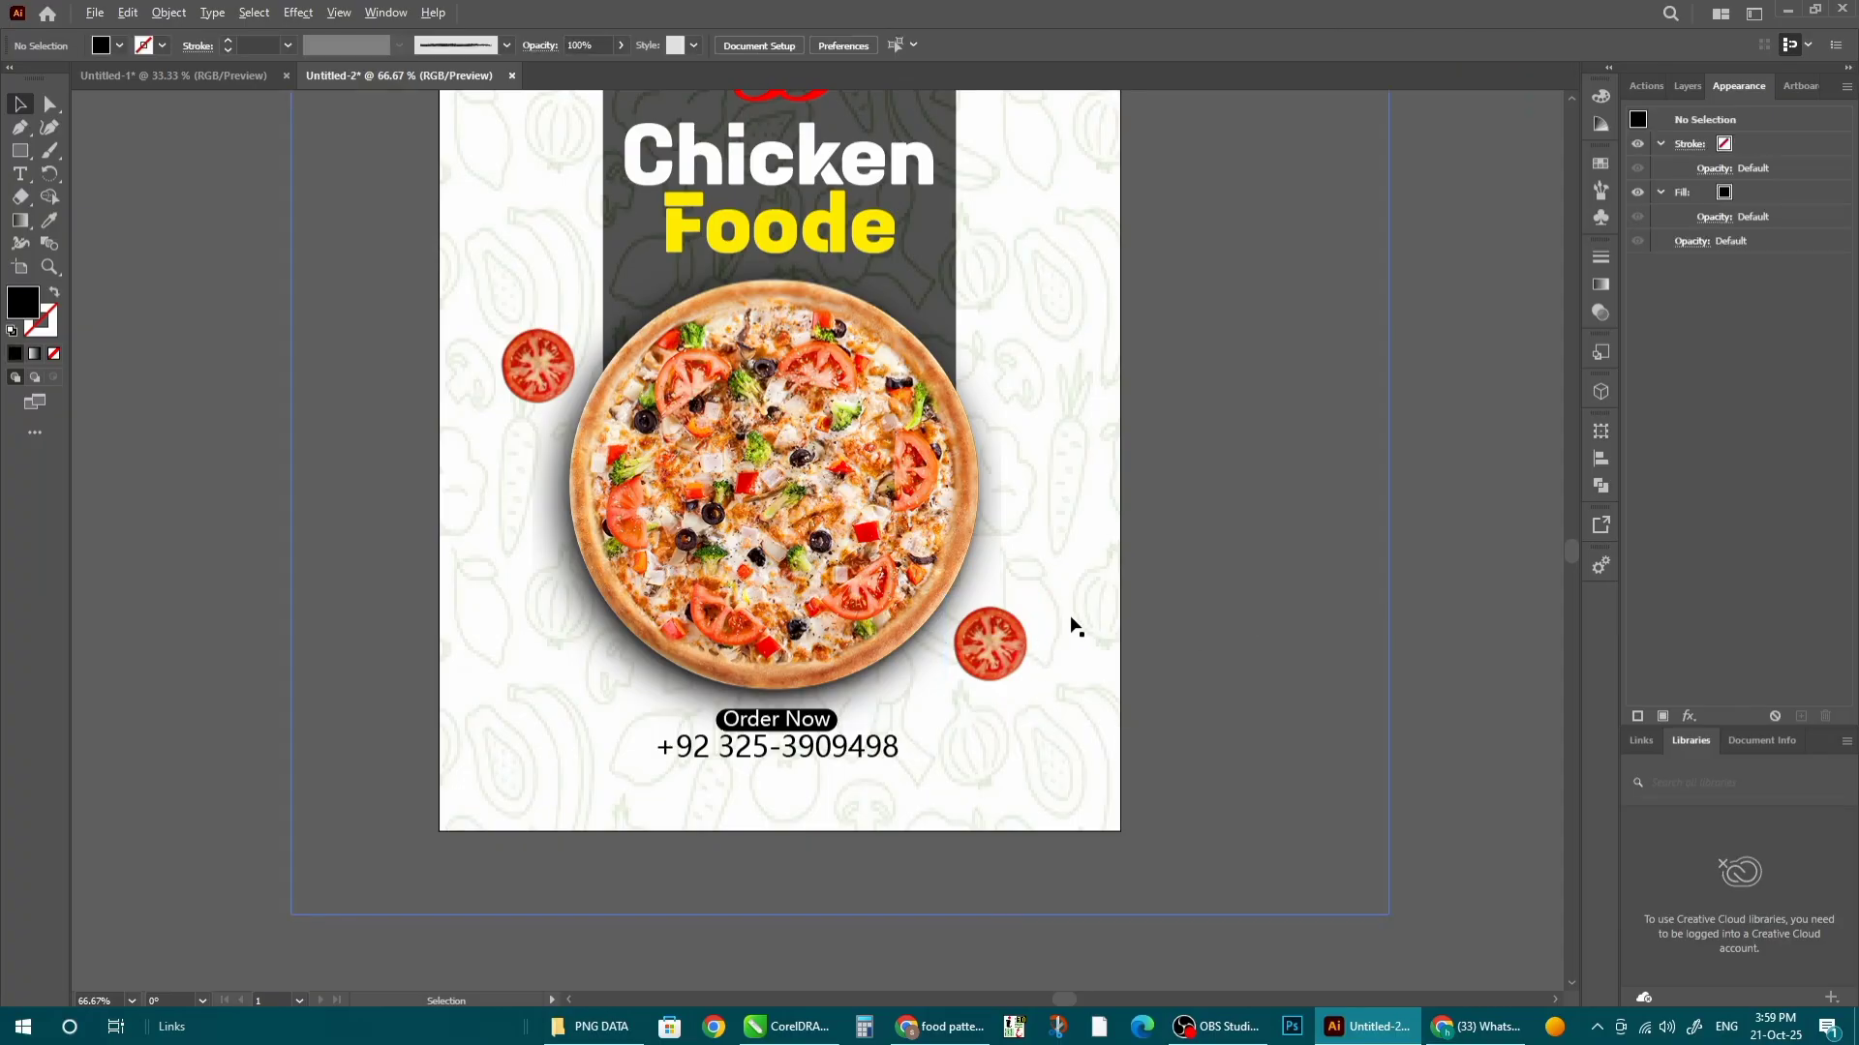
pyautogui.hotkey('alt', 'Tab')
# - Place and embed the red chili PNG, shrinking it to about 131 px
pyautogui.moveTo(1757, 242); pyautogui.dragTo(838, 675)
pyautogui.scroll(-3, 838, 675)
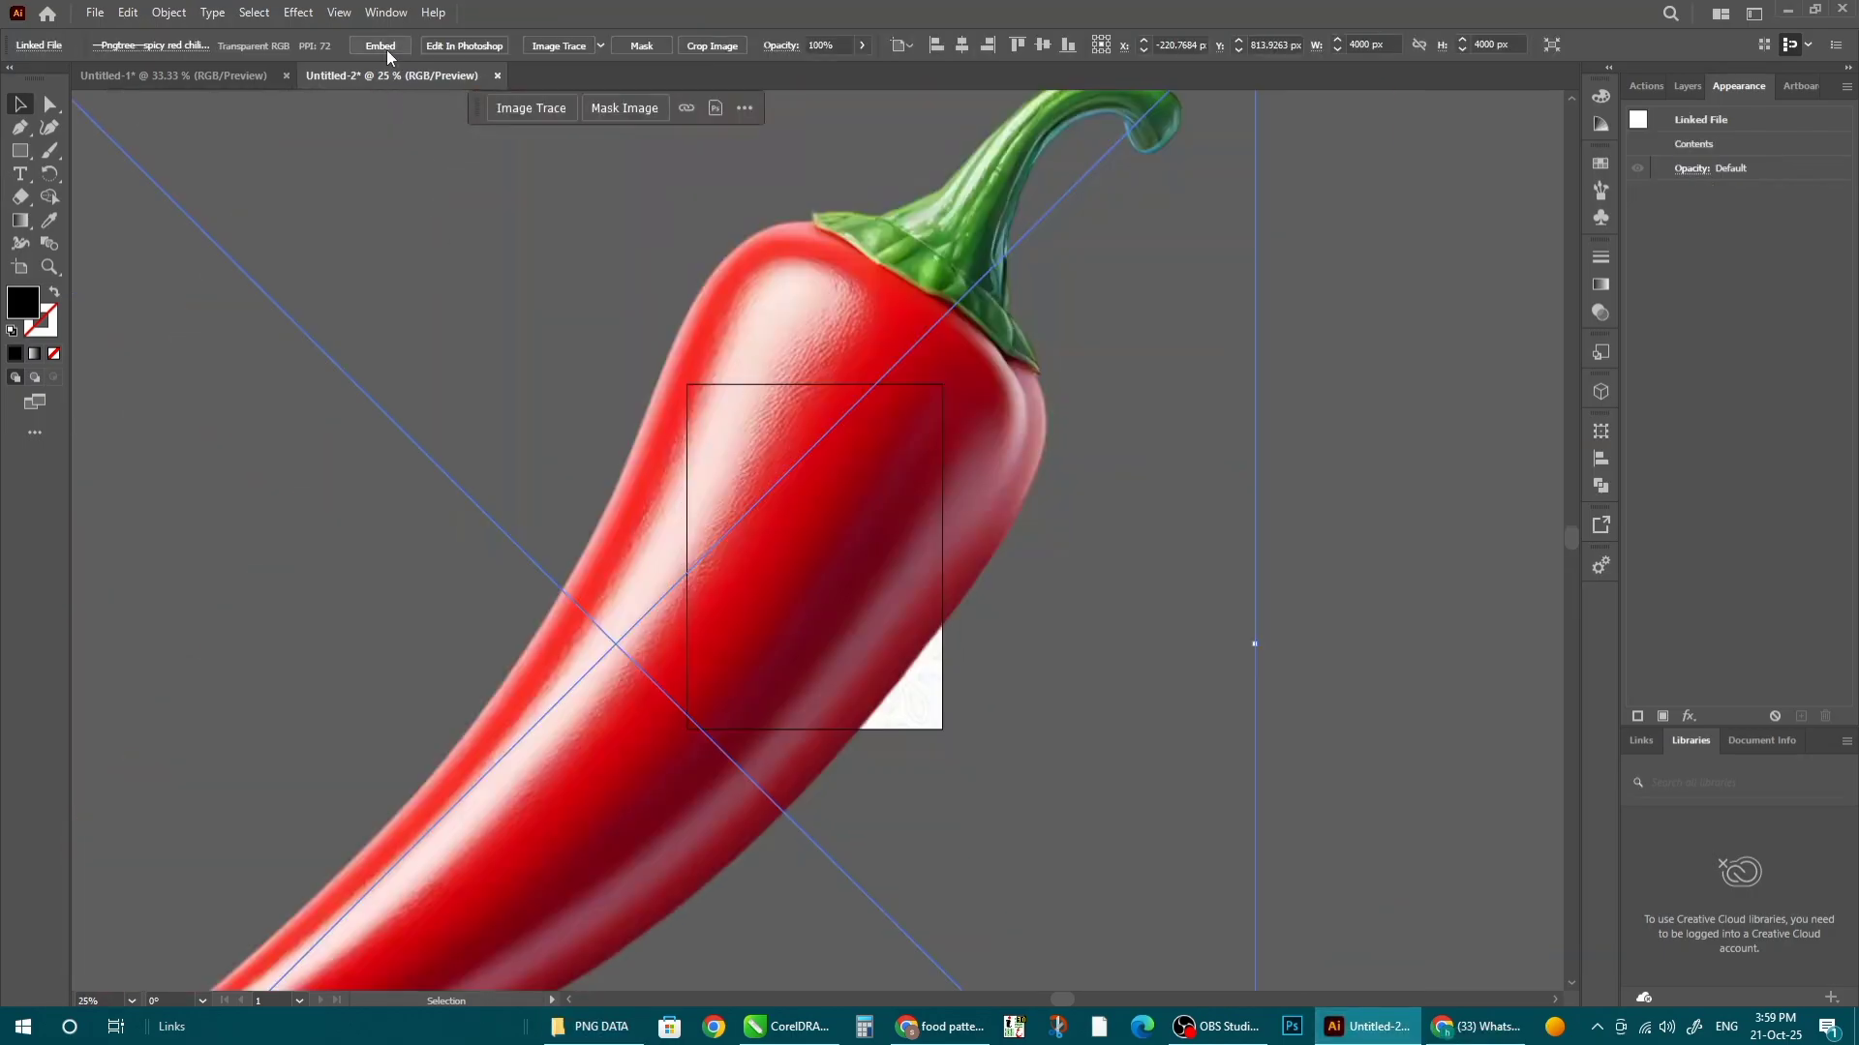
pyautogui.click(384, 49)
pyautogui.scroll(-2, 718, 509)
pyautogui.keyDown('alt'); pyautogui.keyDown('shift'); pyautogui.moveTo(991, 257); pyautogui.dragTo(1072, 538); pyautogui.keyUp('shift'); pyautogui.keyUp('alt')
# - Tilt the chili more upright and copy it to the pizza's lower left
pyautogui.scroll(3, 663, 555)
pyautogui.scroll(3, 1080, 542)
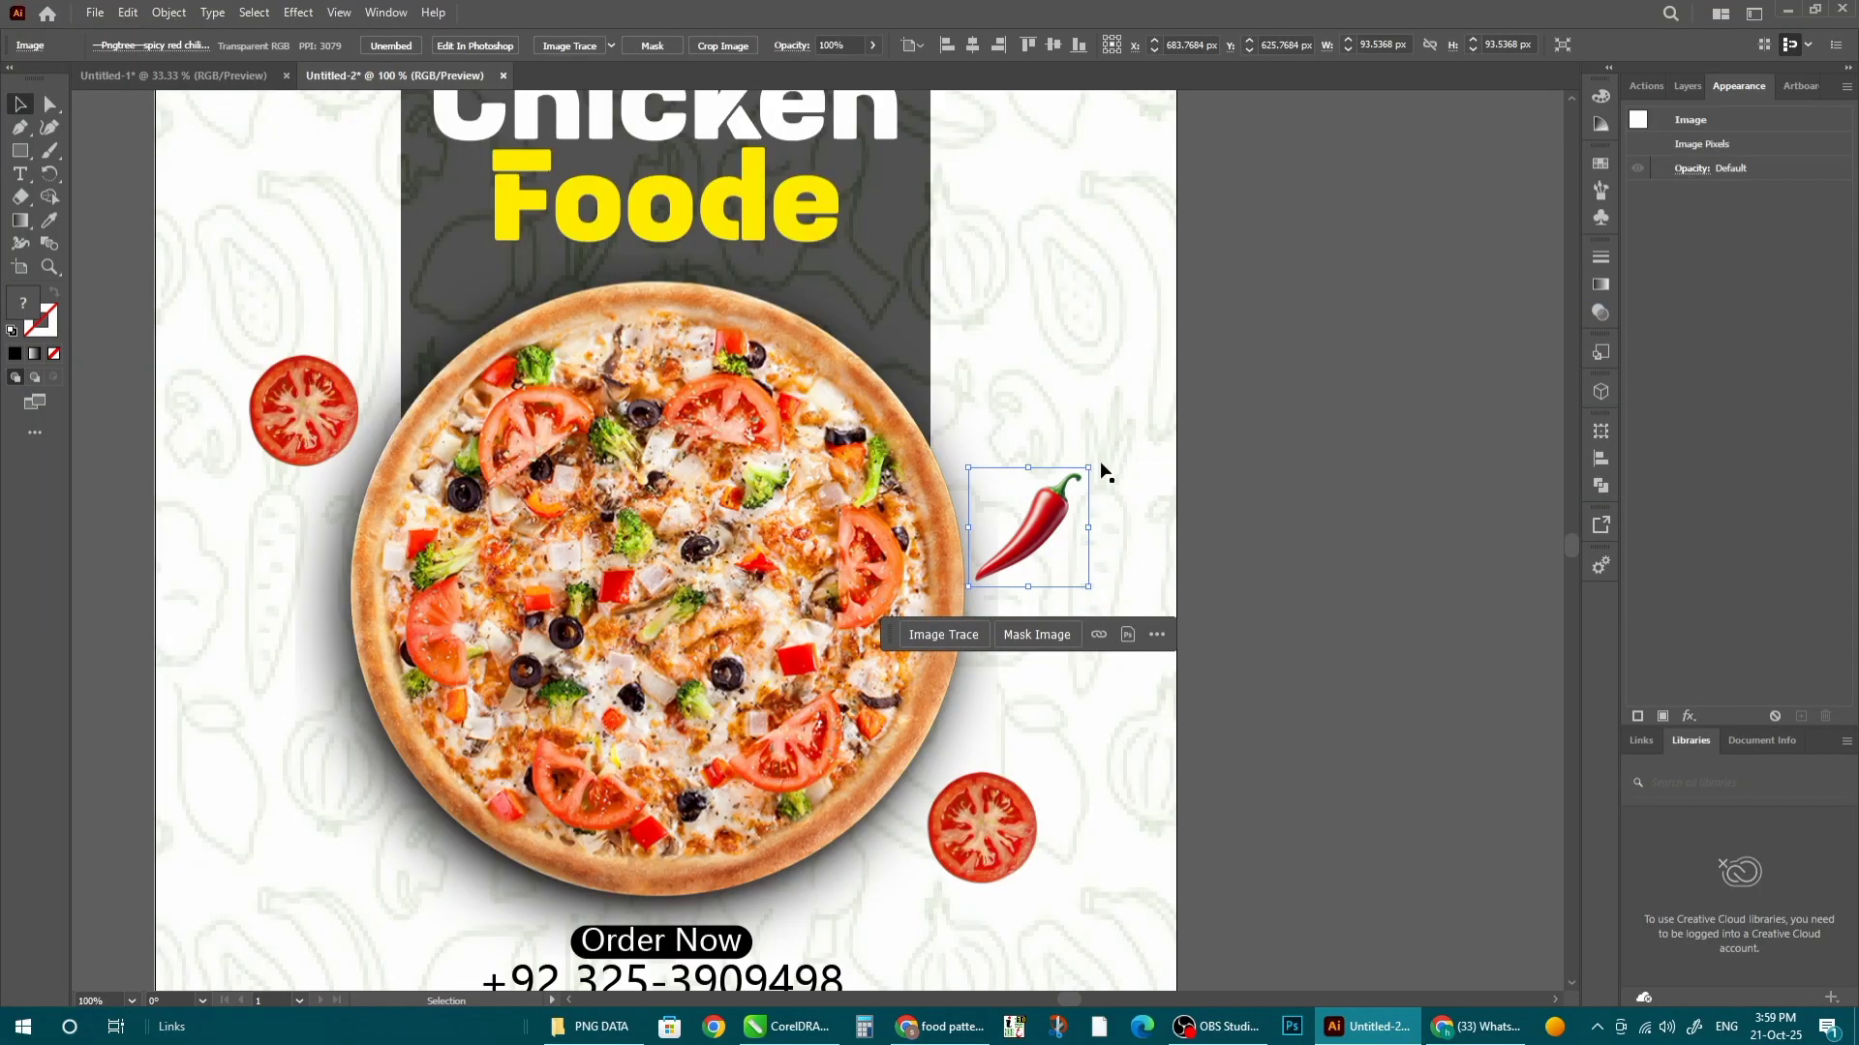
pyautogui.click(1089, 450)
pyautogui.hotkey('ctrl', '2')
pyautogui.moveTo(1130, 480); pyautogui.dragTo(1036, 450)
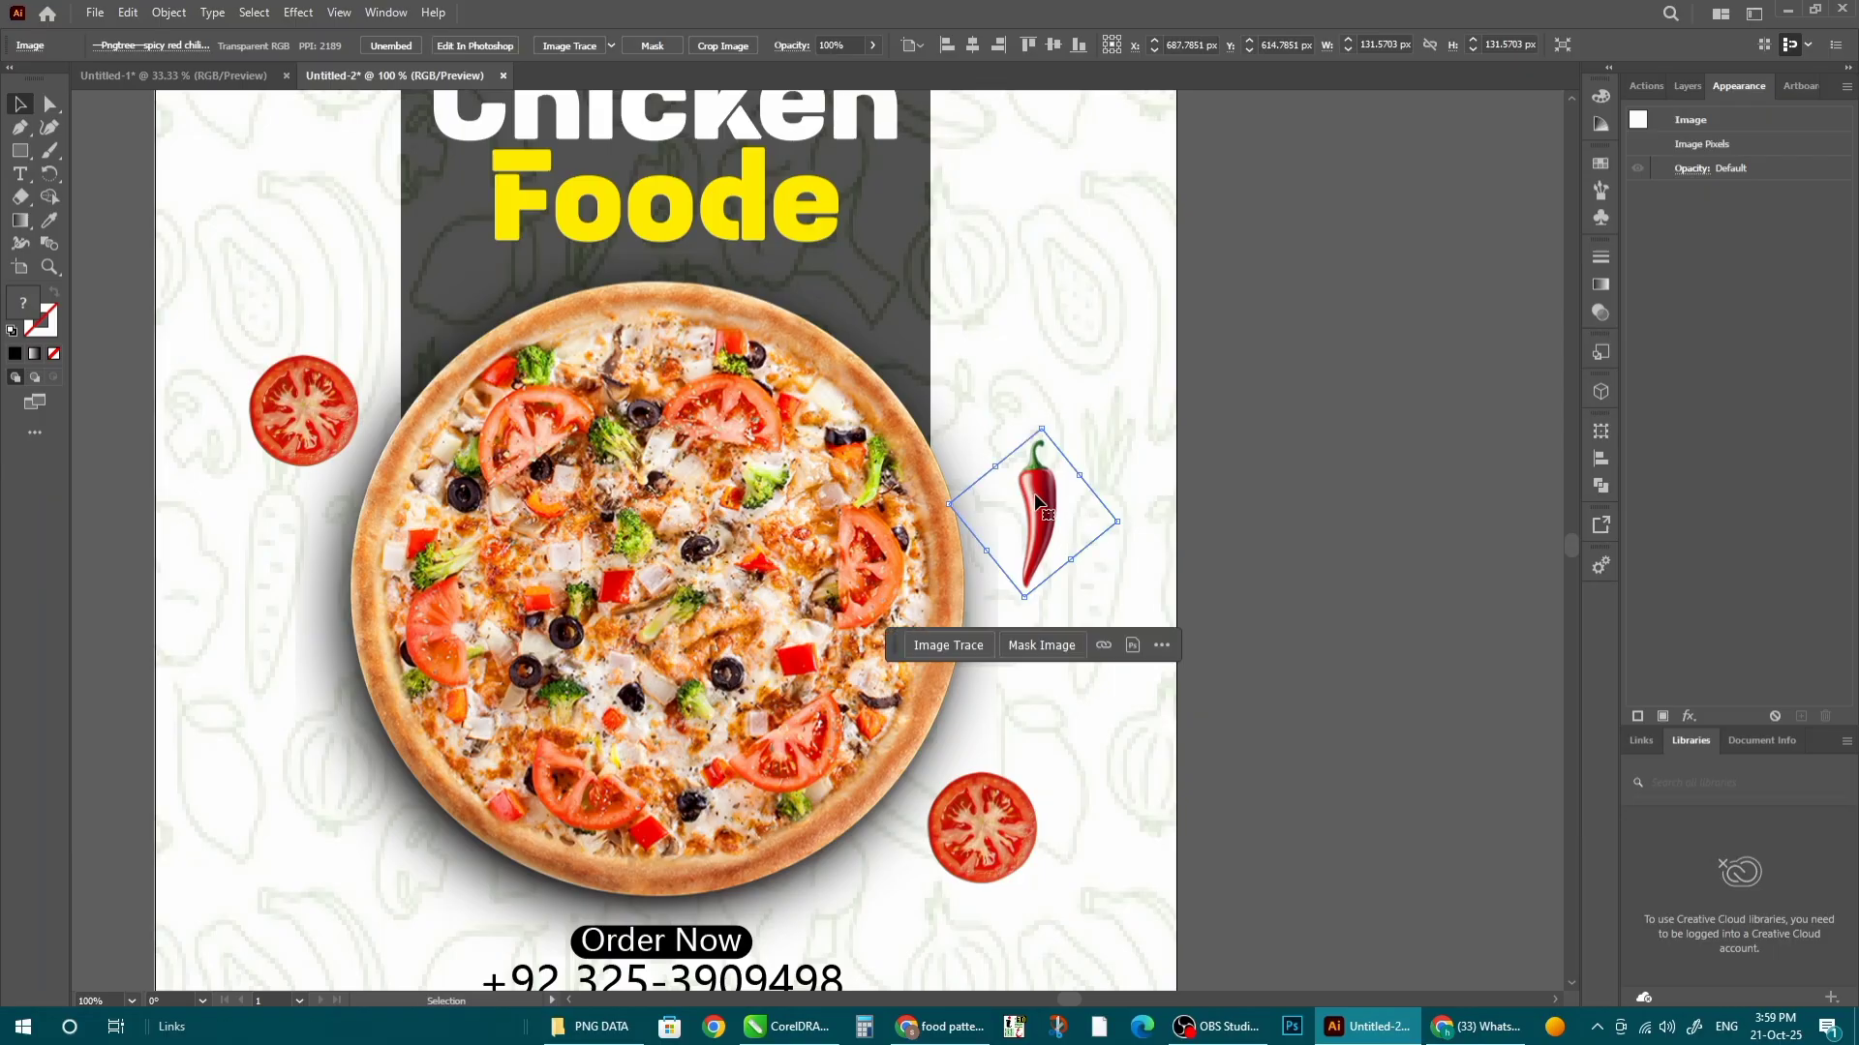
pyautogui.keyDown('alt'); pyautogui.moveTo(1036, 514); pyautogui.dragTo(293, 767); pyautogui.keyUp('alt')
# - Reflect the lower-left chili copy across the vertical axis and rotate it to a new tilt
pyautogui.rightClick(294, 747)
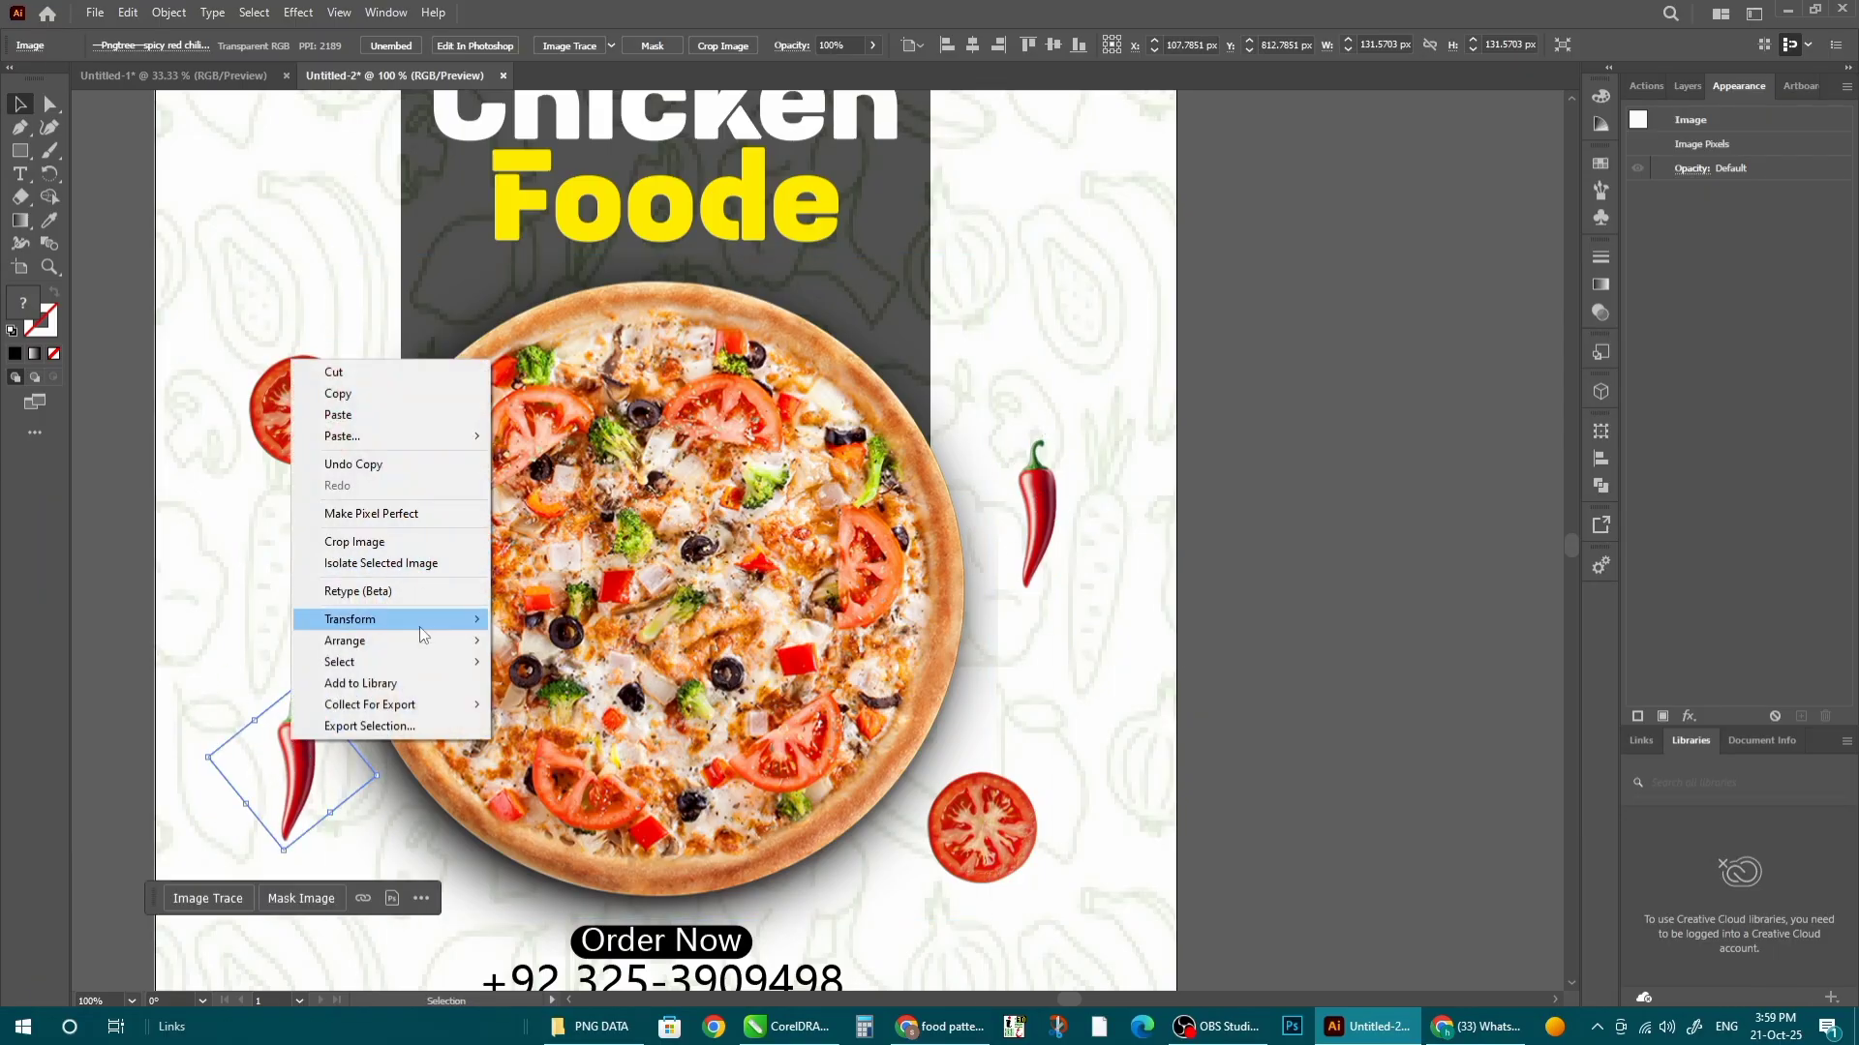
pyautogui.moveTo(422, 626)
pyautogui.click(618, 673)
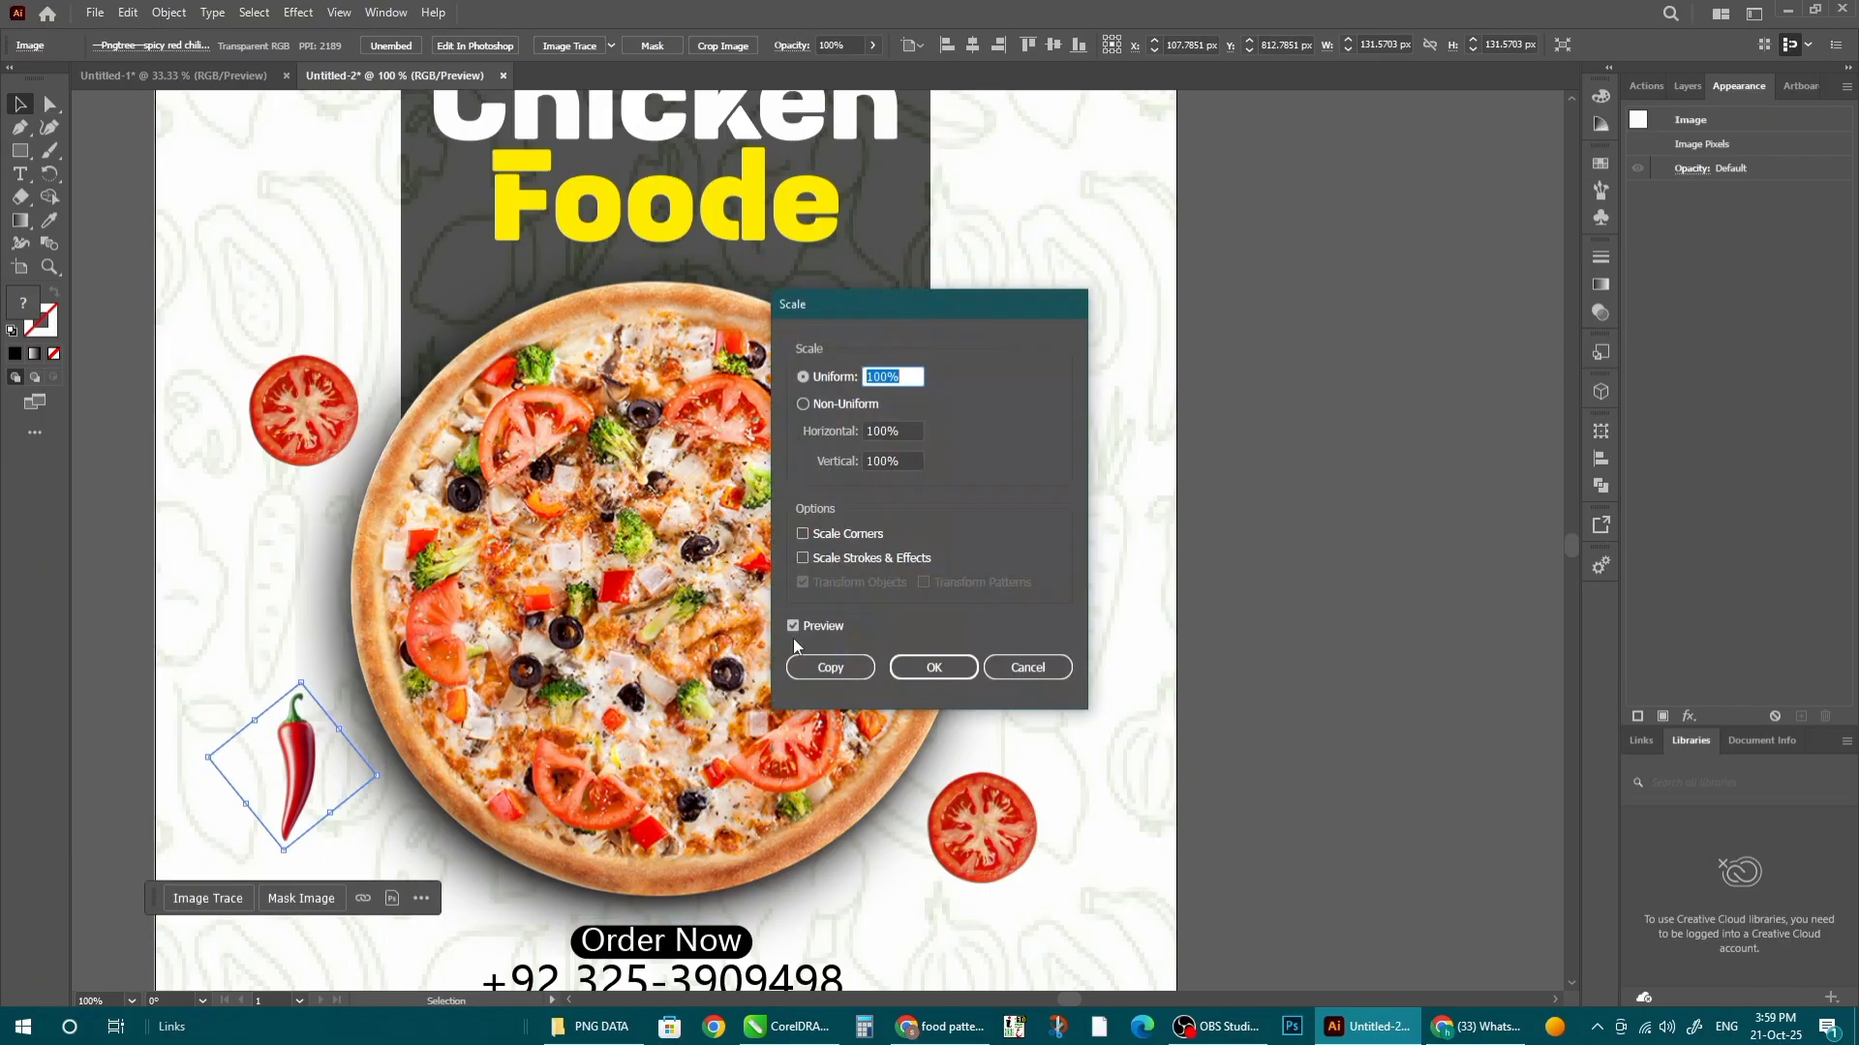
pyautogui.click(1021, 665)
pyautogui.rightClick(317, 753)
pyautogui.moveTo(426, 634)
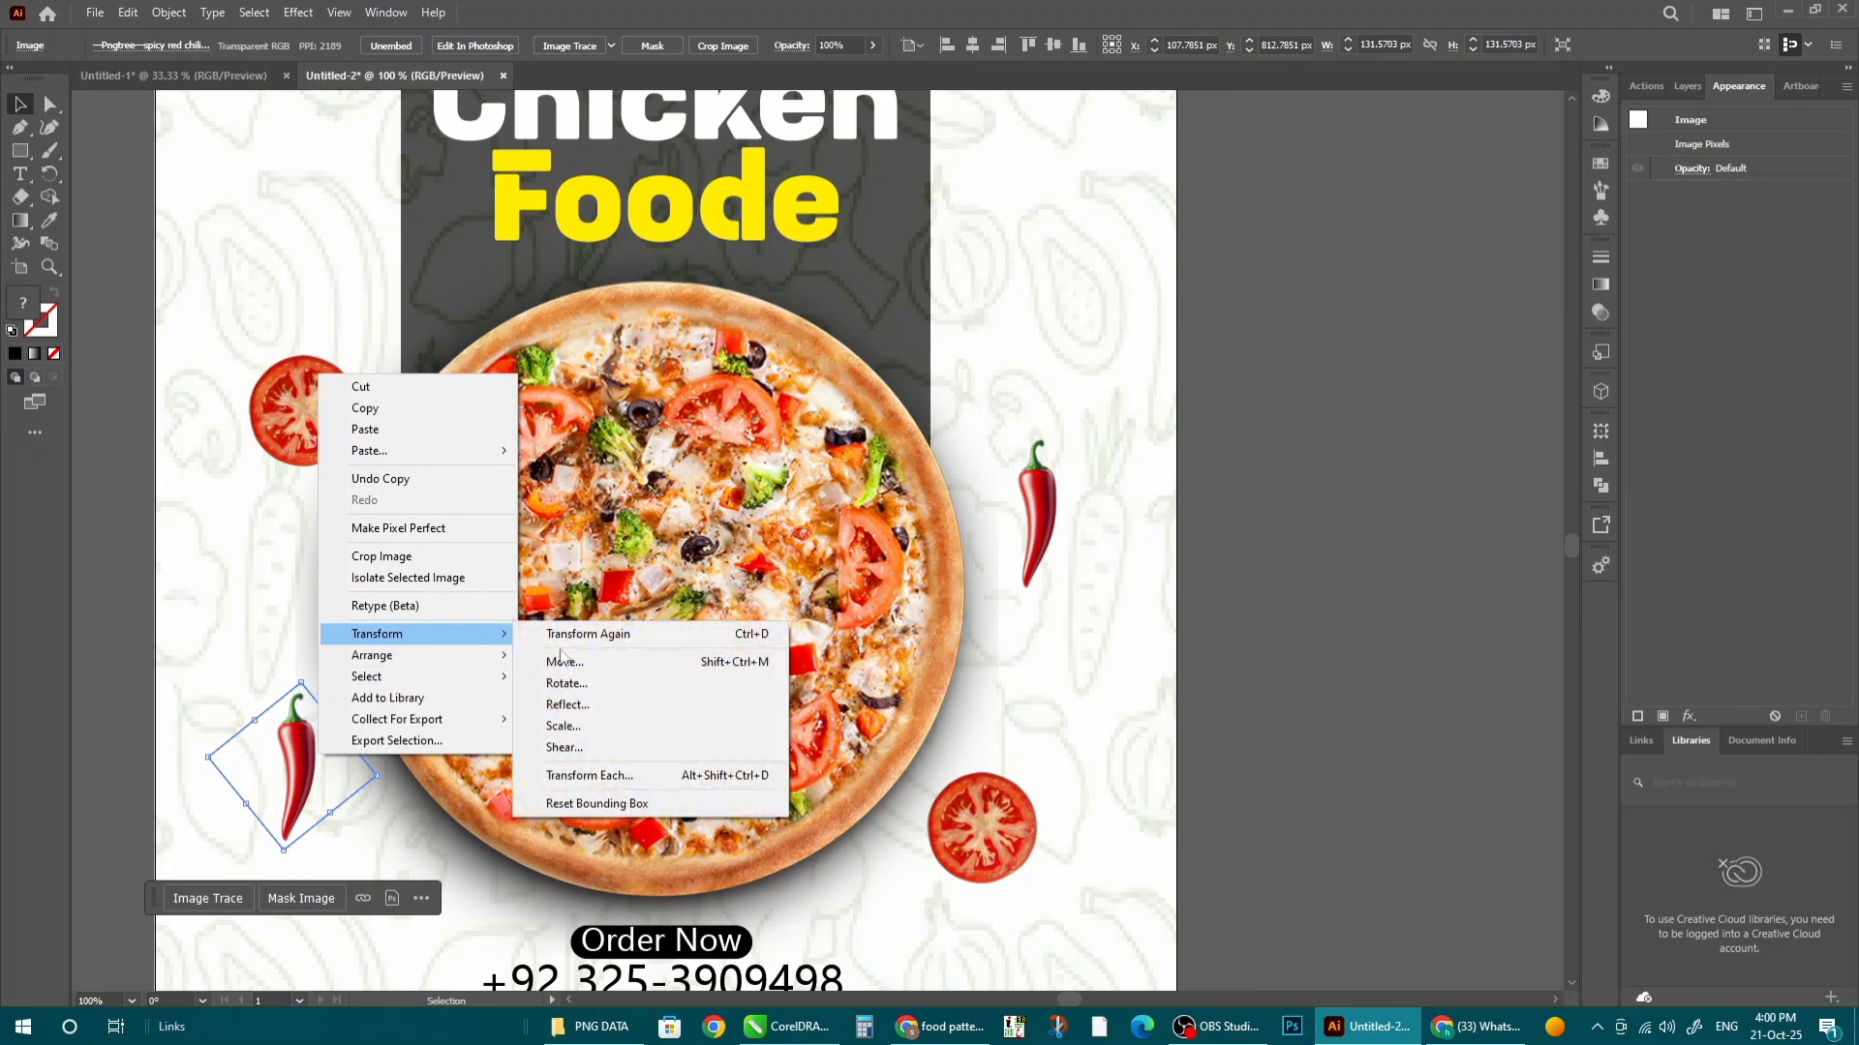
pyautogui.click(554, 705)
pyautogui.click(1418, 764)
pyautogui.moveTo(304, 868); pyautogui.dragTo(339, 856)
pyautogui.scroll(-2, 891, 665)
pyautogui.click(1331, 620)
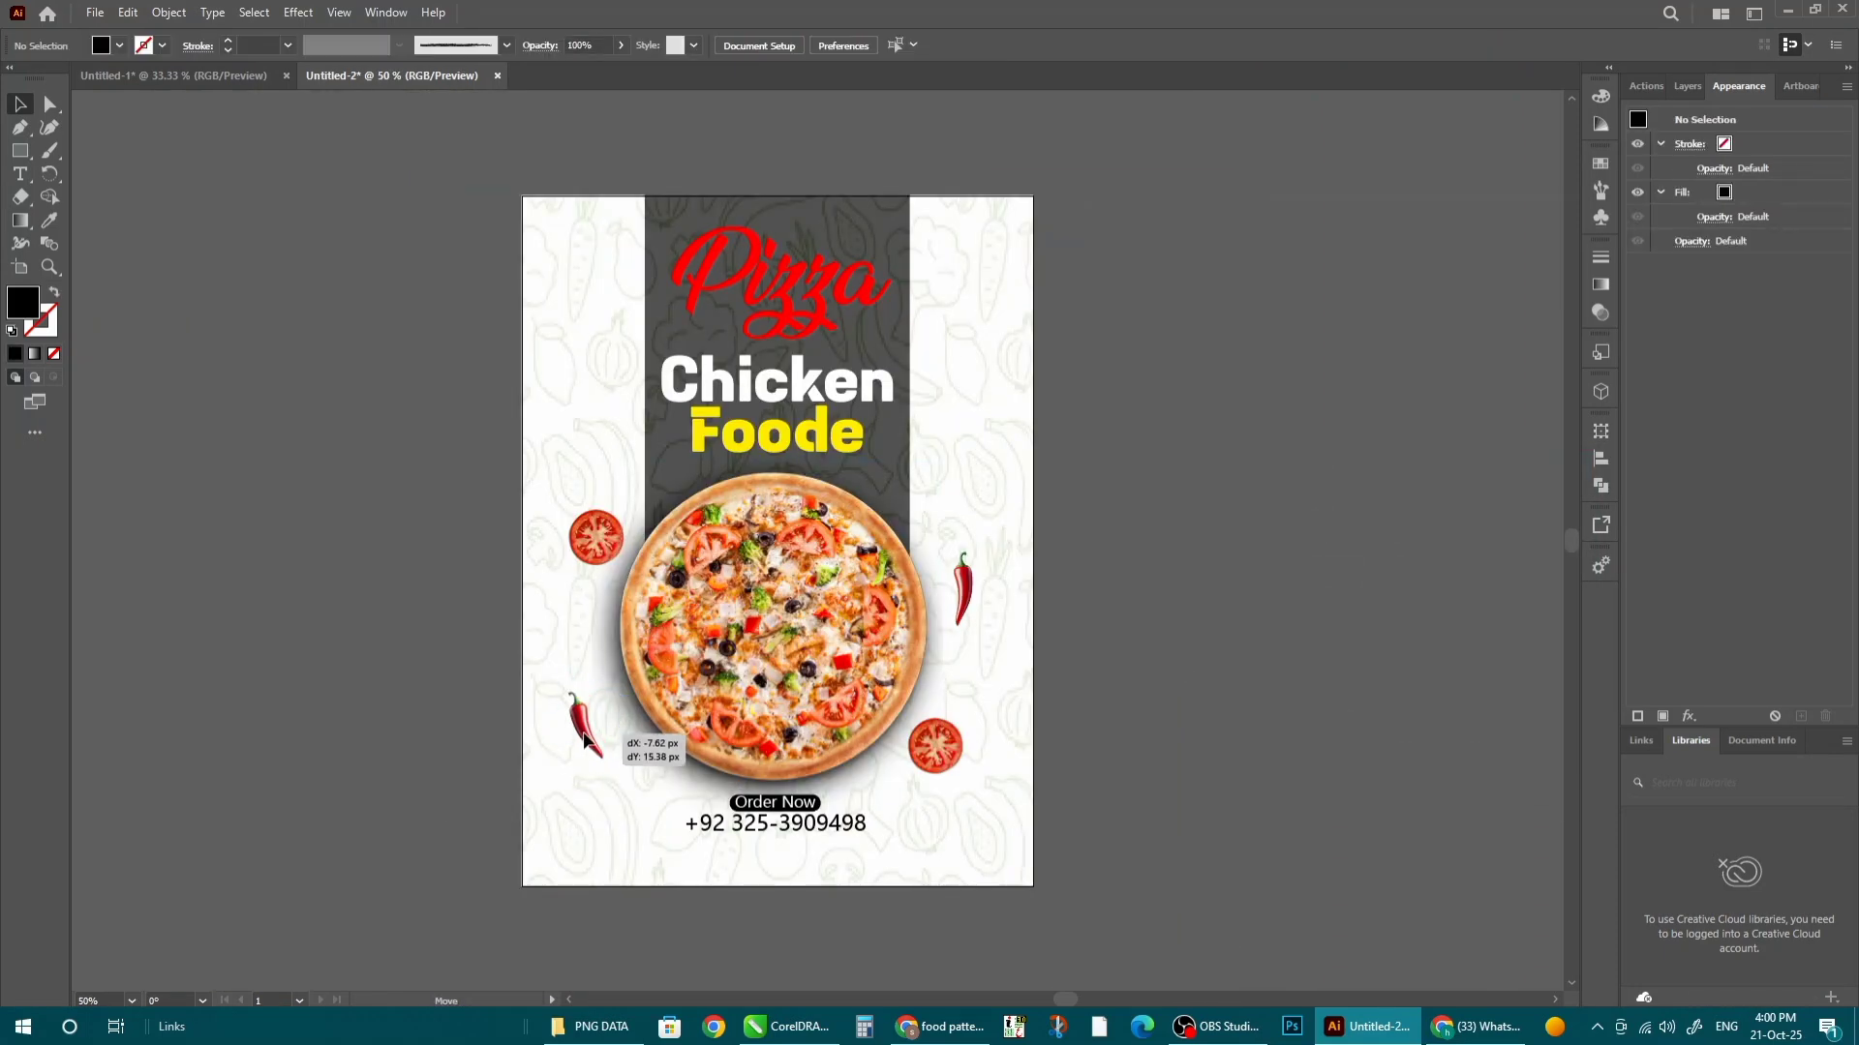
# - Shrink the tomato left of the pizza and replace the lower-right tomato with a copy of it
pyautogui.click(588, 734)
pyautogui.moveTo(942, 750); pyautogui.dragTo(944, 770)
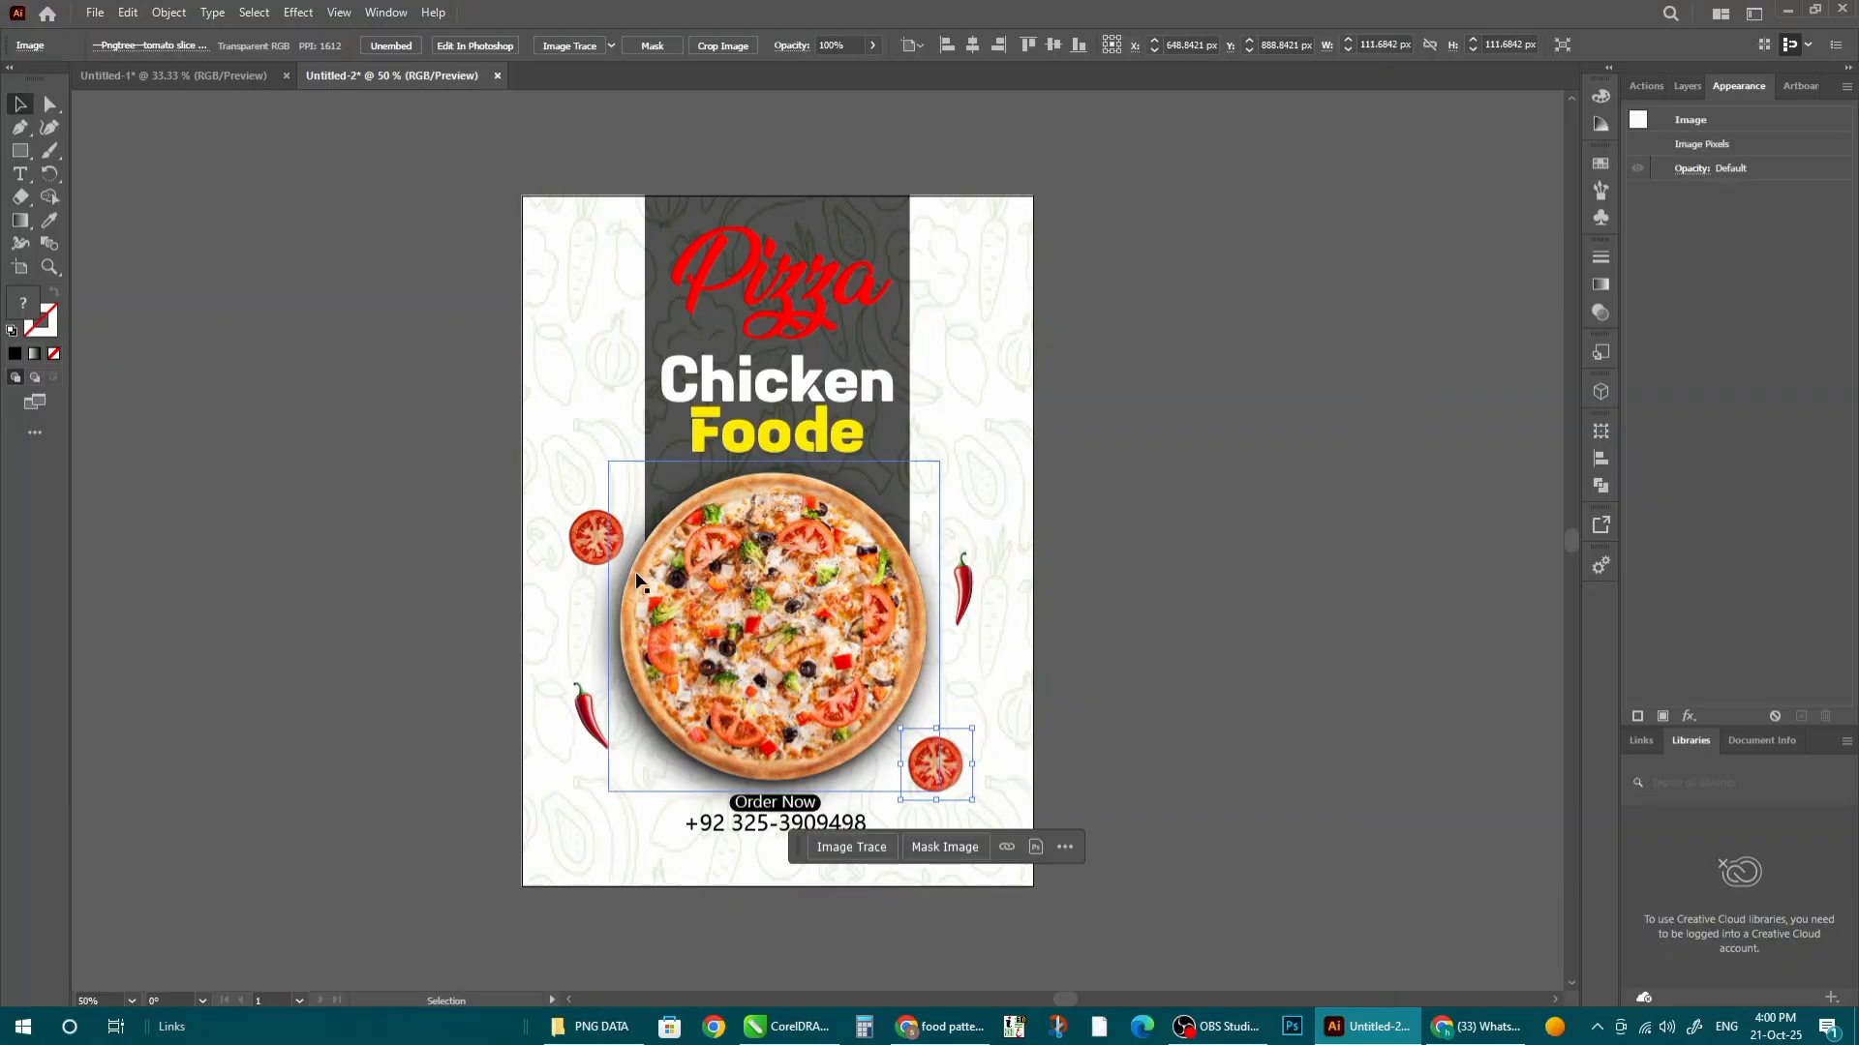
pyautogui.moveTo(589, 538)
pyautogui.mouseDown()
pyautogui.moveTo(626, 497)
pyautogui.moveTo(612, 512)
pyautogui.mouseUp()
pyautogui.click(935, 763)
pyautogui.press('Delete')
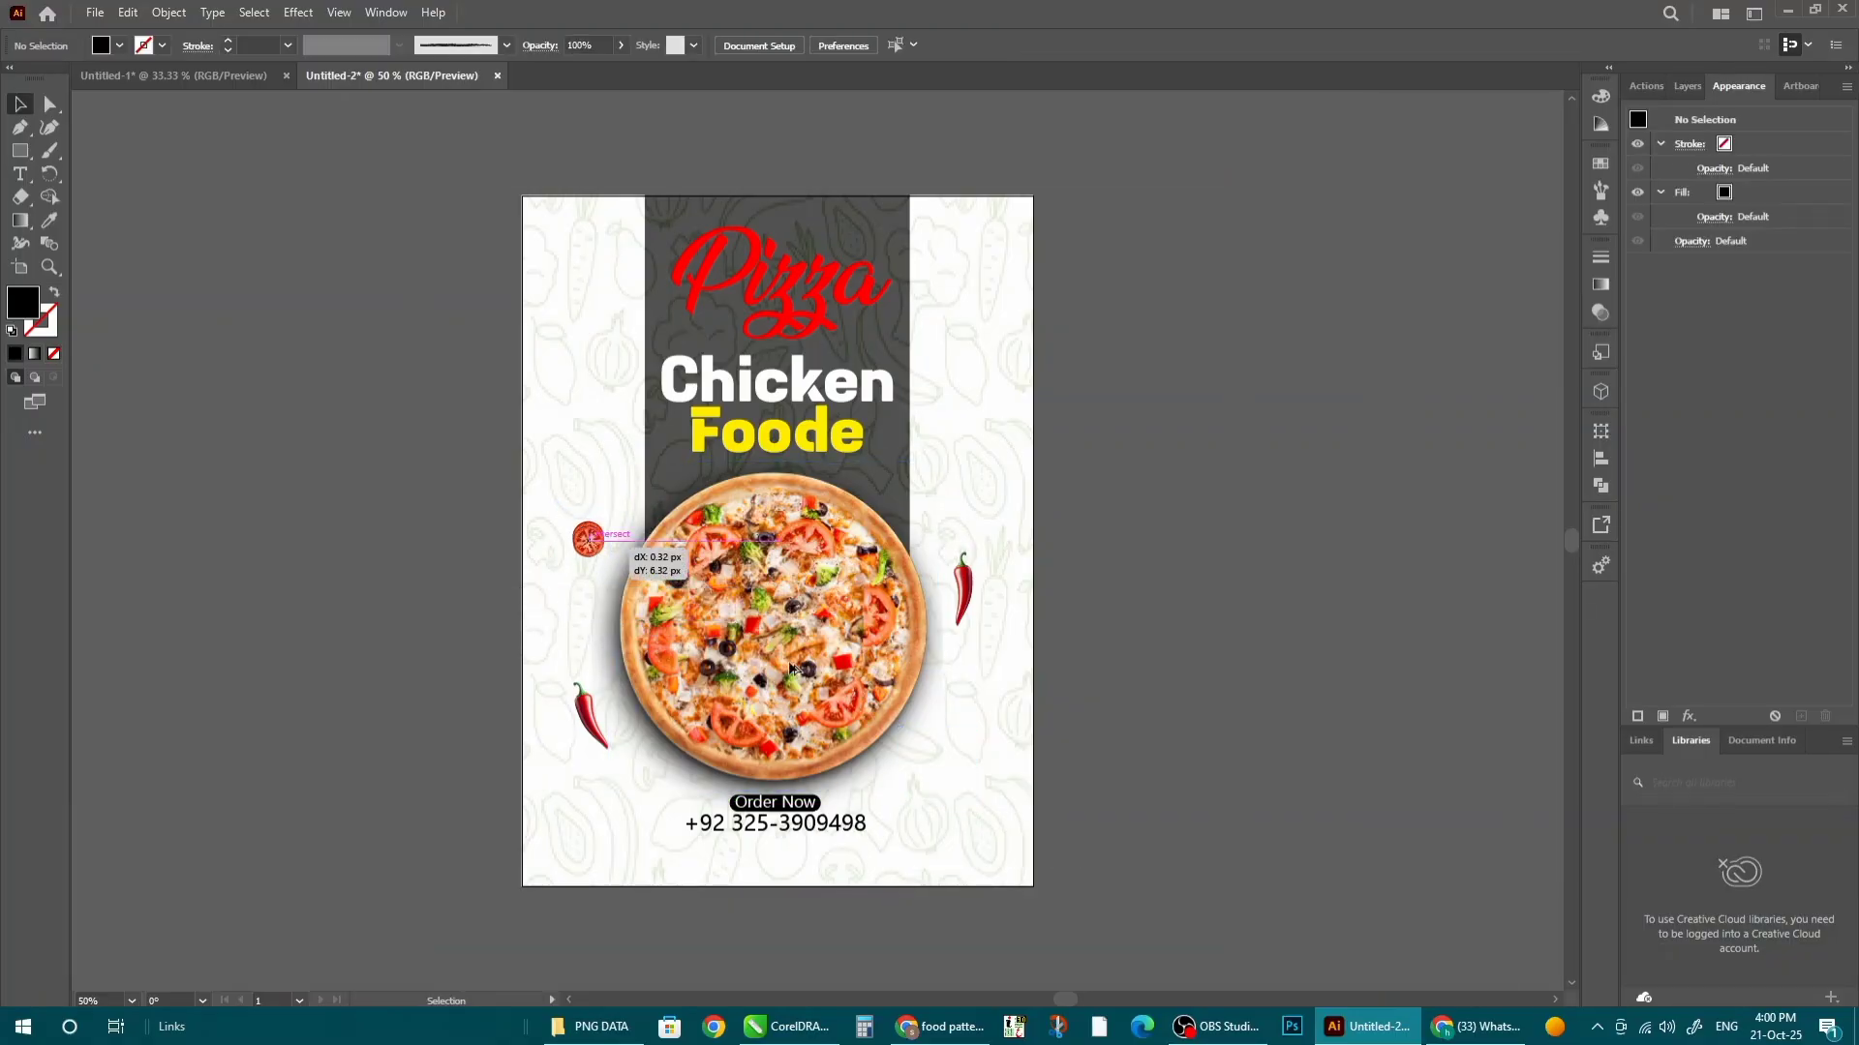
pyautogui.moveTo(936, 756); pyautogui.dragTo(936, 756)
# - Shrink and tilt the right chili, then replace the lower-left chili with a copy of it
pyautogui.click(962, 586)
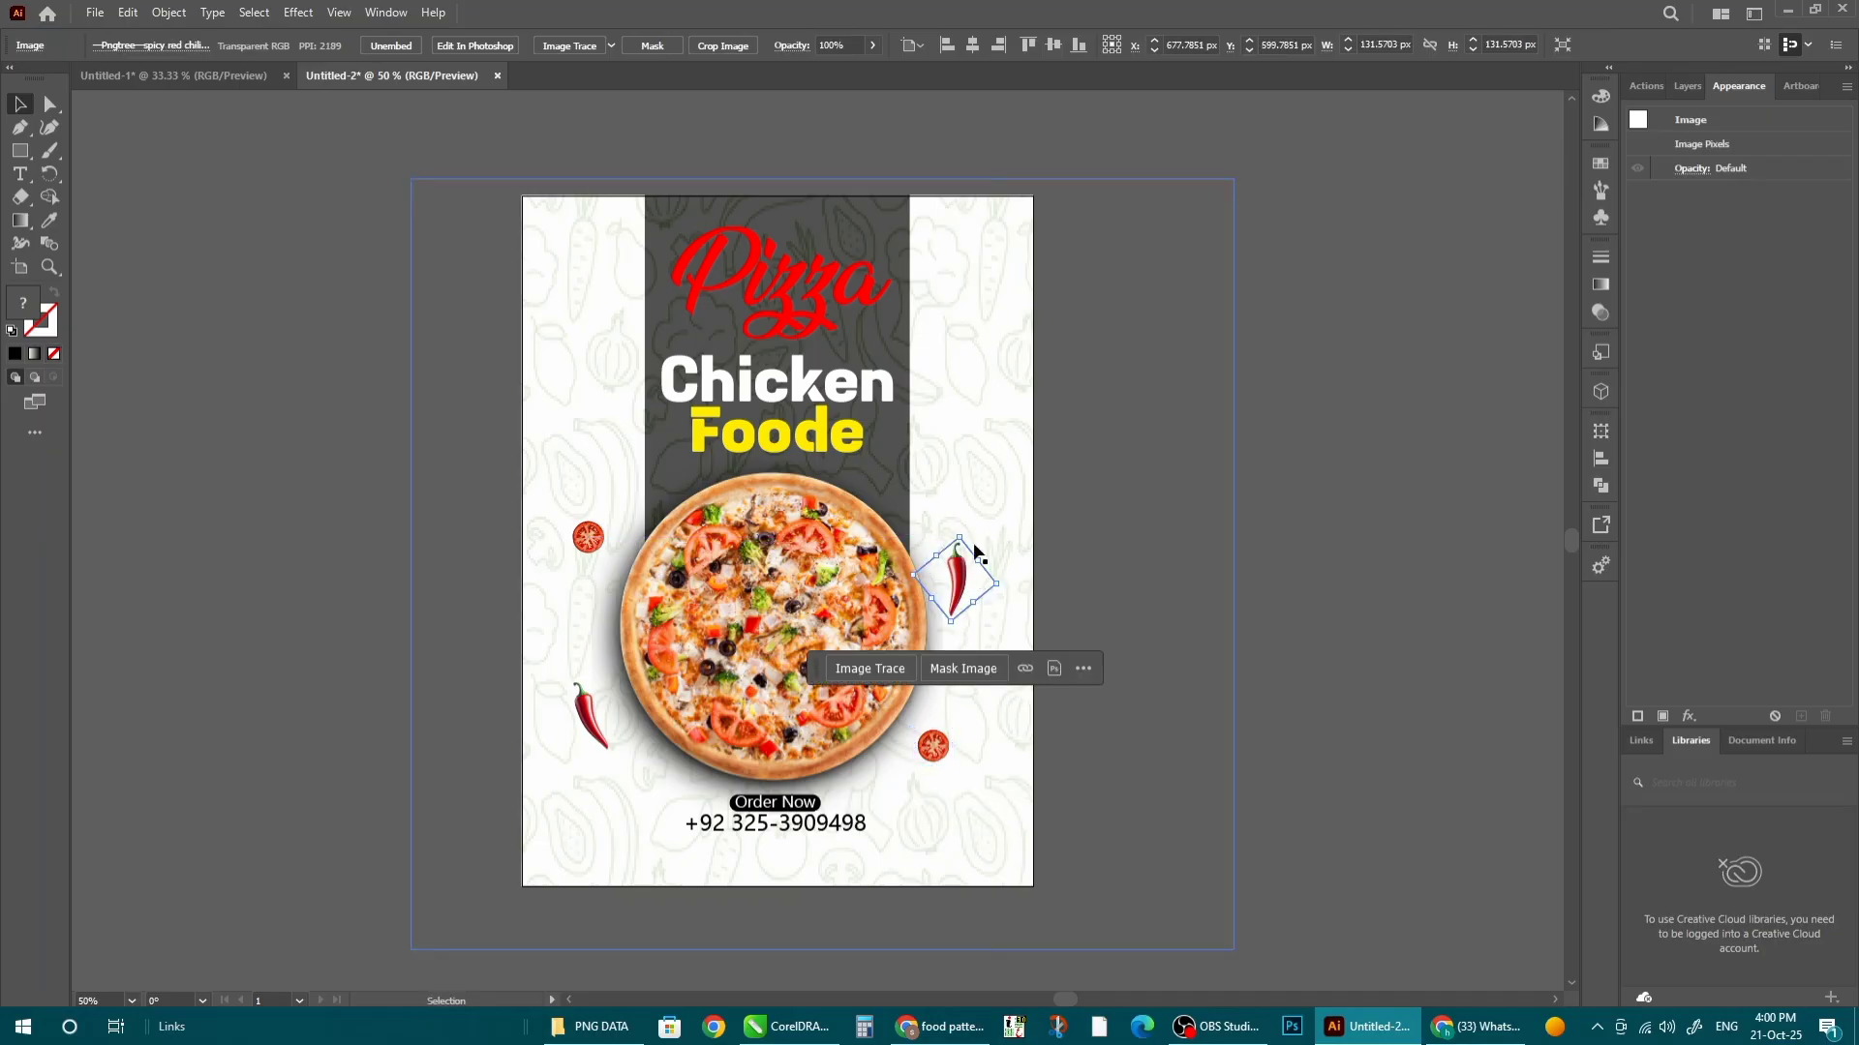
pyautogui.moveTo(989, 584); pyautogui.dragTo(946, 538)
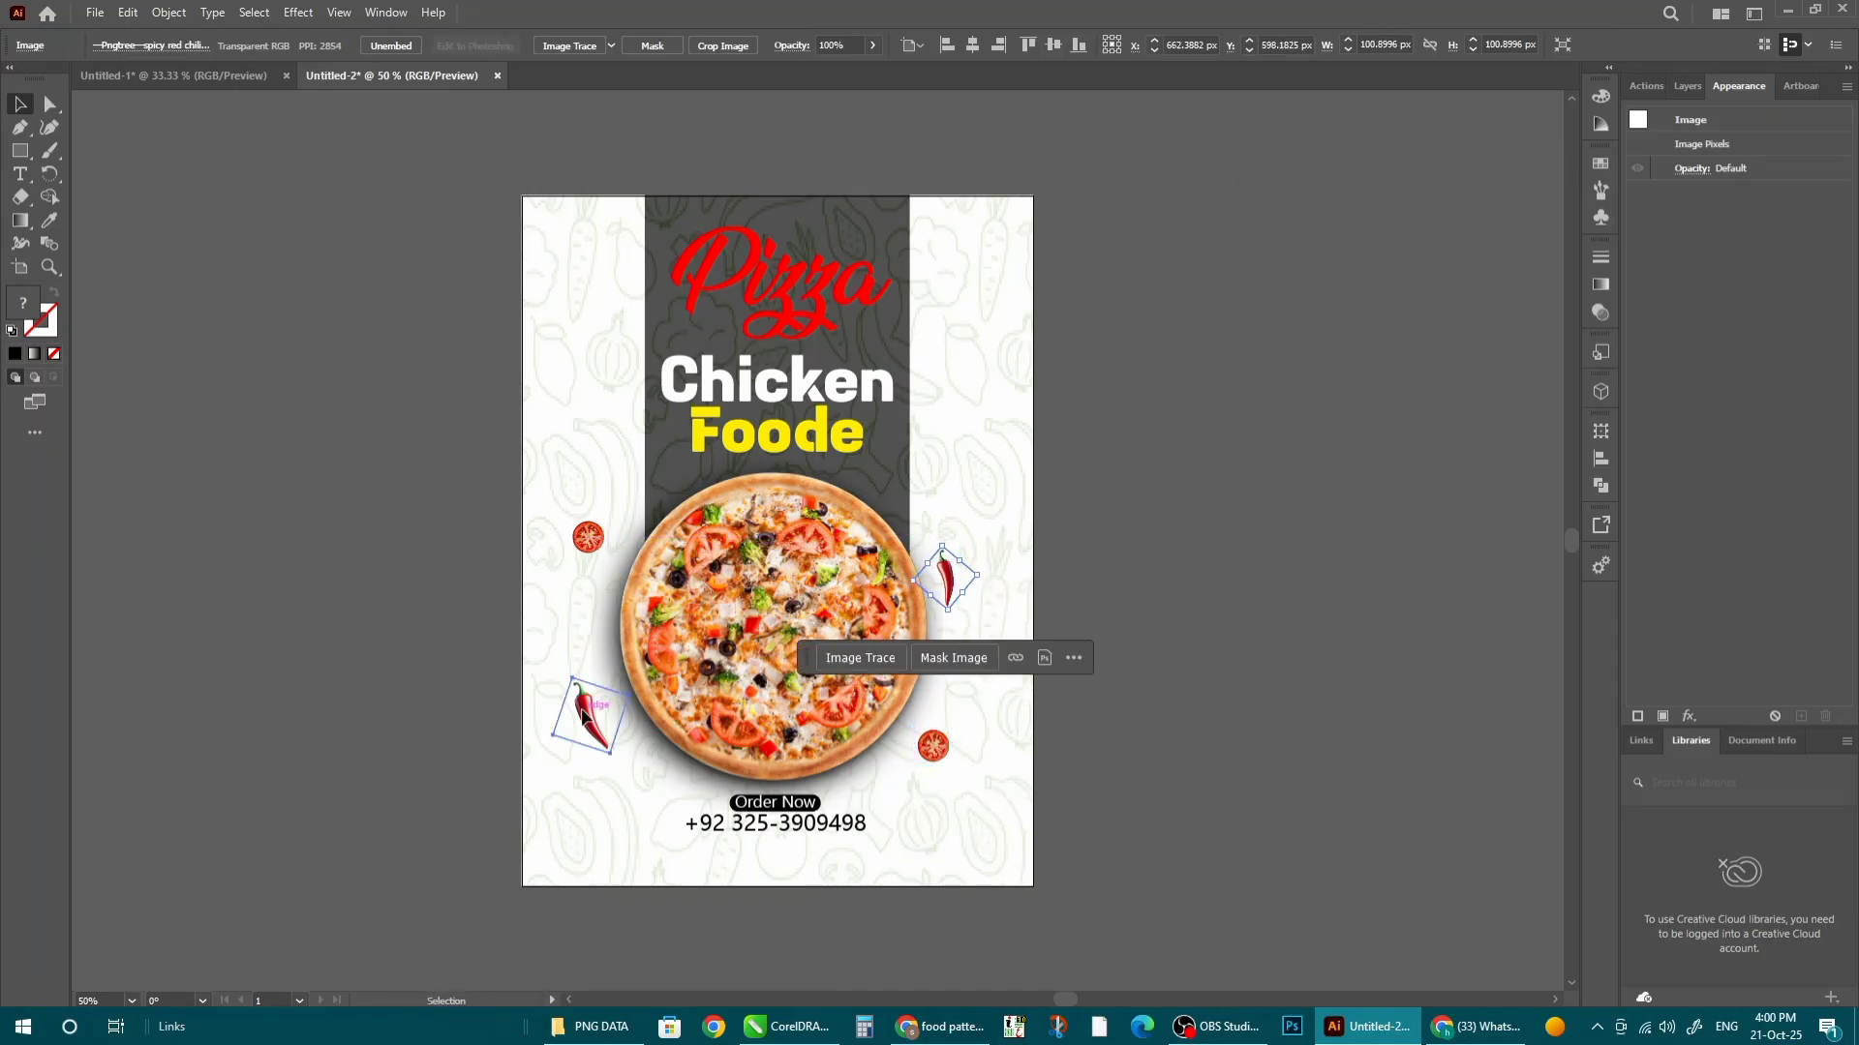
pyautogui.click(590, 721)
pyautogui.press('Delete')
pyautogui.moveTo(624, 701); pyautogui.dragTo(624, 704)
# - Reflect the lower-left chili copy vertically and rotate it into place
pyautogui.rightClick(620, 722)
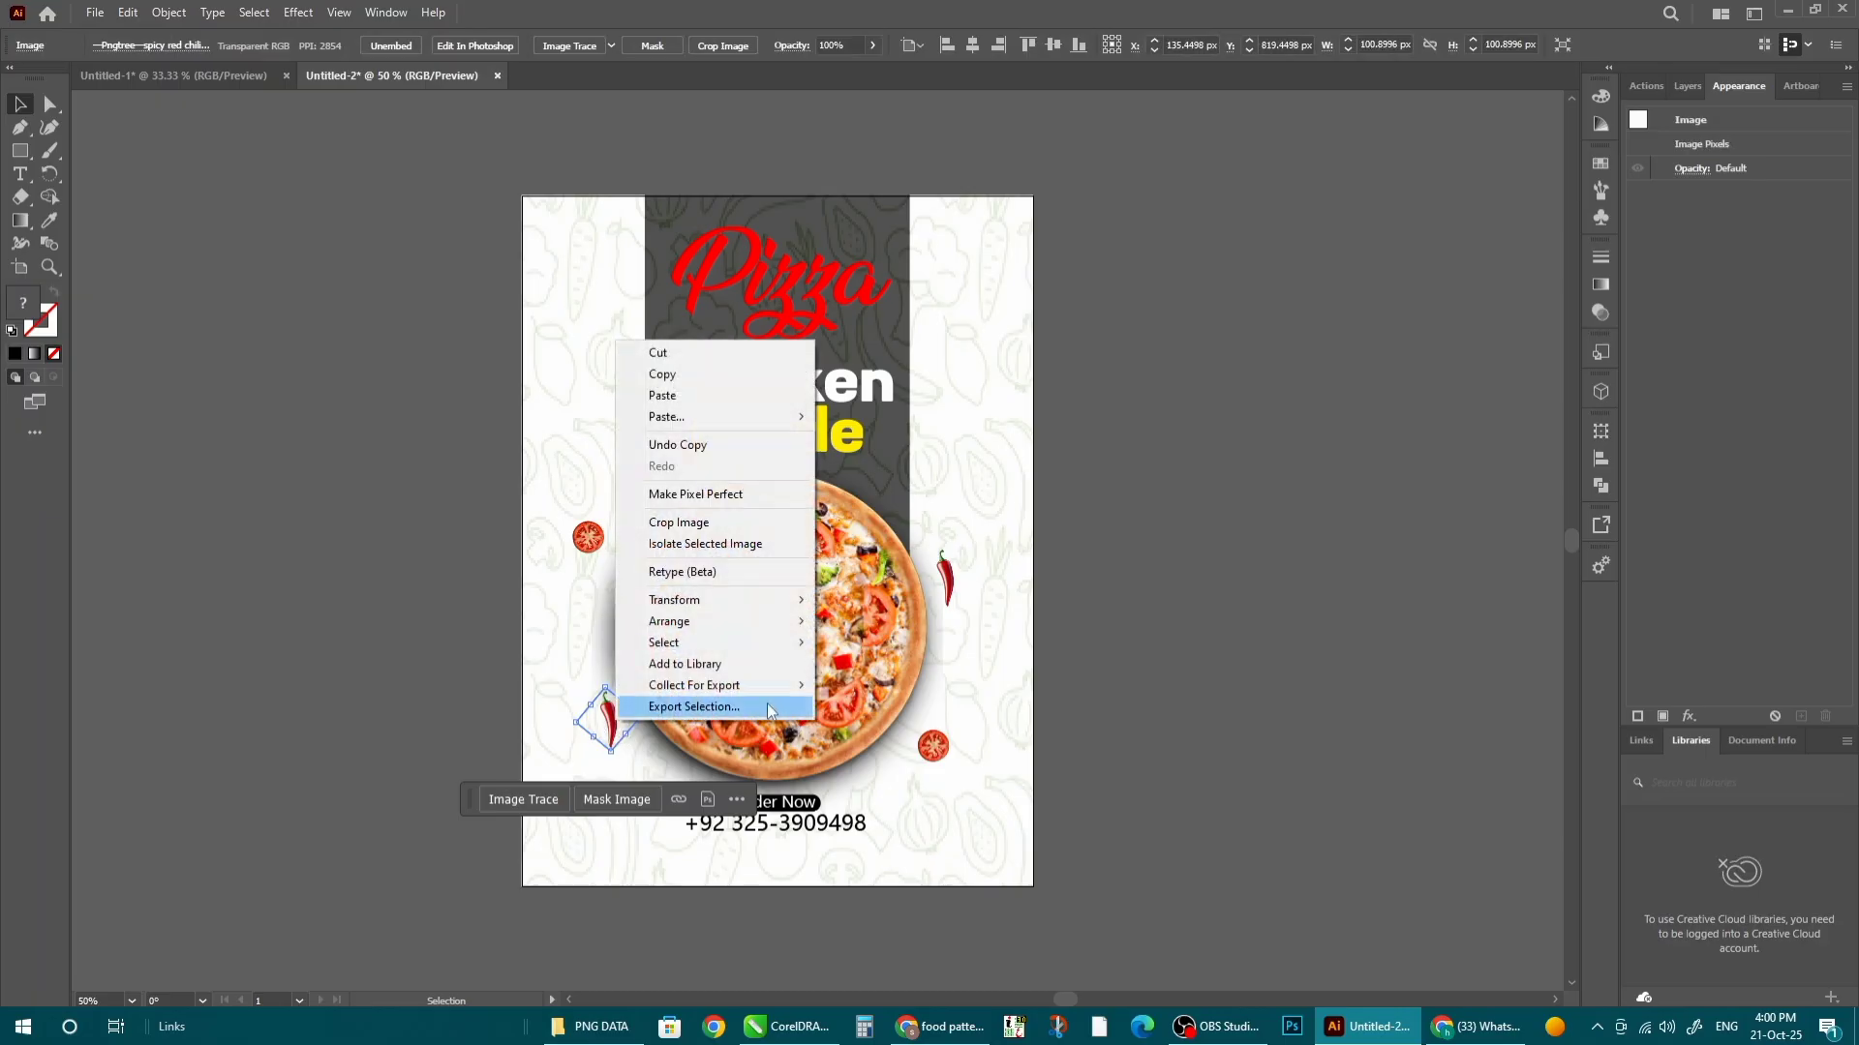
pyautogui.moveTo(765, 600)
pyautogui.click(865, 671)
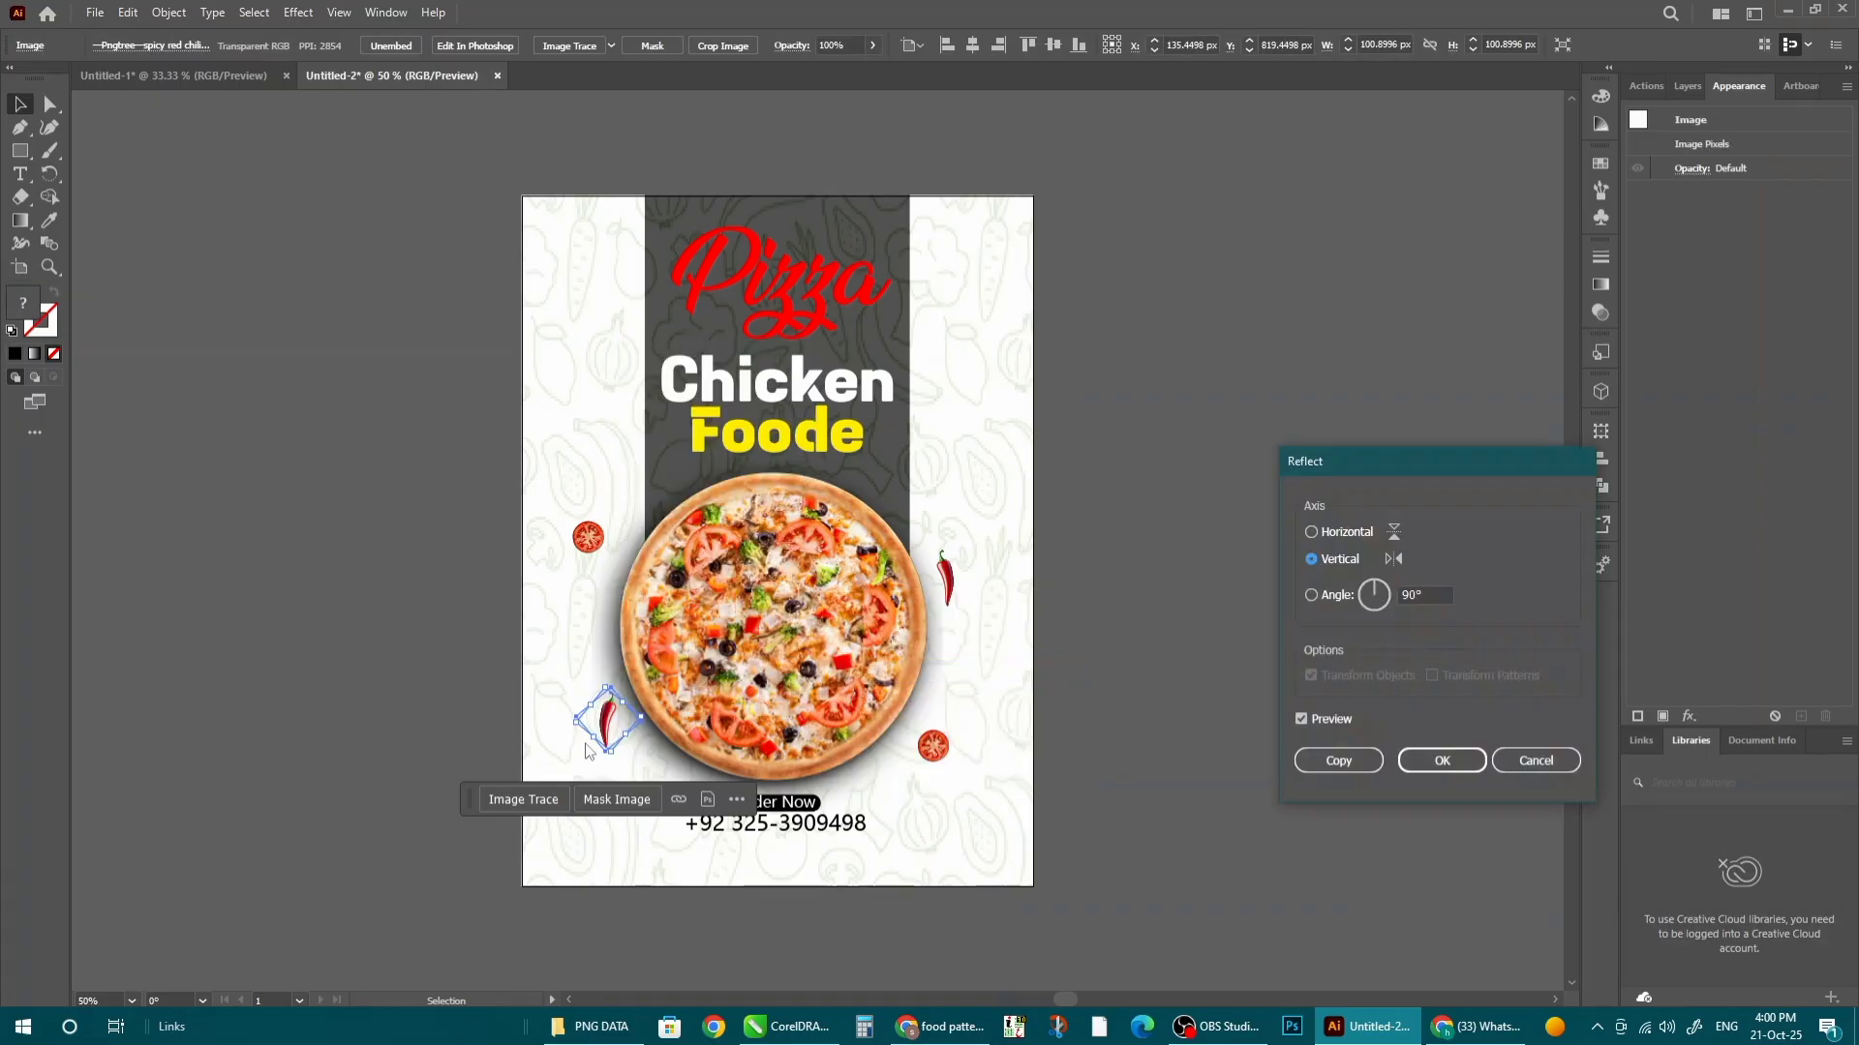
pyautogui.click(1415, 763)
pyautogui.scroll(2, 602, 765)
pyautogui.moveTo(540, 666); pyautogui.dragTo(581, 683)
pyautogui.scroll(-2, 600, 687)
pyautogui.click(937, 741)
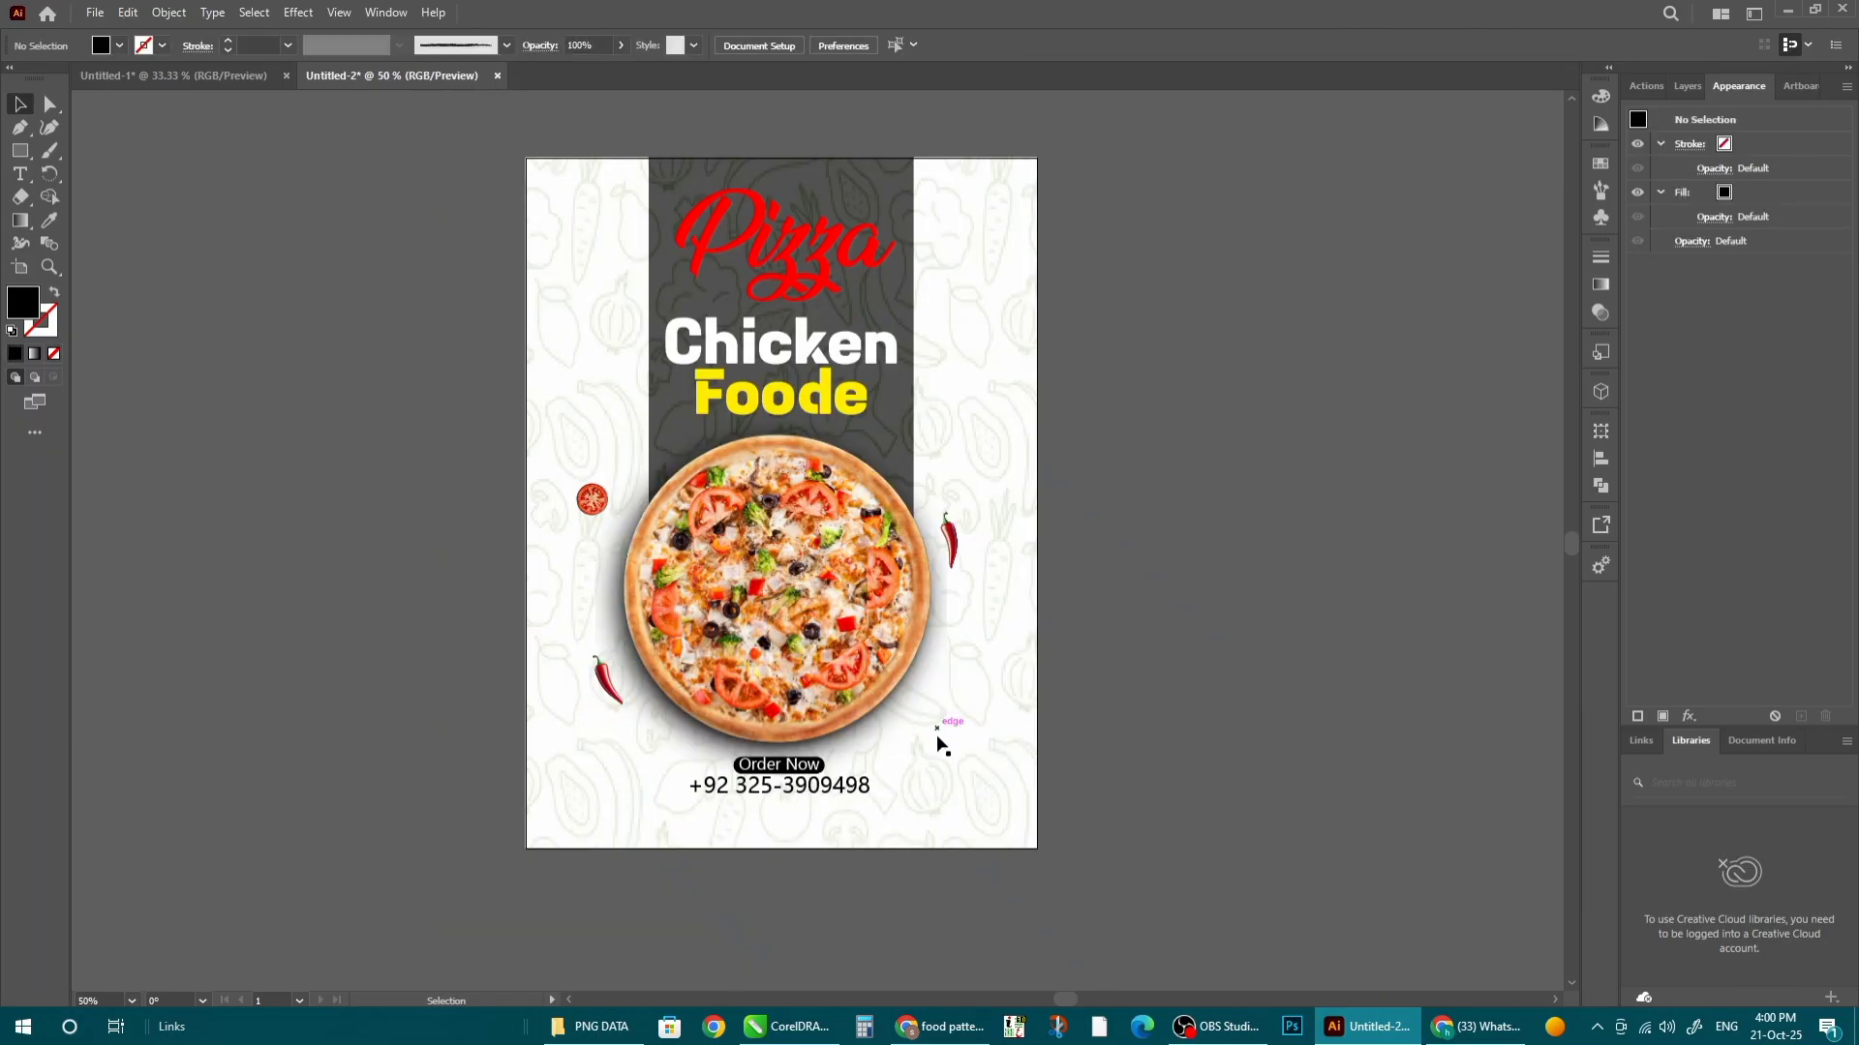
pyautogui.hotkey('alt', 'Tab')
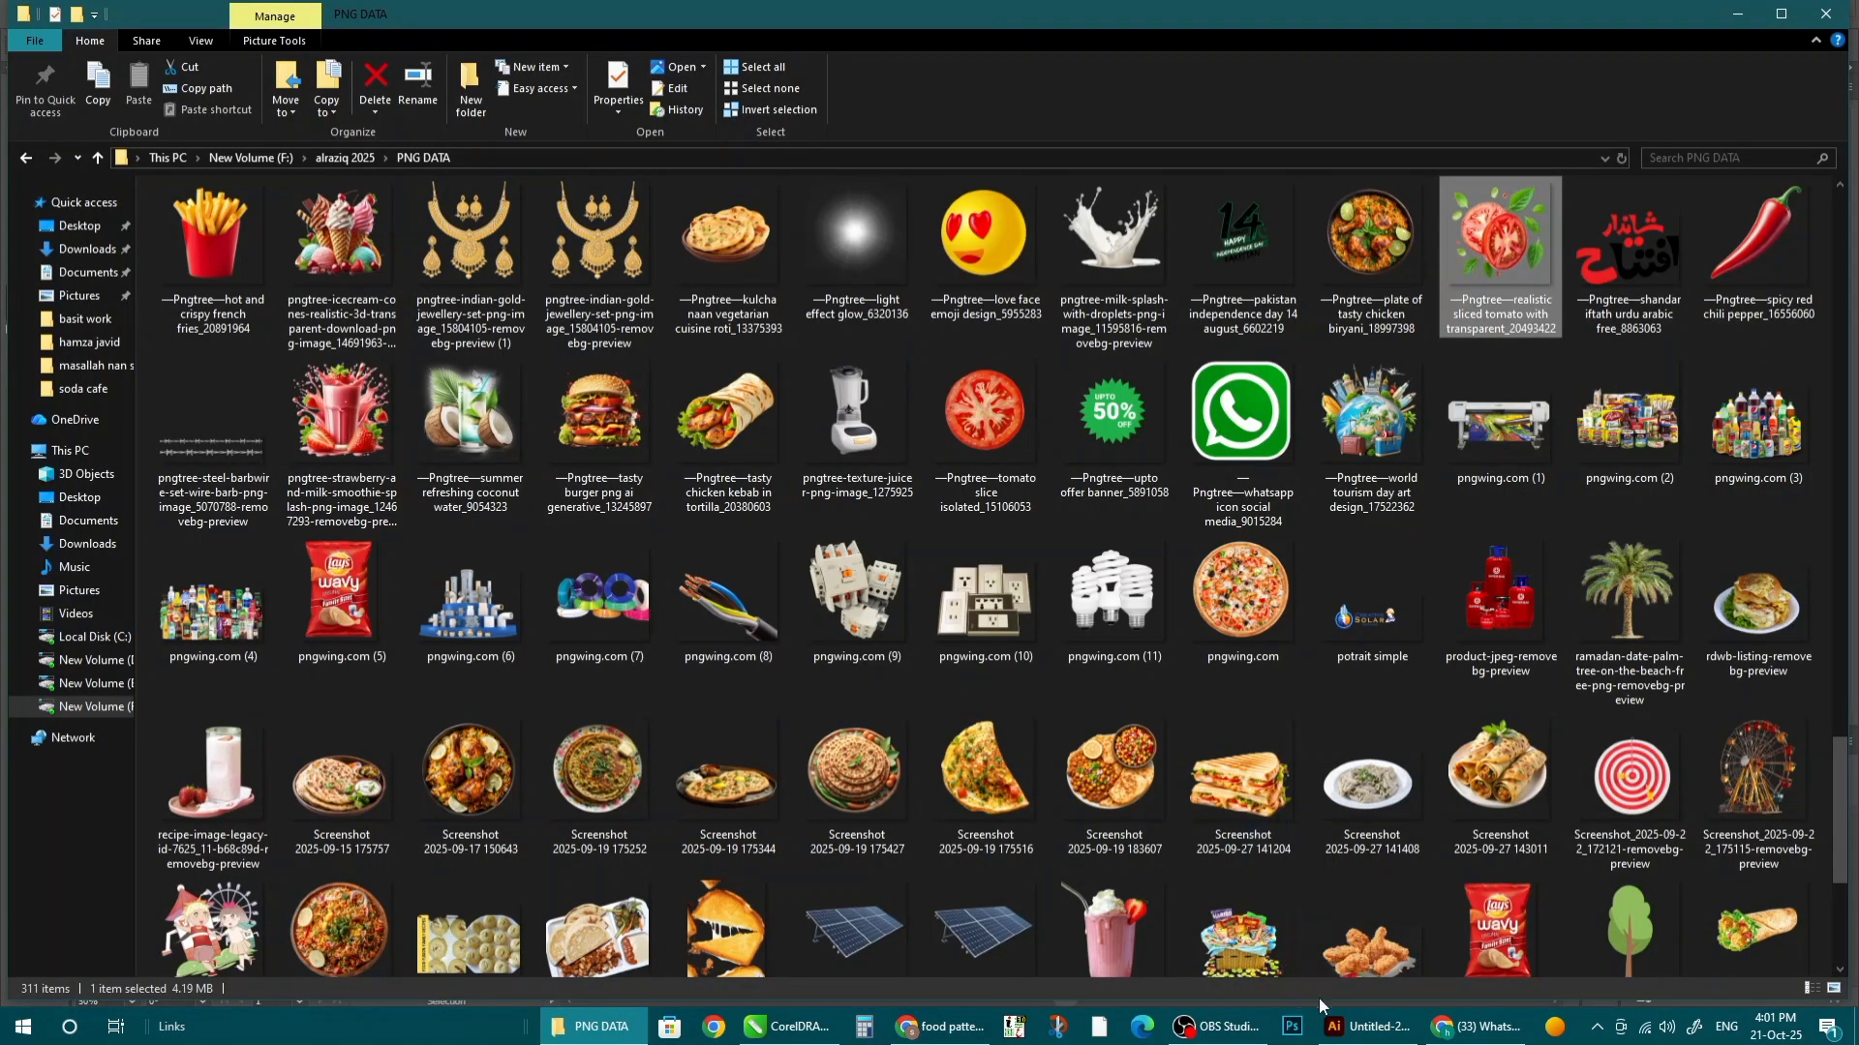
# - Place and embed the leafy sliced-tomato PNG, shrinking it at the pizza's lower right
pyautogui.moveTo(1319, 1006); pyautogui.dragTo(944, 617)
pyautogui.click(385, 45)
pyautogui.moveTo(1149, 414); pyautogui.dragTo(834, 727)
pyautogui.moveTo(804, 765); pyautogui.dragTo(933, 689)
pyautogui.scroll(1, 933, 689)
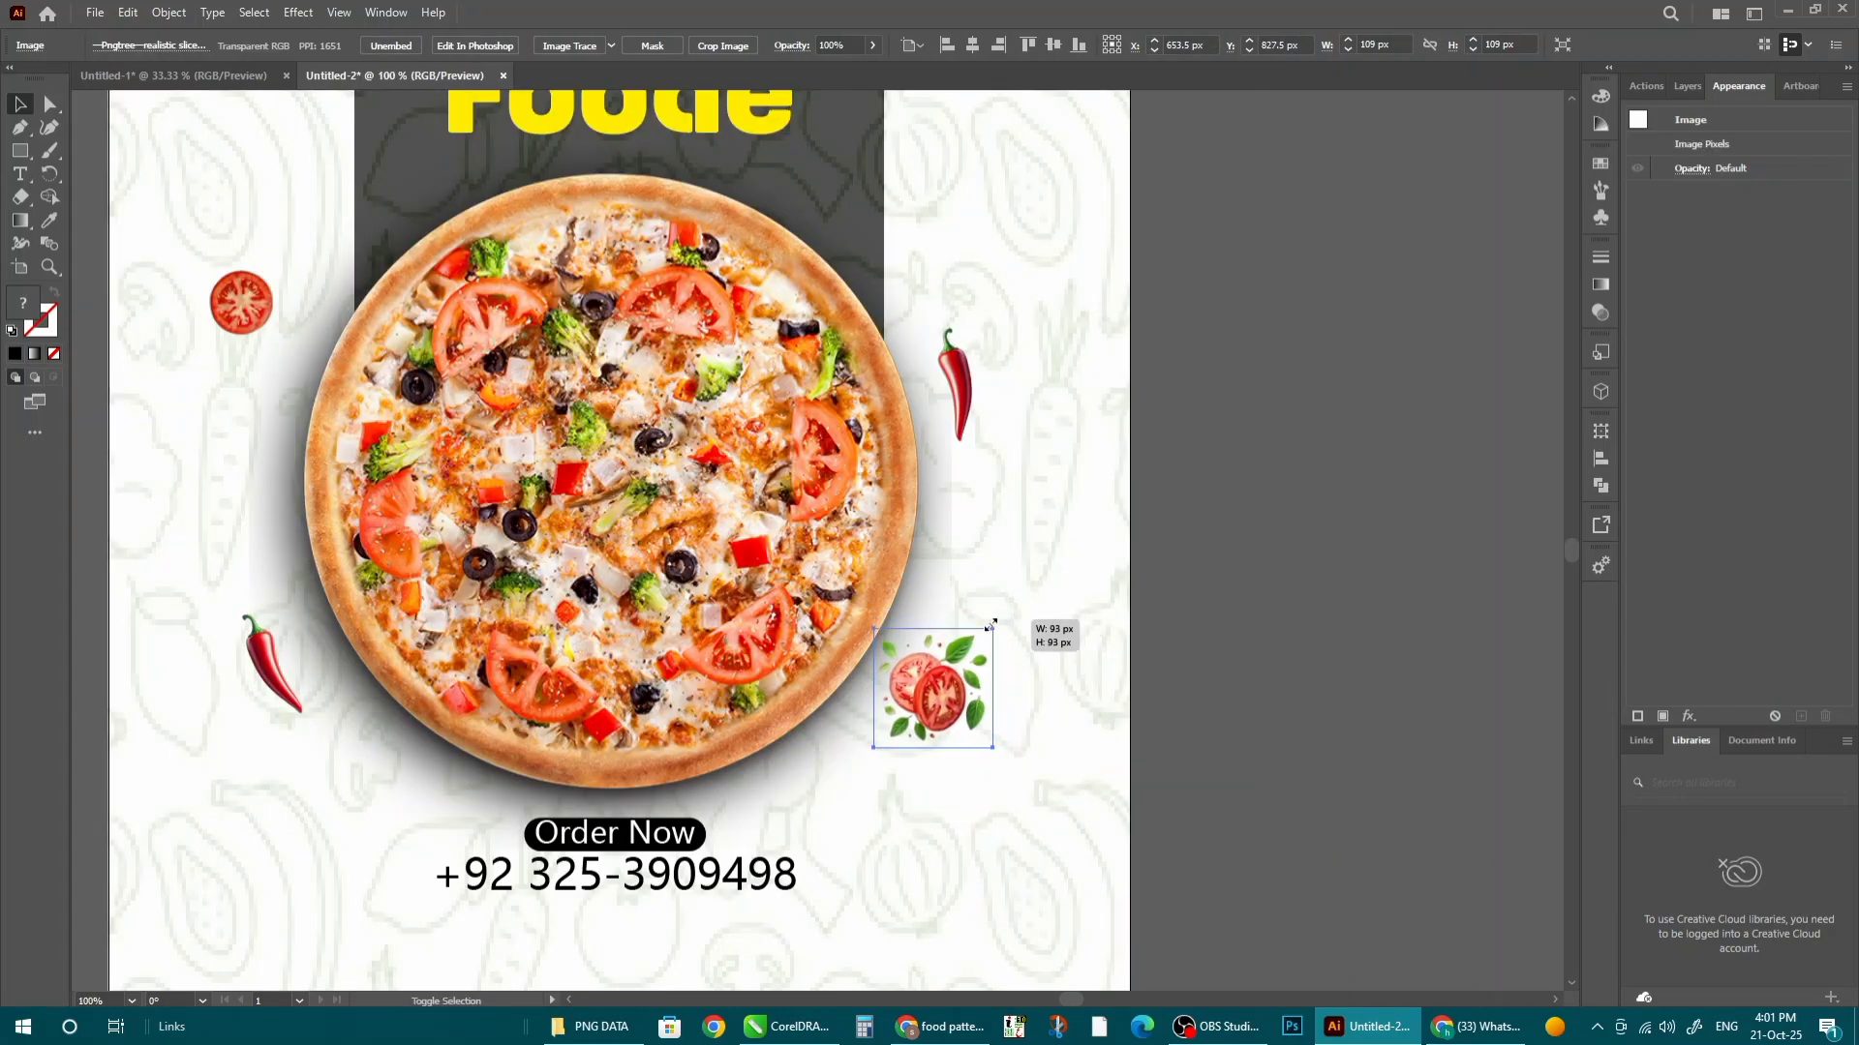
pyautogui.click(1306, 713)
# - Replace the plain tomato slice left of the pizza with a copy of the leafy tomato
pyautogui.click(465, 450)
pyautogui.press('Delete')
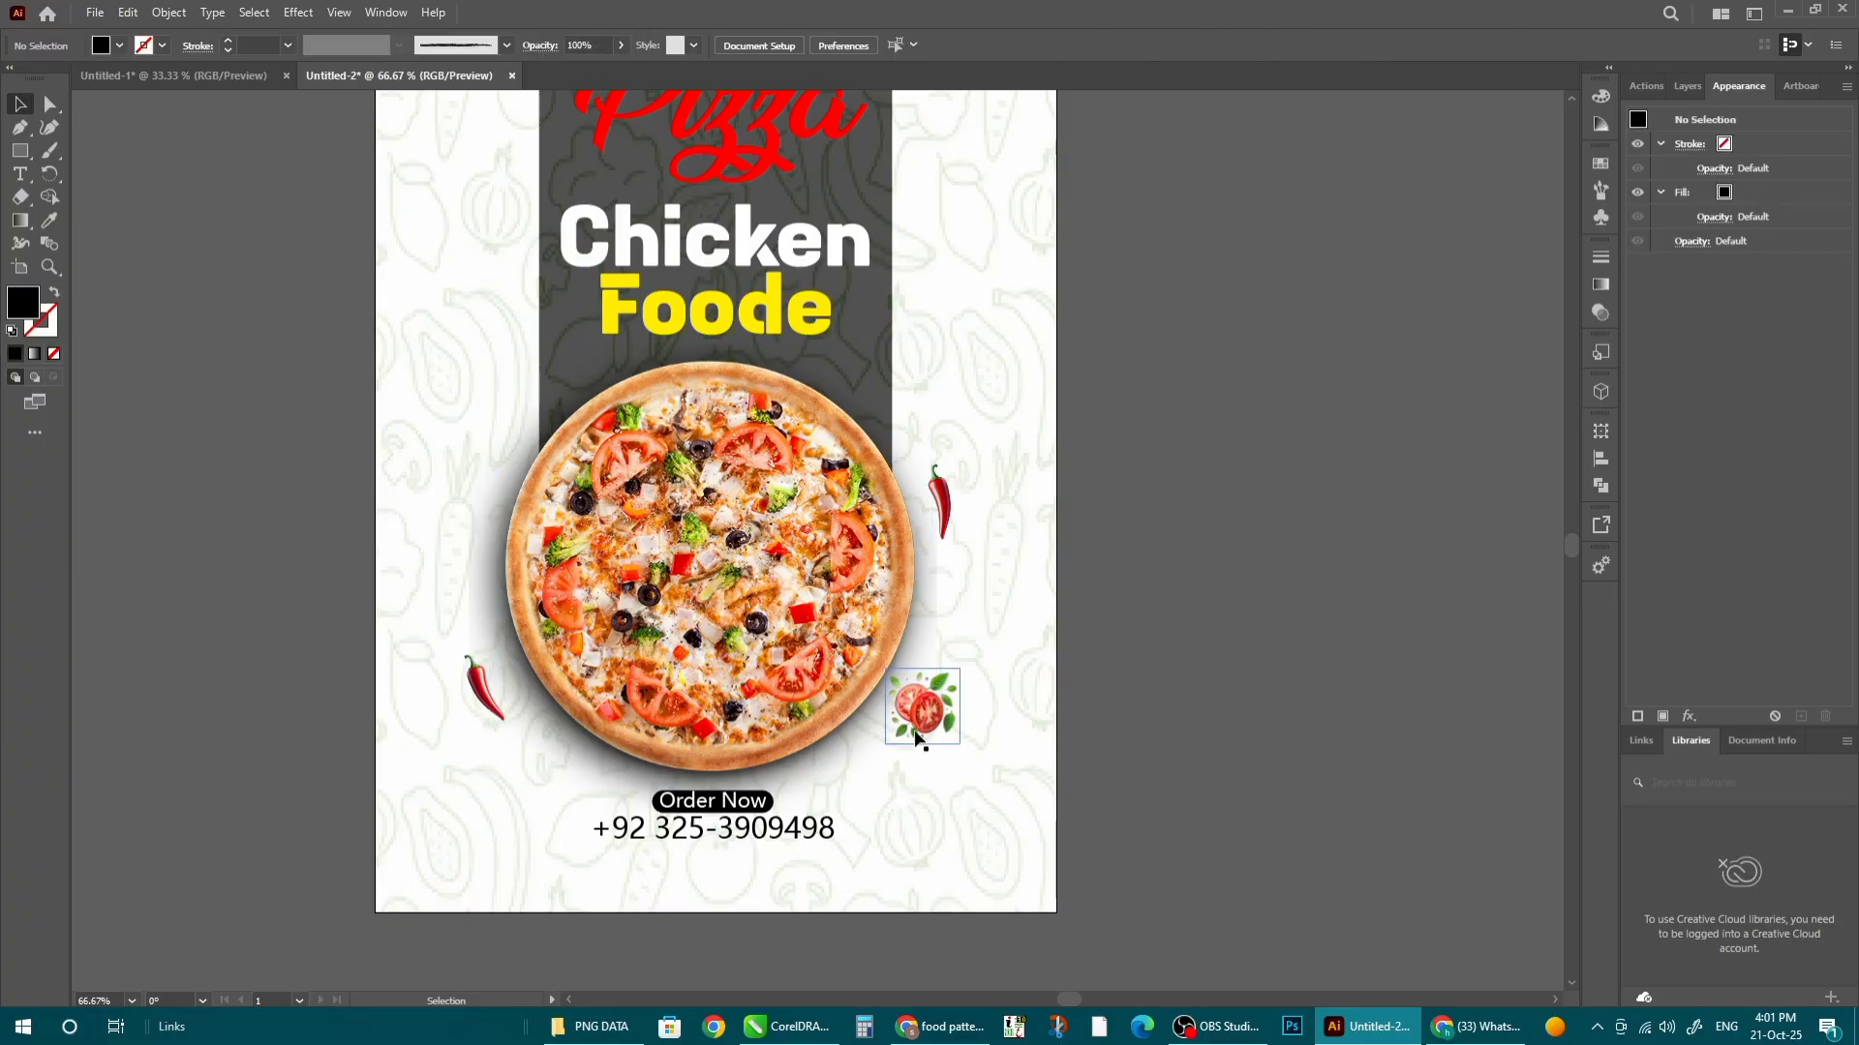
pyautogui.moveTo(933, 717); pyautogui.dragTo(475, 470)
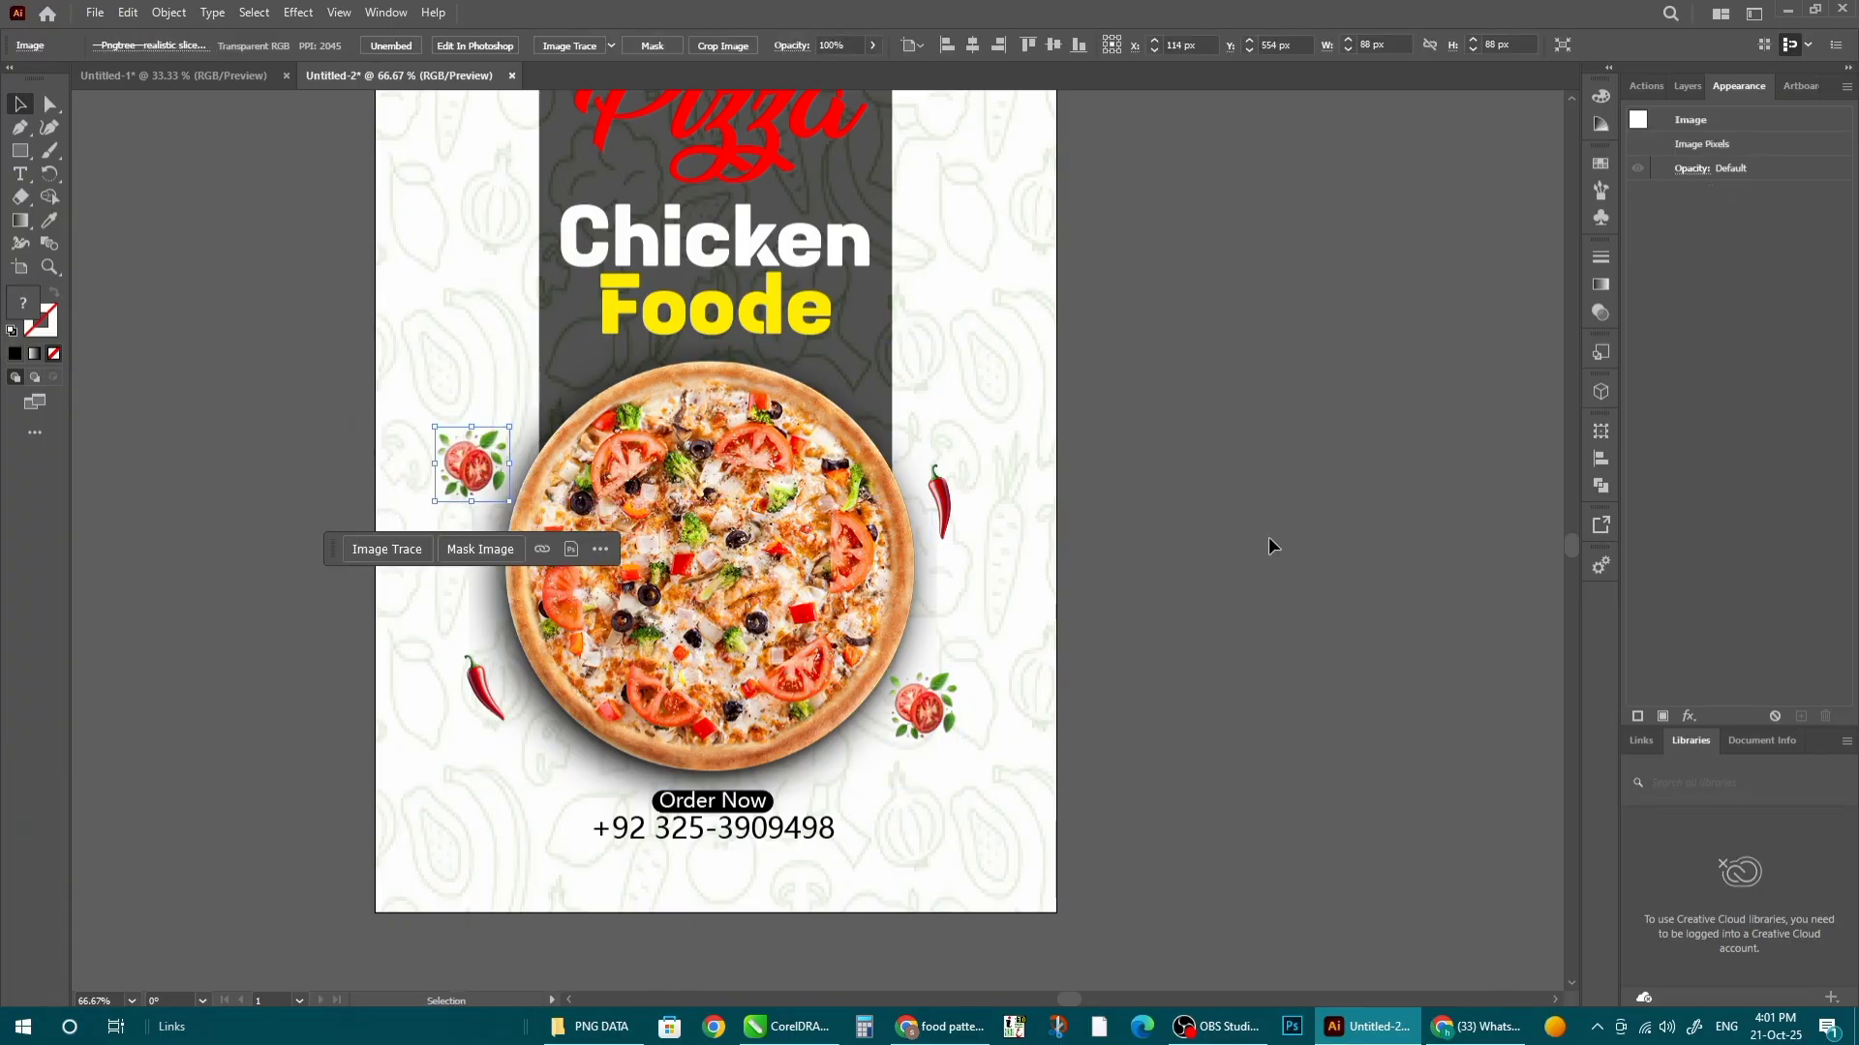
pyautogui.click(1269, 539)
pyautogui.scroll(-1, 861, 572)
# - Set the doodle background group's opacity to 11%
pyautogui.doubleClick(1080, 484)
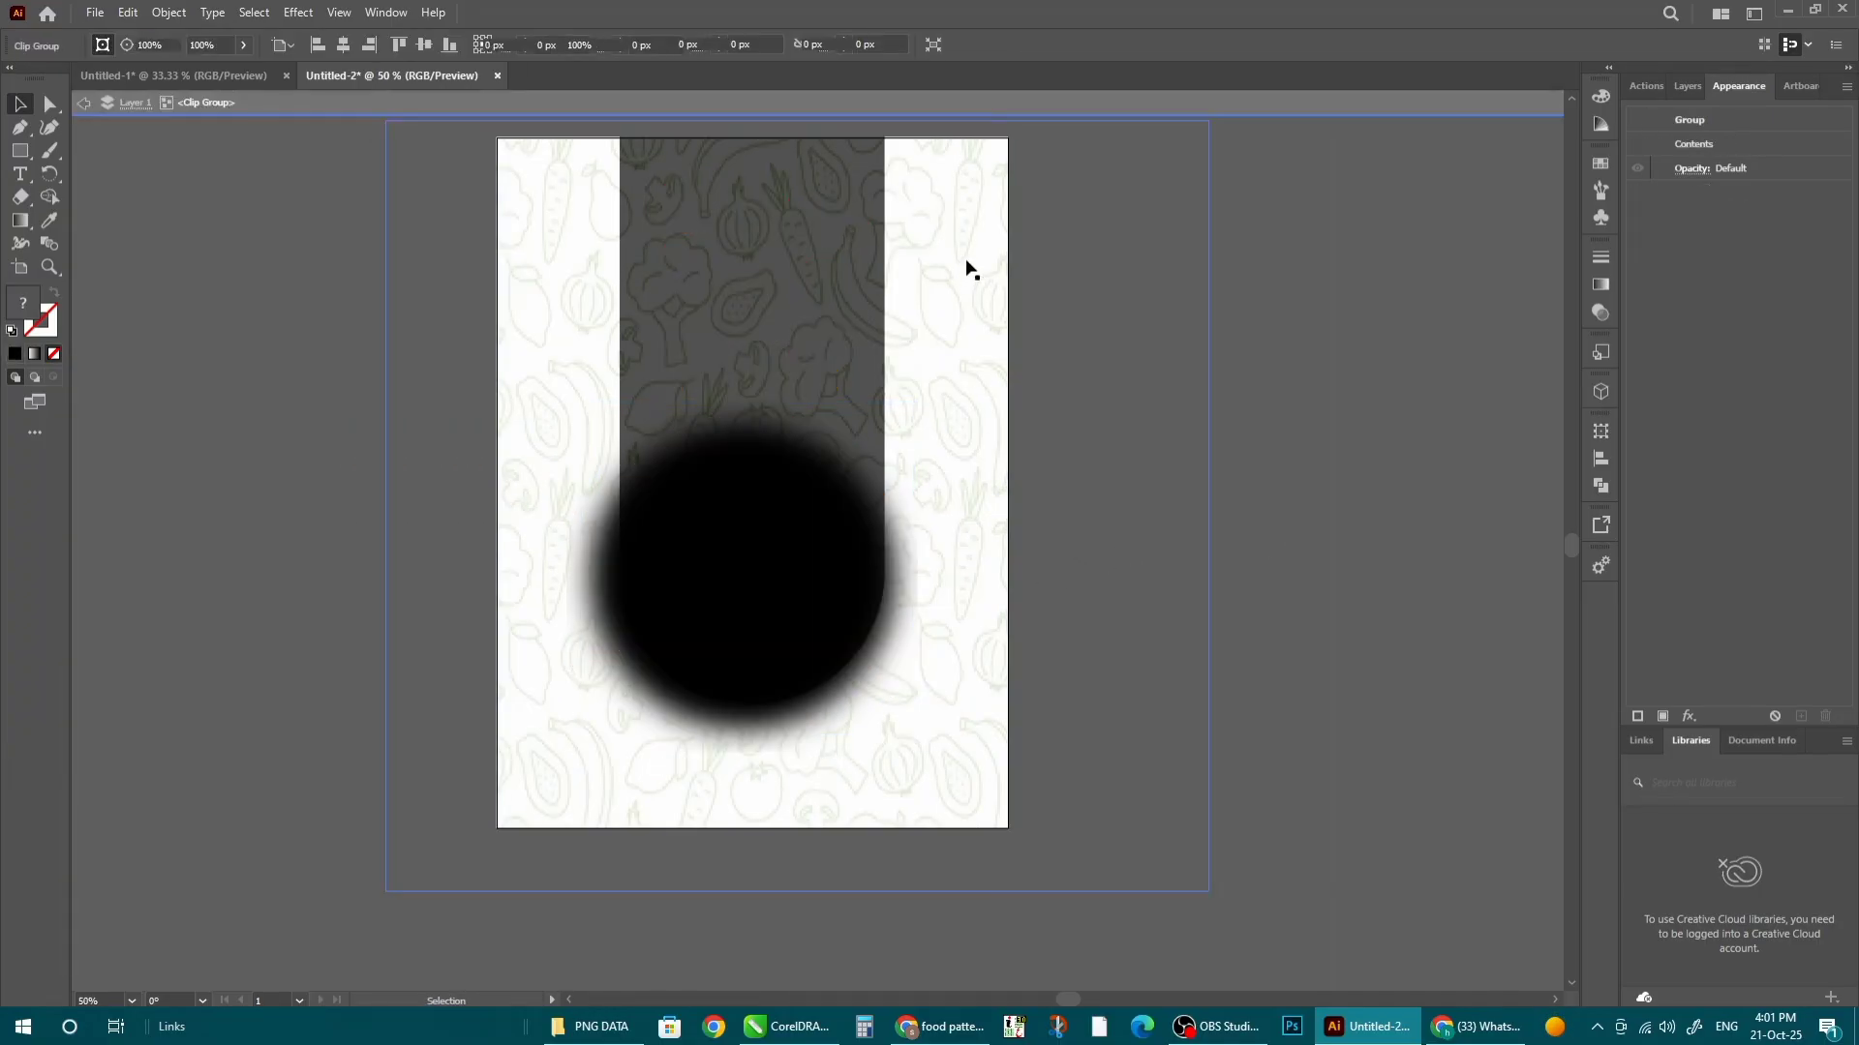
pyautogui.moveTo(794, 68); pyautogui.dragTo(783, 72)
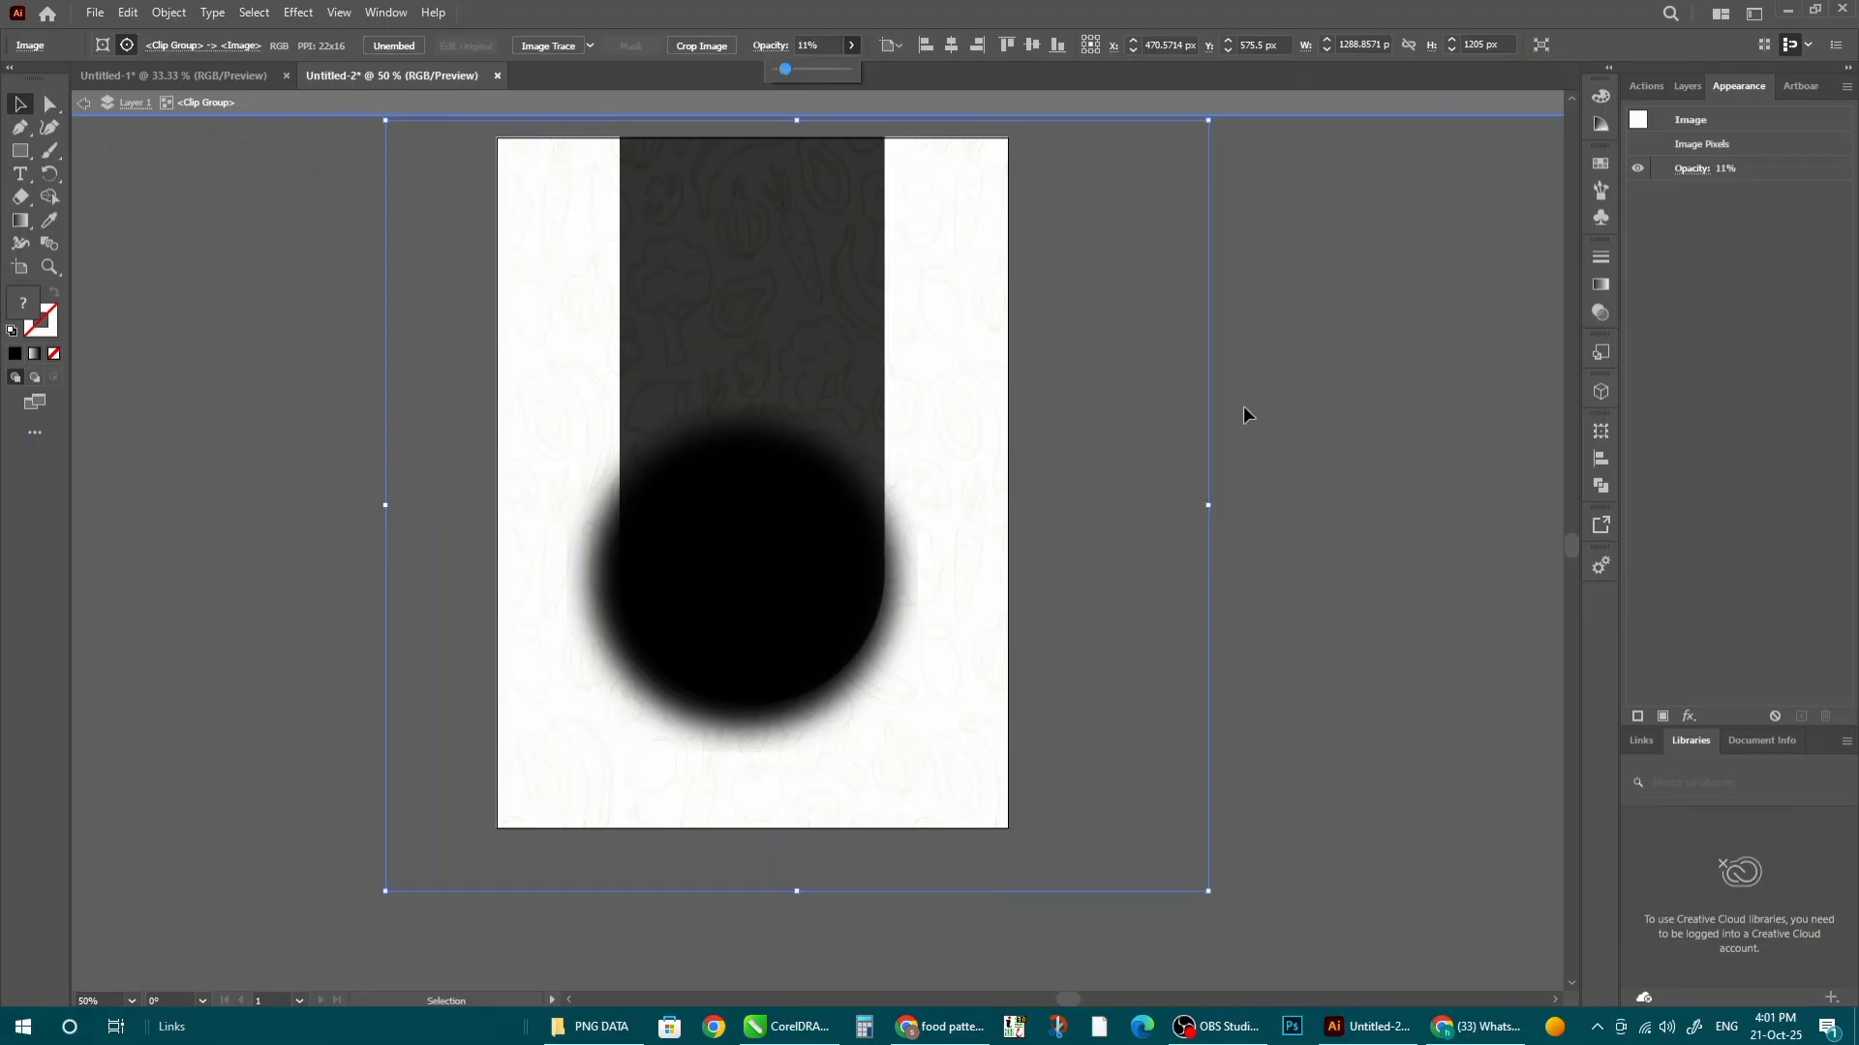
pyautogui.doubleClick(1247, 562)
pyautogui.scroll(2, 848, 763)
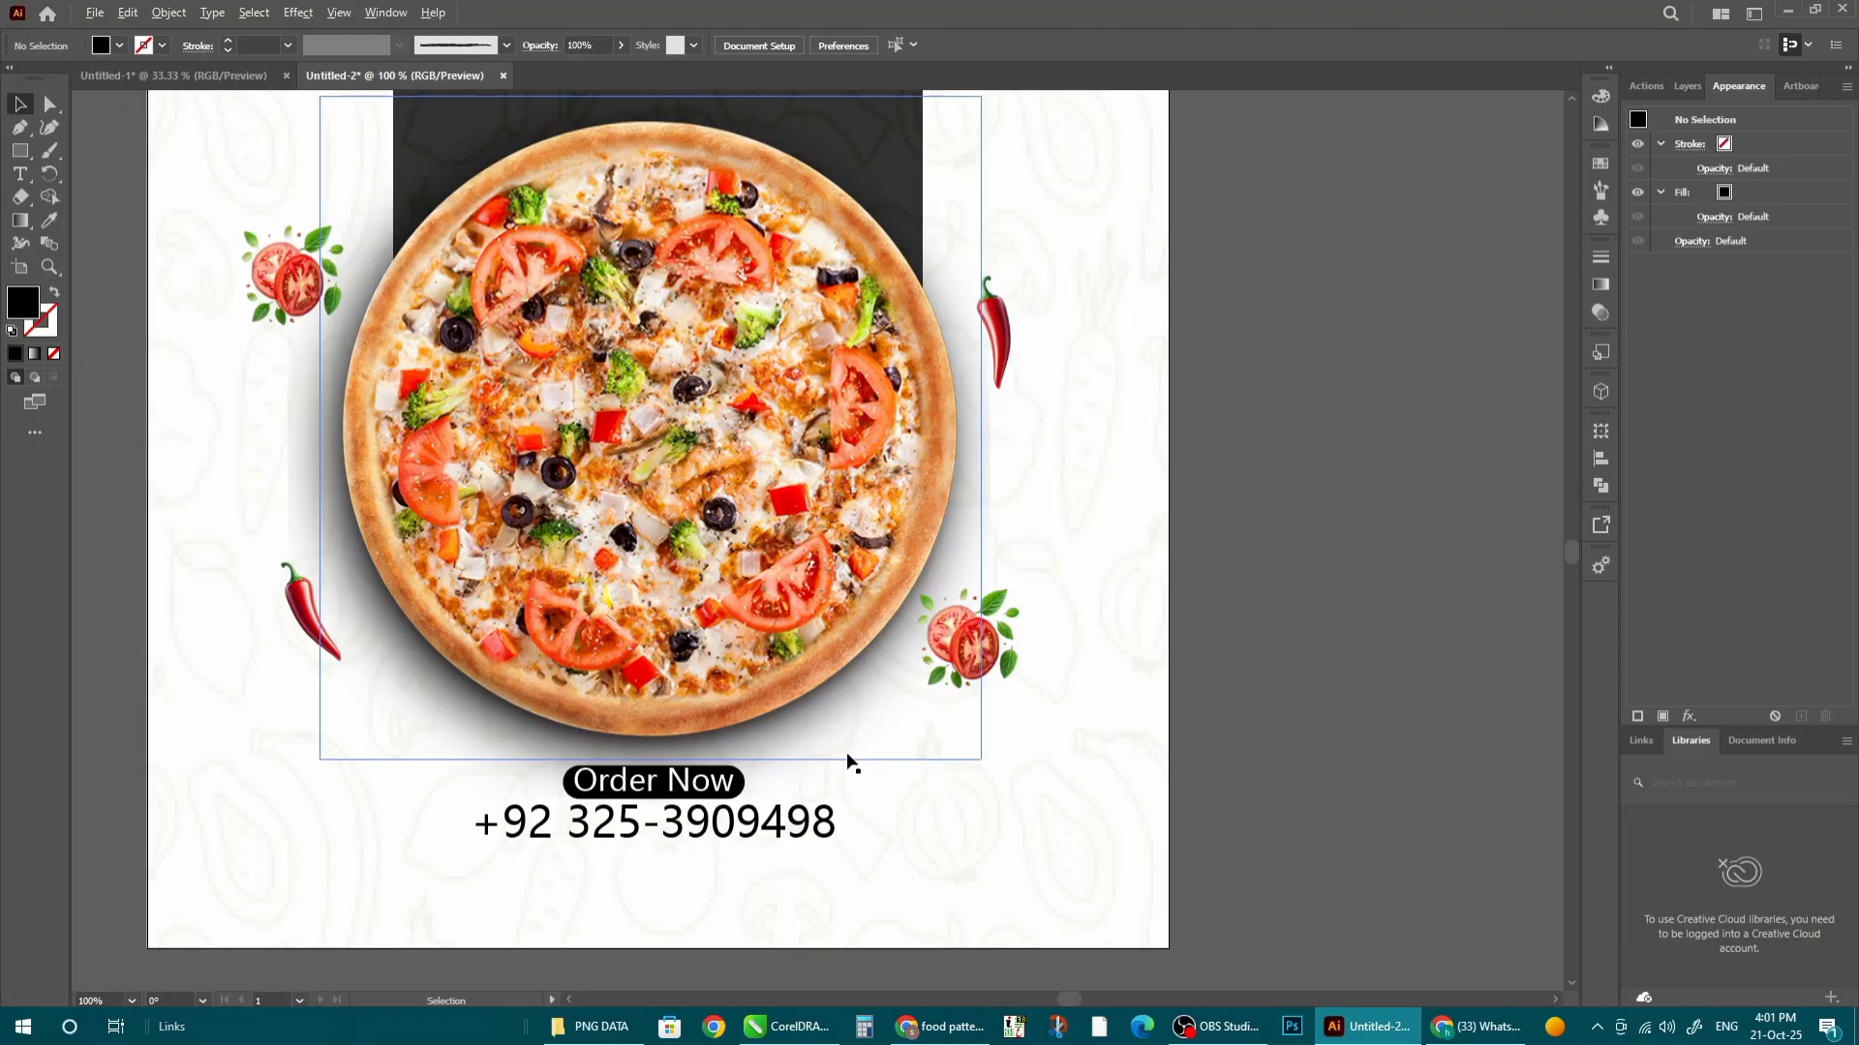
# - Apply a 1.6 px Gaussian Blur to the lower-right leafy tomato
pyautogui.click(990, 664)
pyautogui.click(298, 12)
pyautogui.moveTo(386, 339)
pyautogui.click(542, 338)
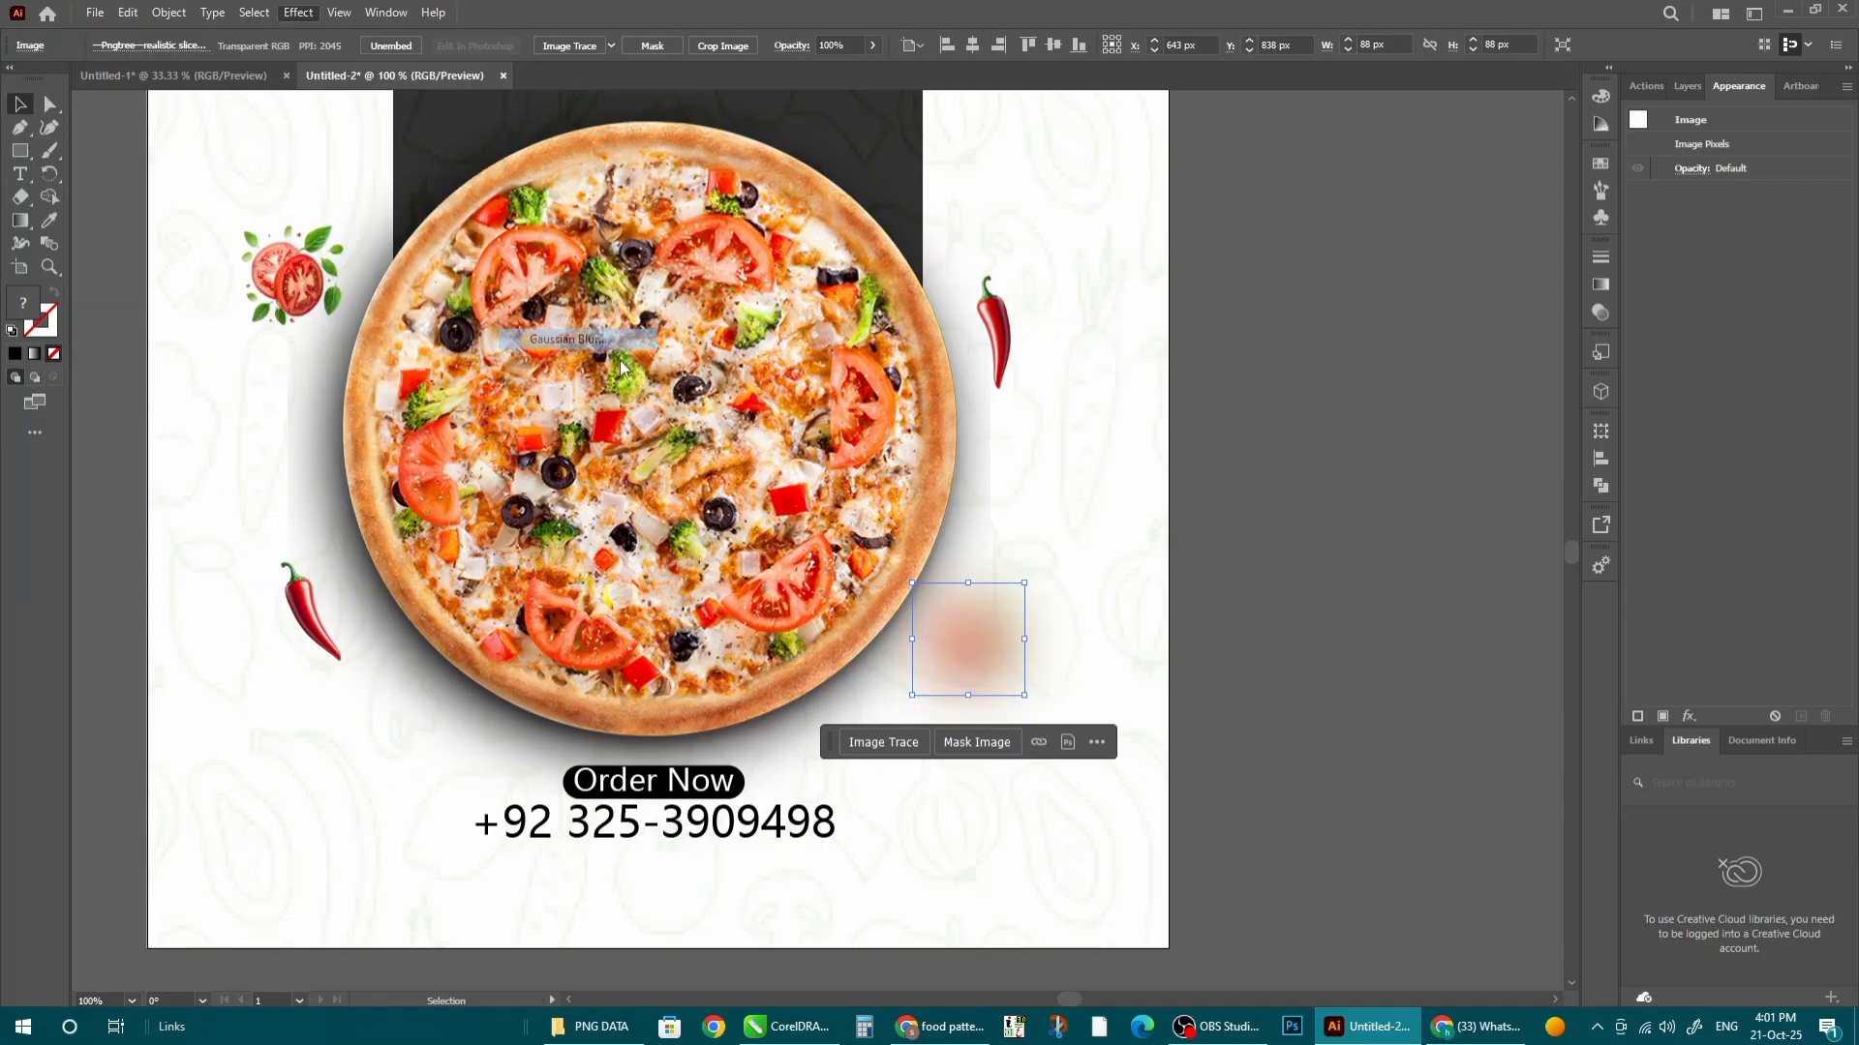
pyautogui.moveTo(1224, 676); pyautogui.dragTo(1216, 676)
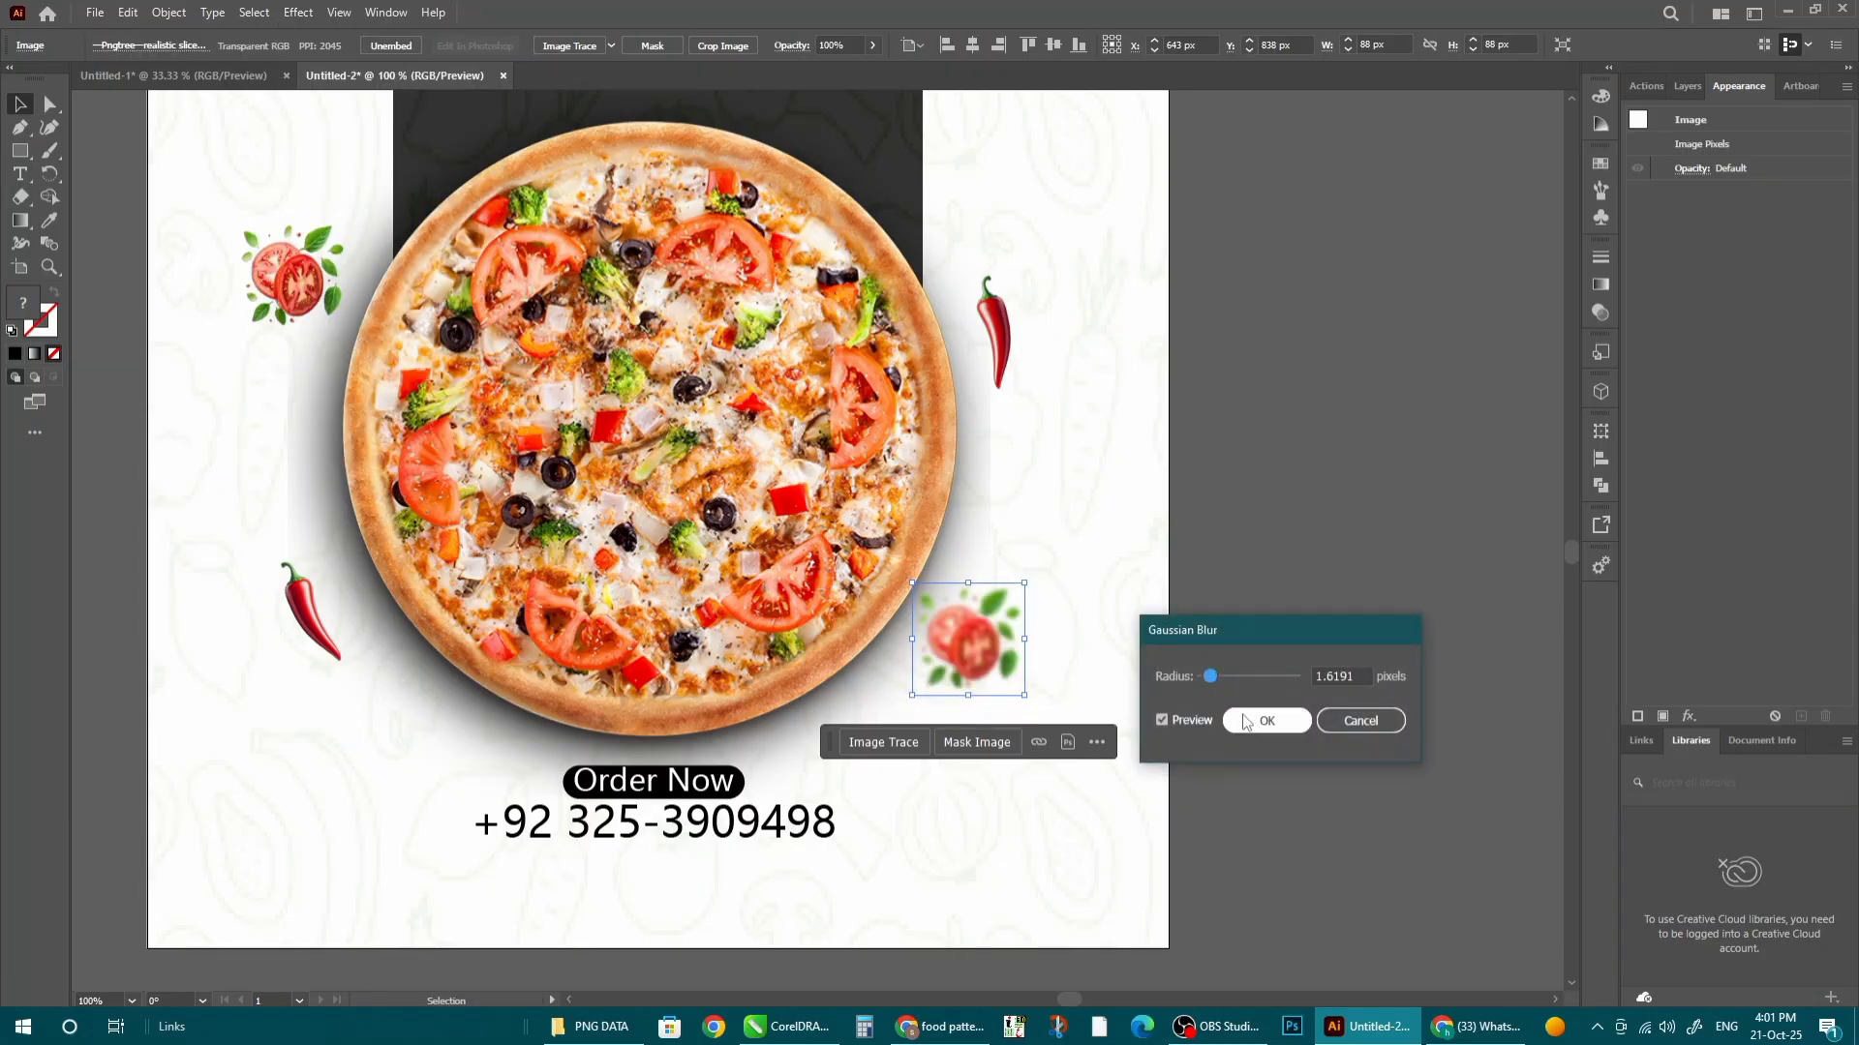
pyautogui.click(1265, 721)
# - Apply the same Gaussian Blur to the left tomato and both chilies
pyautogui.click(290, 274)
pyautogui.click(298, 12)
pyautogui.click(348, 27)
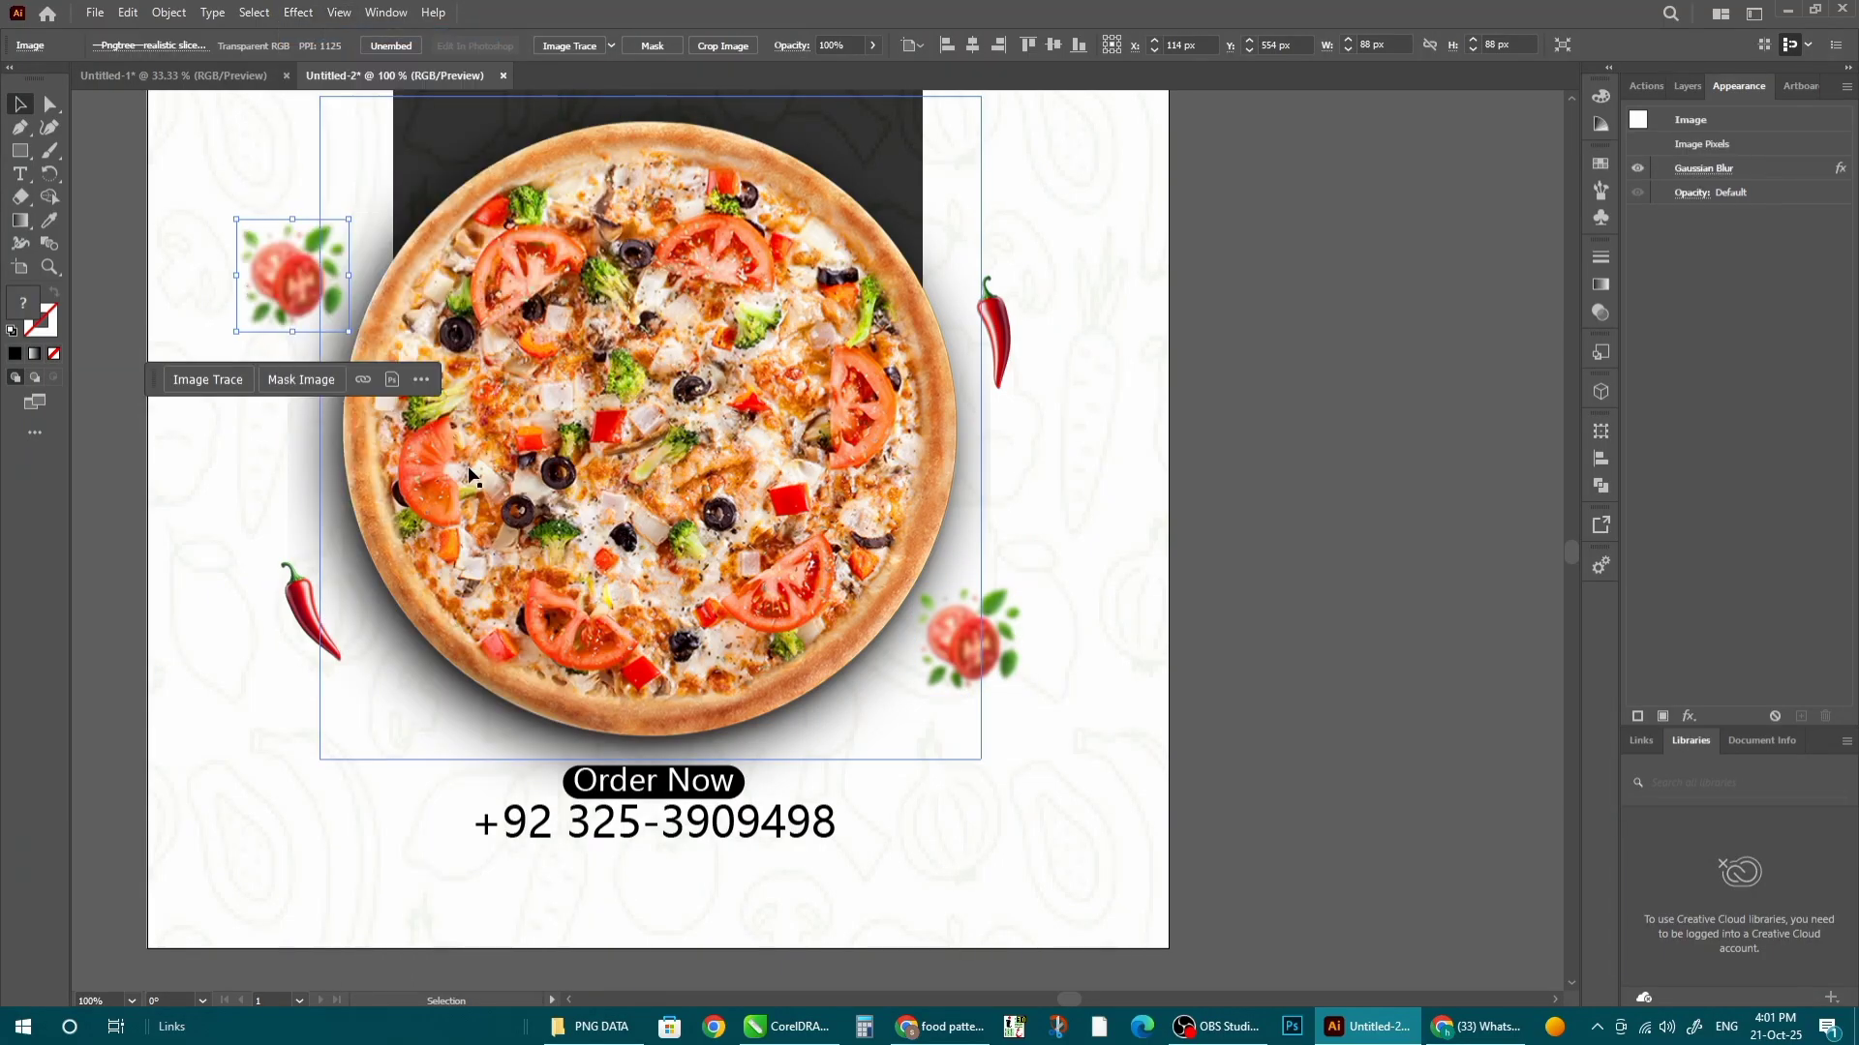
pyautogui.click(310, 609)
pyautogui.click(298, 12)
pyautogui.click(348, 27)
pyautogui.click(997, 329)
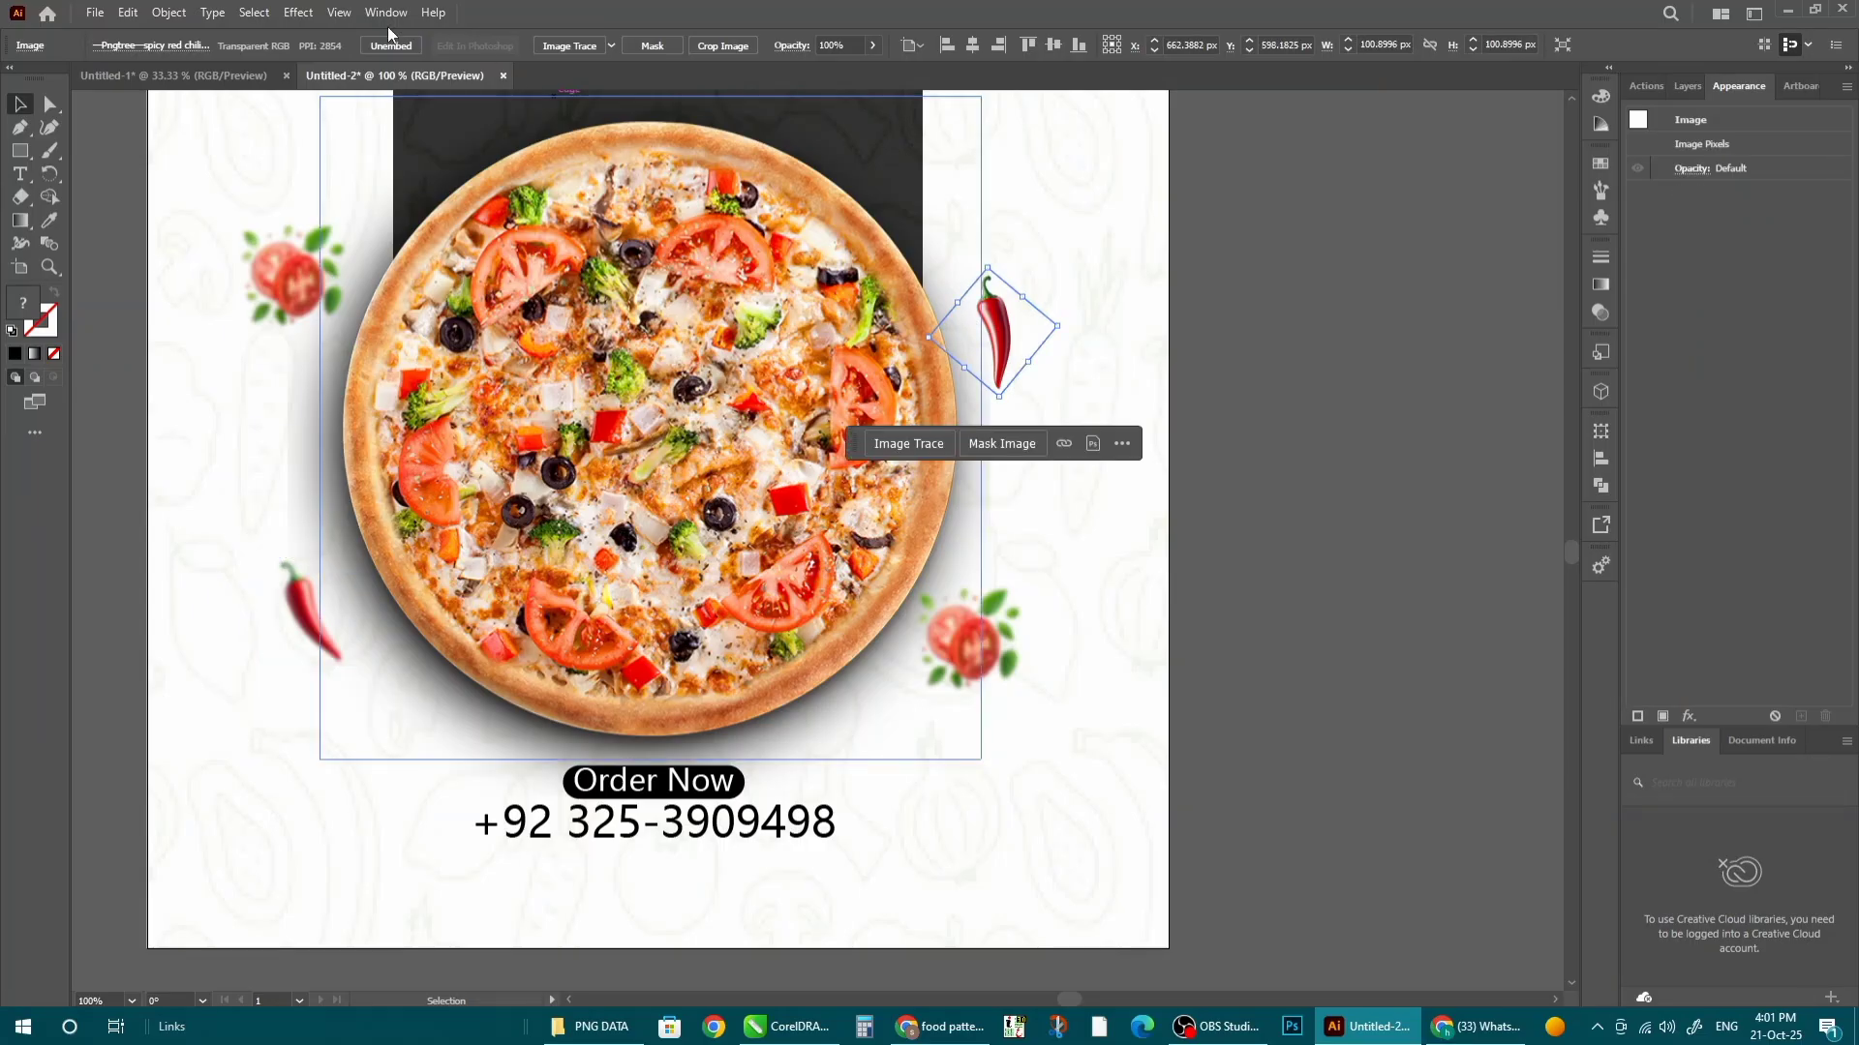
pyautogui.click(298, 11)
pyautogui.click(349, 27)
pyautogui.click(1226, 510)
pyautogui.hotkey('ctrl', '-')
pyautogui.hotkey('ctrl', '-')
pyautogui.hotkey('ctrl', '-')
# - Duplicate the main pizza beside the page and shrink the copy
pyautogui.click(903, 528)
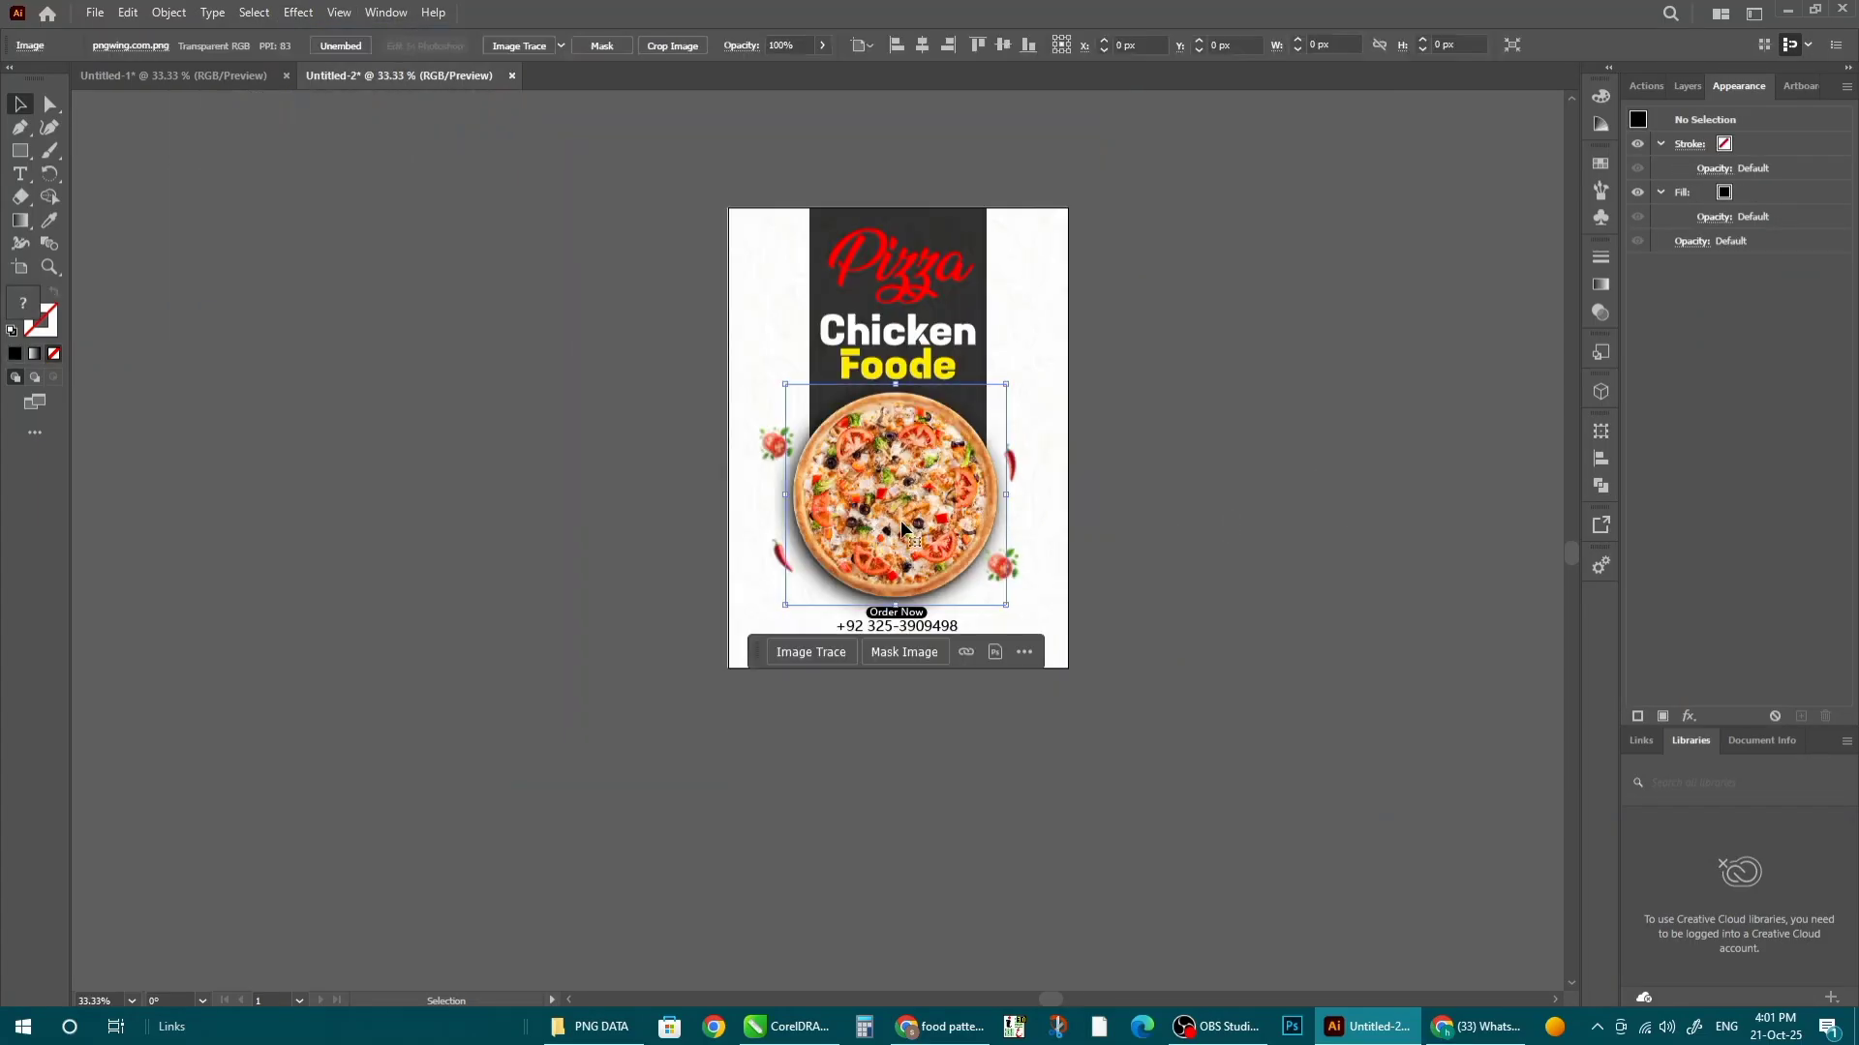
pyautogui.moveTo(901, 524); pyautogui.dragTo(1170, 378)
pyautogui.moveTo(1058, 460); pyautogui.dragTo(1121, 390)
pyautogui.moveTo(1129, 349); pyautogui.dragTo(1023, 226)
pyautogui.scroll(3, 1028, 221)
# - Paste the small pizza inside the background clip group at the top-right corner
pyautogui.rightClick(1175, 259)
pyautogui.click(1204, 274)
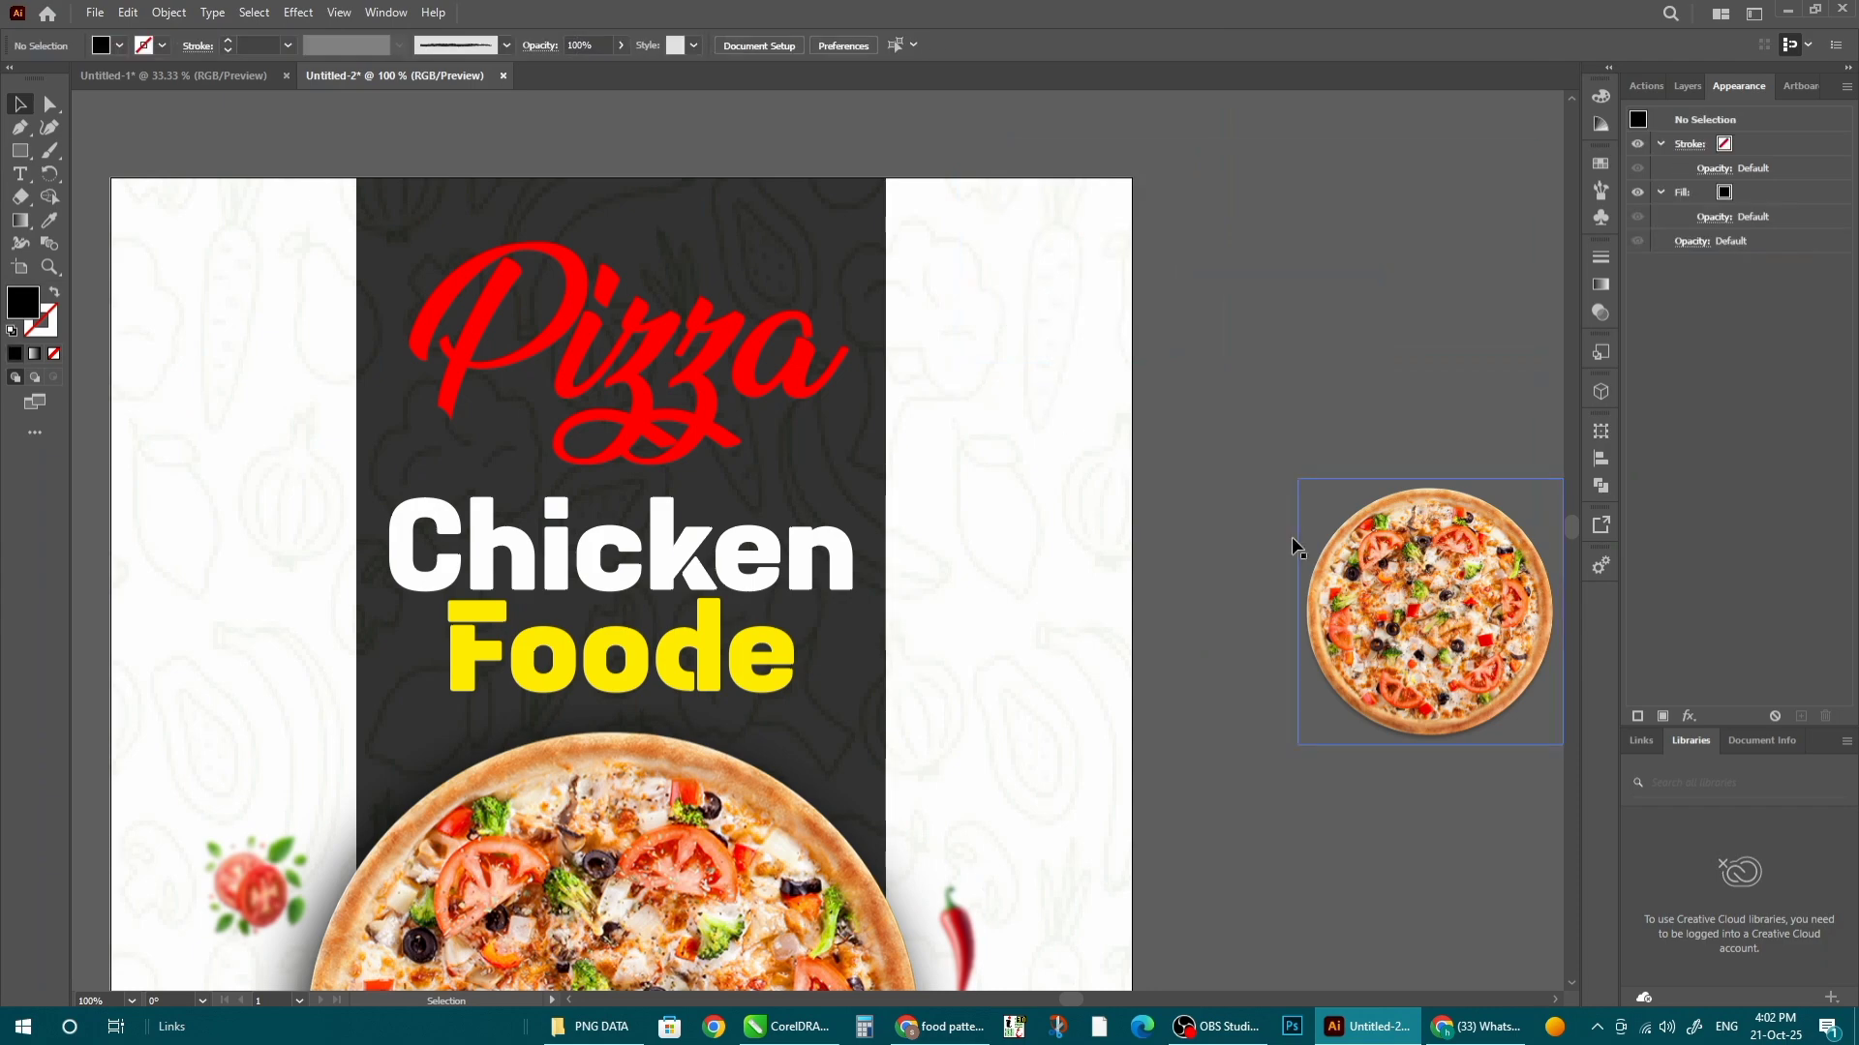
pyautogui.doubleClick(1133, 332)
pyautogui.hotkey('ctrl', 'v')
pyautogui.moveTo(848, 523); pyautogui.dragTo(1124, 230)
pyautogui.scroll(-2, 1123, 232)
# - Copy the pizza level to the top-left corner, group both, and centre them horizontally
pyautogui.moveTo(1070, 293); pyautogui.dragTo(570, 282)
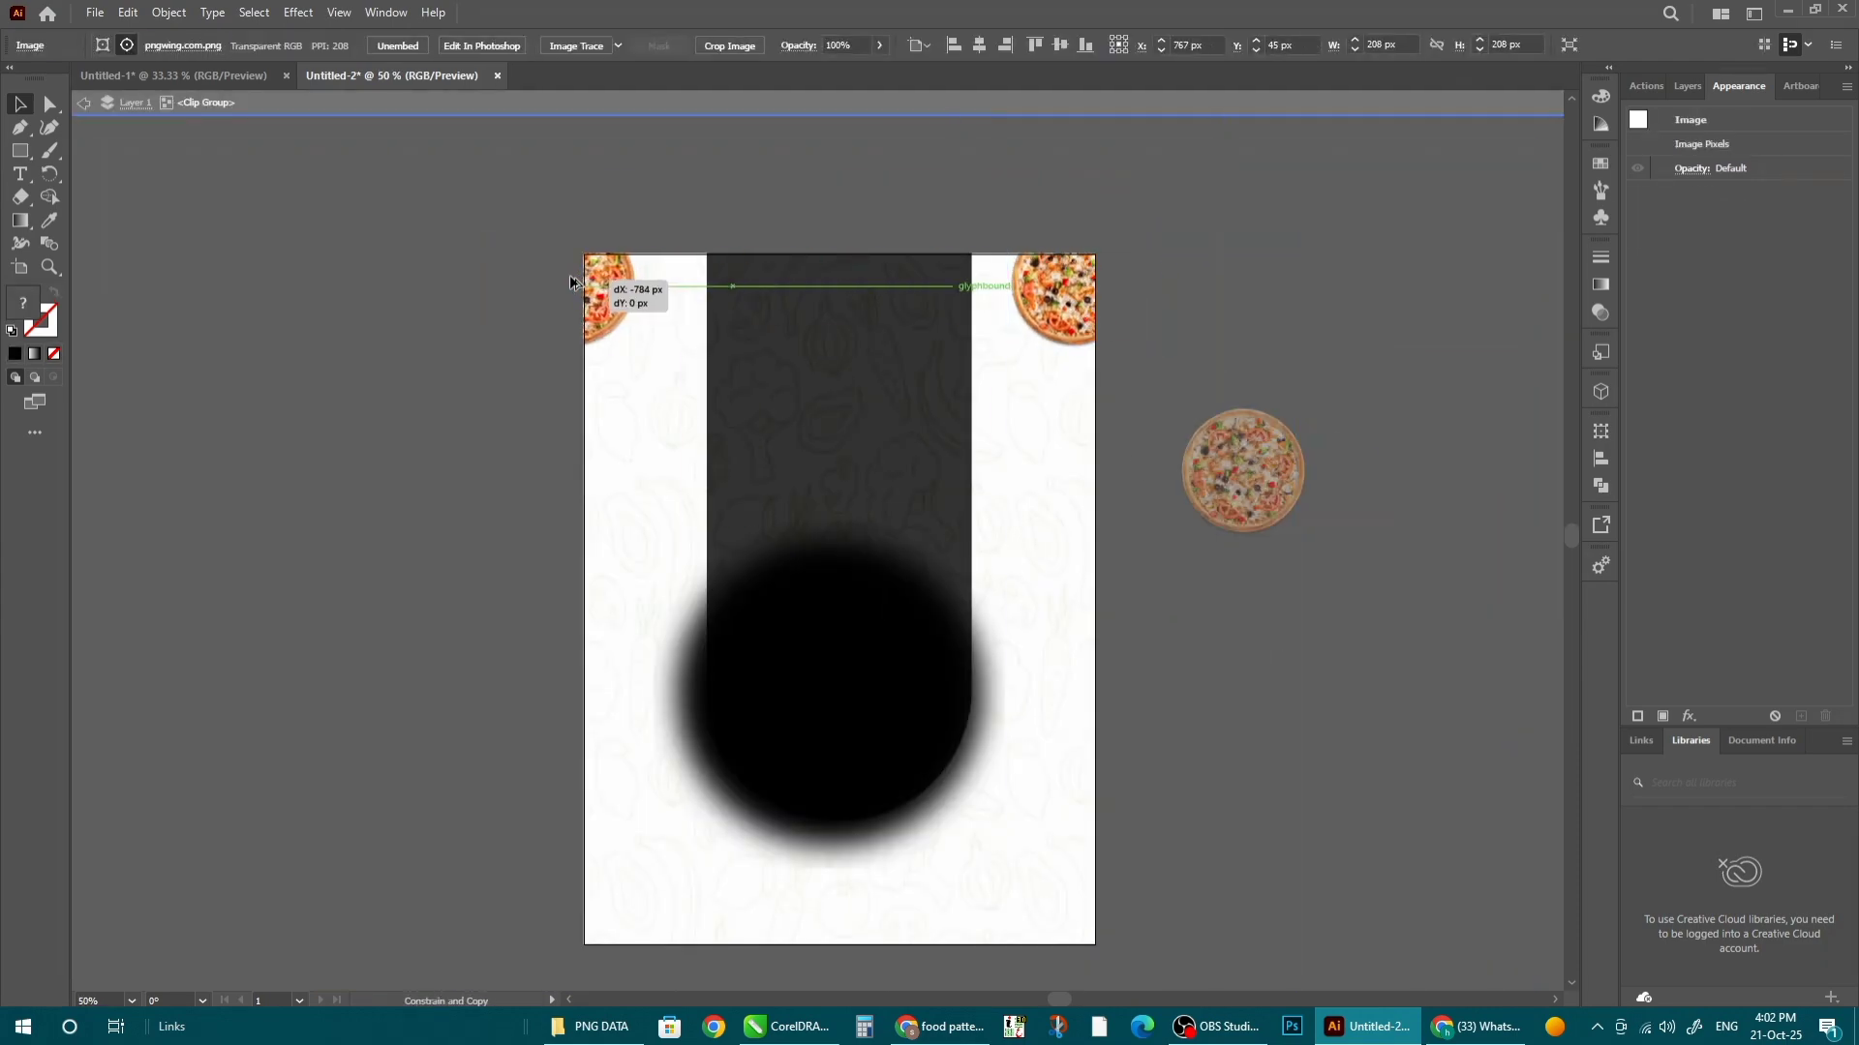
pyautogui.keyDown('shift'); pyautogui.click(1059, 294); pyautogui.keyUp('shift')
pyautogui.rightClick(1059, 290)
pyautogui.click(838, 398)
pyautogui.click(840, 46)
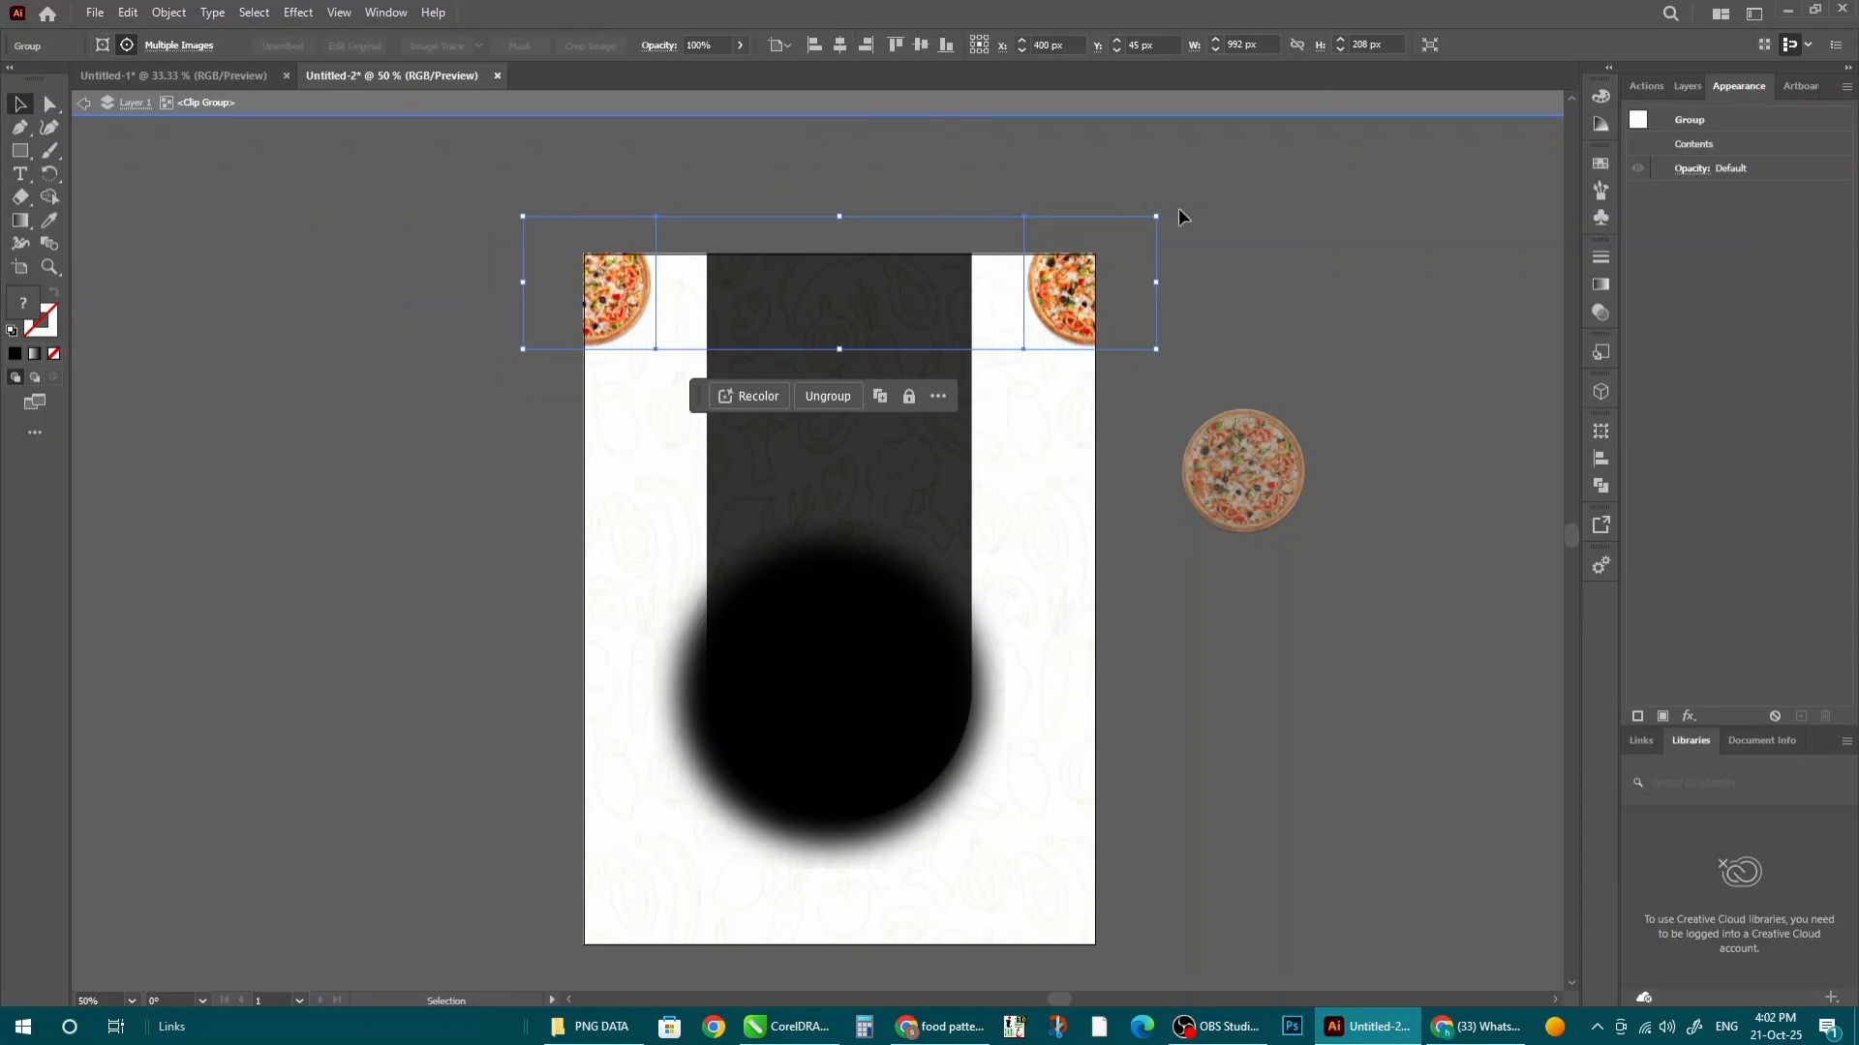
pyautogui.click(1183, 217)
# - Raise the corner pizzas slightly and delete the leftover pizza copy
pyautogui.moveTo(1071, 298); pyautogui.dragTo(1070, 282)
pyautogui.click(1228, 486)
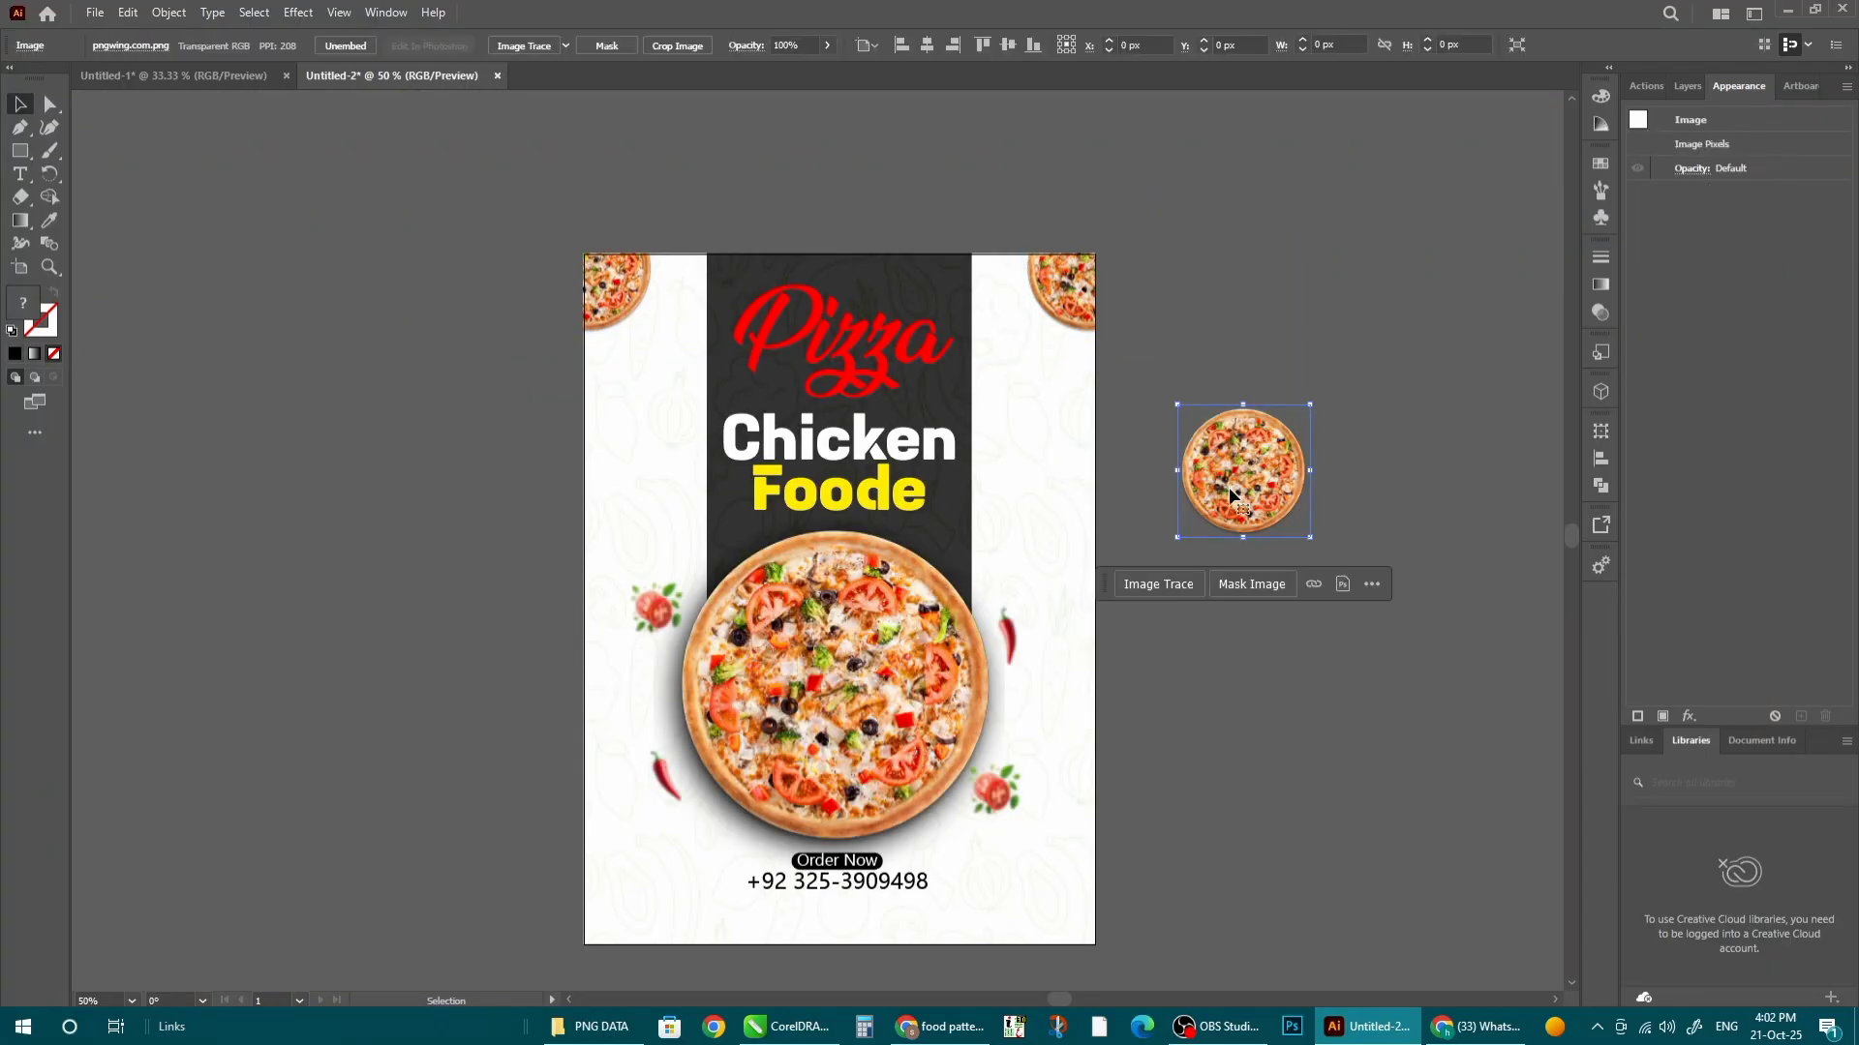
pyautogui.press('Delete')
# - Move the order details block slightly lower
pyautogui.scroll(-2, 889, 437)
pyautogui.scroll(4, 892, 645)
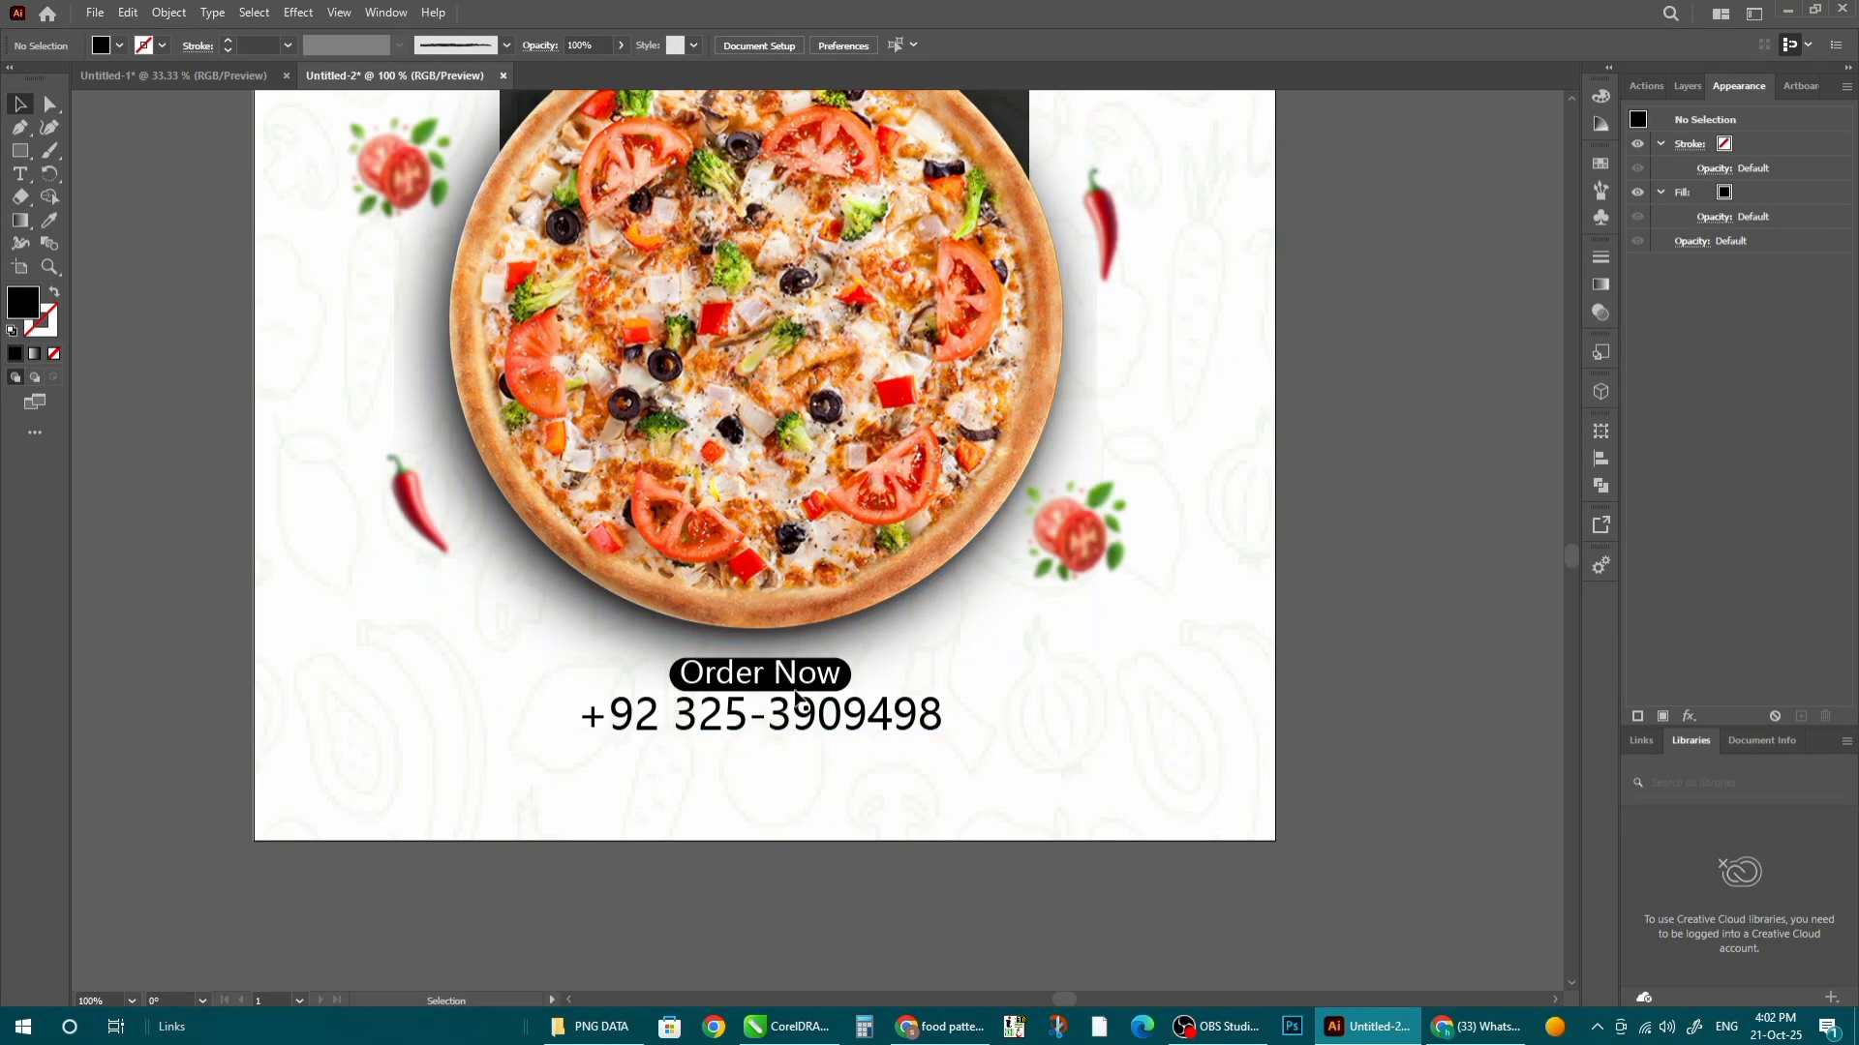
pyautogui.moveTo(785, 678); pyautogui.dragTo(786, 698)
pyautogui.scroll(-2, 1061, 543)
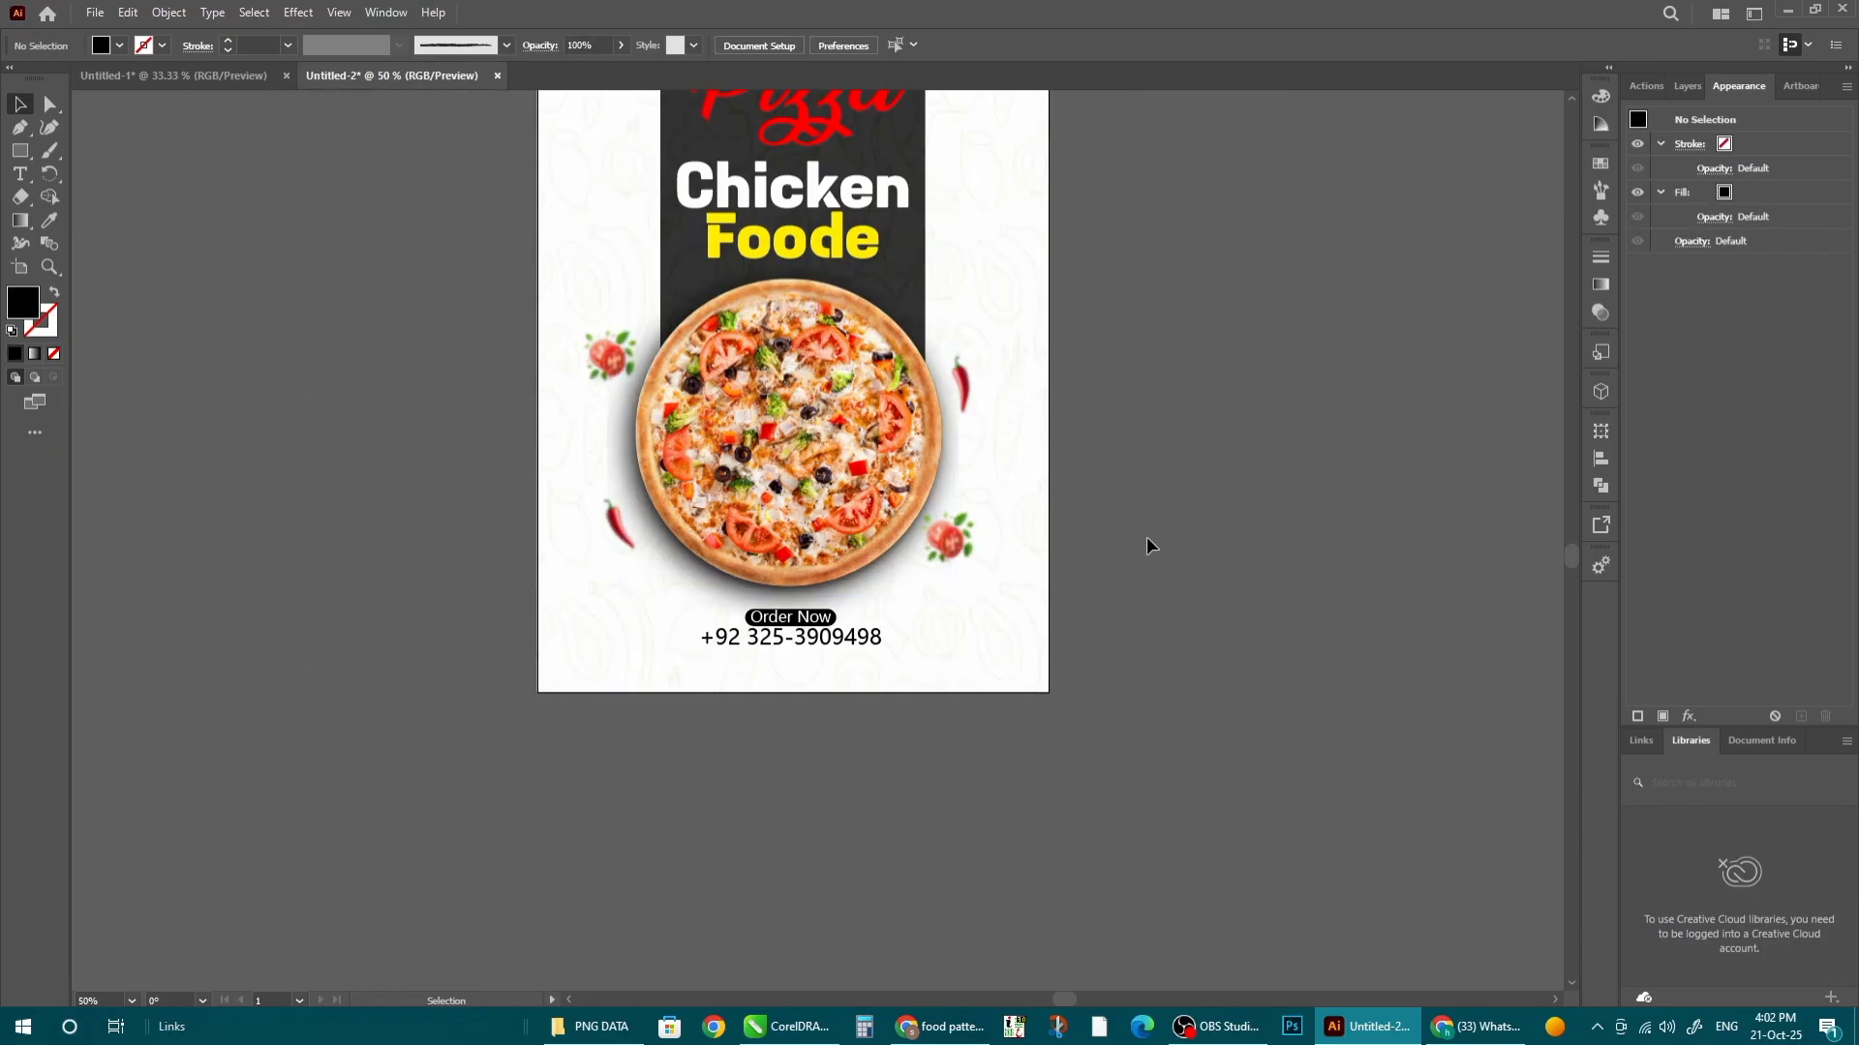
pyautogui.scroll(-1, 1001, 570)
pyautogui.scroll(-1, 919, 570)
pyautogui.scroll(3, 854, 194)
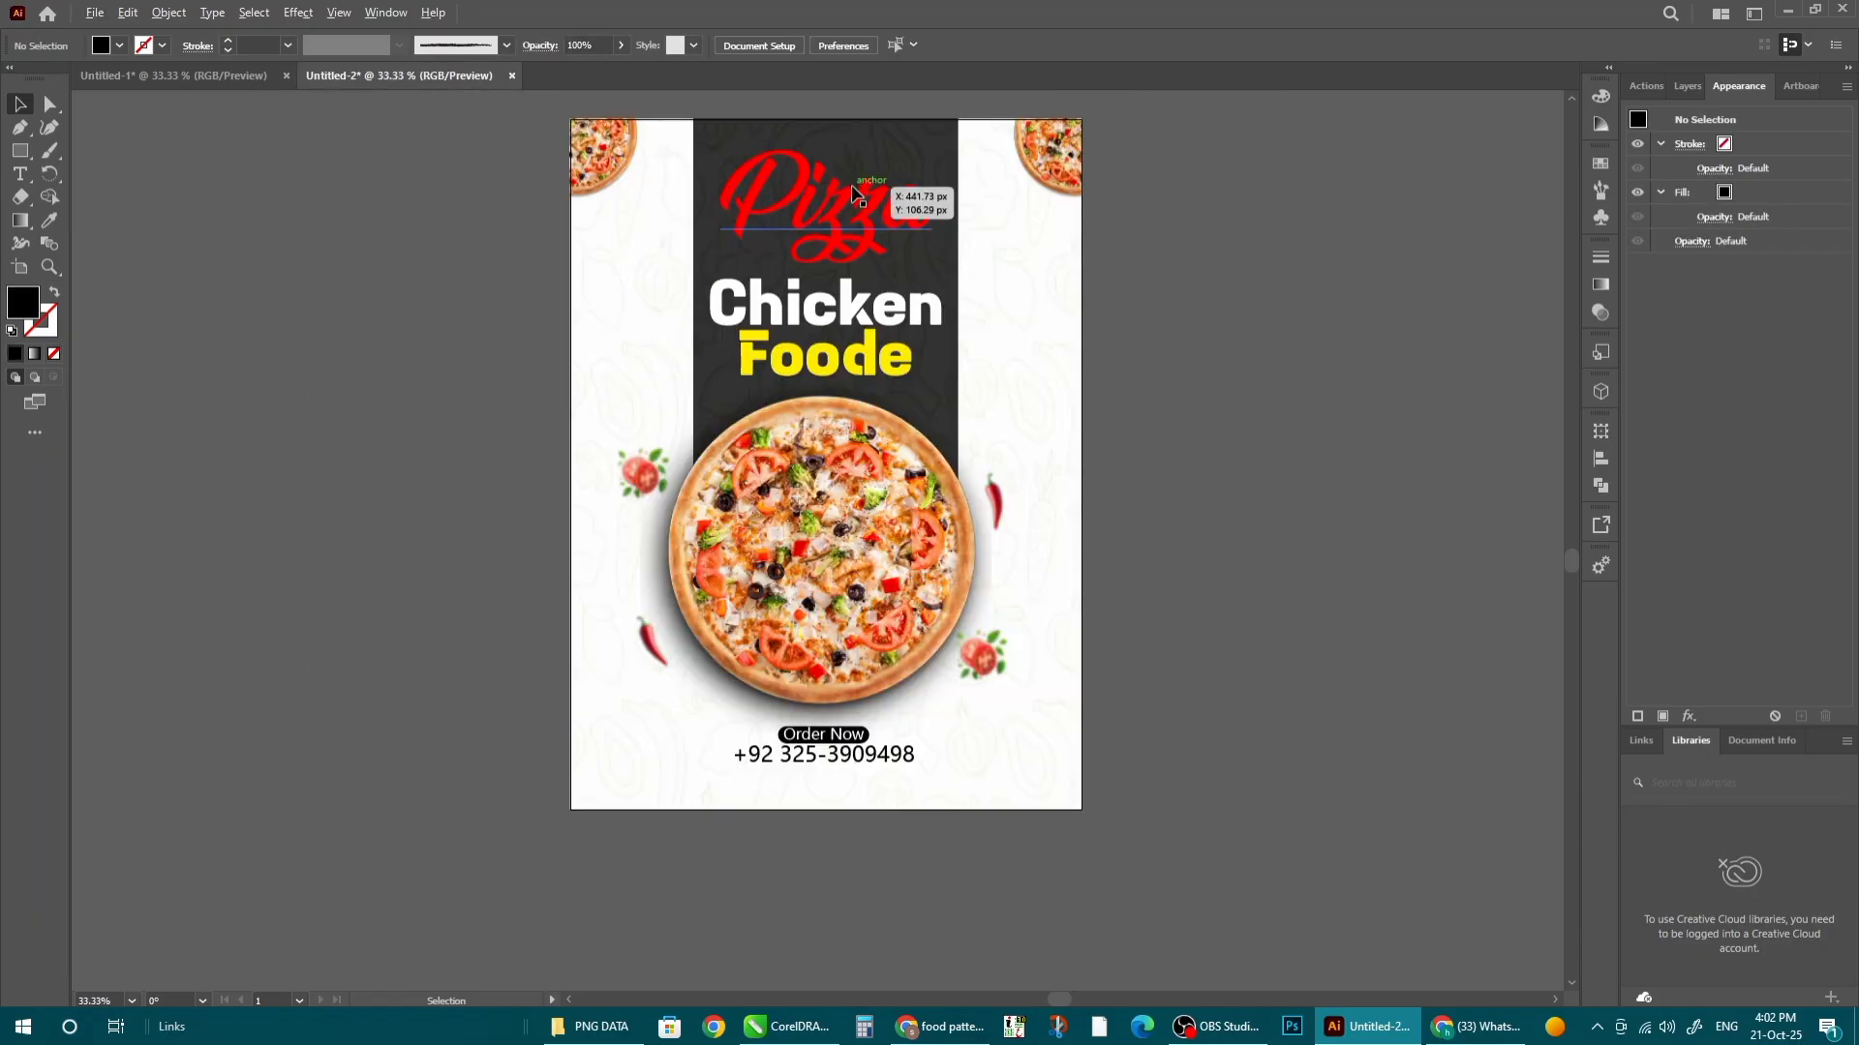
# - Try resizing the title group and nudge the main pizza upward
pyautogui.click(864, 244)
pyautogui.moveTo(947, 391)
pyautogui.mouseDown()
pyautogui.moveTo(970, 401)
pyautogui.moveTo(953, 388)
pyautogui.mouseUp()
pyautogui.click(1156, 426)
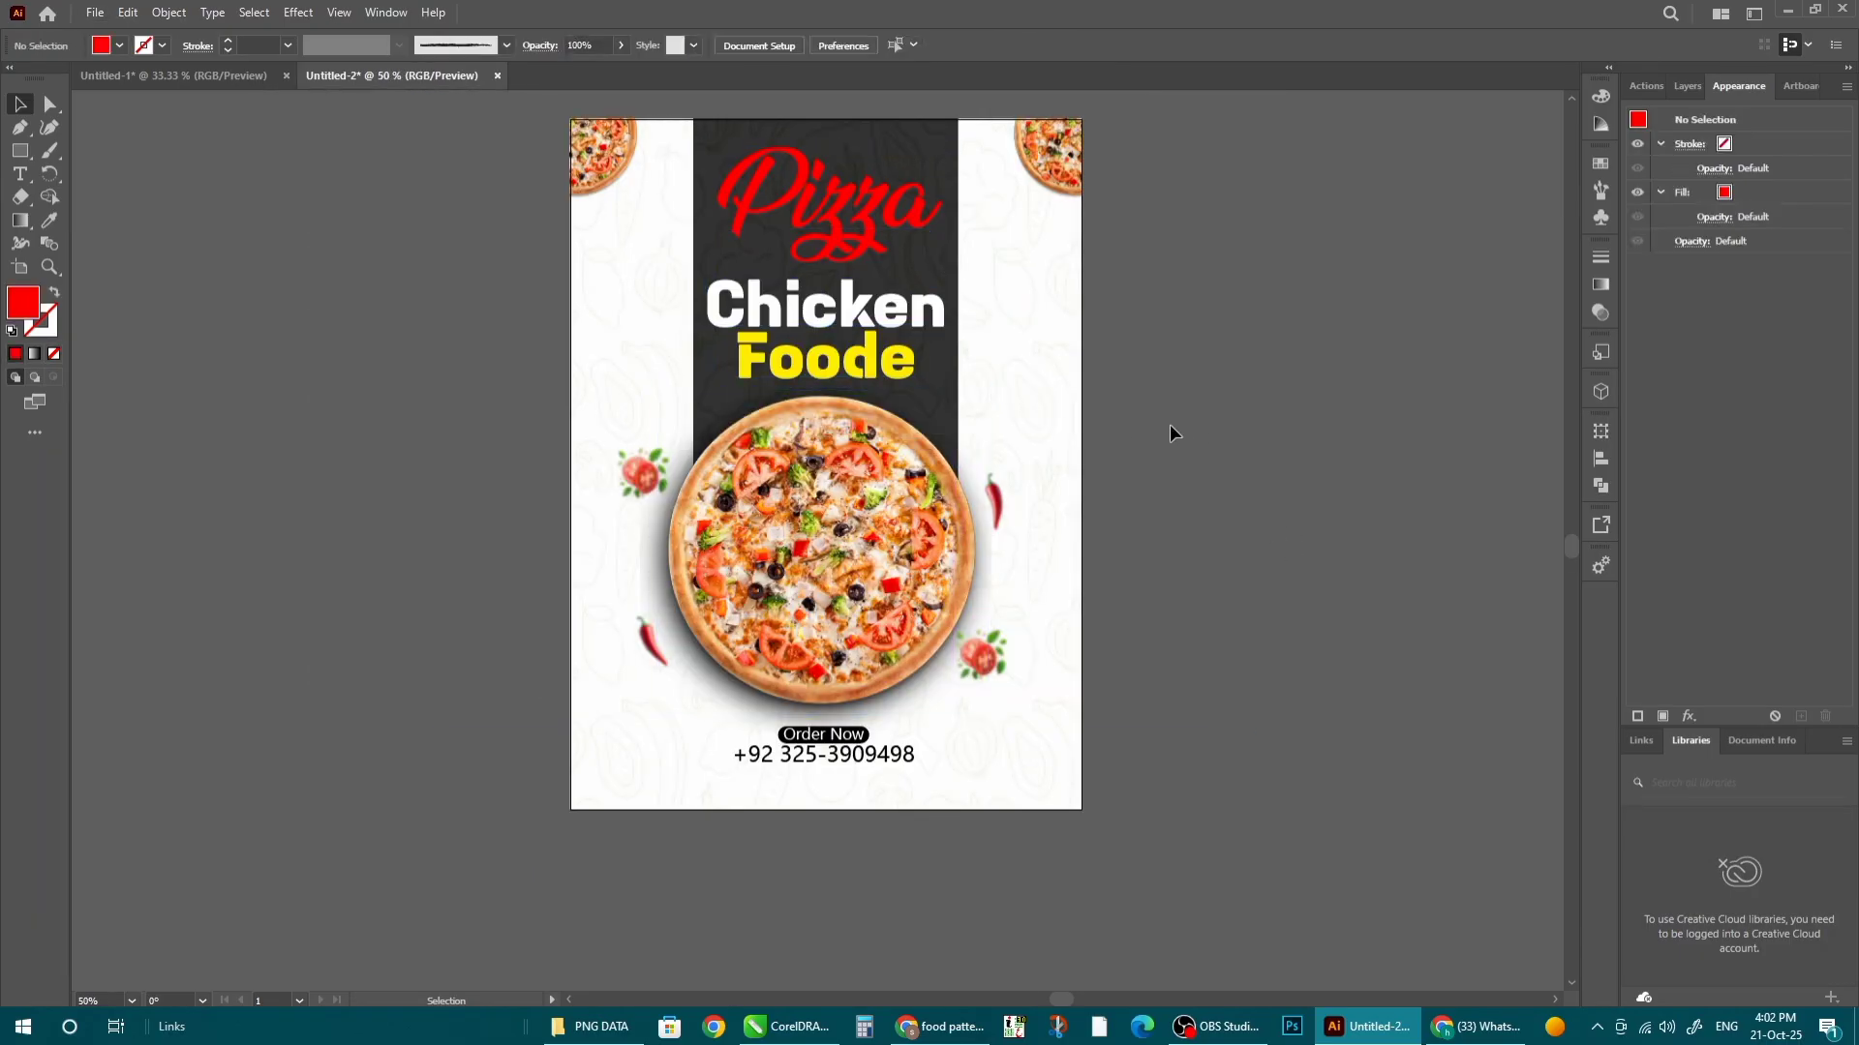
pyautogui.click(866, 478)
pyautogui.moveTo(856, 561)
pyautogui.mouseDown()
pyautogui.moveTo(852, 535)
pyautogui.moveTo(882, 561)
pyautogui.moveTo(882, 539)
pyautogui.mouseUp()
pyautogui.click(1118, 571)
# - Inside the background group, move the order details block higher
pyautogui.click(1079, 359)
pyautogui.doubleClick(1081, 359)
pyautogui.doubleClick(1299, 515)
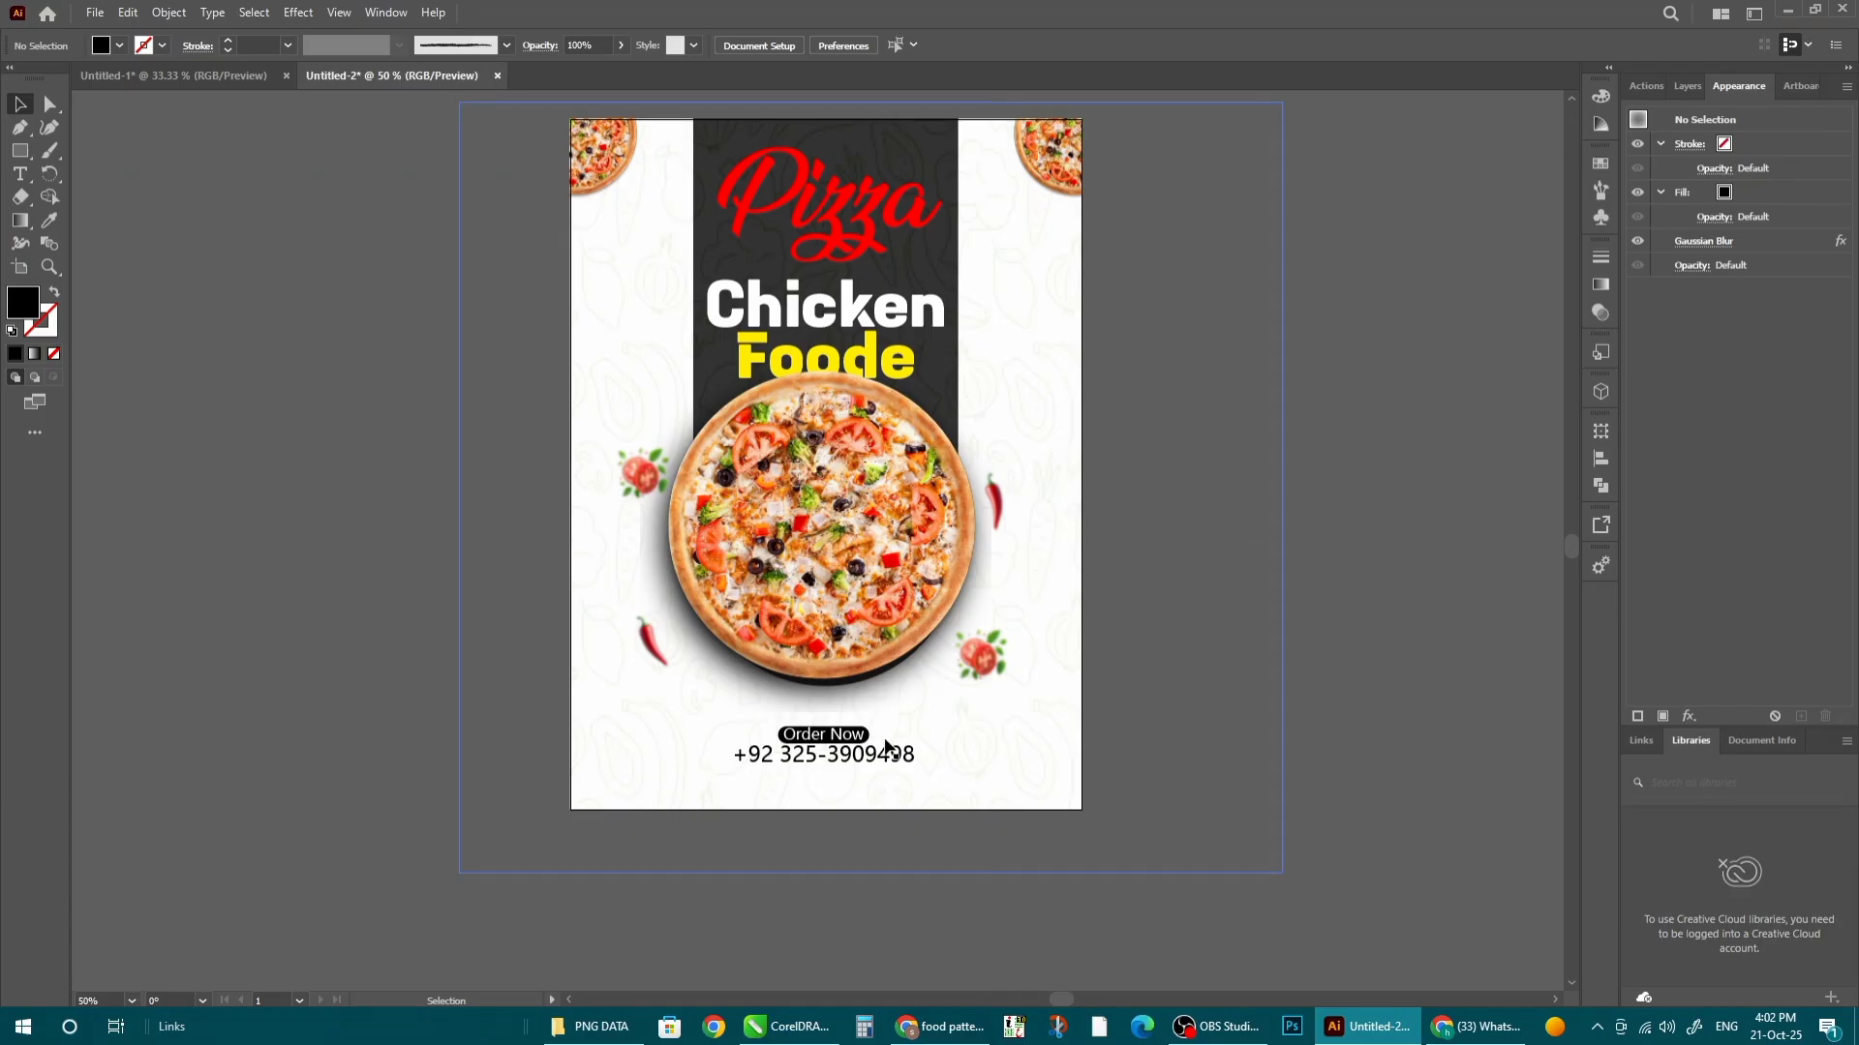
pyautogui.moveTo(834, 746); pyautogui.dragTo(865, 705)
pyautogui.scroll(2, 830, 728)
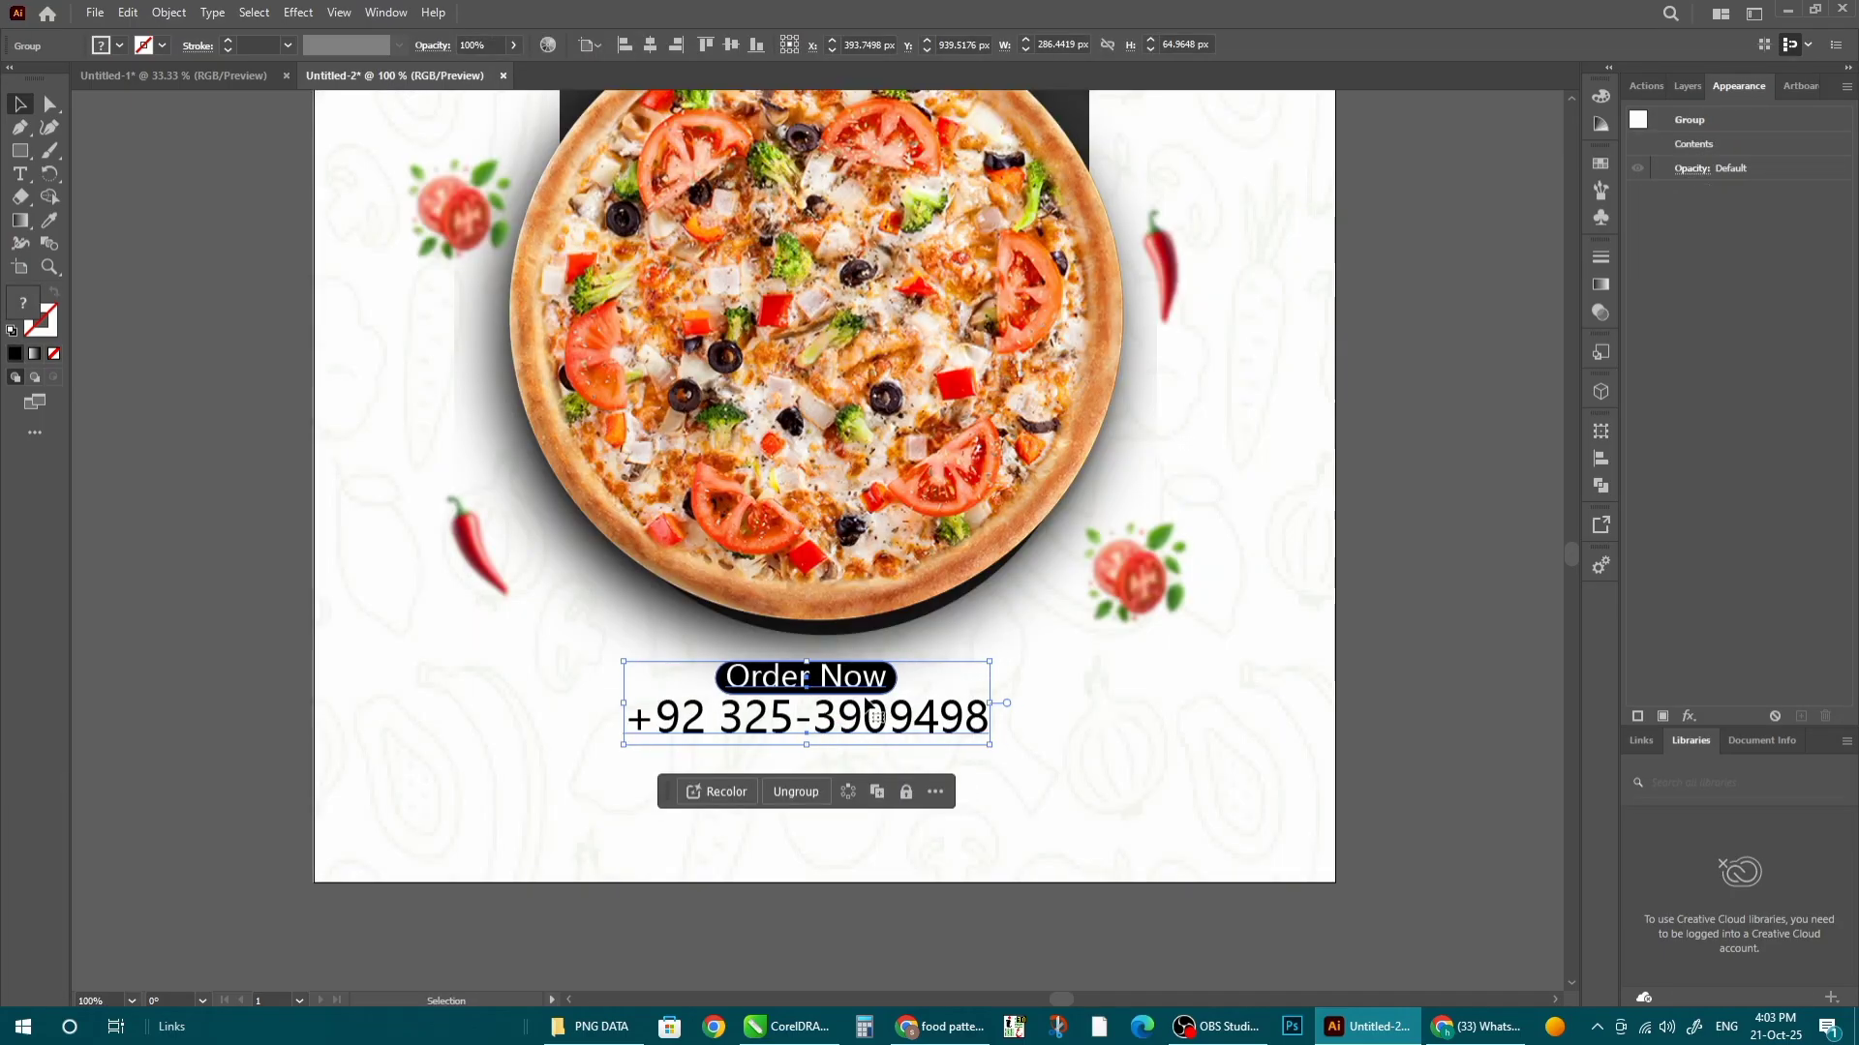
pyautogui.click(909, 919)
pyautogui.scroll(-2, 930, 560)
# - Lower the blurred shadow circle inside the pizza group and adjust the Order Now block
pyautogui.click(891, 317)
pyautogui.doubleClick(929, 391)
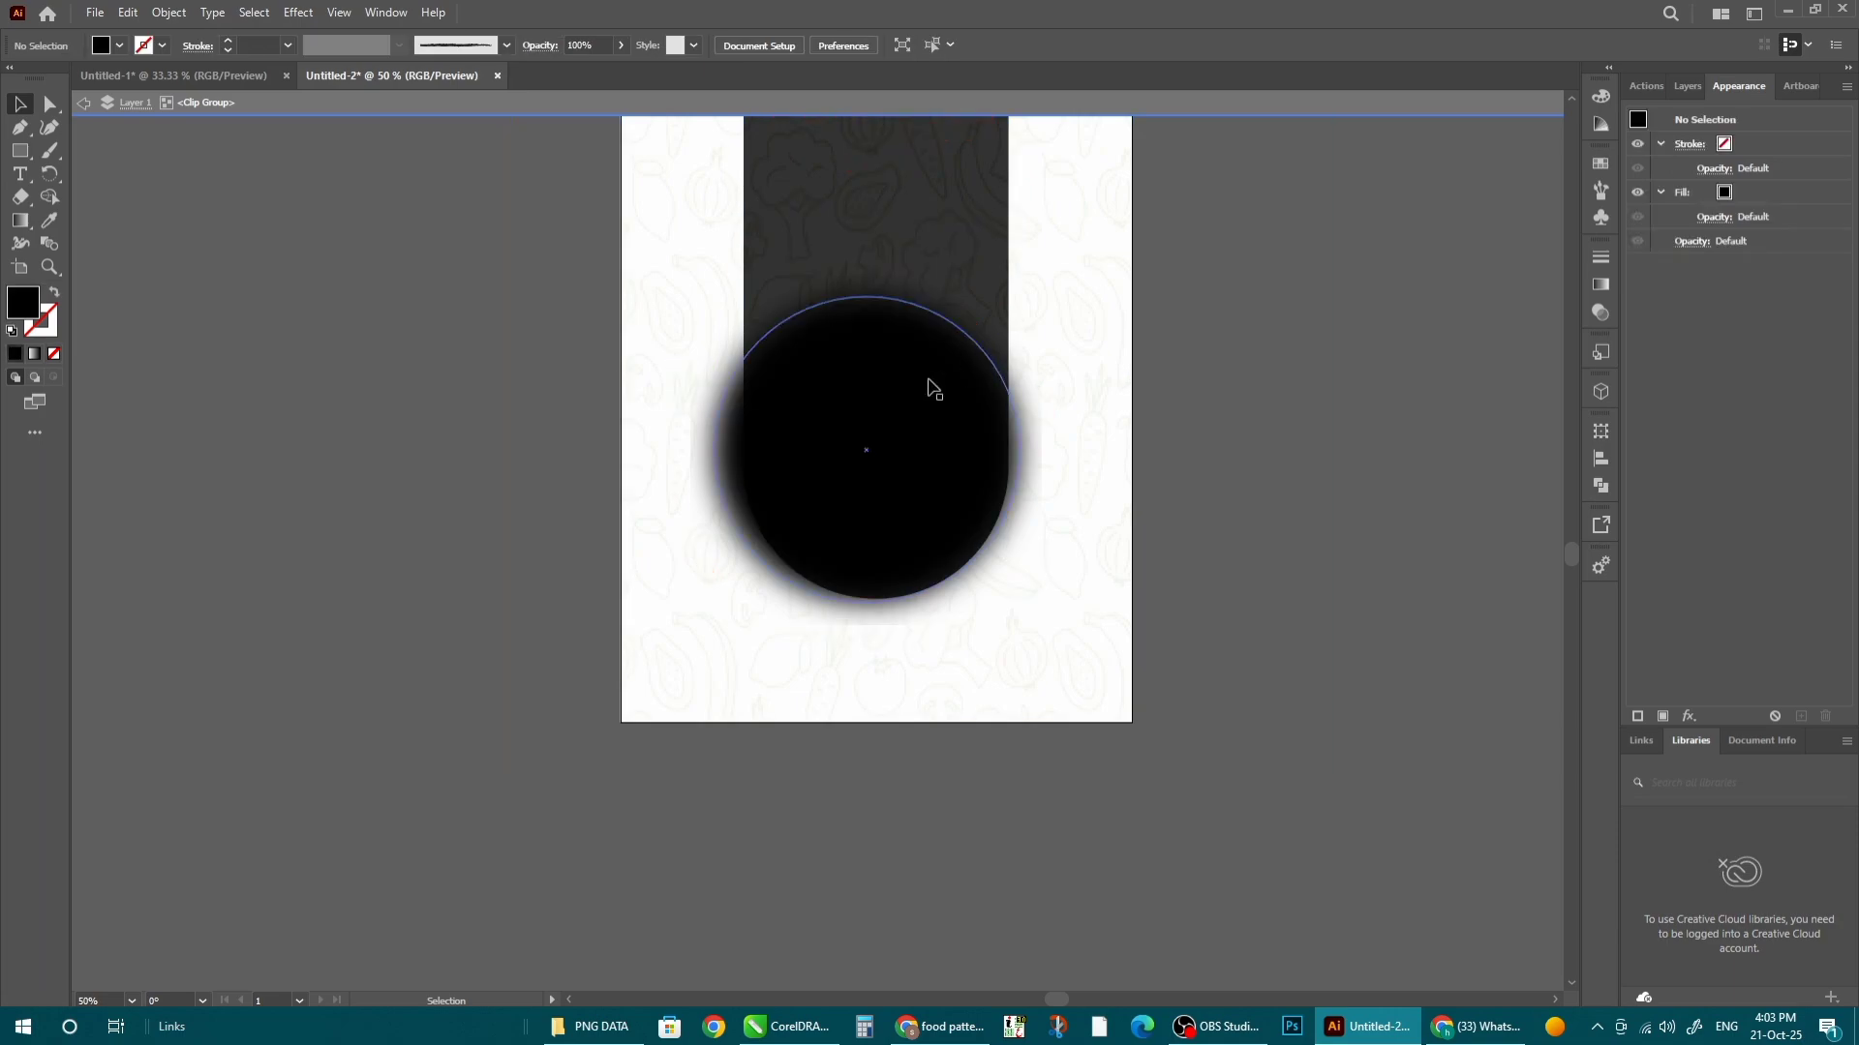
pyautogui.moveTo(930, 393); pyautogui.dragTo(931, 407)
pyautogui.doubleClick(1286, 406)
pyautogui.click(1423, 537)
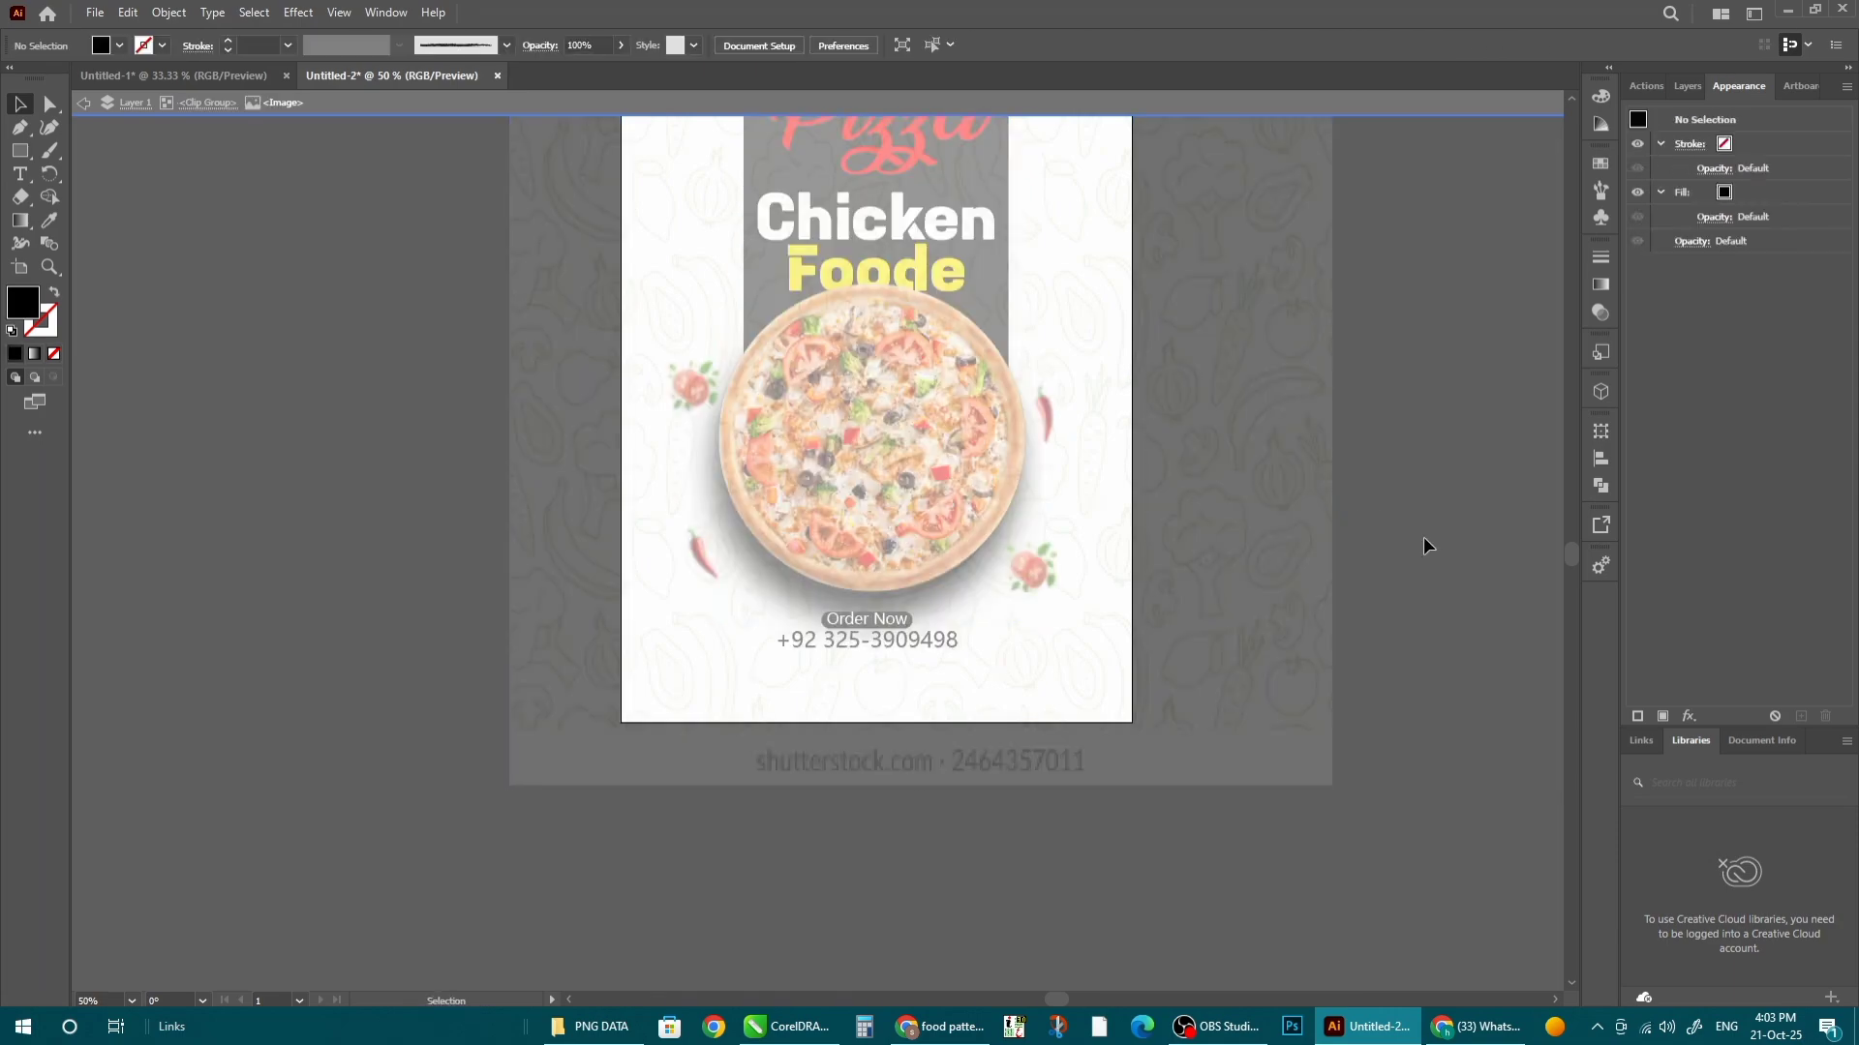
pyautogui.moveTo(868, 645); pyautogui.dragTo(867, 645)
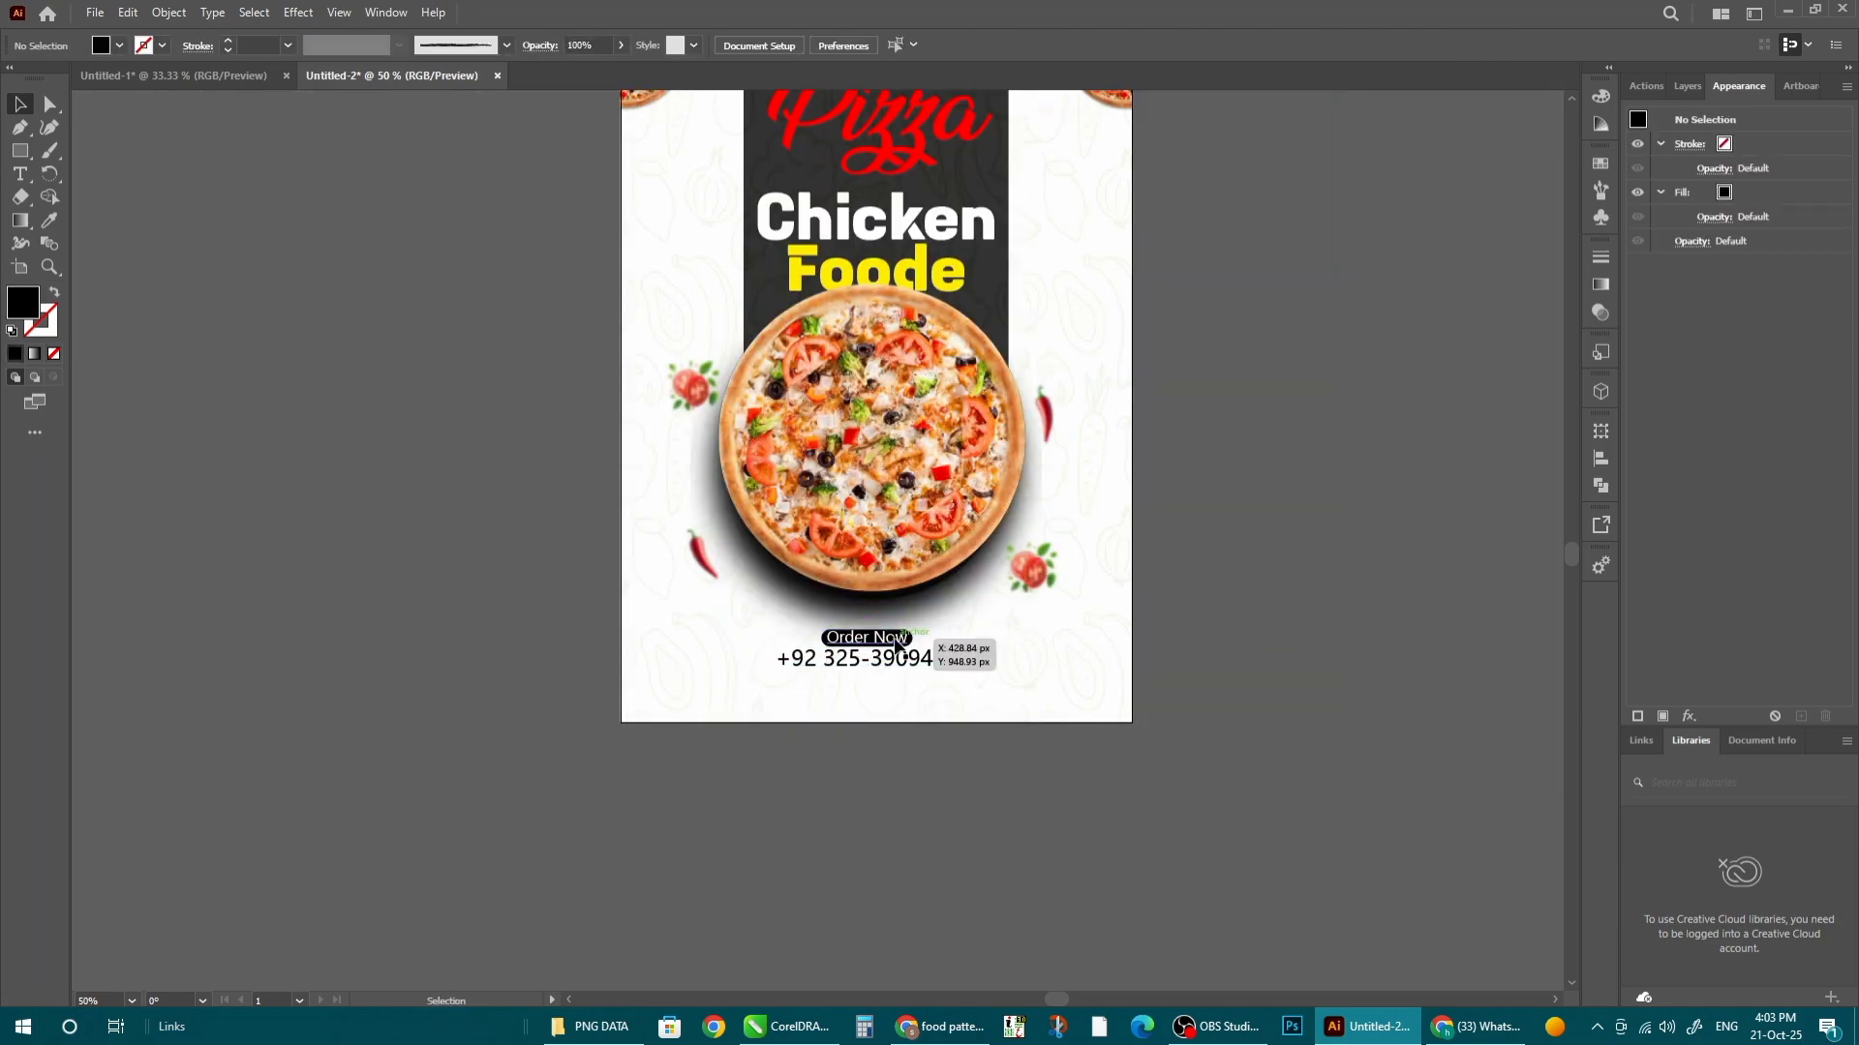
pyautogui.hotkey('ctrl', '0')
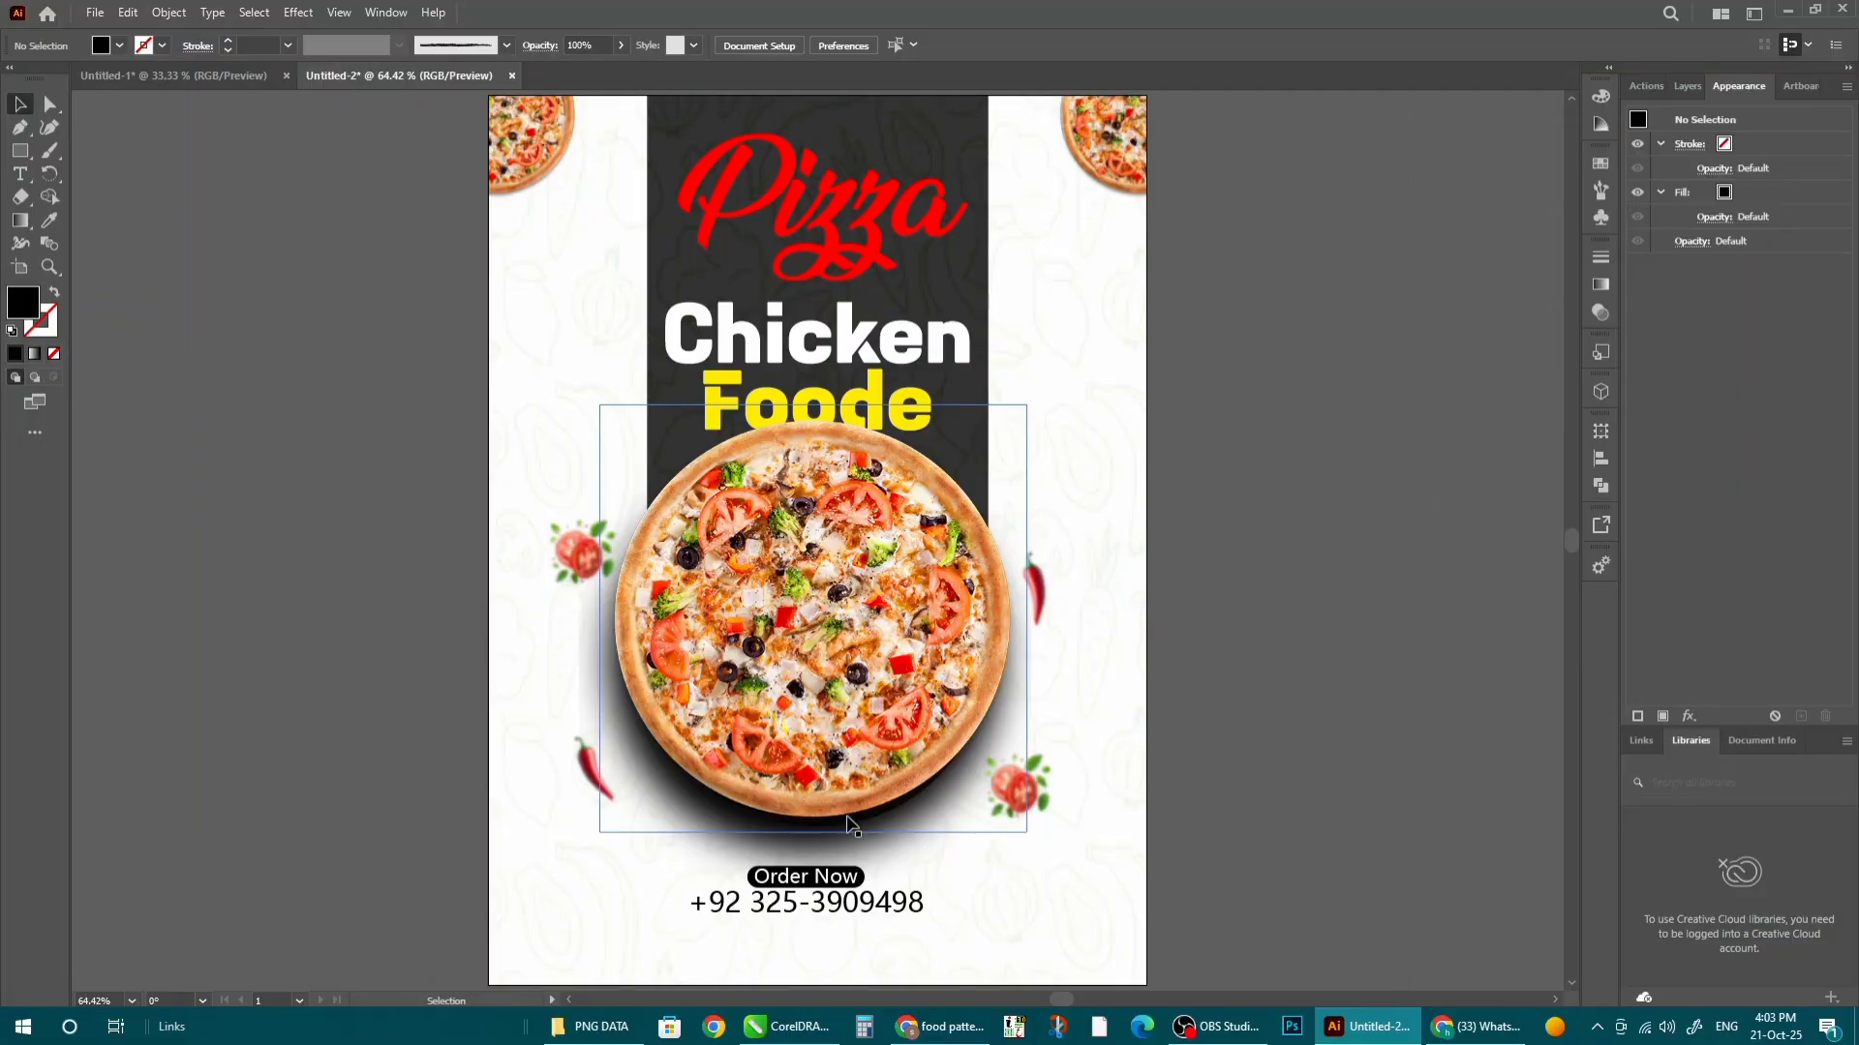
# - Drag the free home delivery PNG from PNG DATA onto the poster and position it
pyautogui.hotkey('alt', 'Tab')
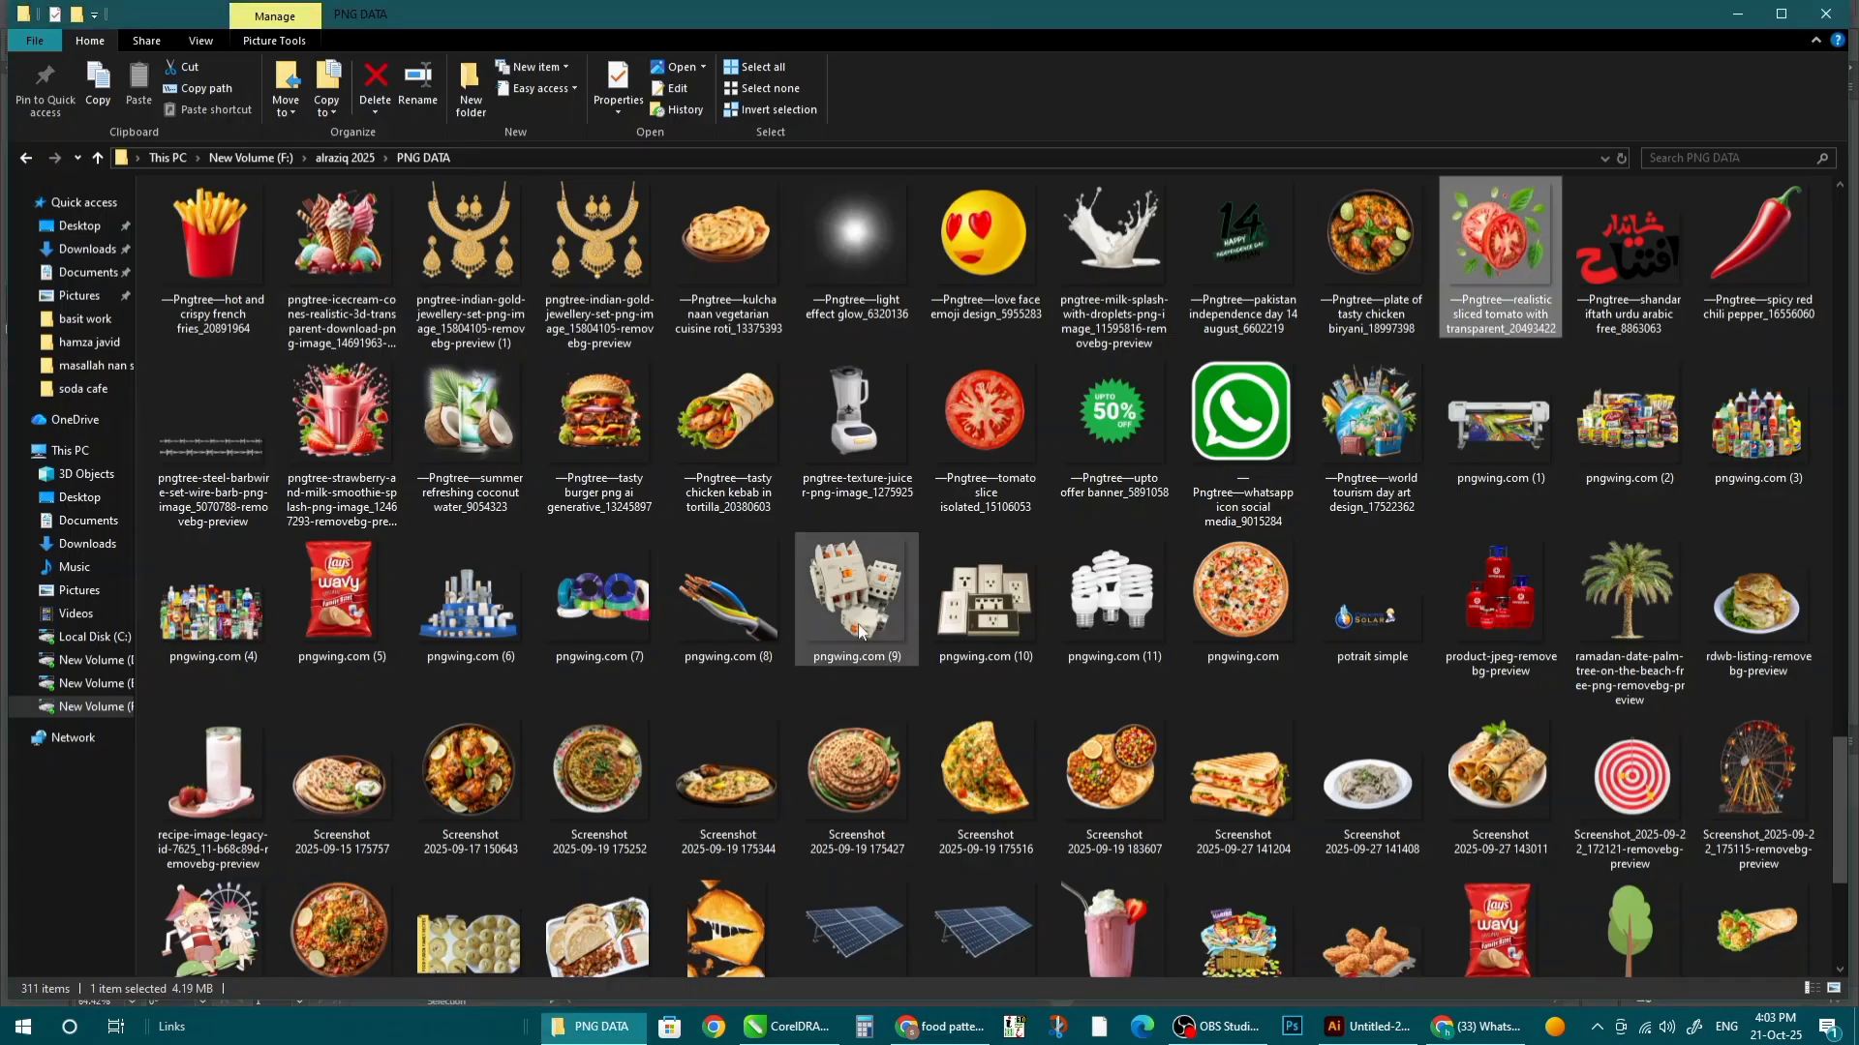
pyautogui.scroll(-2, 860, 631)
pyautogui.scroll(15, 833, 629)
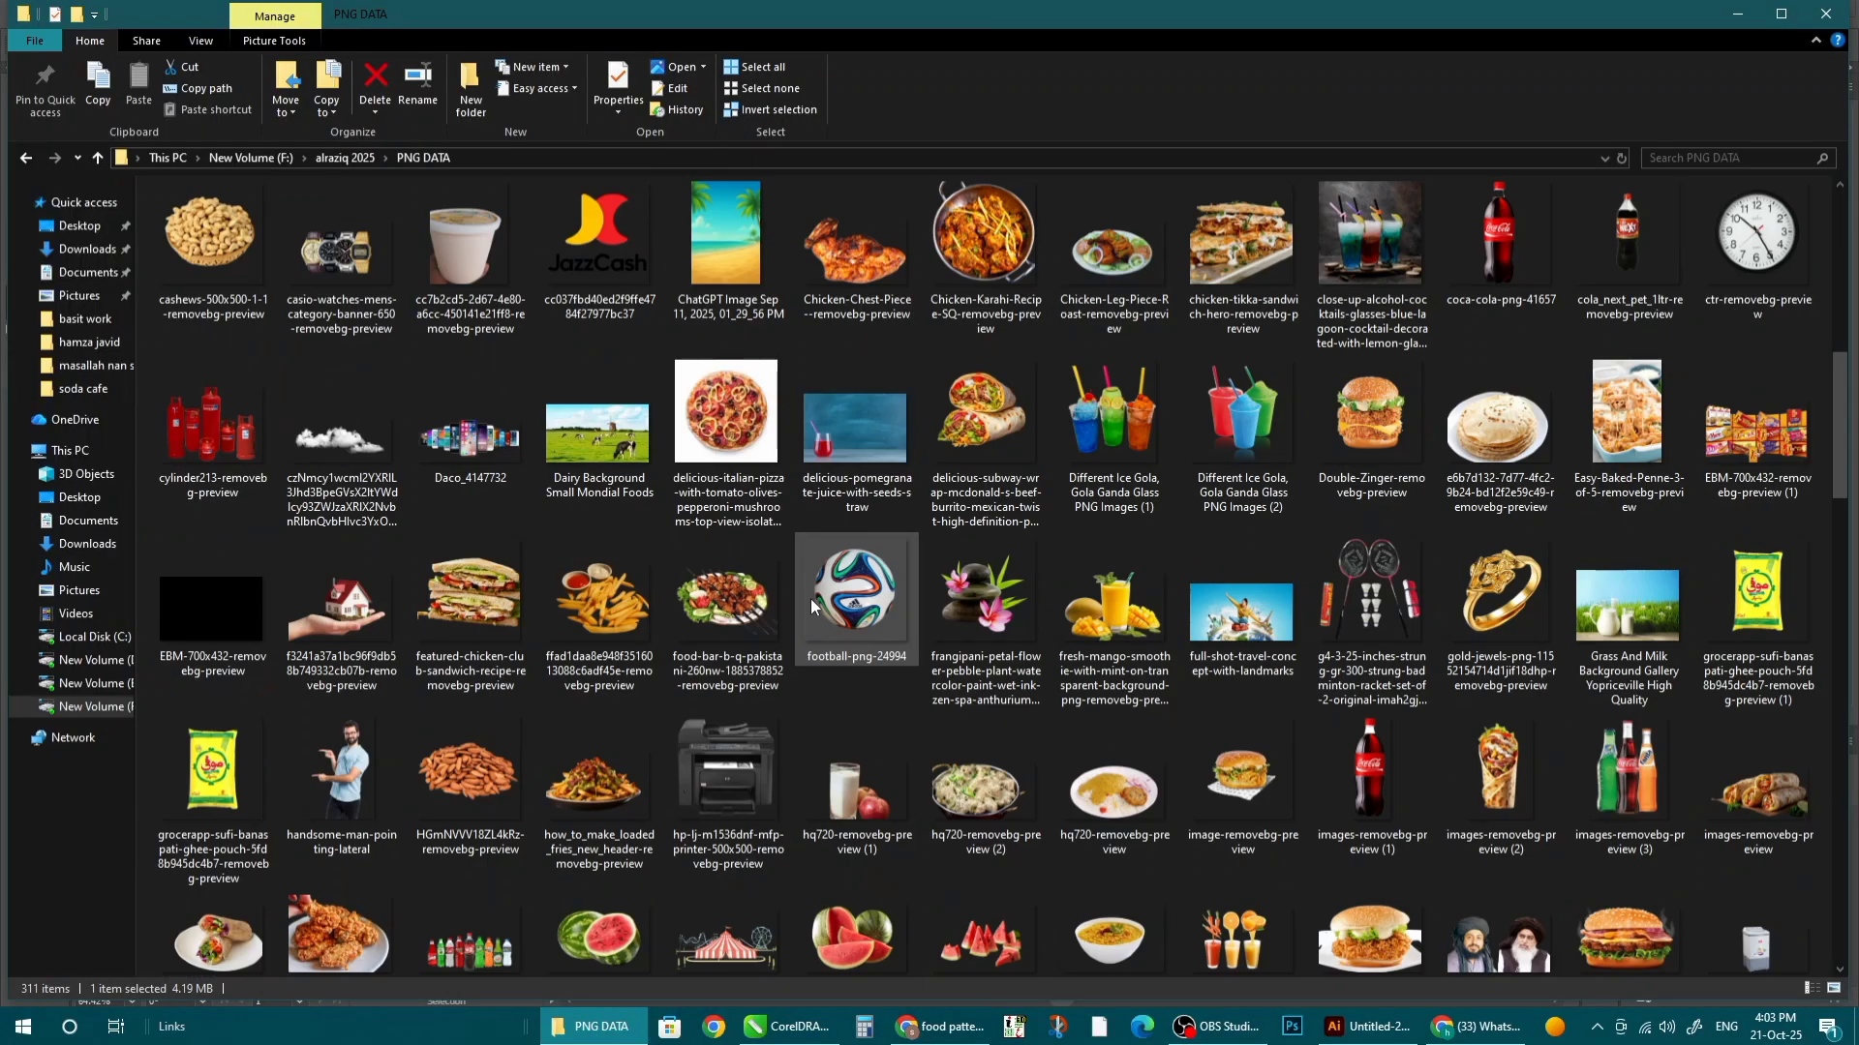
pyautogui.scroll(-10, 810, 599)
pyautogui.scroll(10, 788, 813)
pyautogui.scroll(-15, 660, 688)
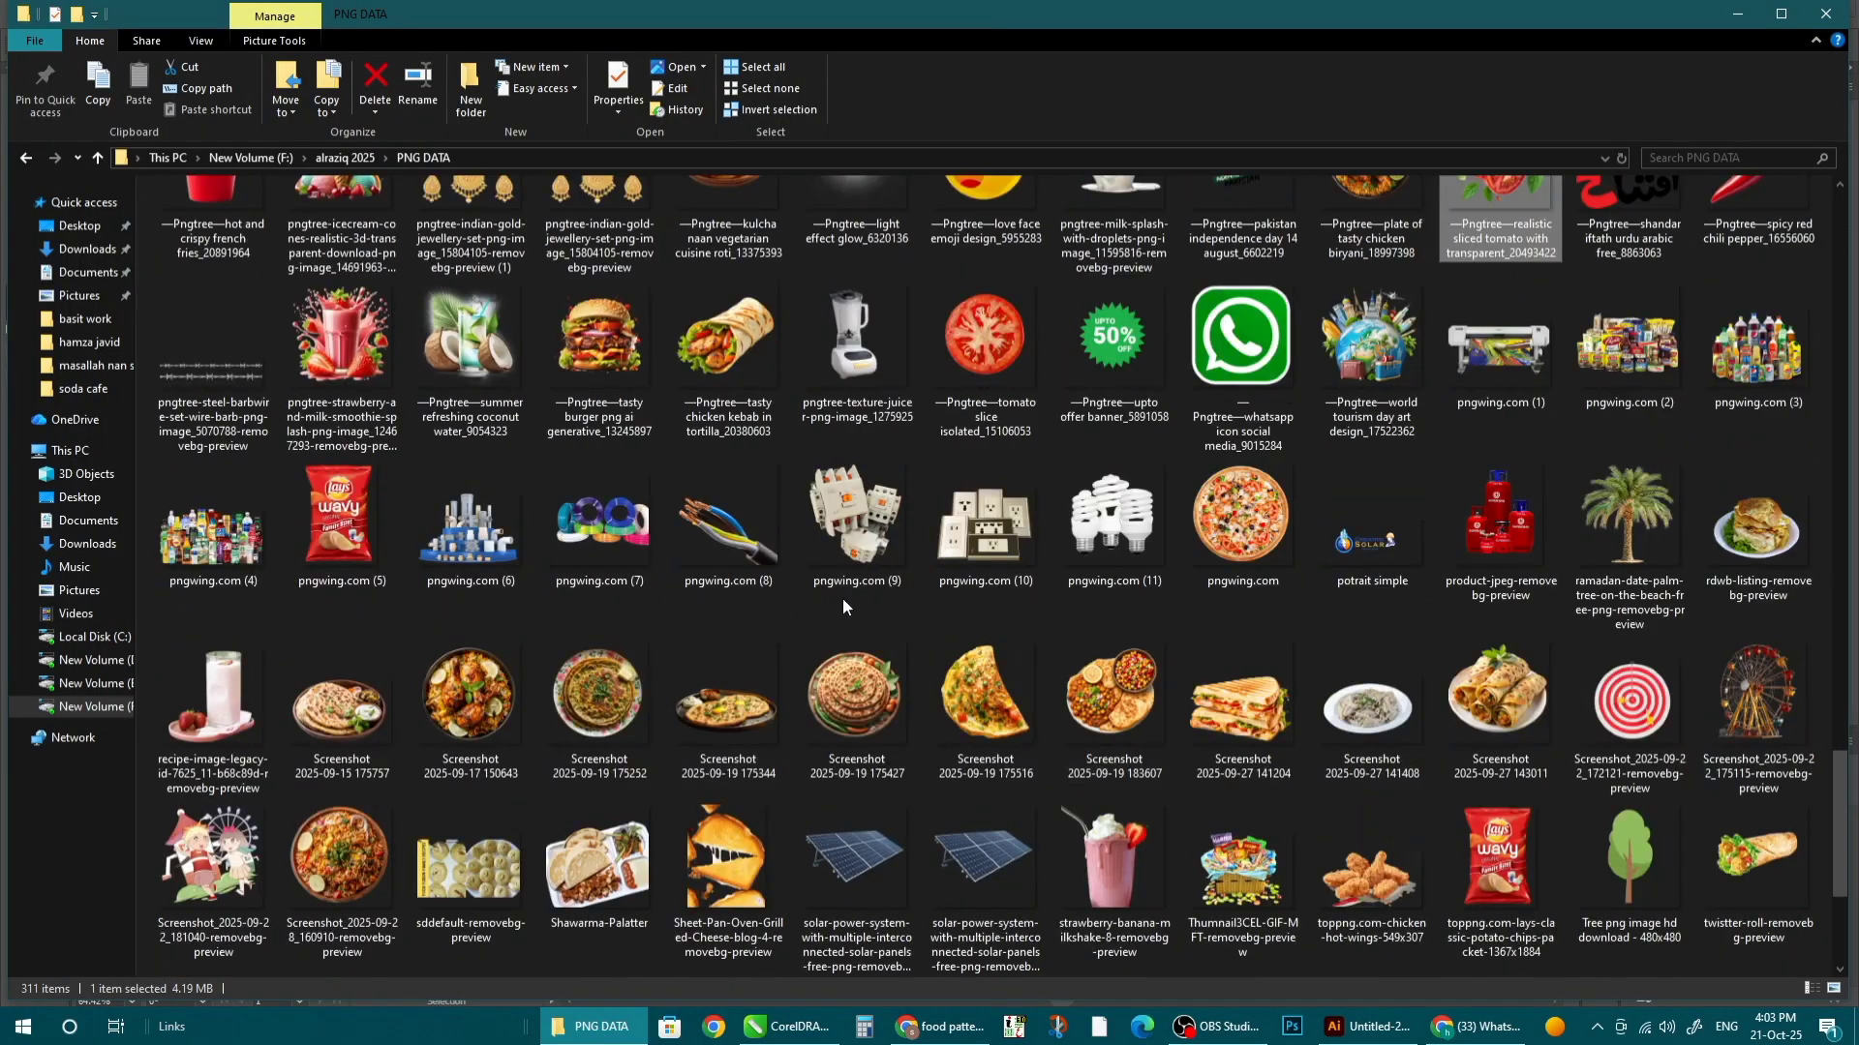
pyautogui.scroll(-4, 842, 606)
pyautogui.scroll(11, 836, 637)
pyautogui.click(727, 605)
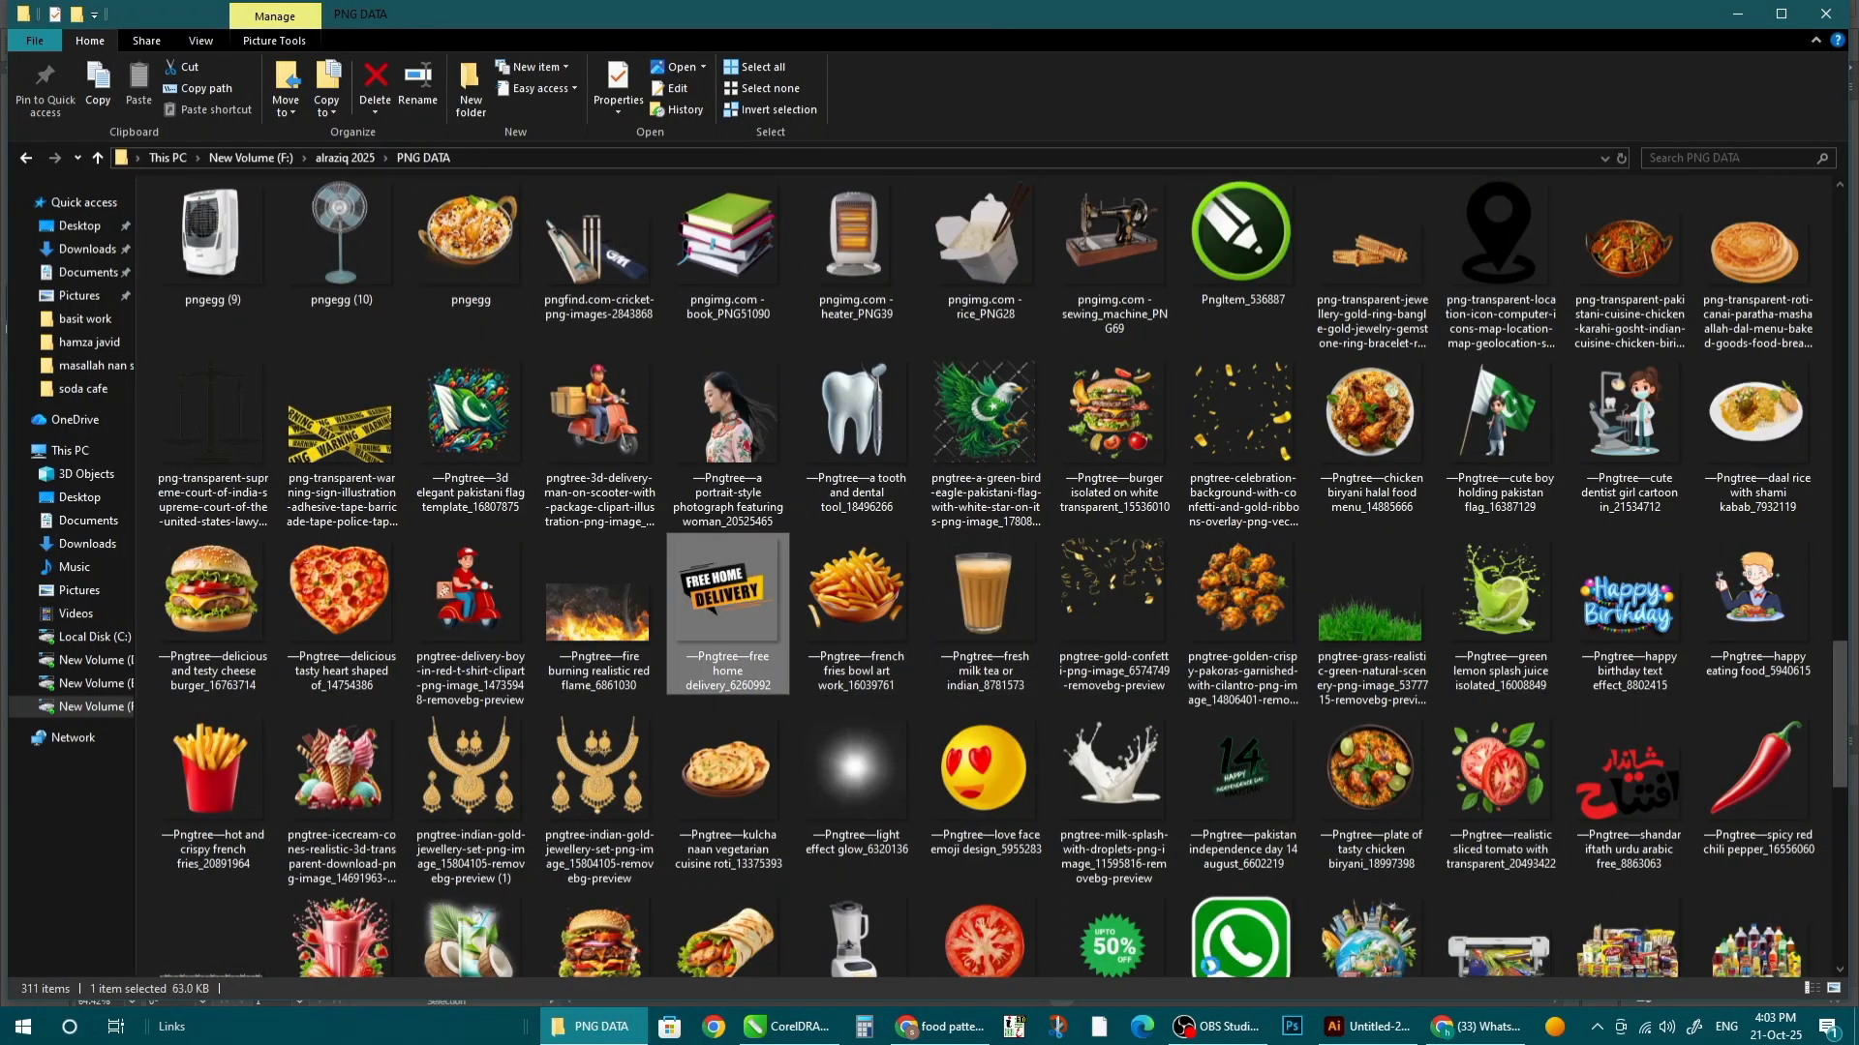
pyautogui.moveTo(1210, 966); pyautogui.dragTo(340, 393)
pyautogui.moveTo(518, 445); pyautogui.dragTo(891, 726)
# - Embed the FREE HOME DELIVERY banner, scale it to about 260 px, and set it over the pizza's lower edge
pyautogui.scroll(-2, 759, 530)
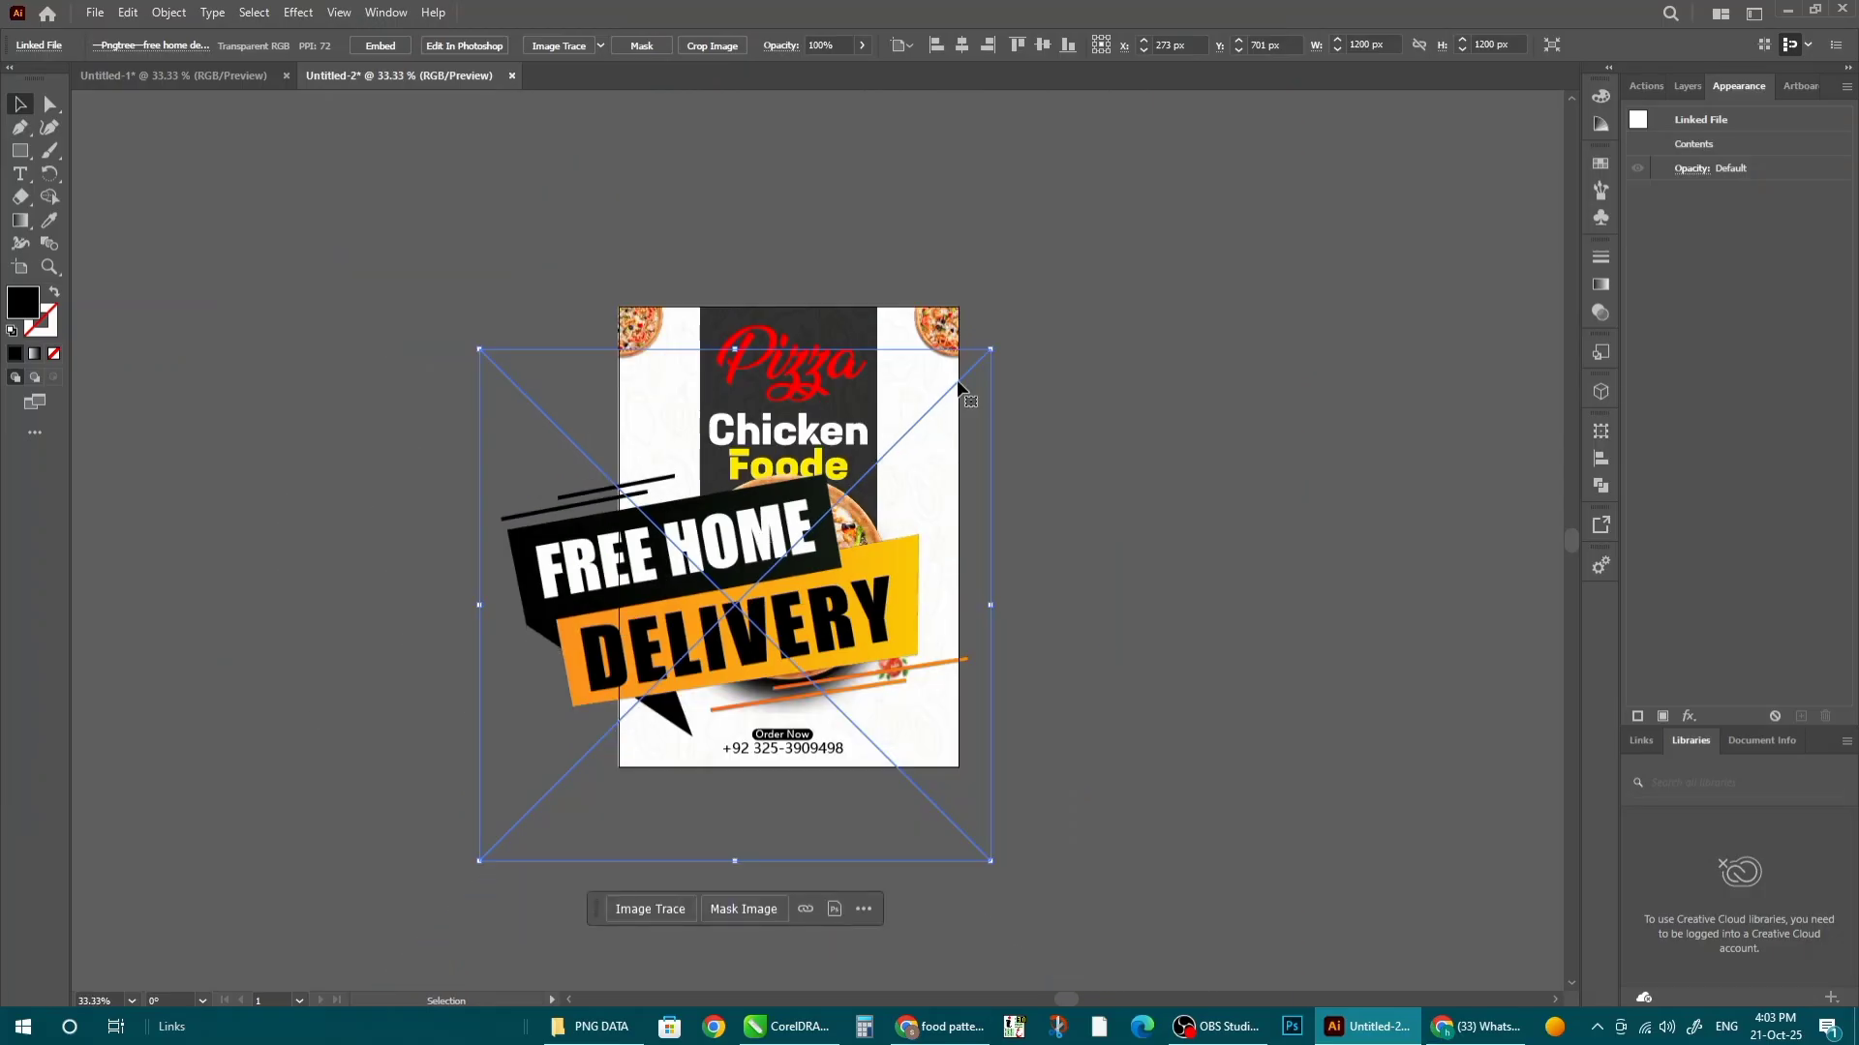
pyautogui.click(380, 45)
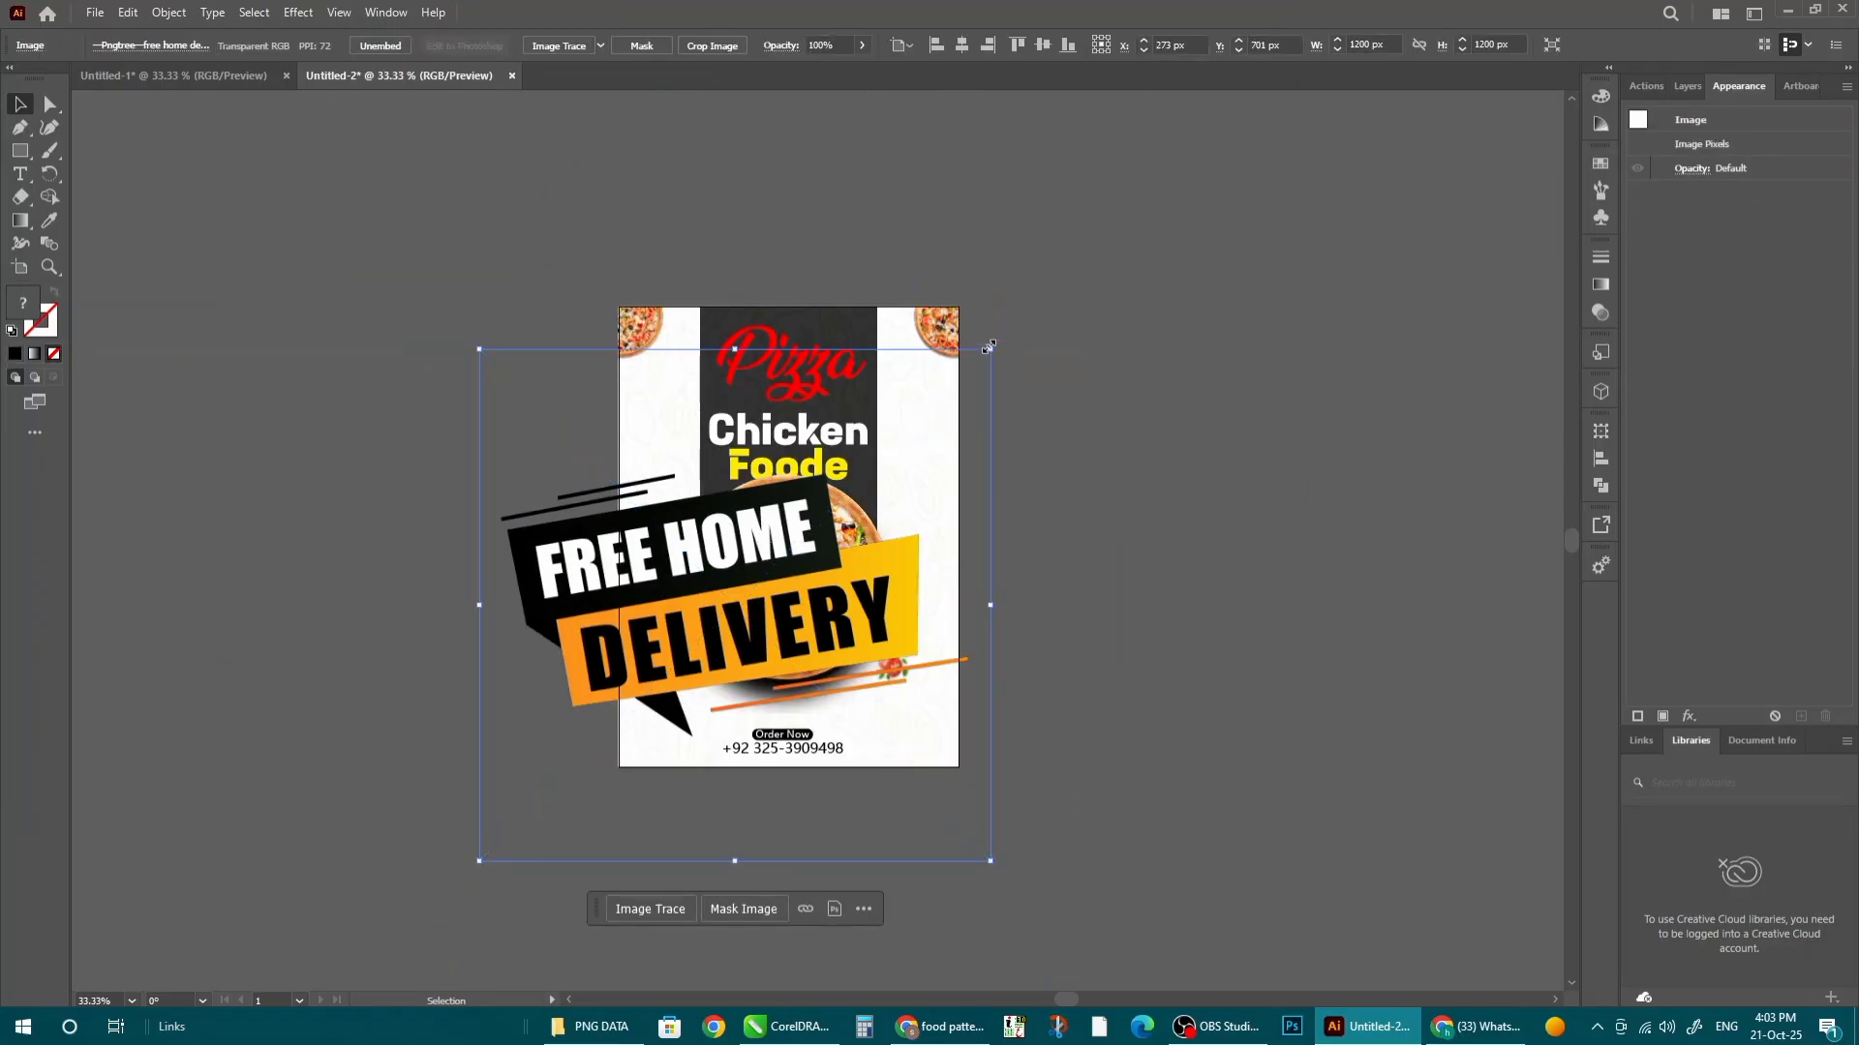
pyautogui.moveTo(987, 347); pyautogui.dragTo(809, 530)
pyautogui.moveTo(761, 625); pyautogui.dragTo(850, 687)
pyautogui.scroll(3, 785, 678)
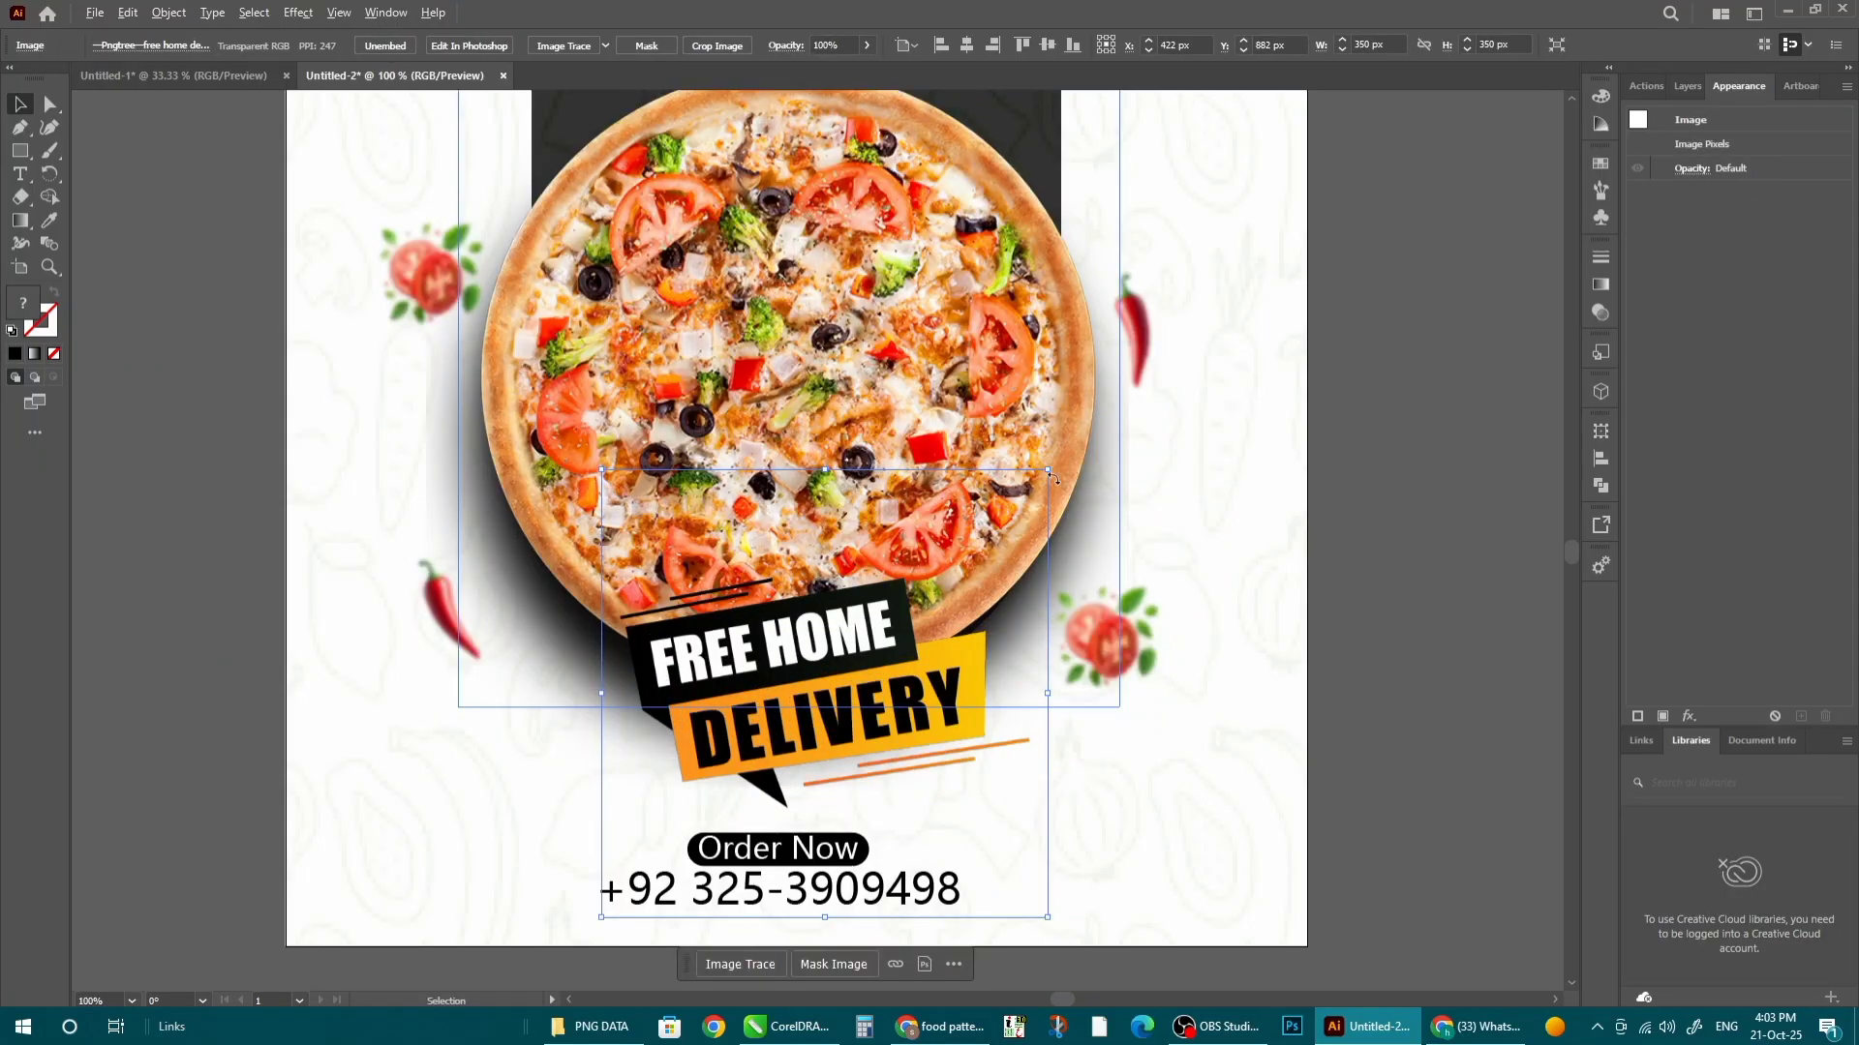
pyautogui.moveTo(1056, 479); pyautogui.dragTo(999, 525)
pyautogui.moveTo(805, 693); pyautogui.dragTo(885, 577)
pyautogui.scroll(-2, 839, 588)
pyautogui.click(1253, 606)
# - Nudge the Order Now and phone number block up slightly, then fit the whole poster in the window
pyautogui.scroll(4, 811, 735)
pyautogui.scroll(-3, 912, 668)
pyautogui.click(873, 813)
pyautogui.moveTo(772, 612); pyautogui.dragTo(773, 611)
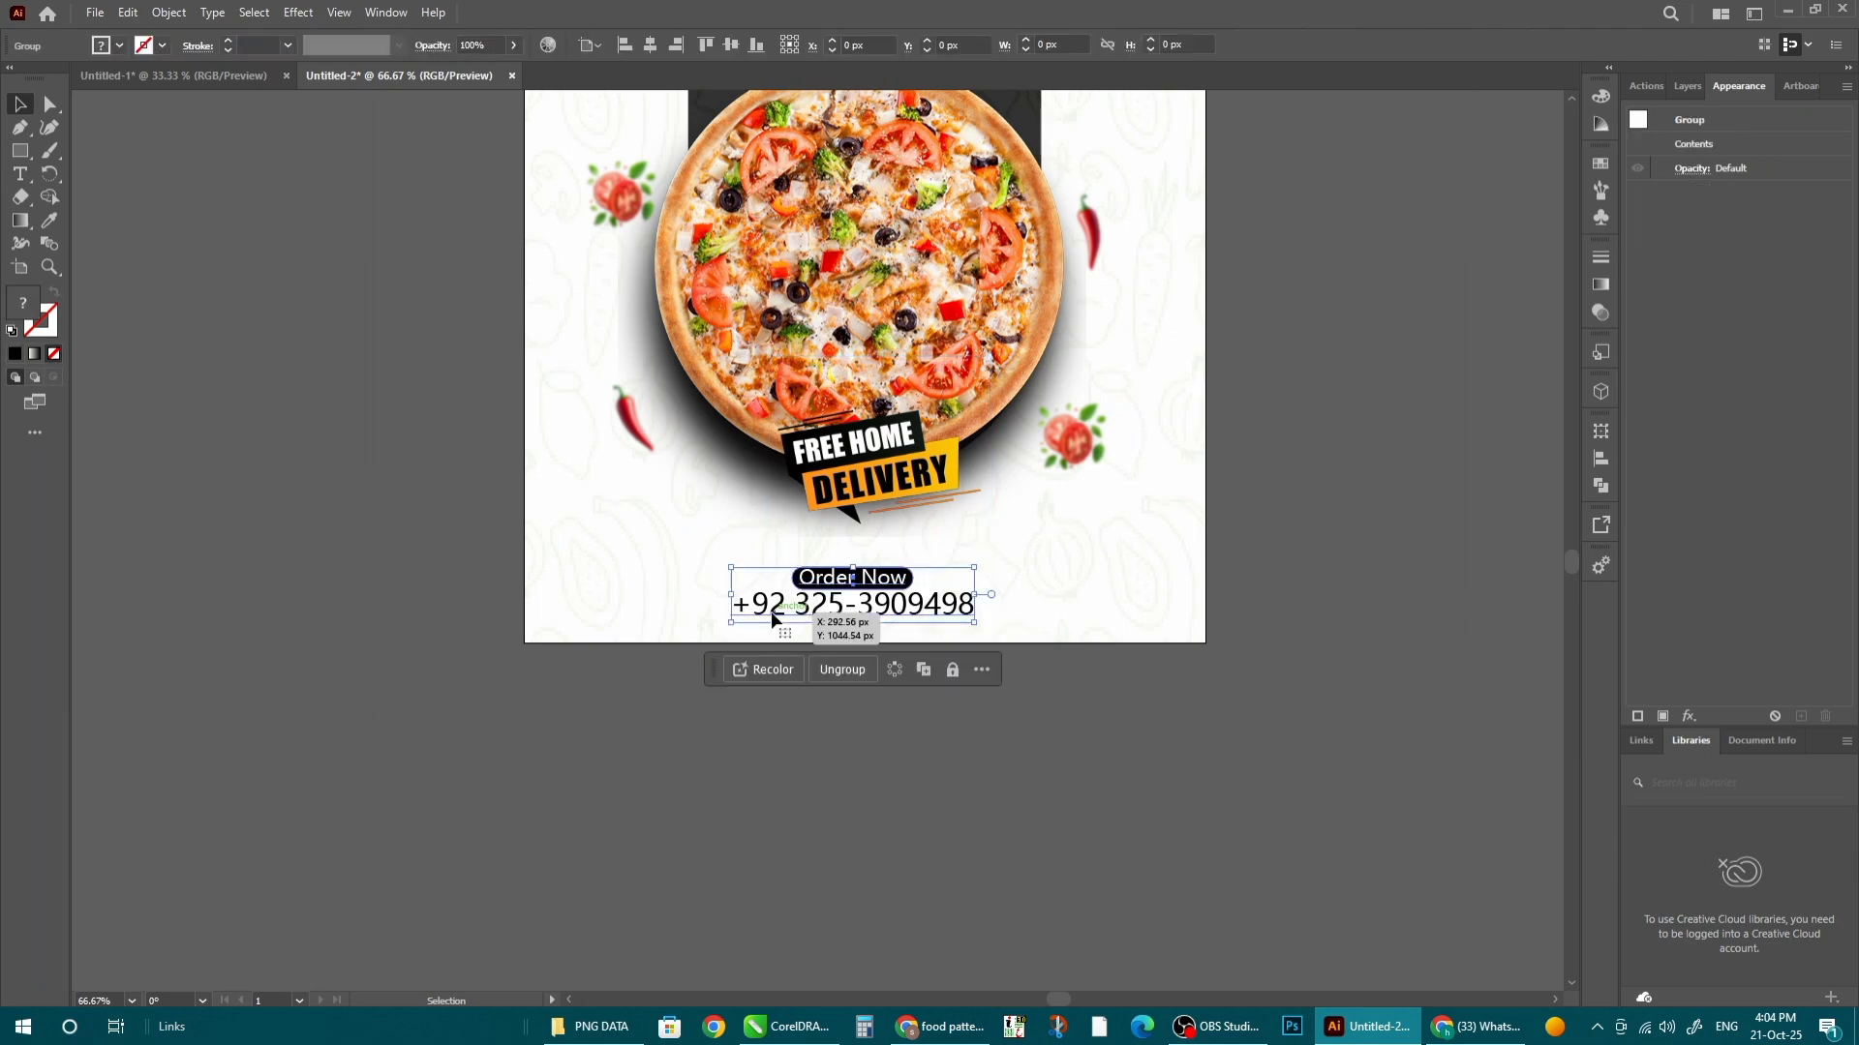
pyautogui.scroll(3, 825, 578)
pyautogui.scroll(3, 832, 708)
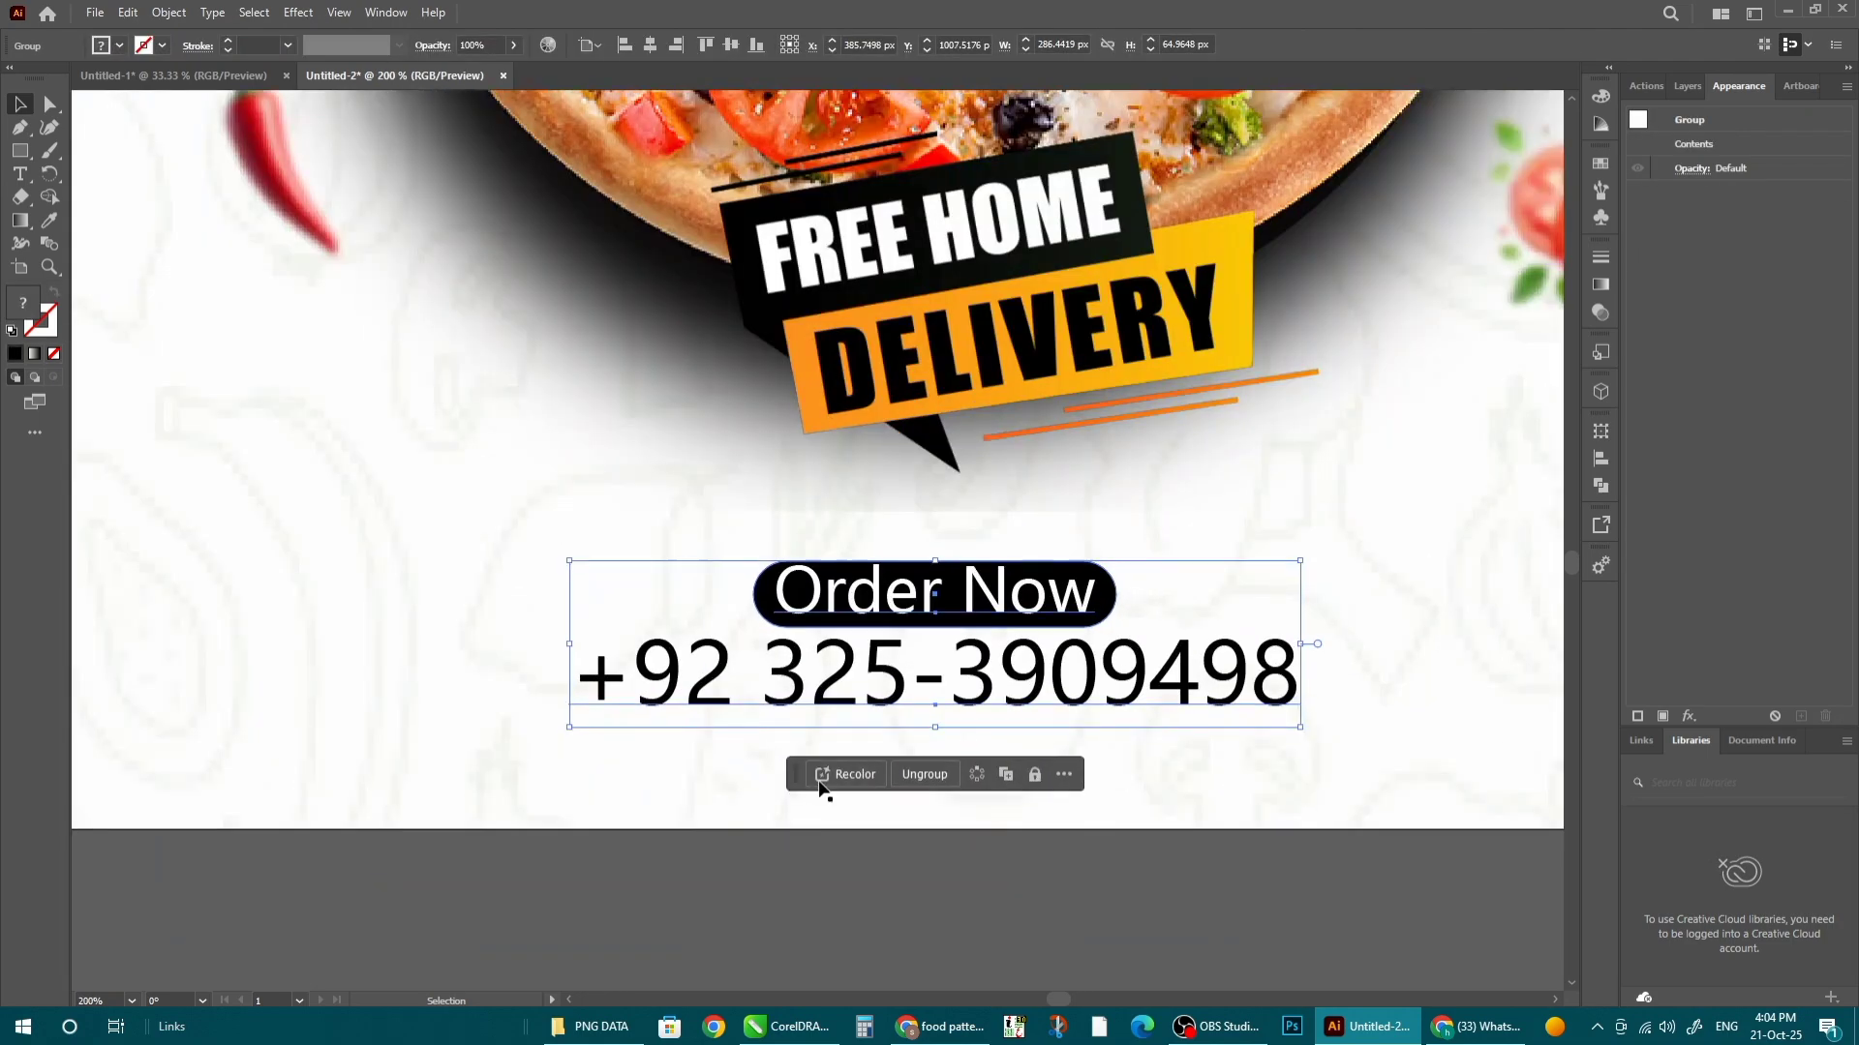
pyautogui.scroll(-2, 832, 703)
pyautogui.scroll(-4, 817, 633)
pyautogui.click(1067, 863)
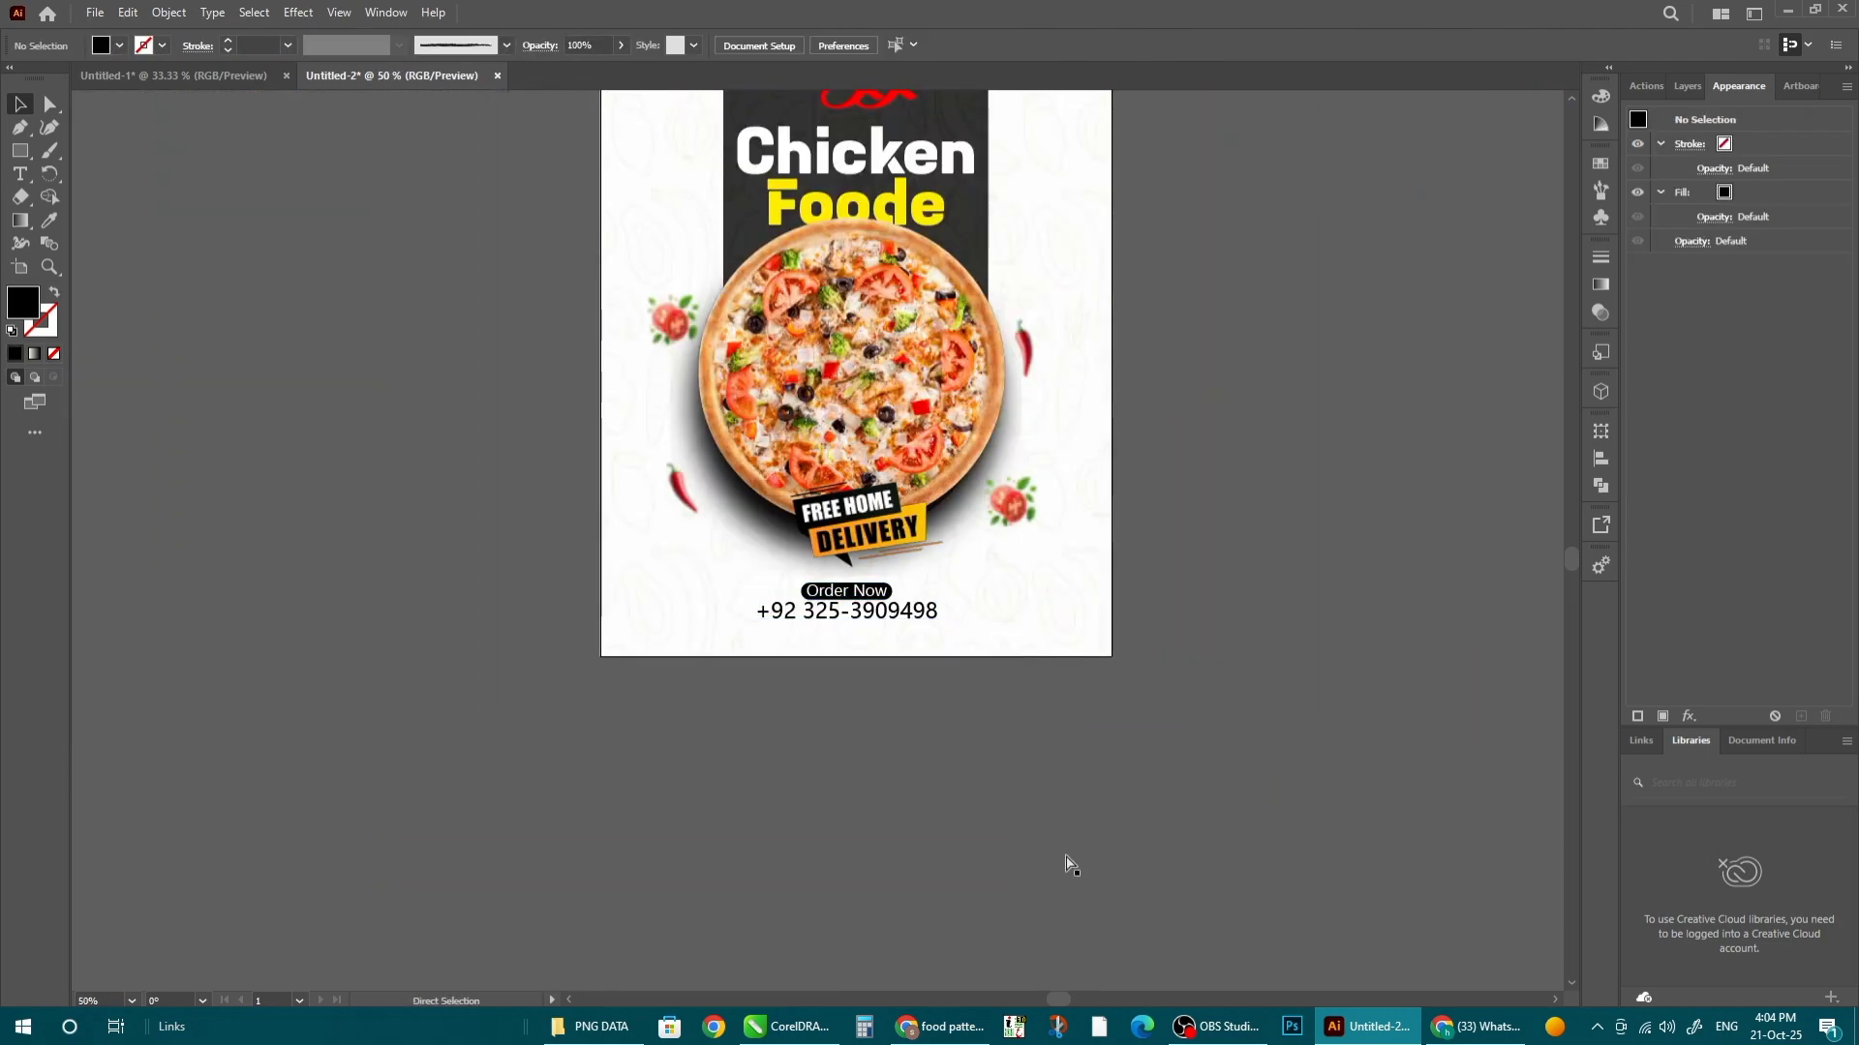
pyautogui.hotkey('ctrl', '0')
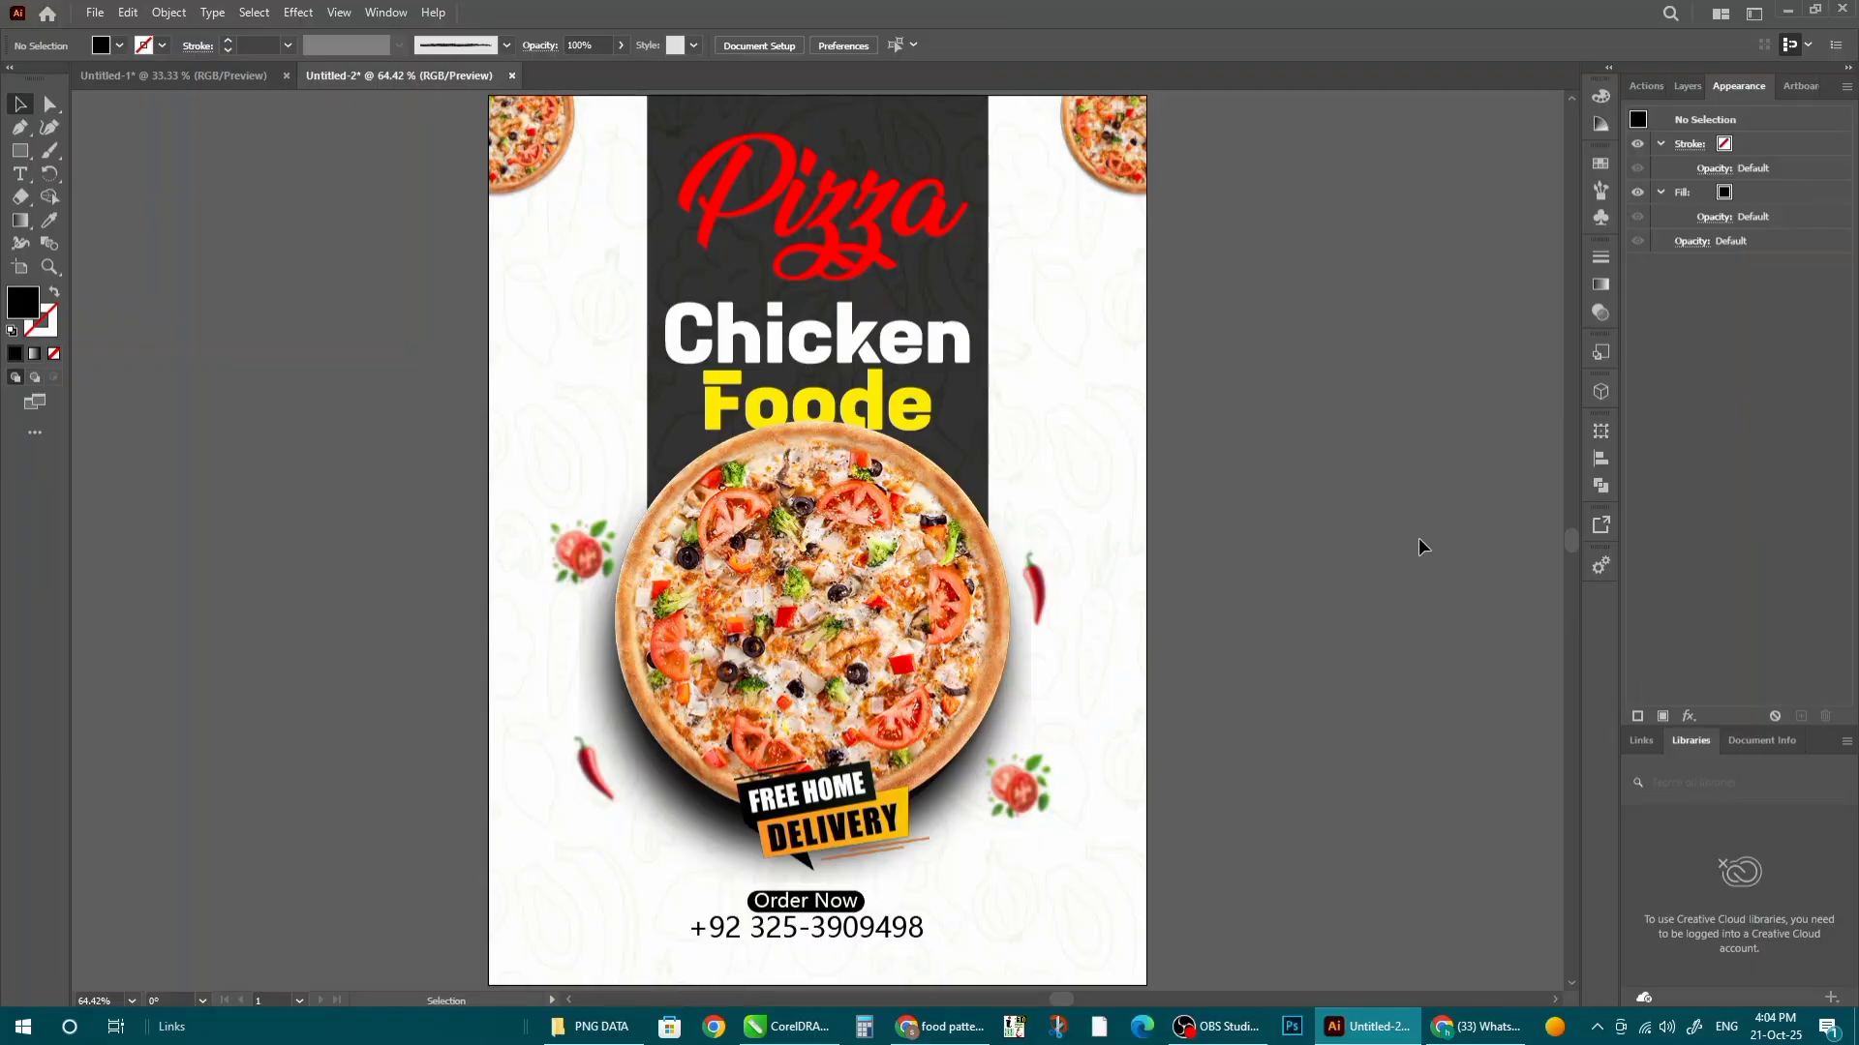
pyautogui.hotkey('alt', 'Tab')
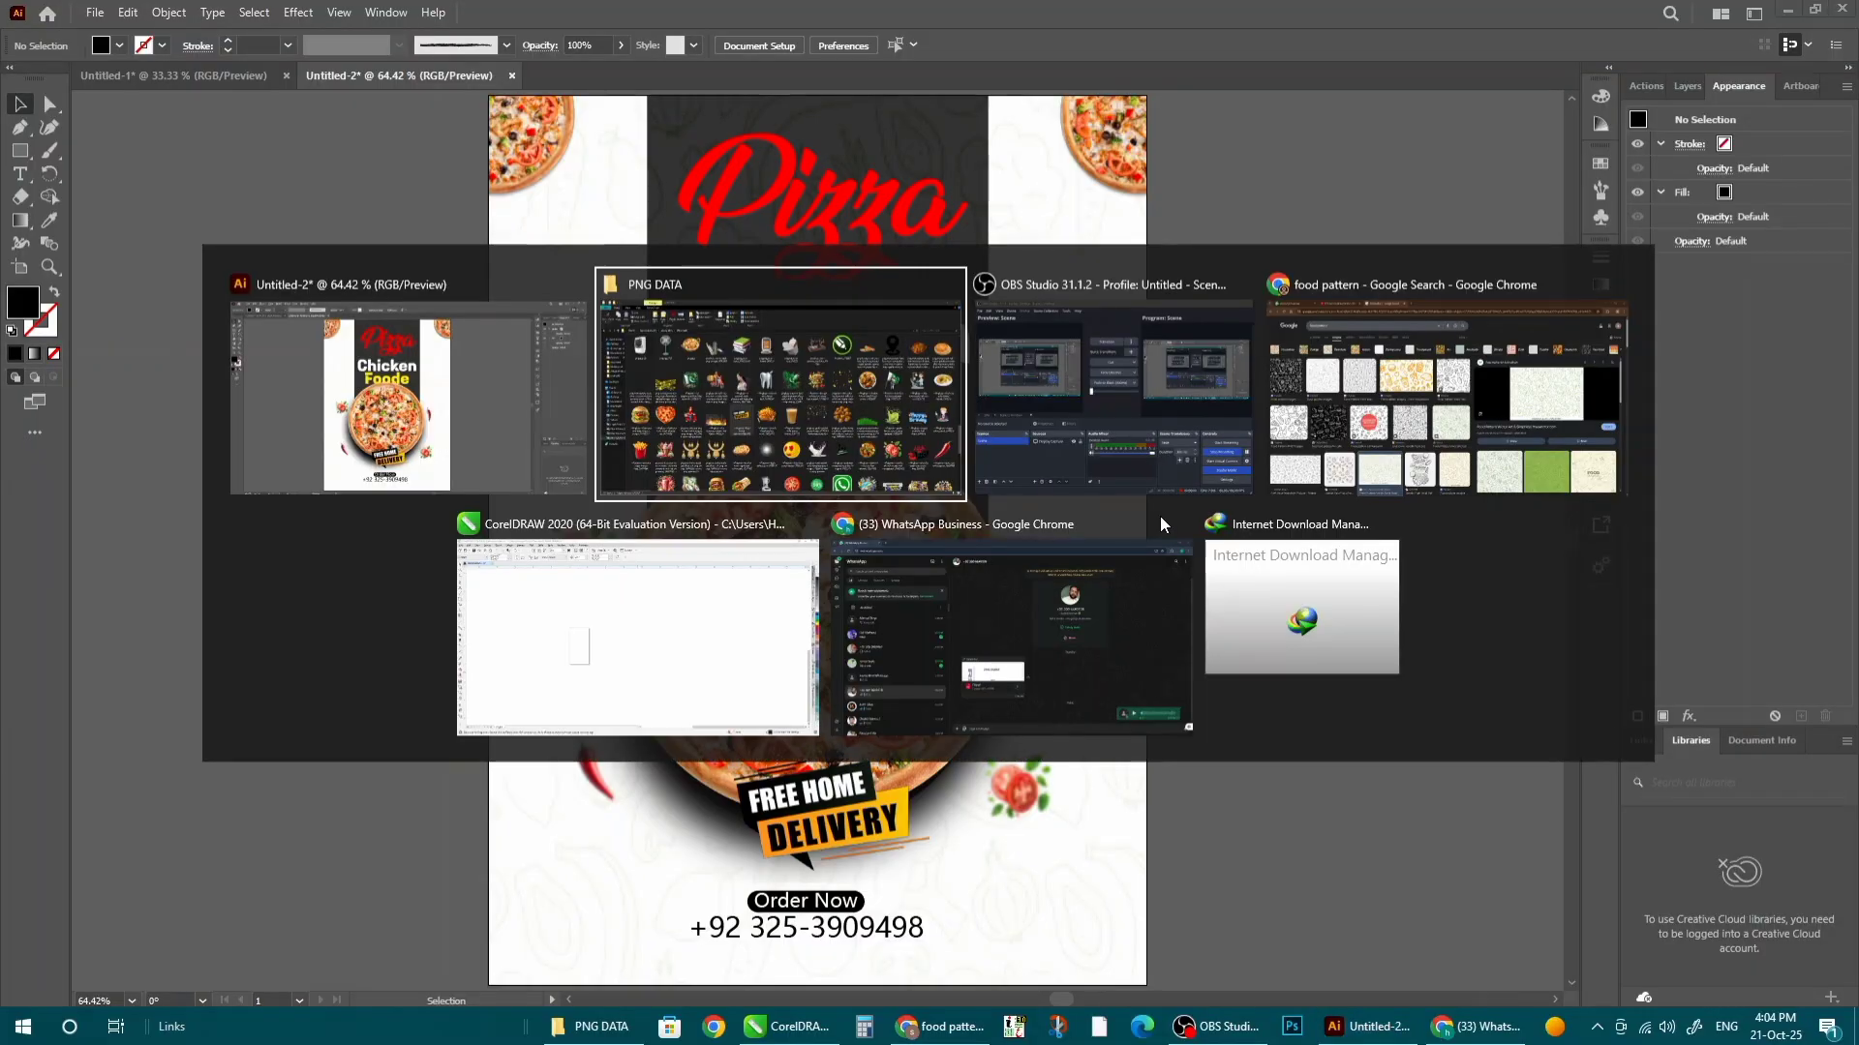
# - Draw a vertical line beside the poster and give it a 16 pt Charcoal - Pencil brush stroke
pyautogui.press('Escape')
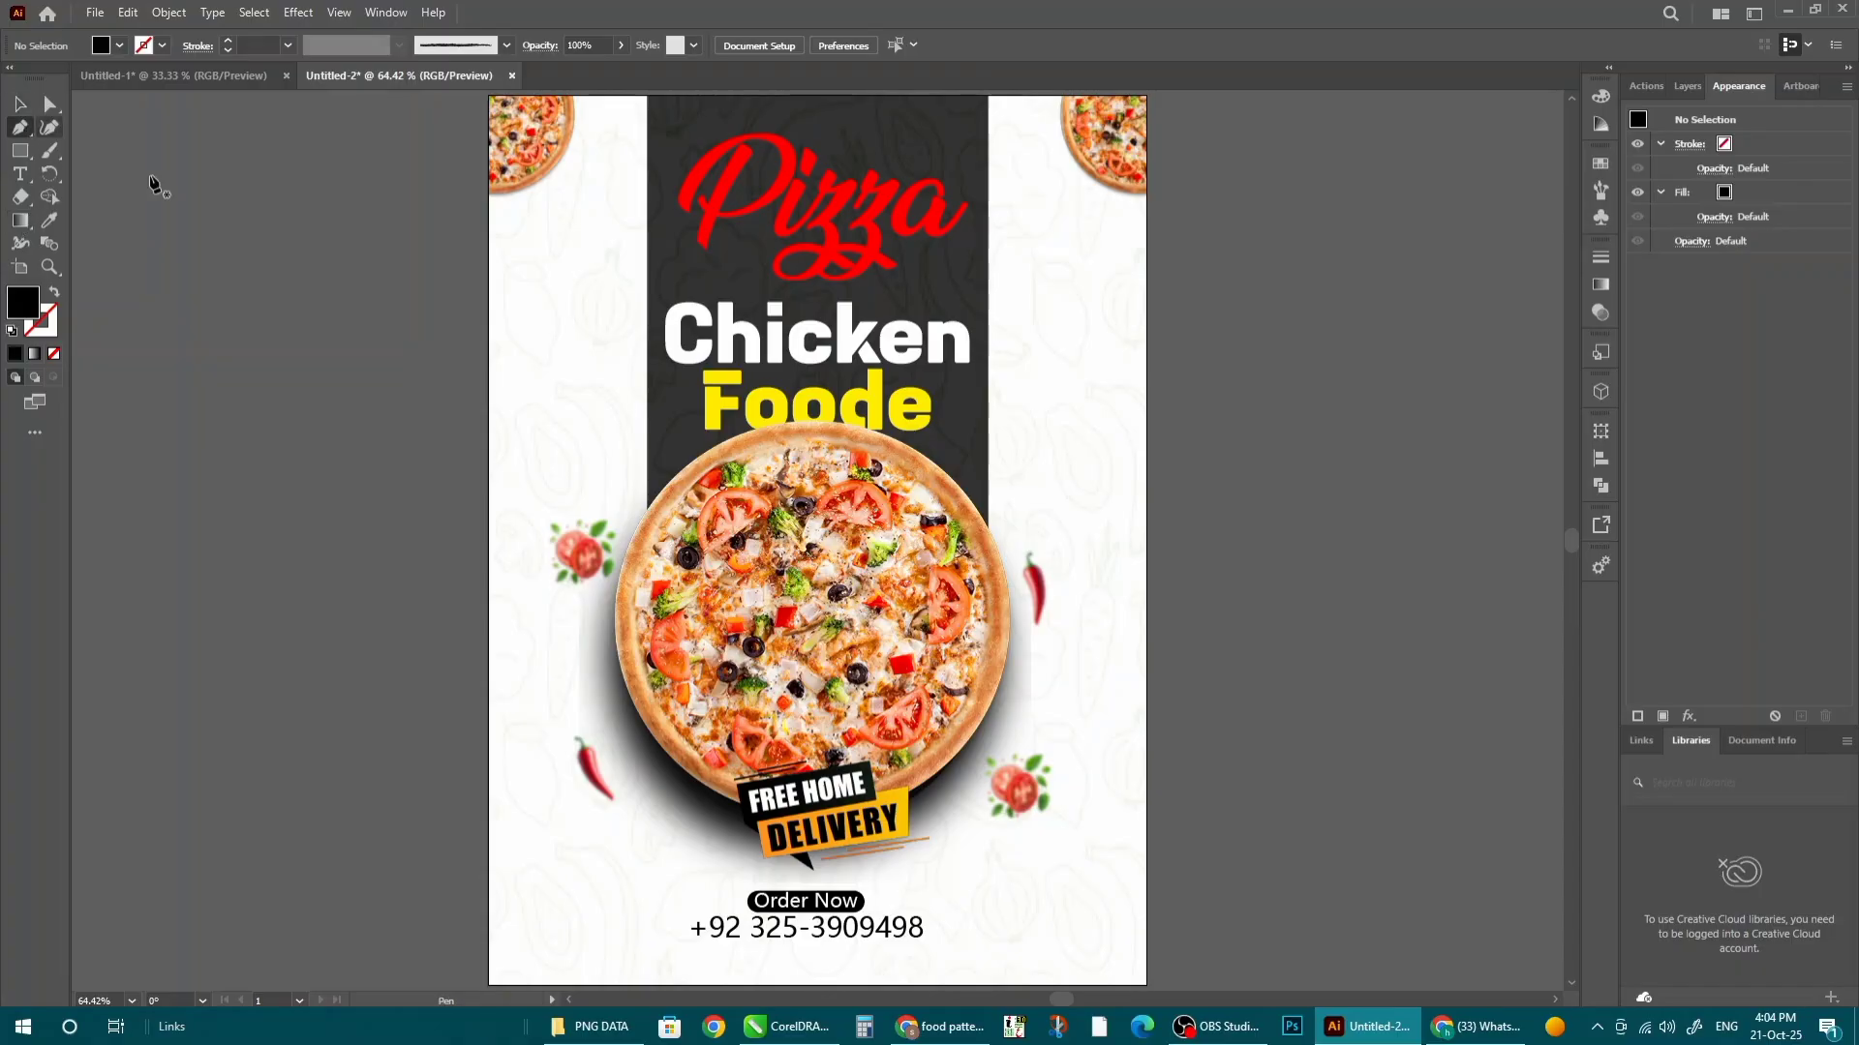
pyautogui.keyDown('shift'); pyautogui.click(397, 859); pyautogui.keyUp('shift')
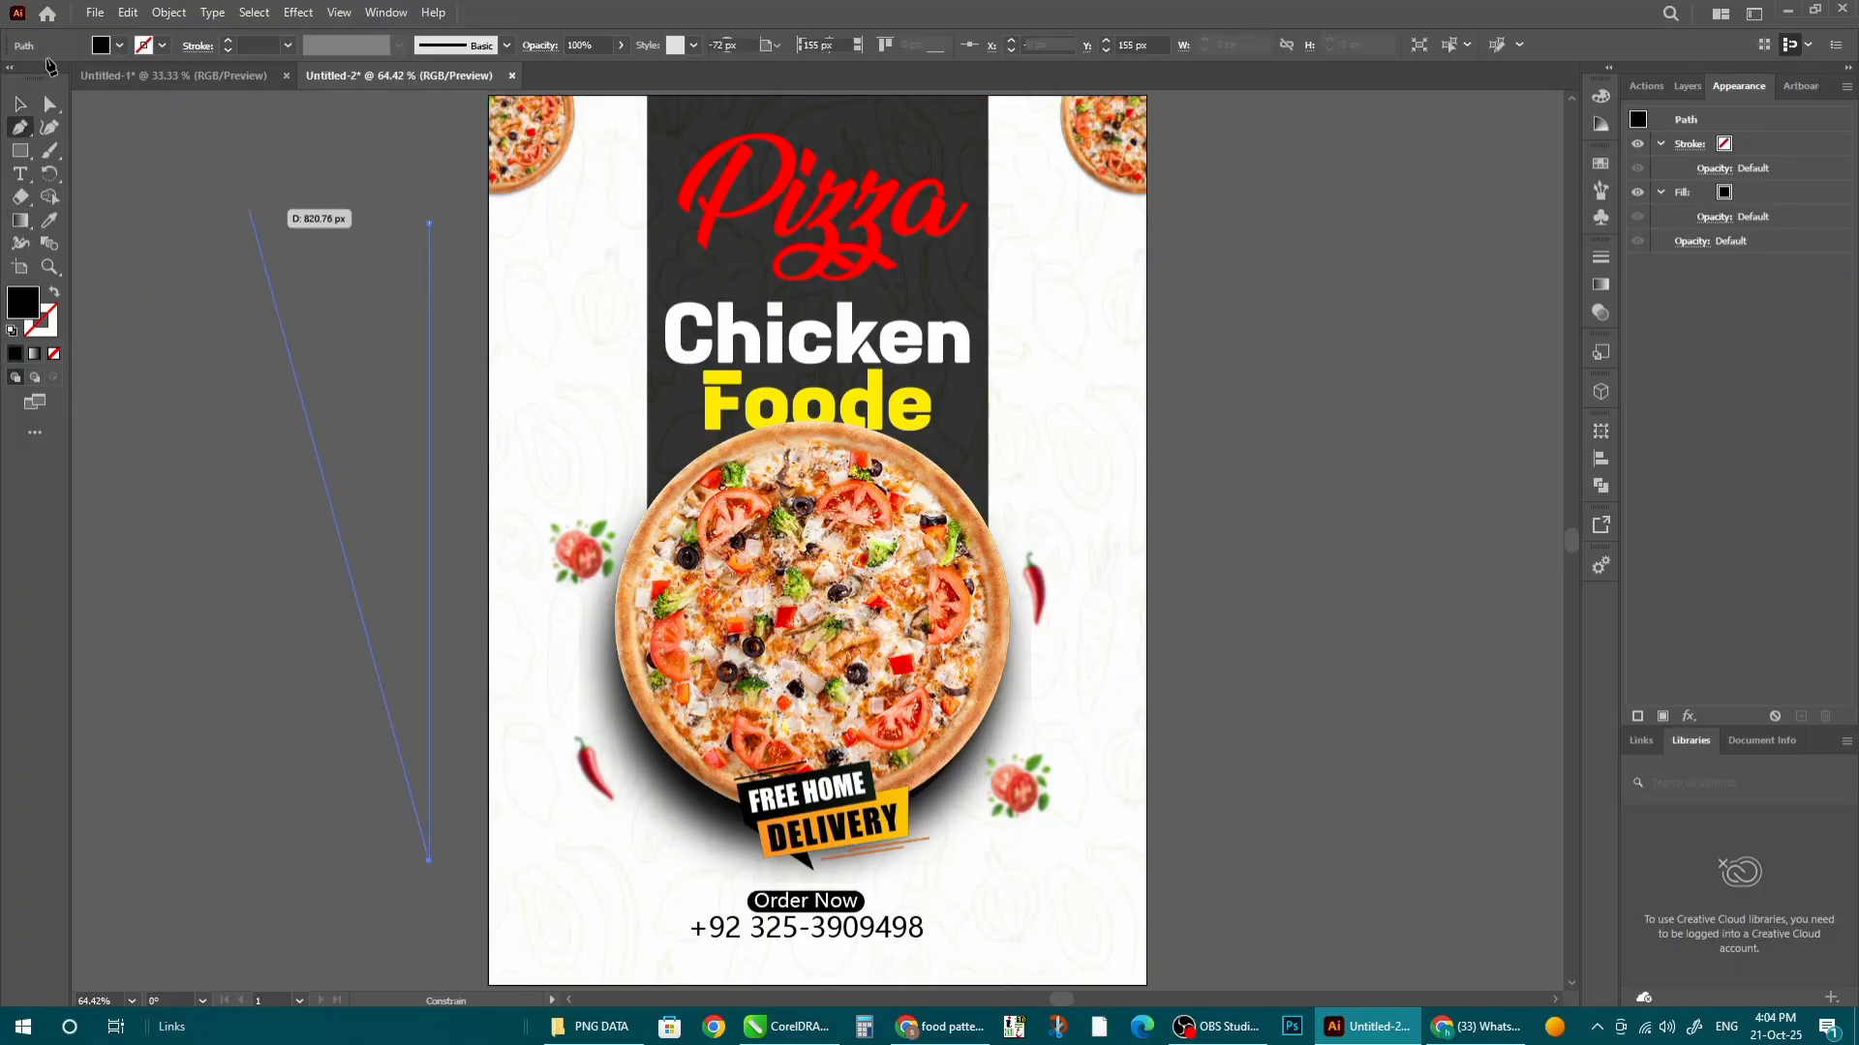
pyautogui.press('v')
pyautogui.click(1602, 190)
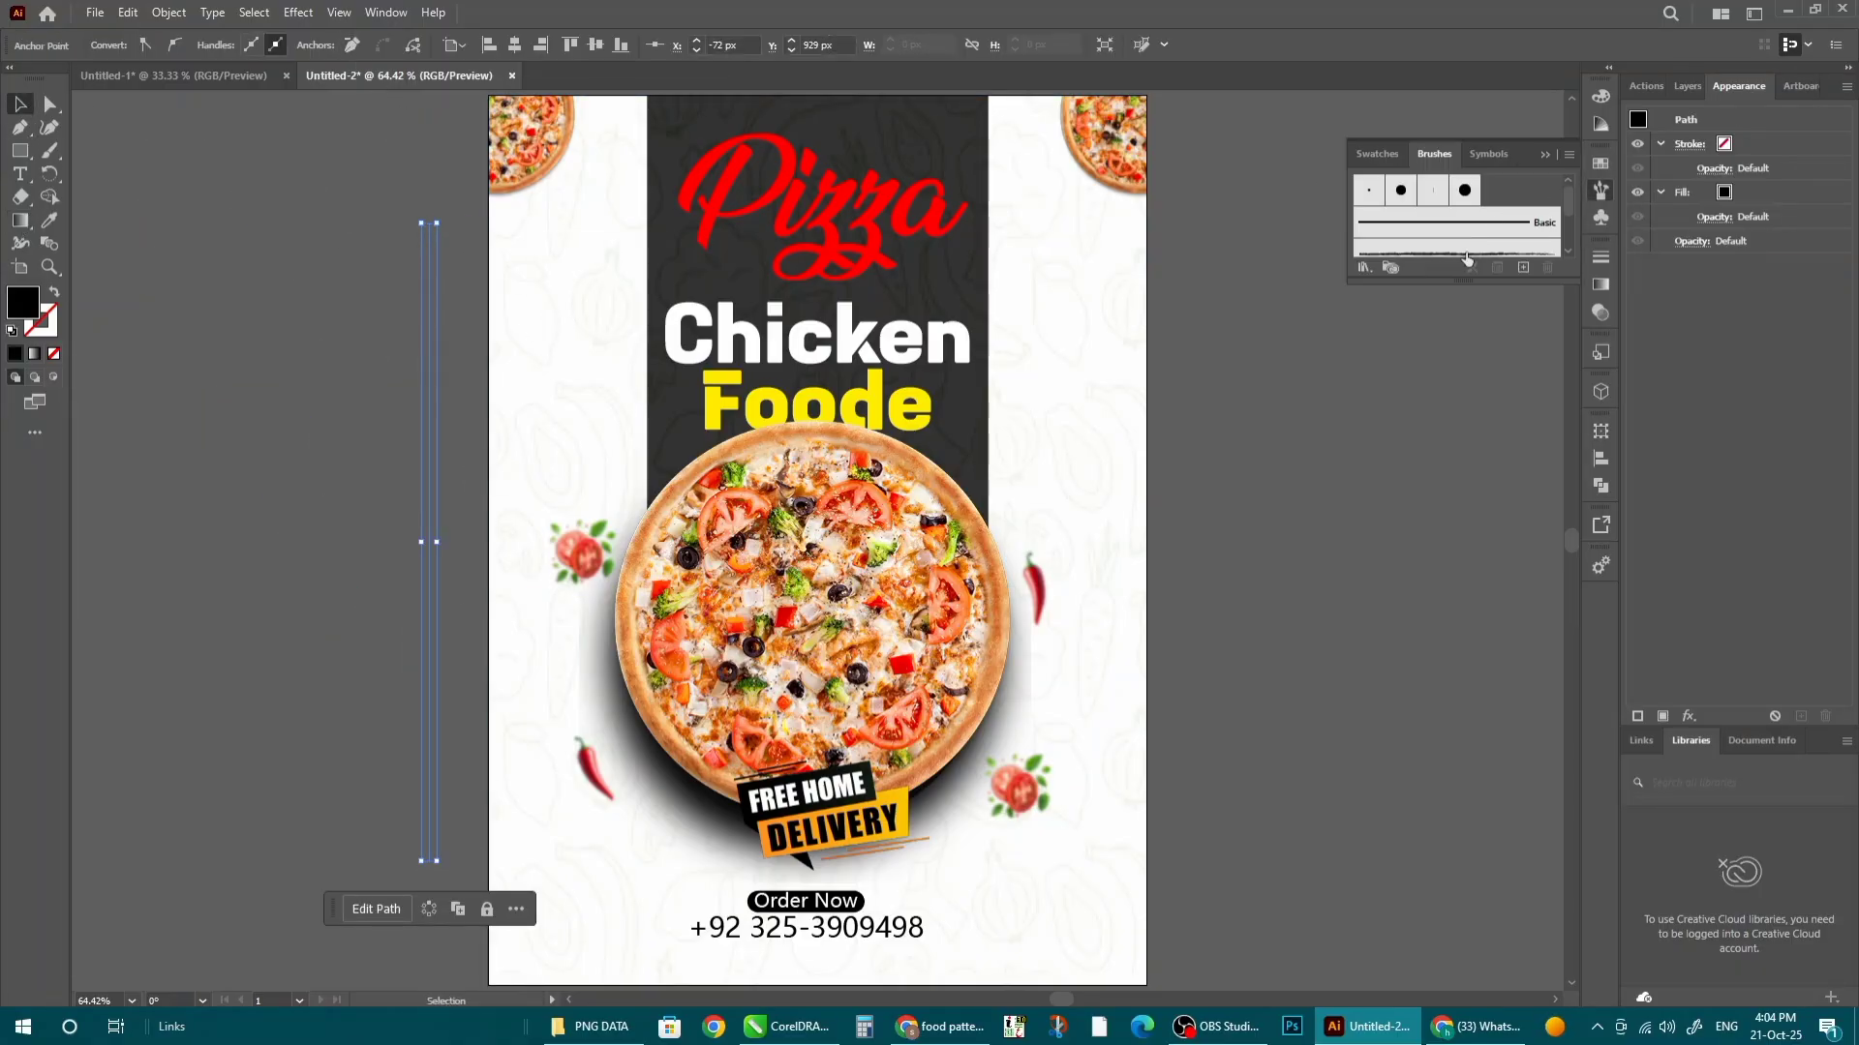
pyautogui.click(1461, 250)
pyautogui.scroll(4, 397, 344)
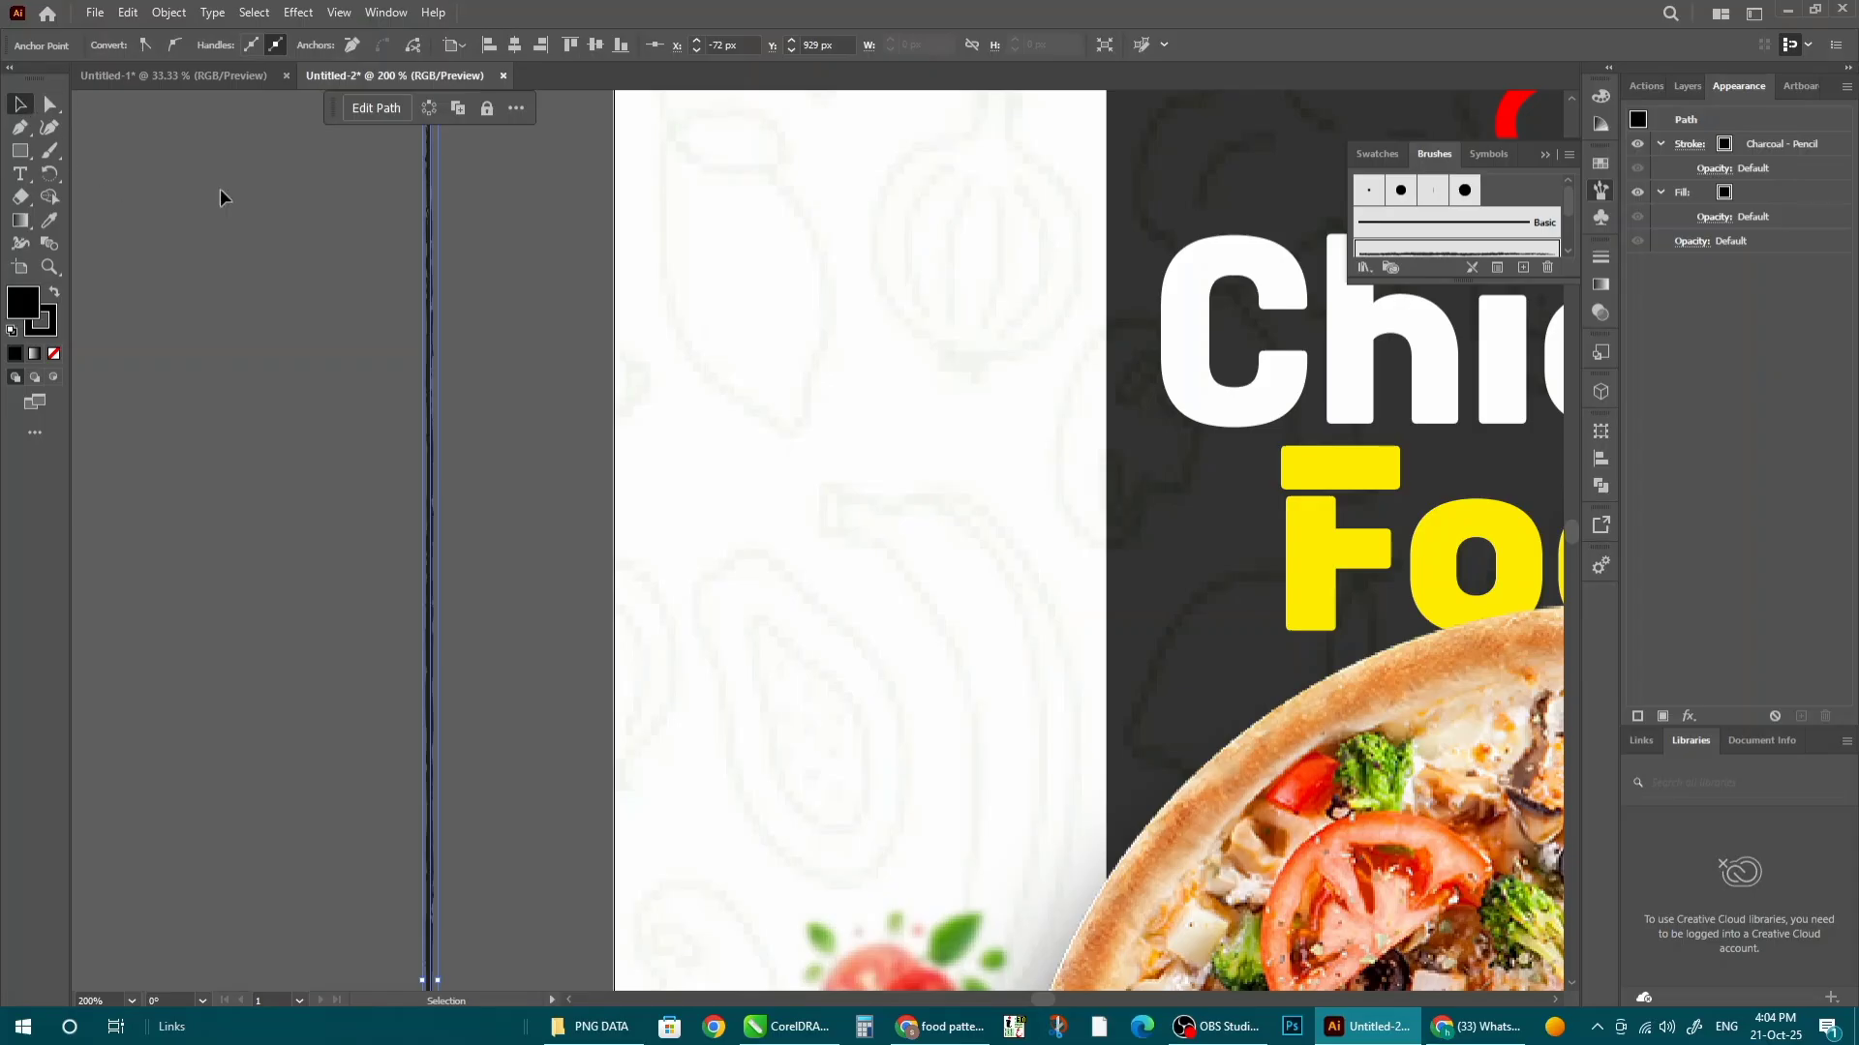
pyautogui.scroll(-2, 380, 371)
pyautogui.click(242, 375)
pyautogui.click(406, 184)
pyautogui.click(289, 45)
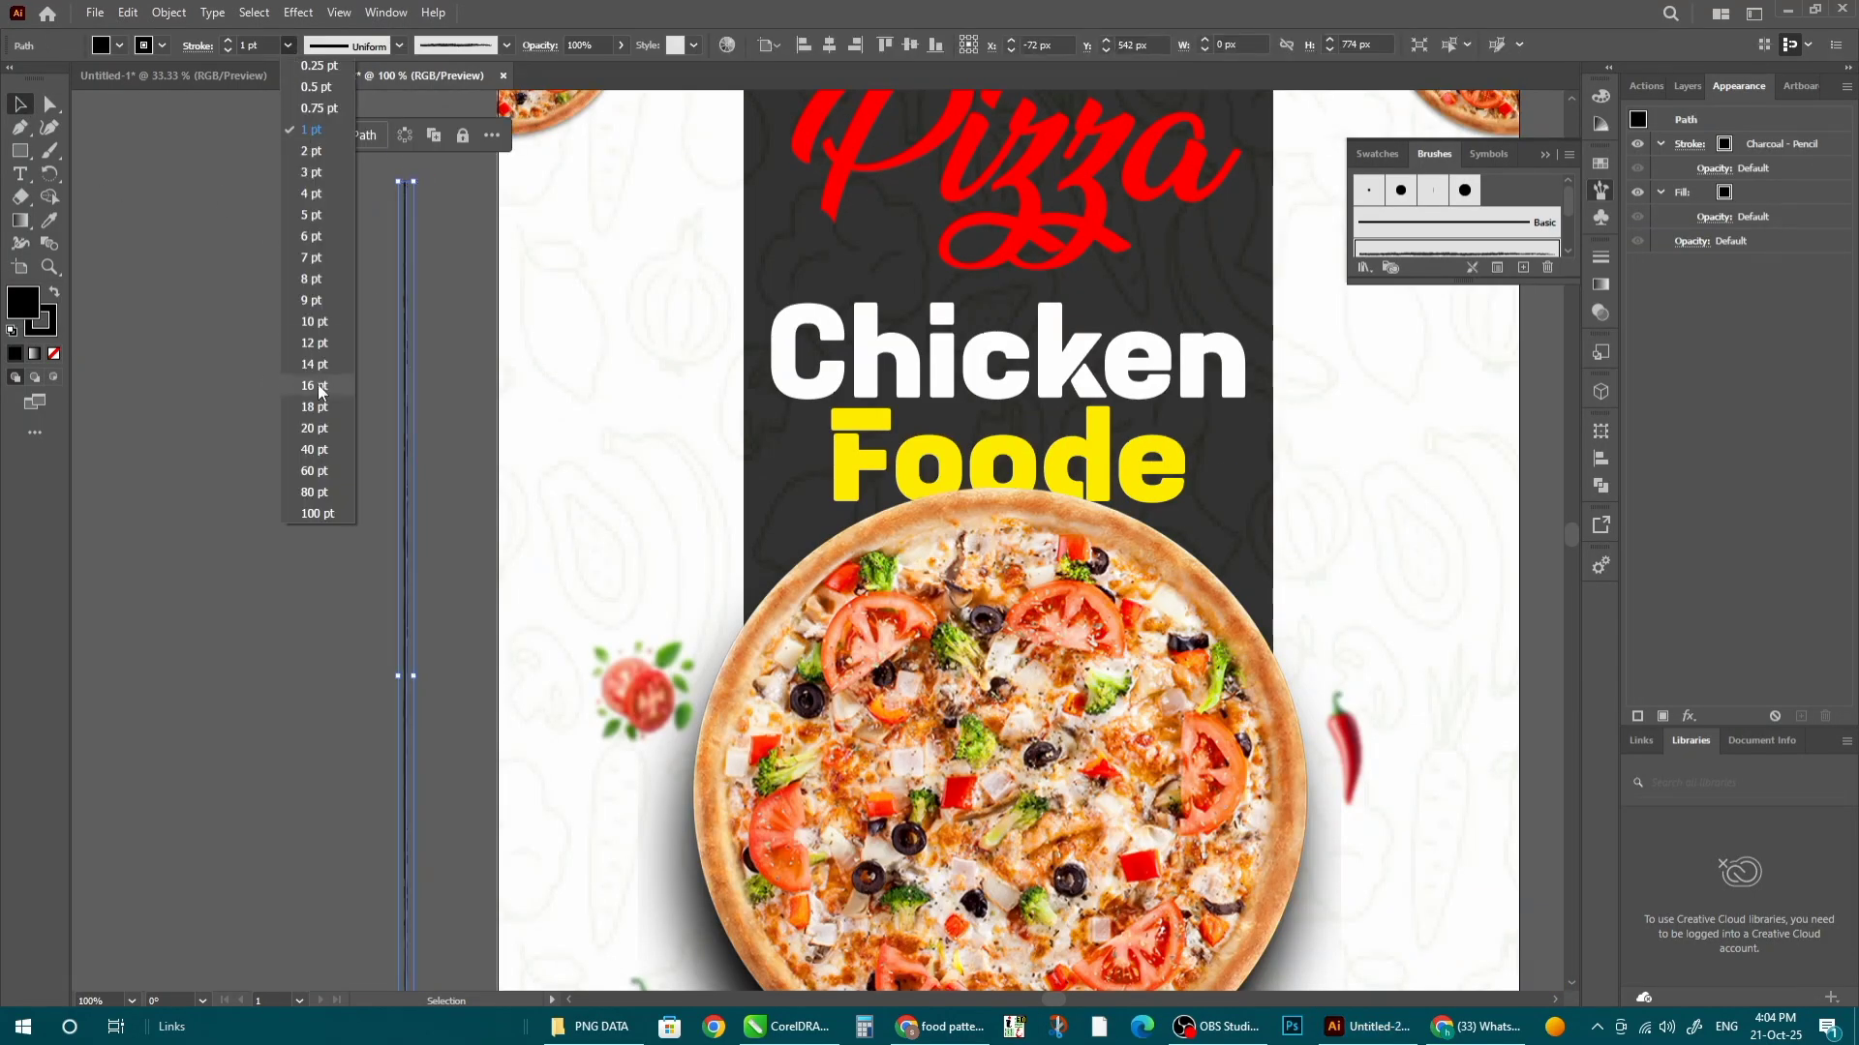
pyautogui.click(318, 385)
pyautogui.scroll(-3, 416, 308)
# - Cut the charcoal line and paste it inside the background clip group along the poster's left edge
pyautogui.moveTo(418, 361); pyautogui.dragTo(451, 367)
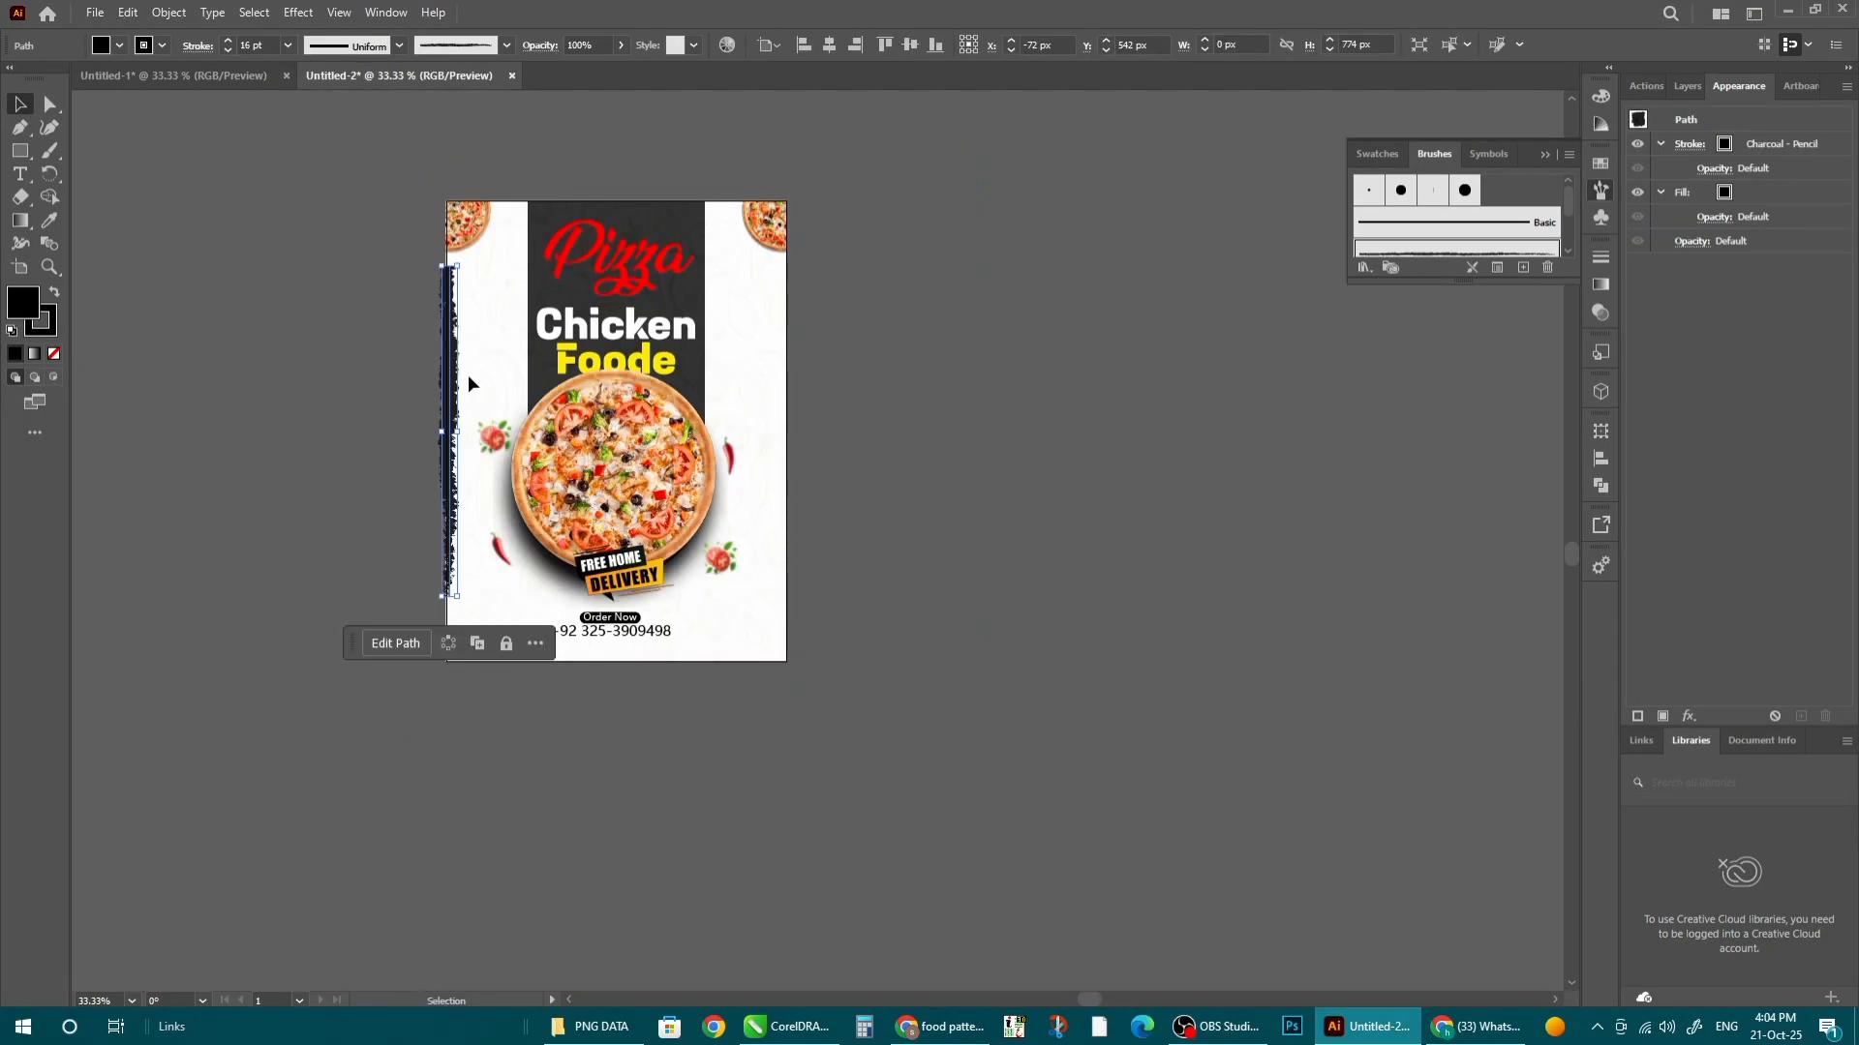
pyautogui.scroll(3, 437, 314)
pyautogui.rightClick(481, 249)
pyautogui.click(523, 256)
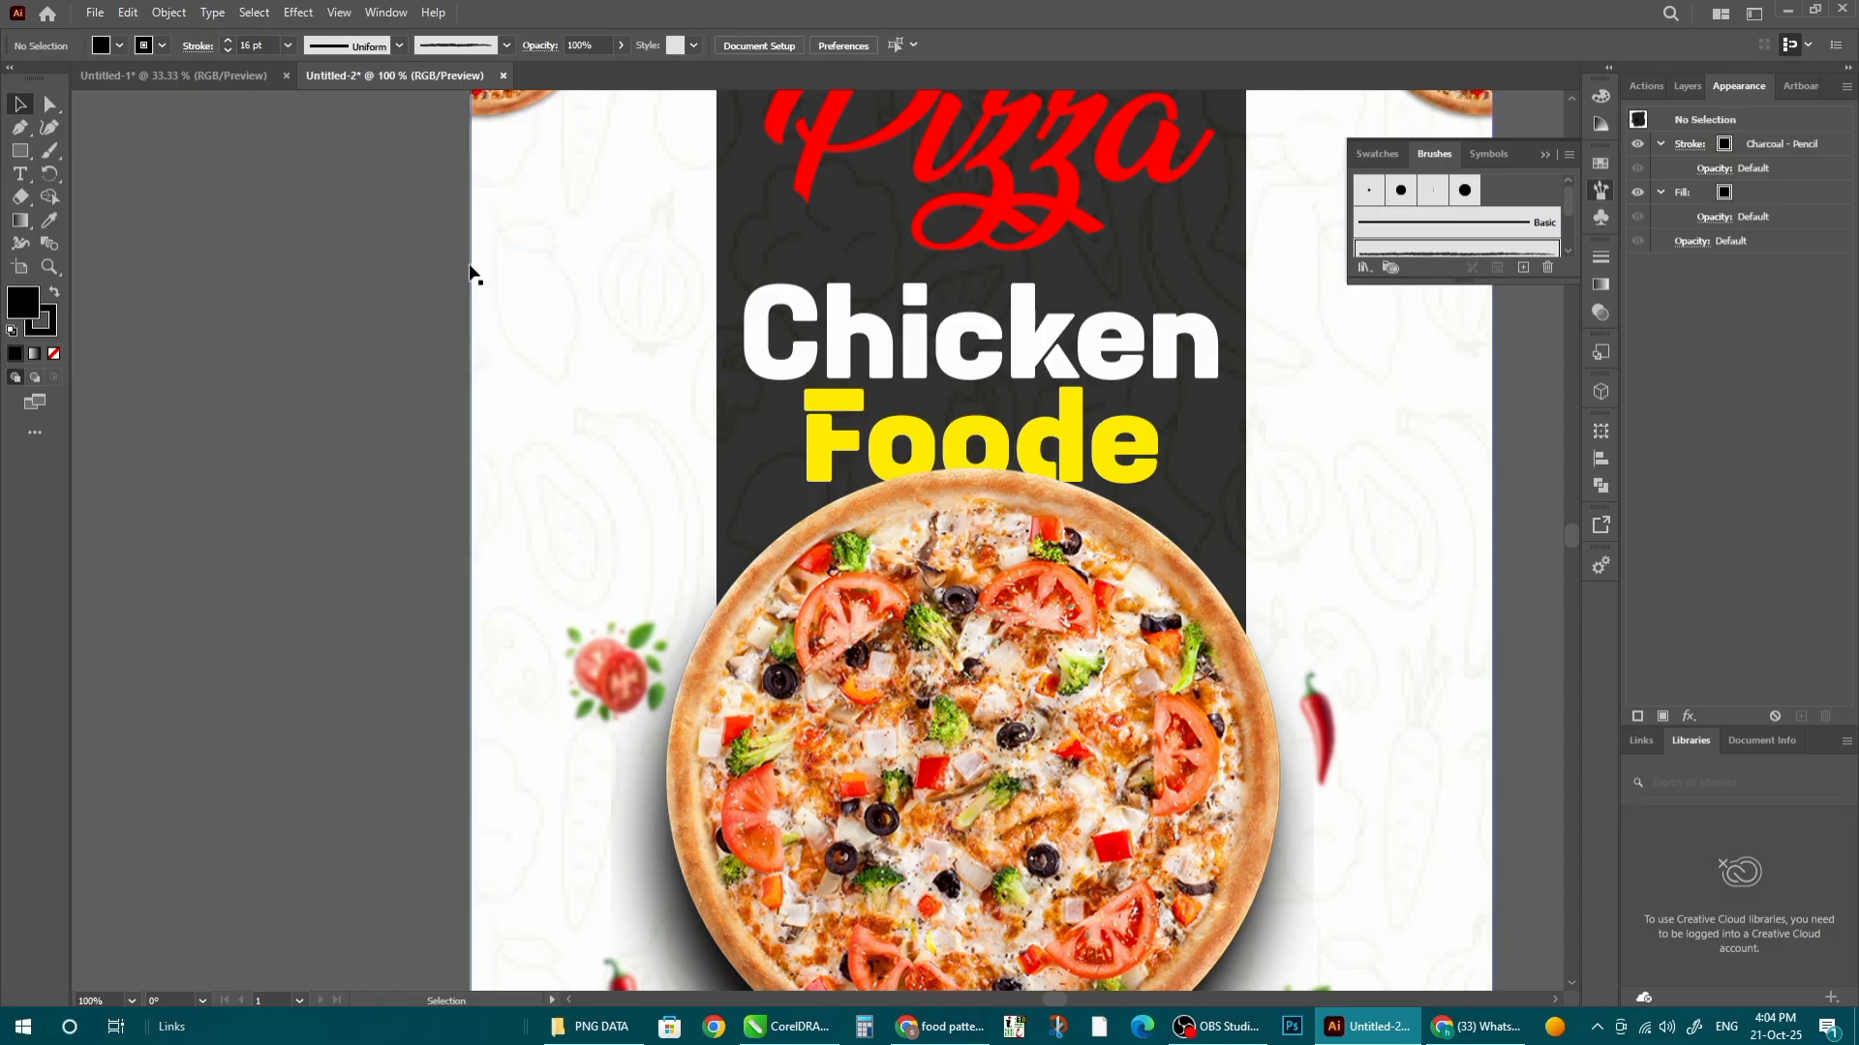
pyautogui.doubleClick(469, 266)
pyautogui.hotkey('ctrl', 'v')
pyautogui.moveTo(814, 389); pyautogui.dragTo(475, 397)
pyautogui.scroll(-3, 327, 387)
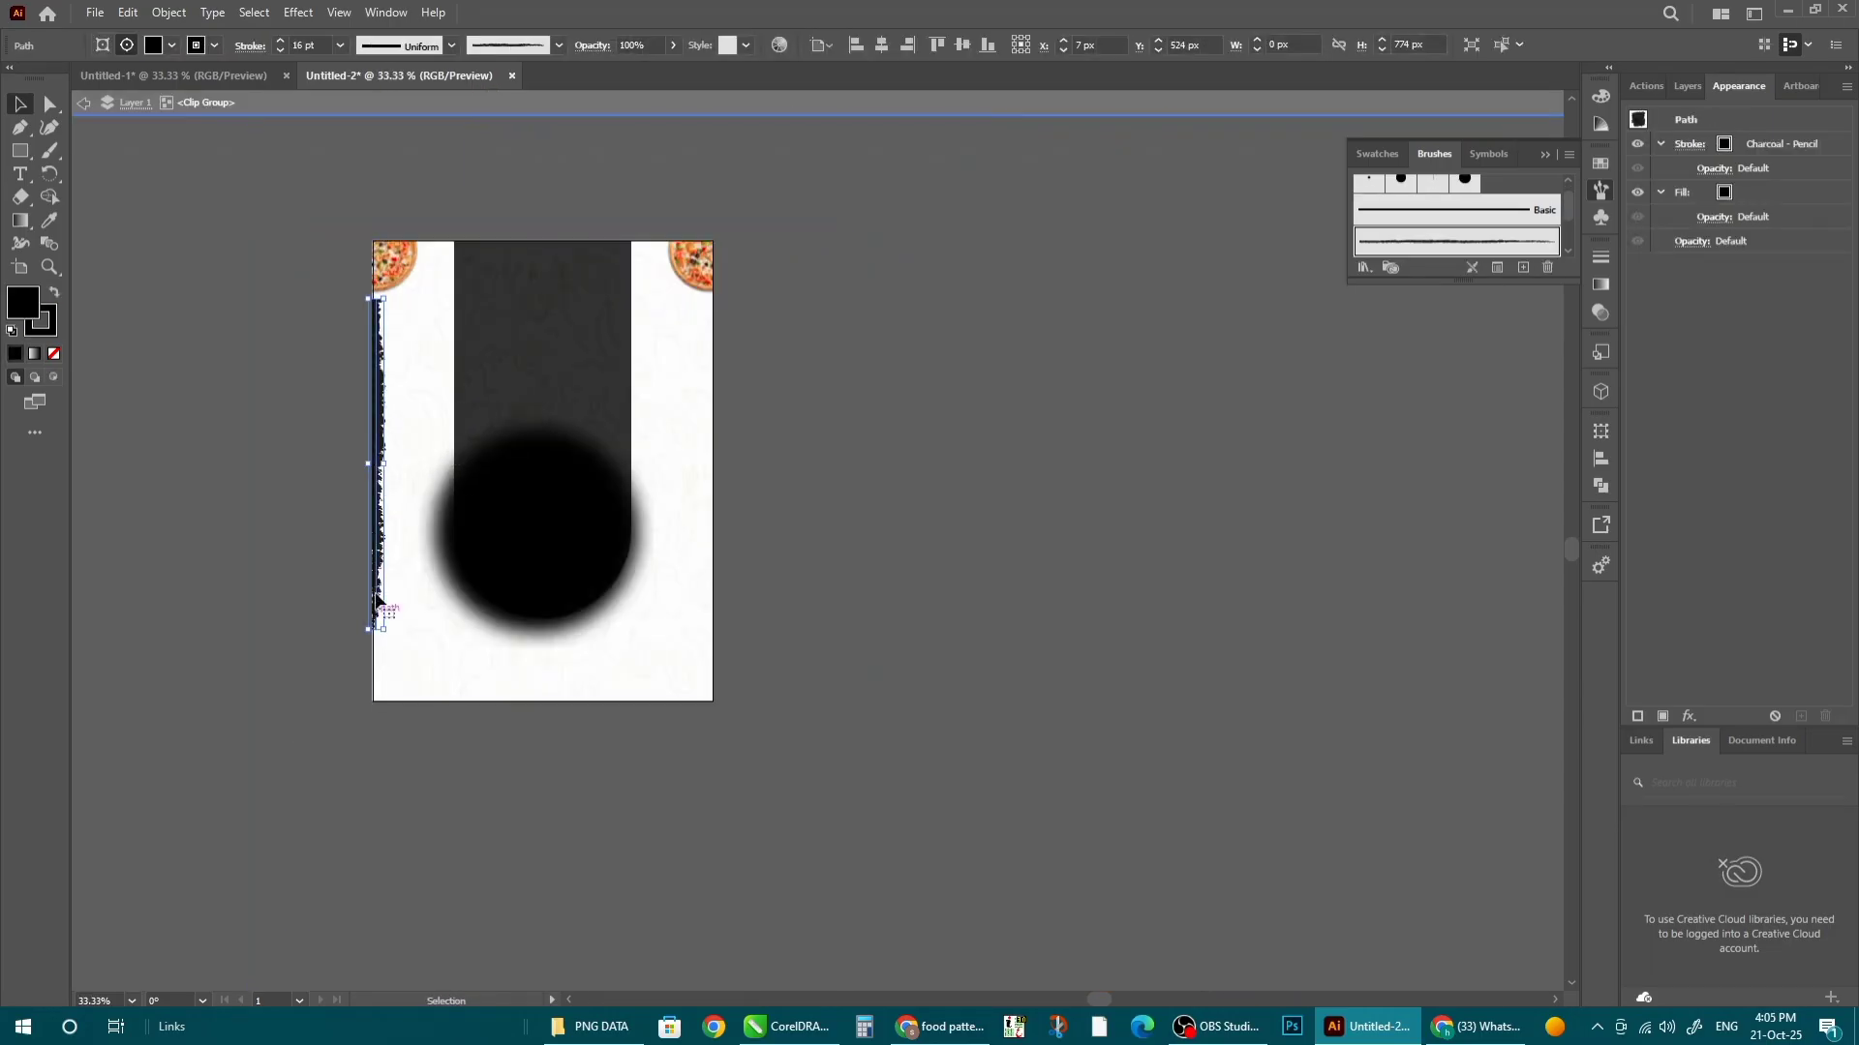
# - Copy the charcoal line to the right edge, group both edge lines, and duplicate the pair downward
pyautogui.moveTo(381, 458); pyautogui.dragTo(717, 437)
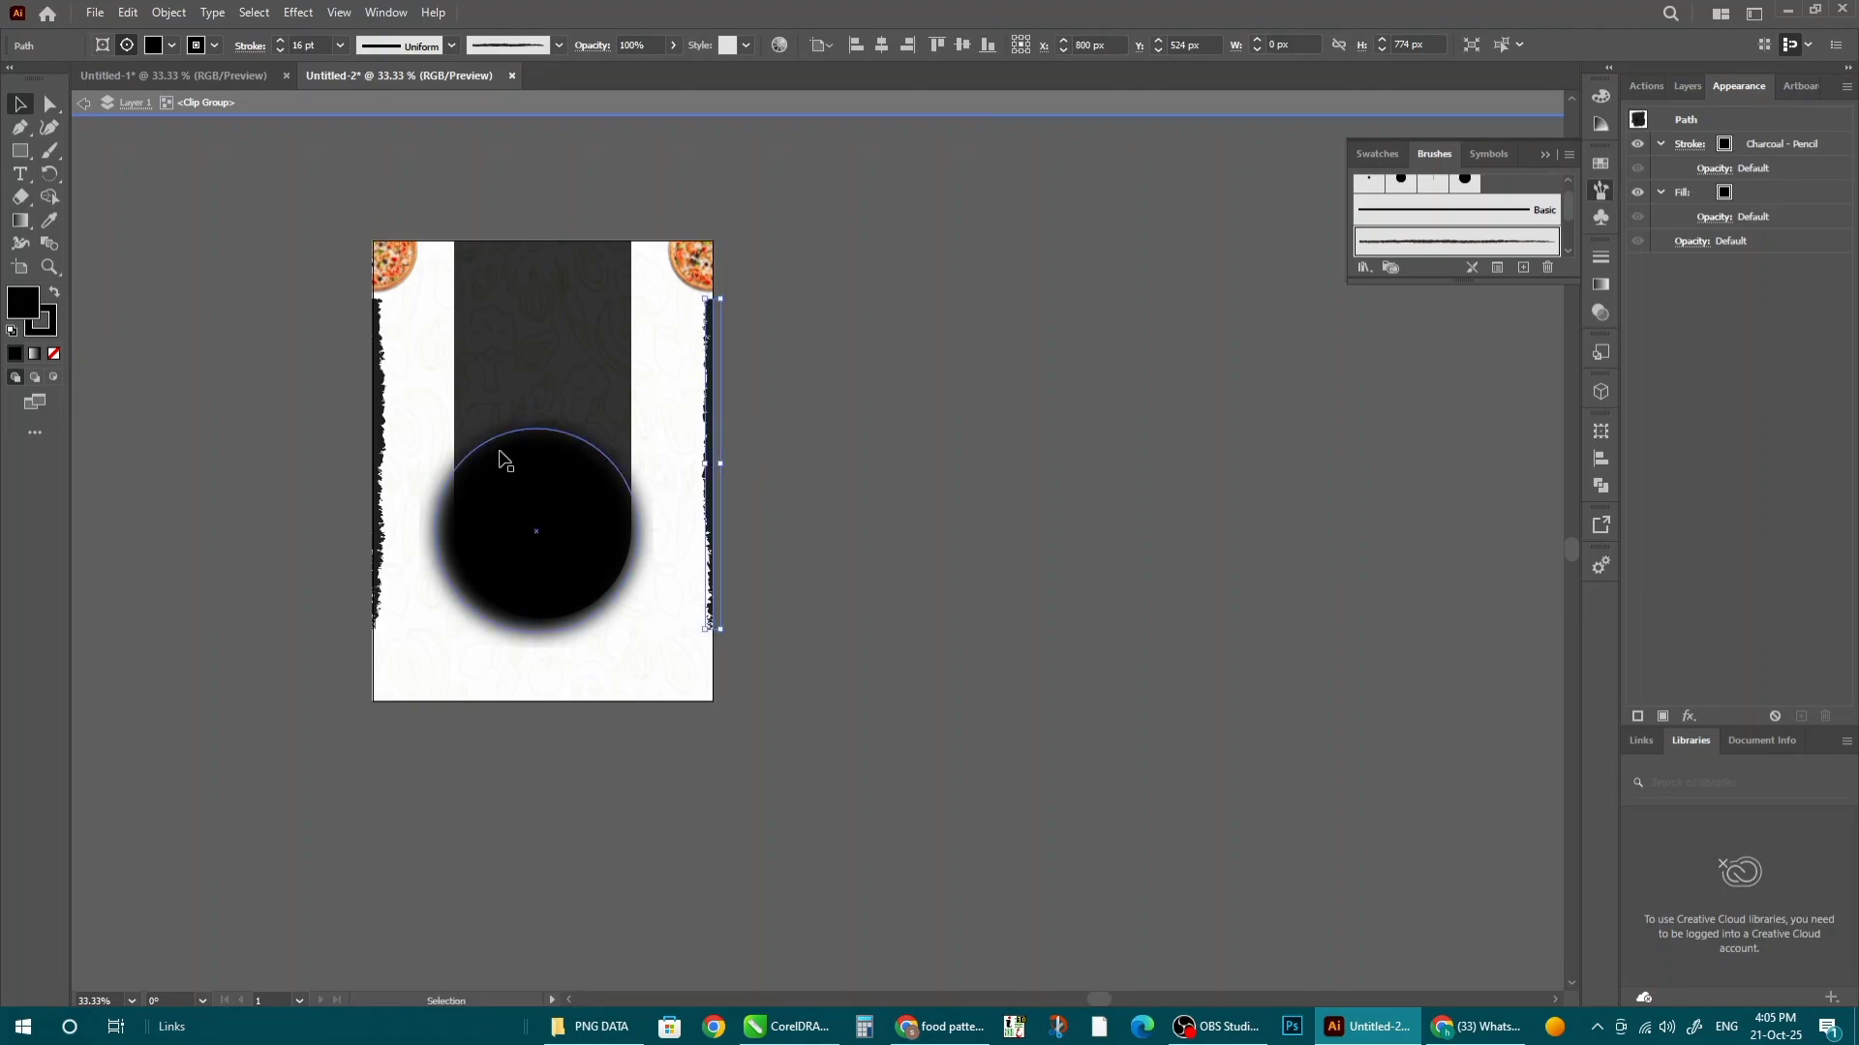
pyautogui.keyDown('shift'); pyautogui.click(379, 375); pyautogui.keyUp('shift')
pyautogui.hotkey('ctrl', 'g')
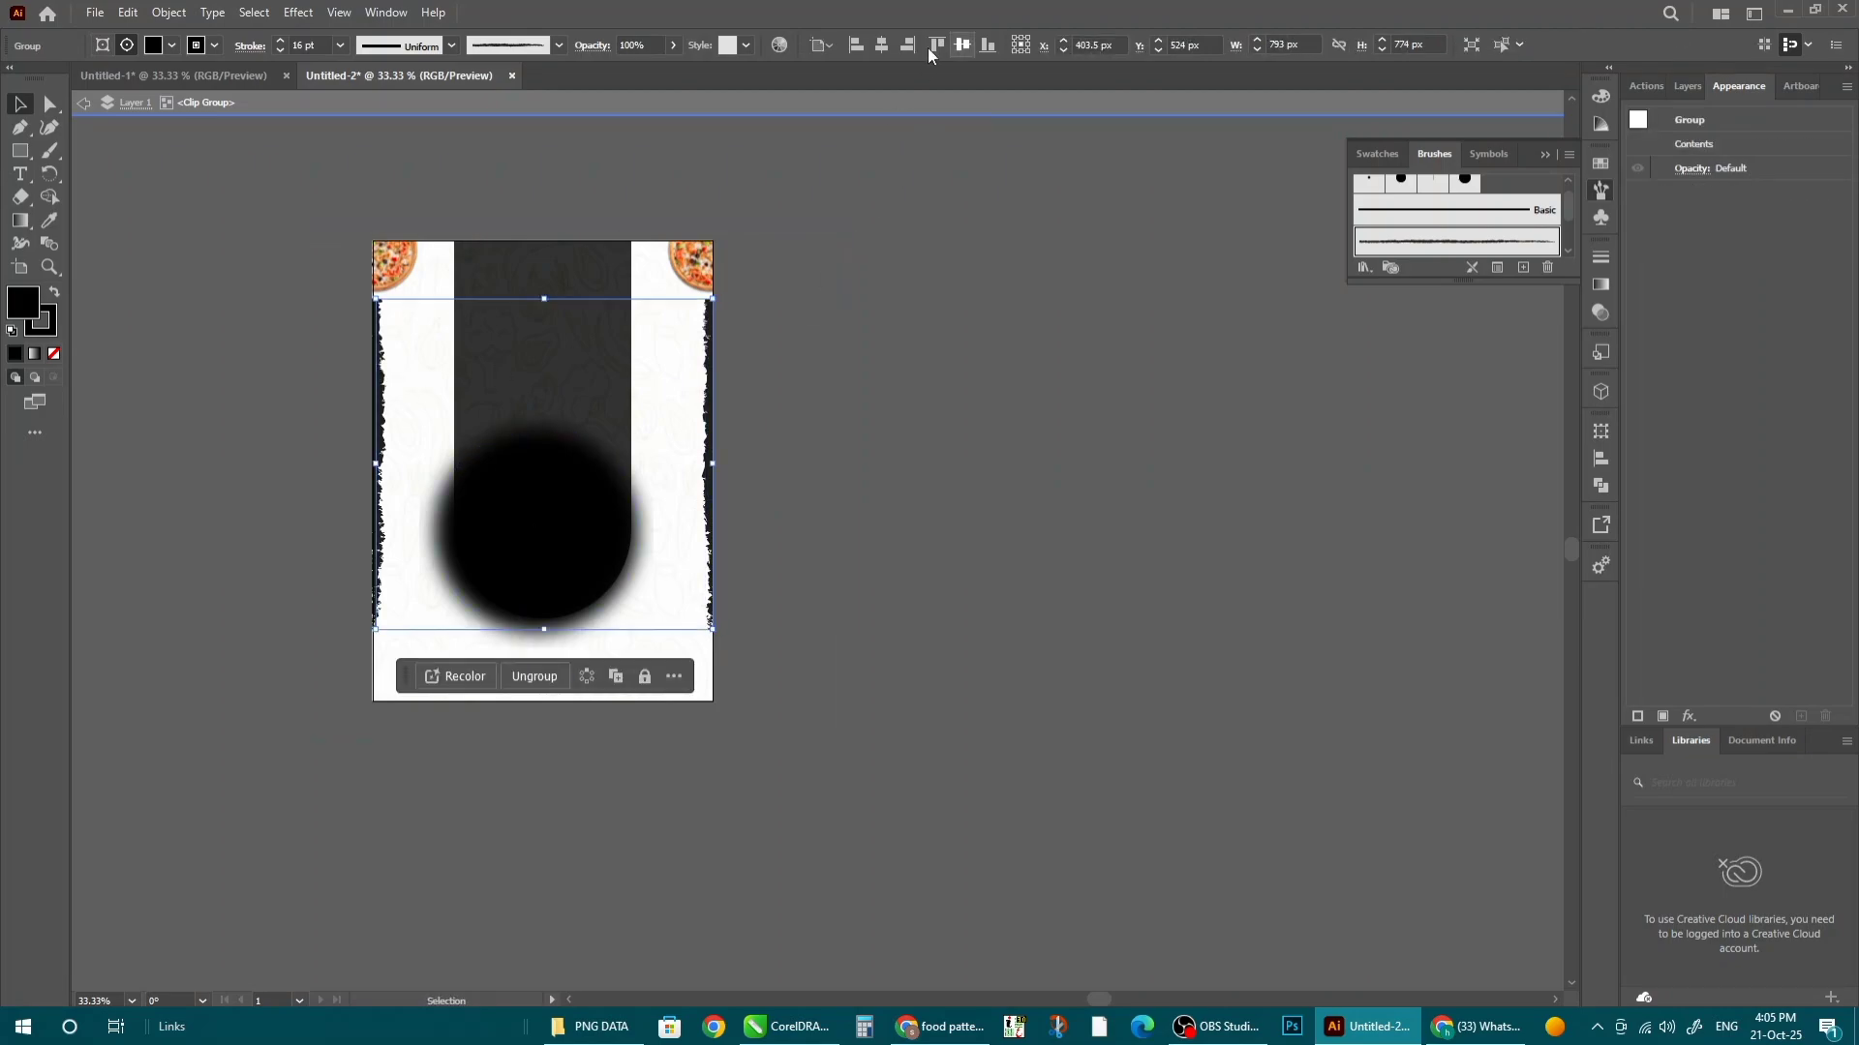
pyautogui.moveTo(706, 440); pyautogui.dragTo(729, 693)
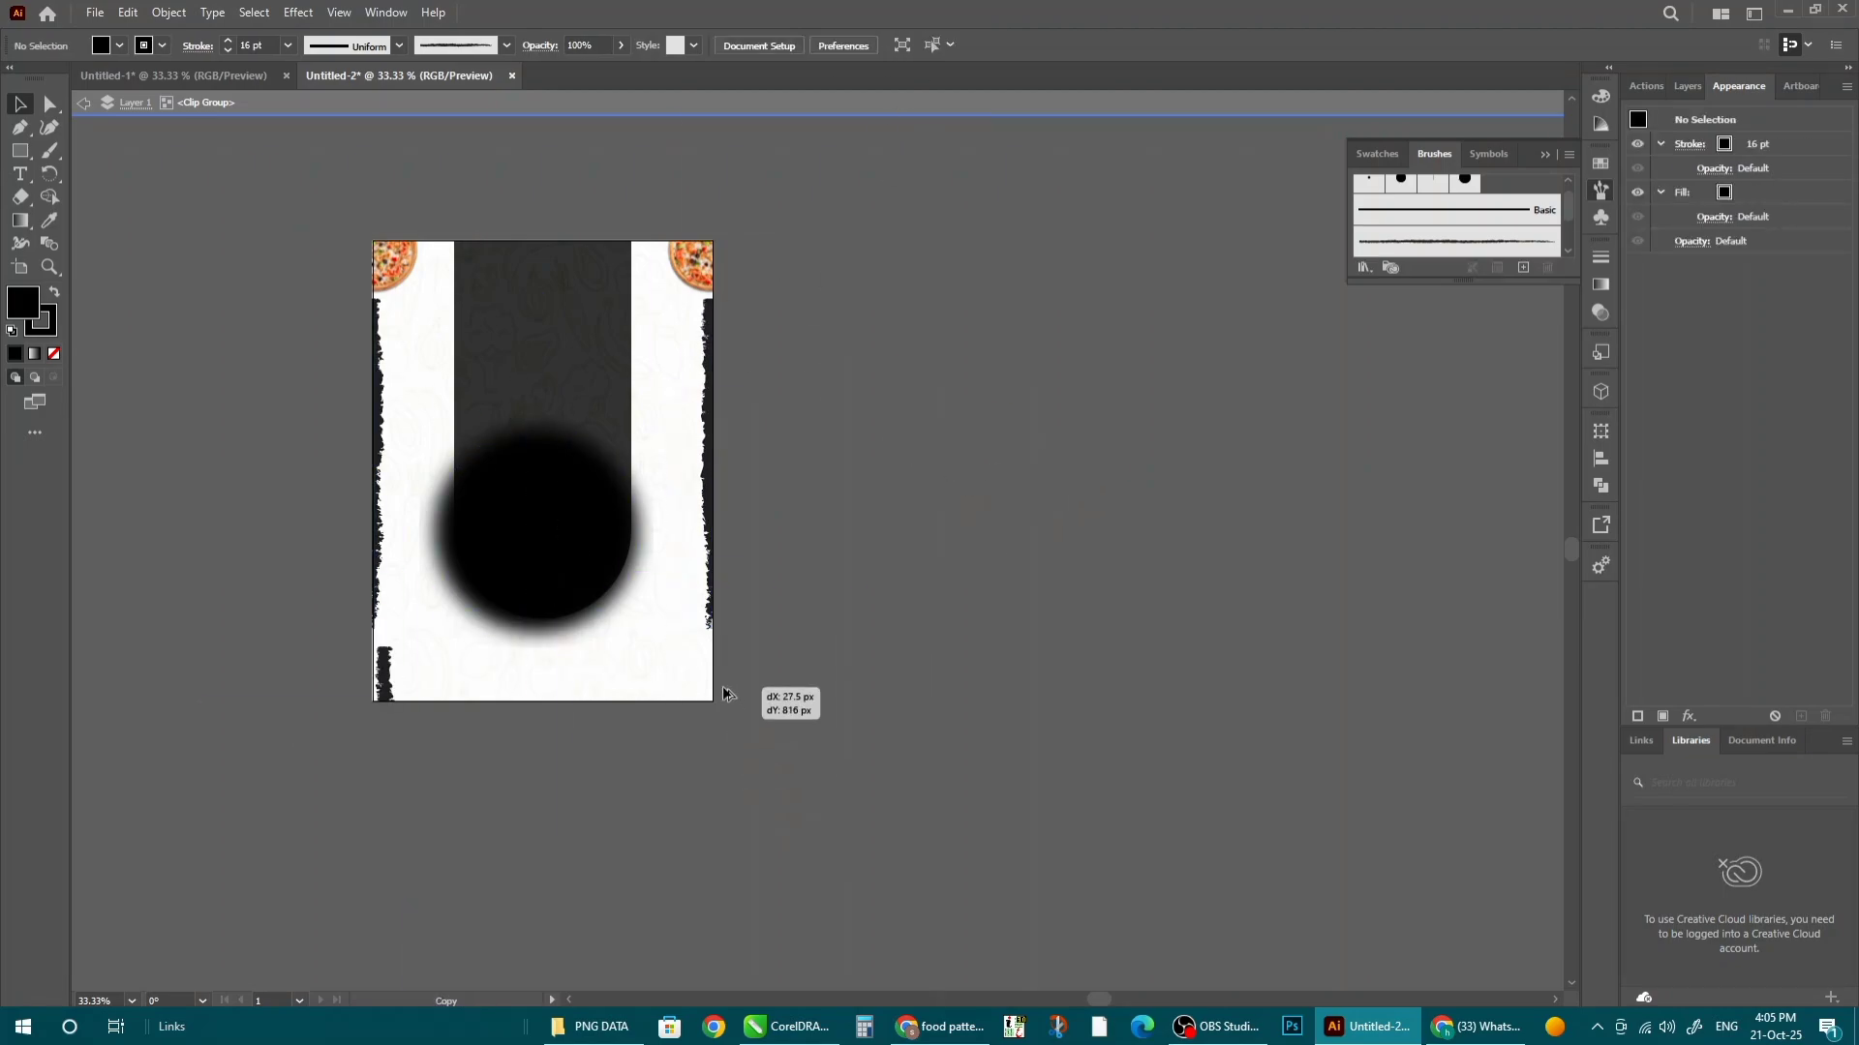
# - Rotate a charcoal stroke horizontal and stretch it across the poster's full bottom edge
pyautogui.click(706, 645)
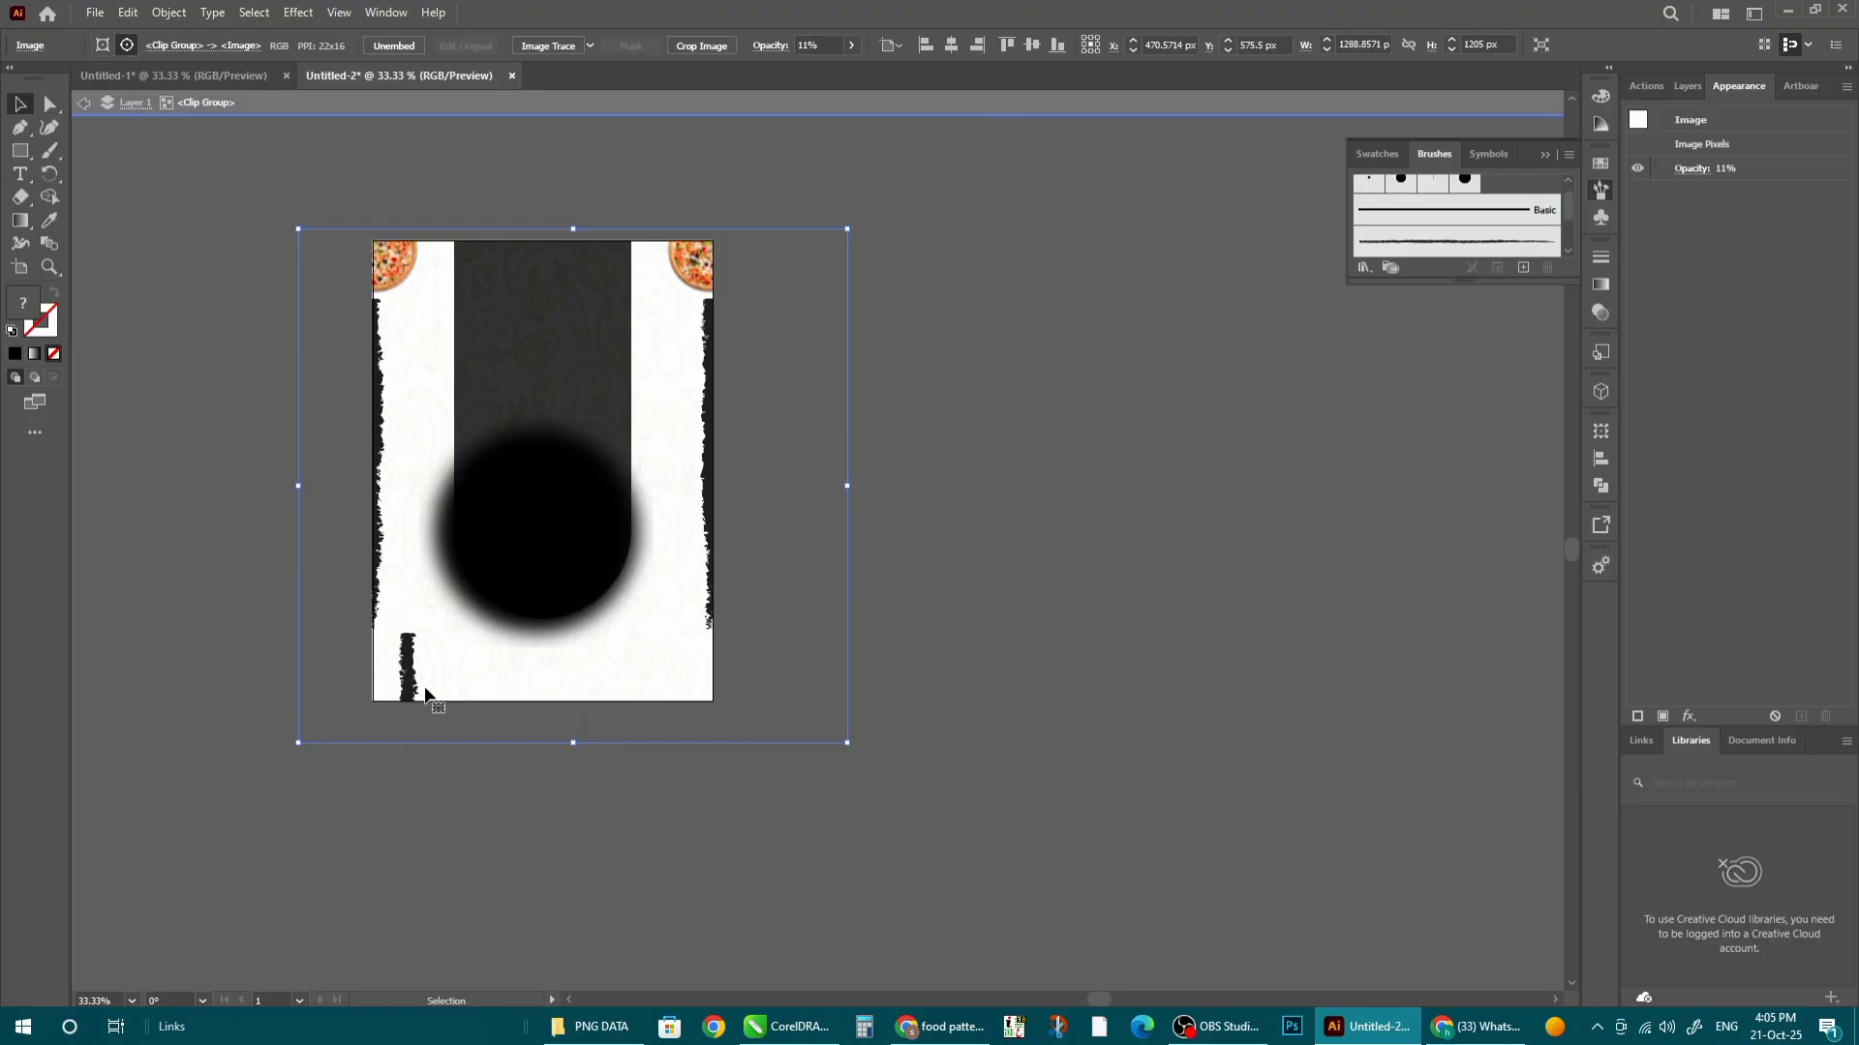
pyautogui.moveTo(336, 735); pyautogui.dragTo(335, 736)
pyautogui.click(746, 792)
pyautogui.click(821, 794)
pyautogui.click(346, 810)
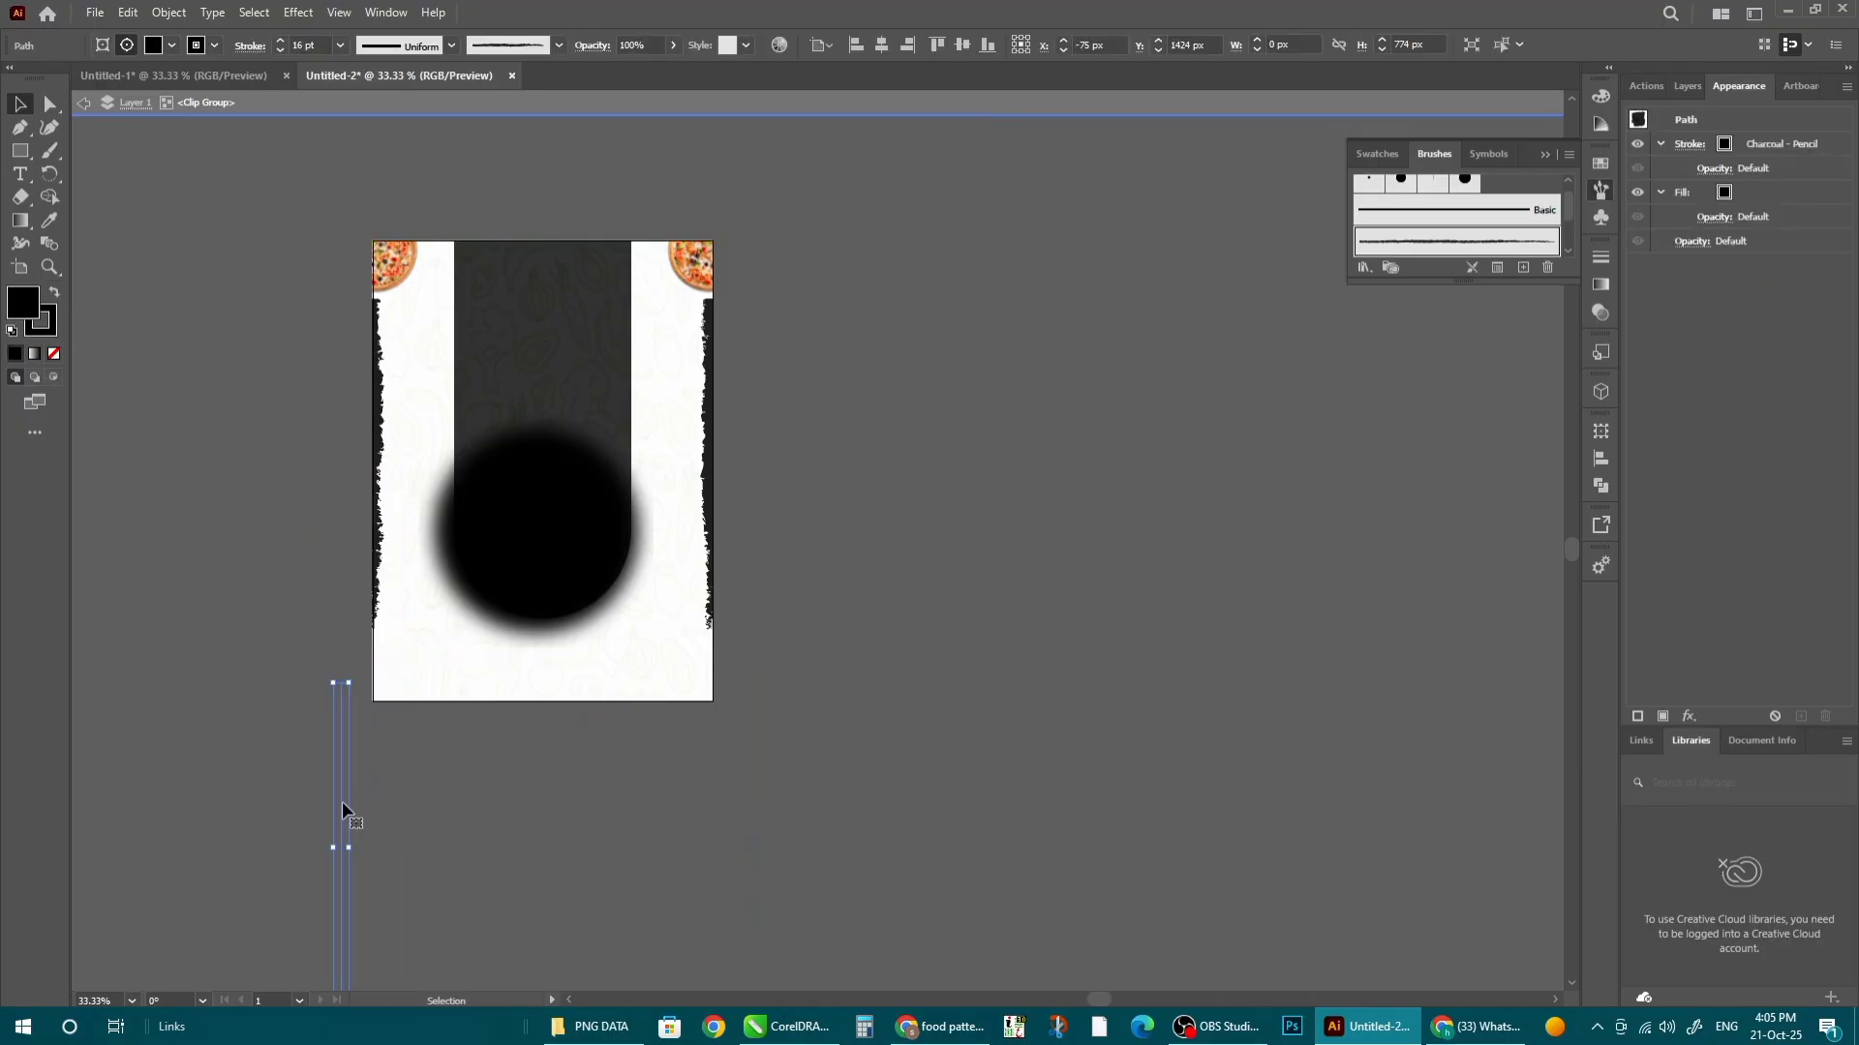
pyautogui.moveTo(346, 811); pyautogui.dragTo(420, 666)
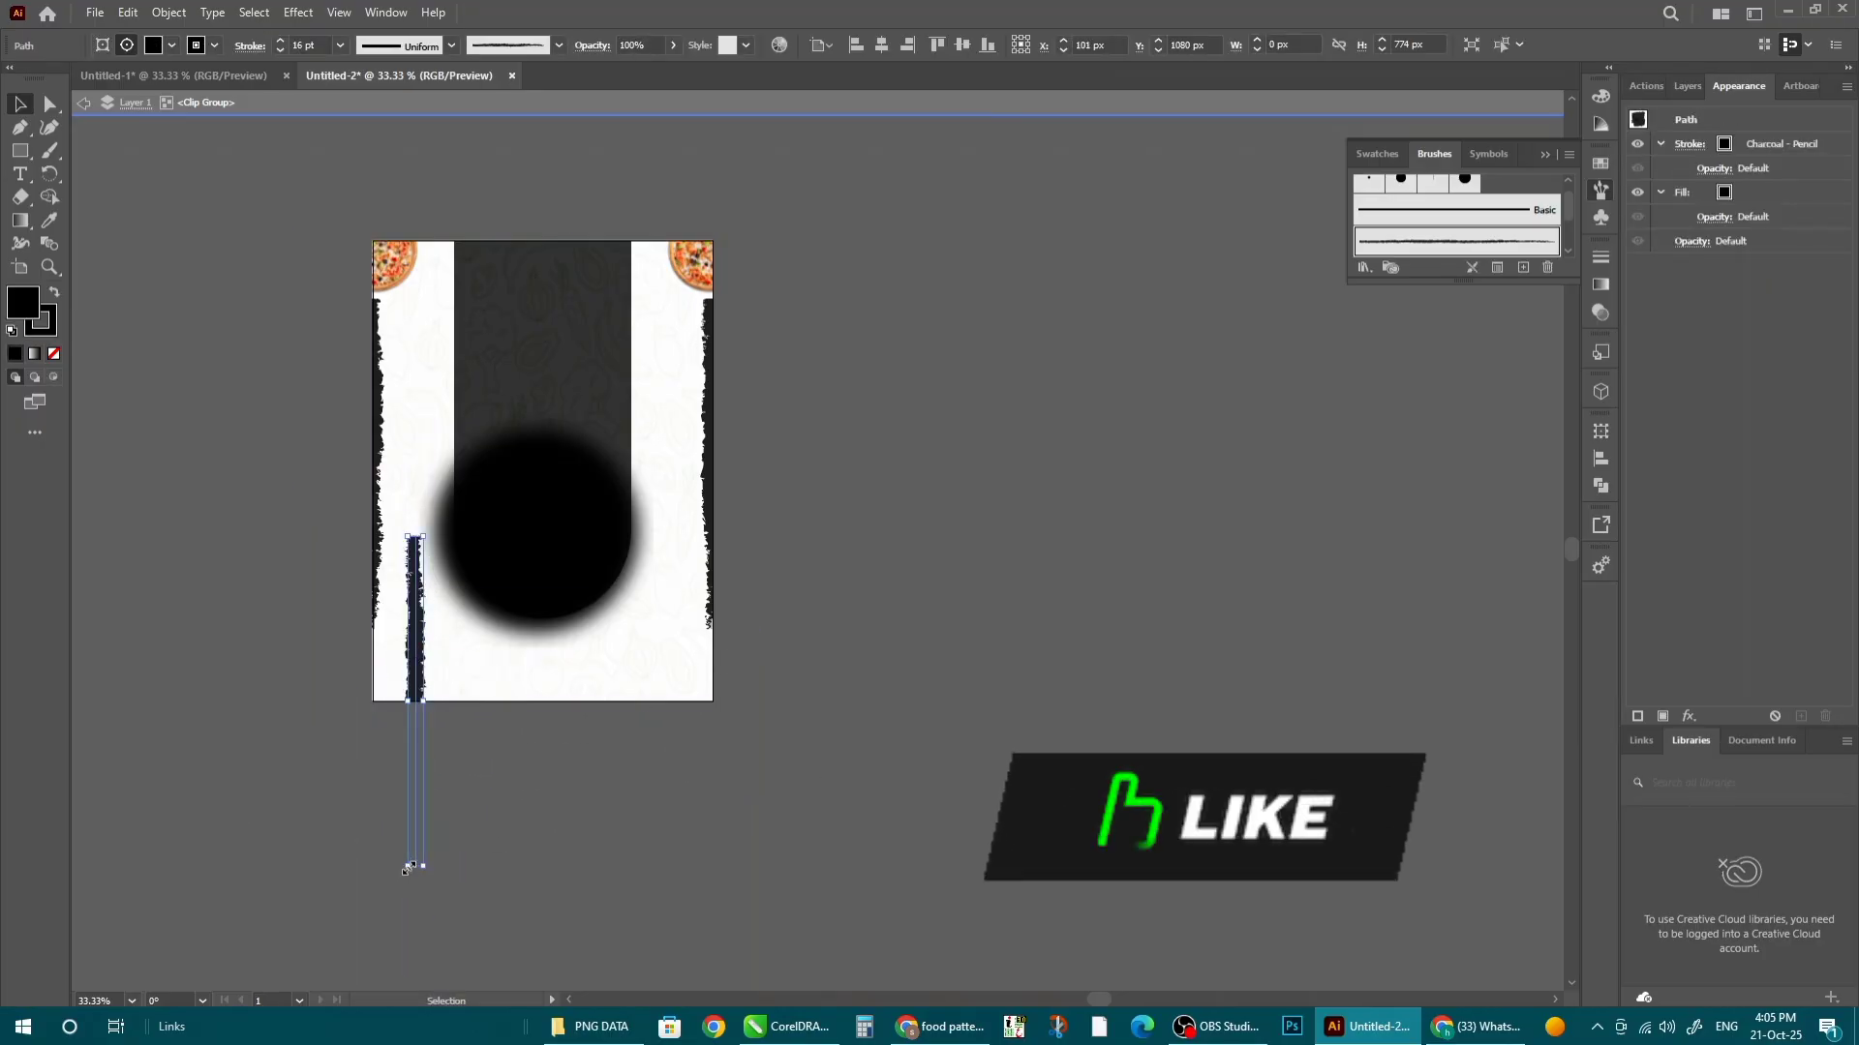
pyautogui.moveTo(431, 874); pyautogui.dragTo(740, 670)
pyautogui.scroll(2, 450, 722)
pyautogui.moveTo(502, 673); pyautogui.dragTo(763, 667)
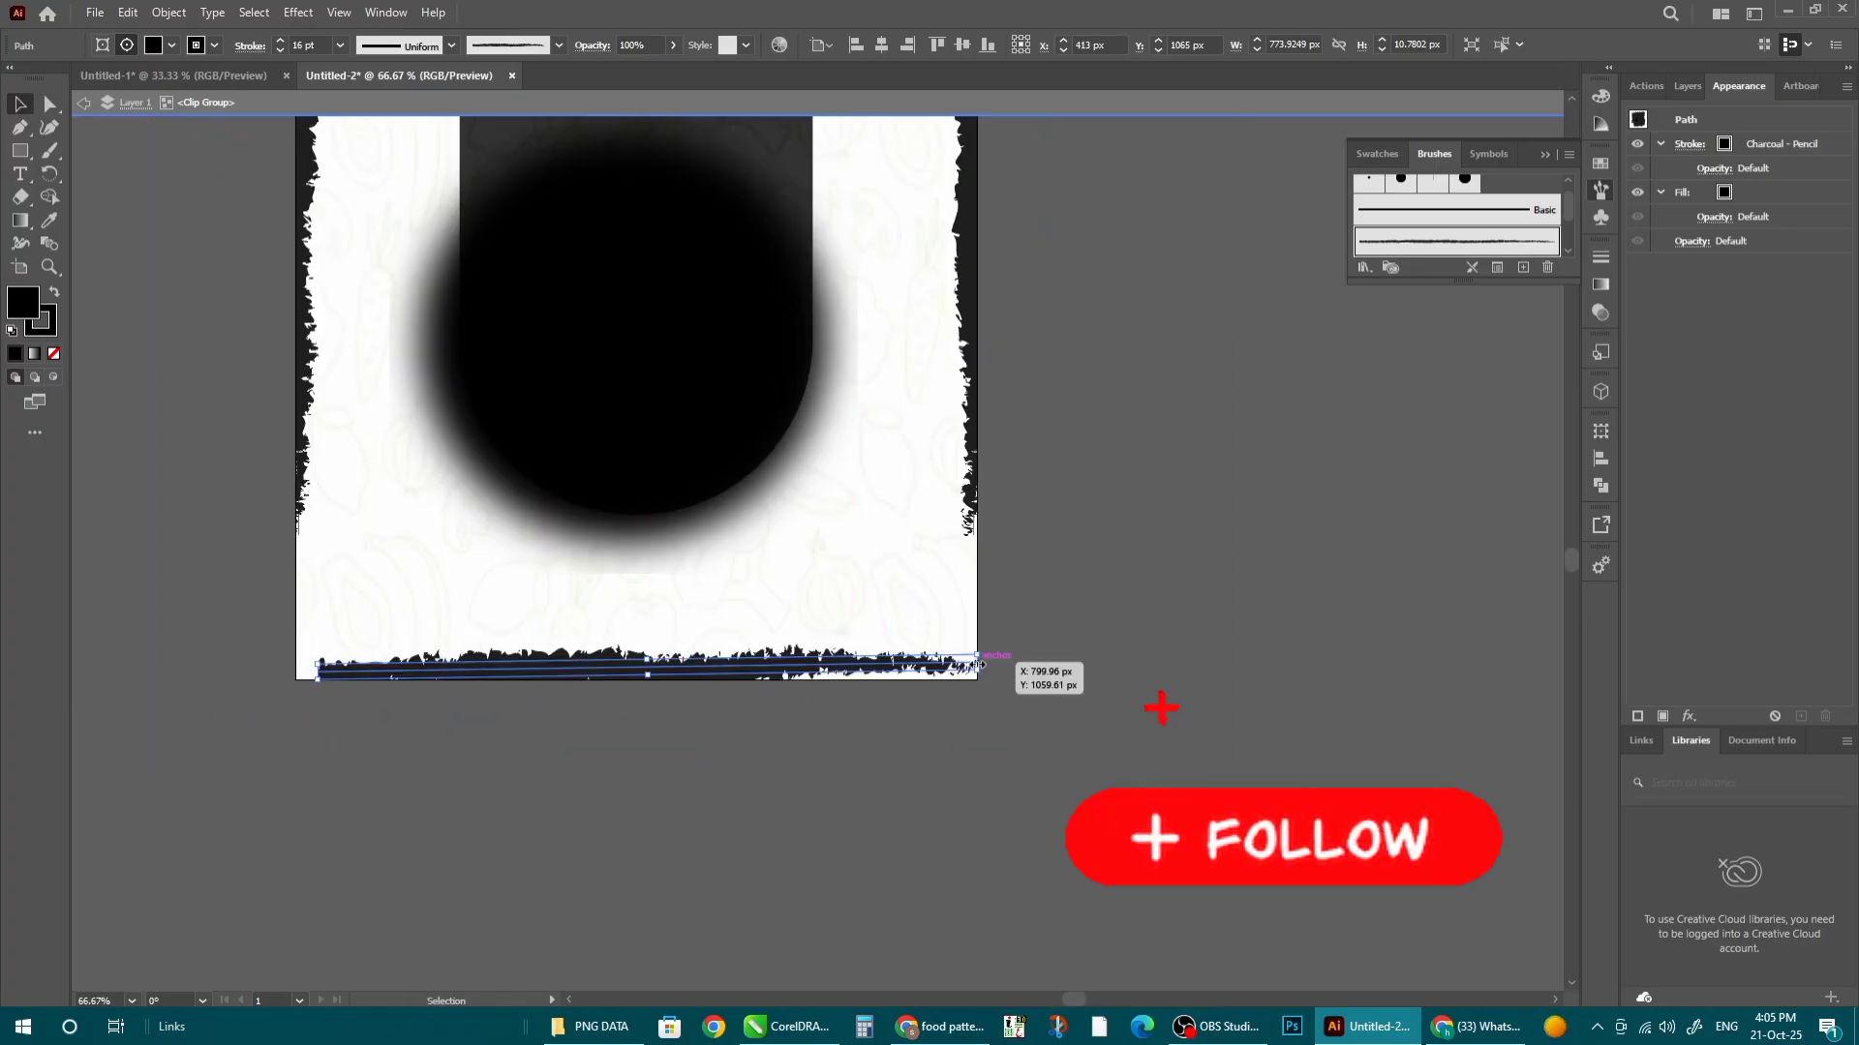
pyautogui.moveTo(979, 665); pyautogui.dragTo(1124, 664)
pyautogui.moveTo(627, 664); pyautogui.dragTo(582, 667)
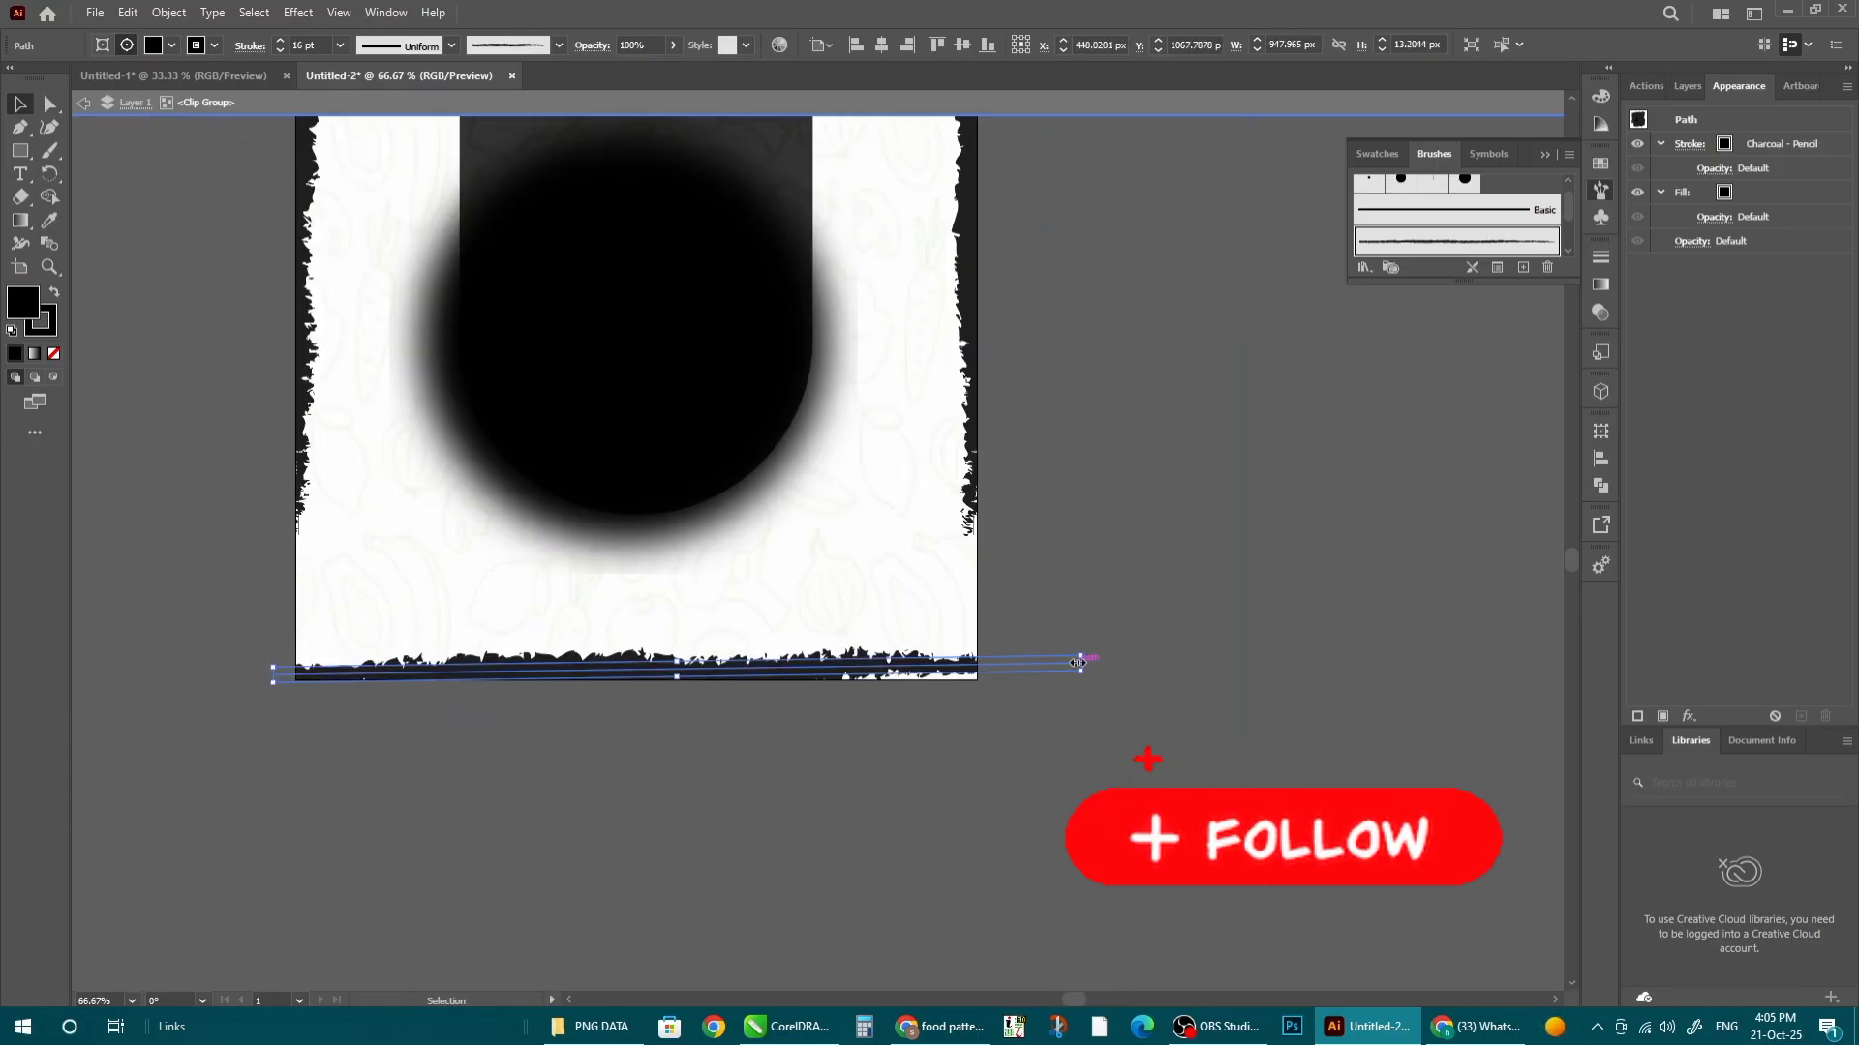
pyautogui.moveTo(1077, 662); pyautogui.dragTo(1254, 664)
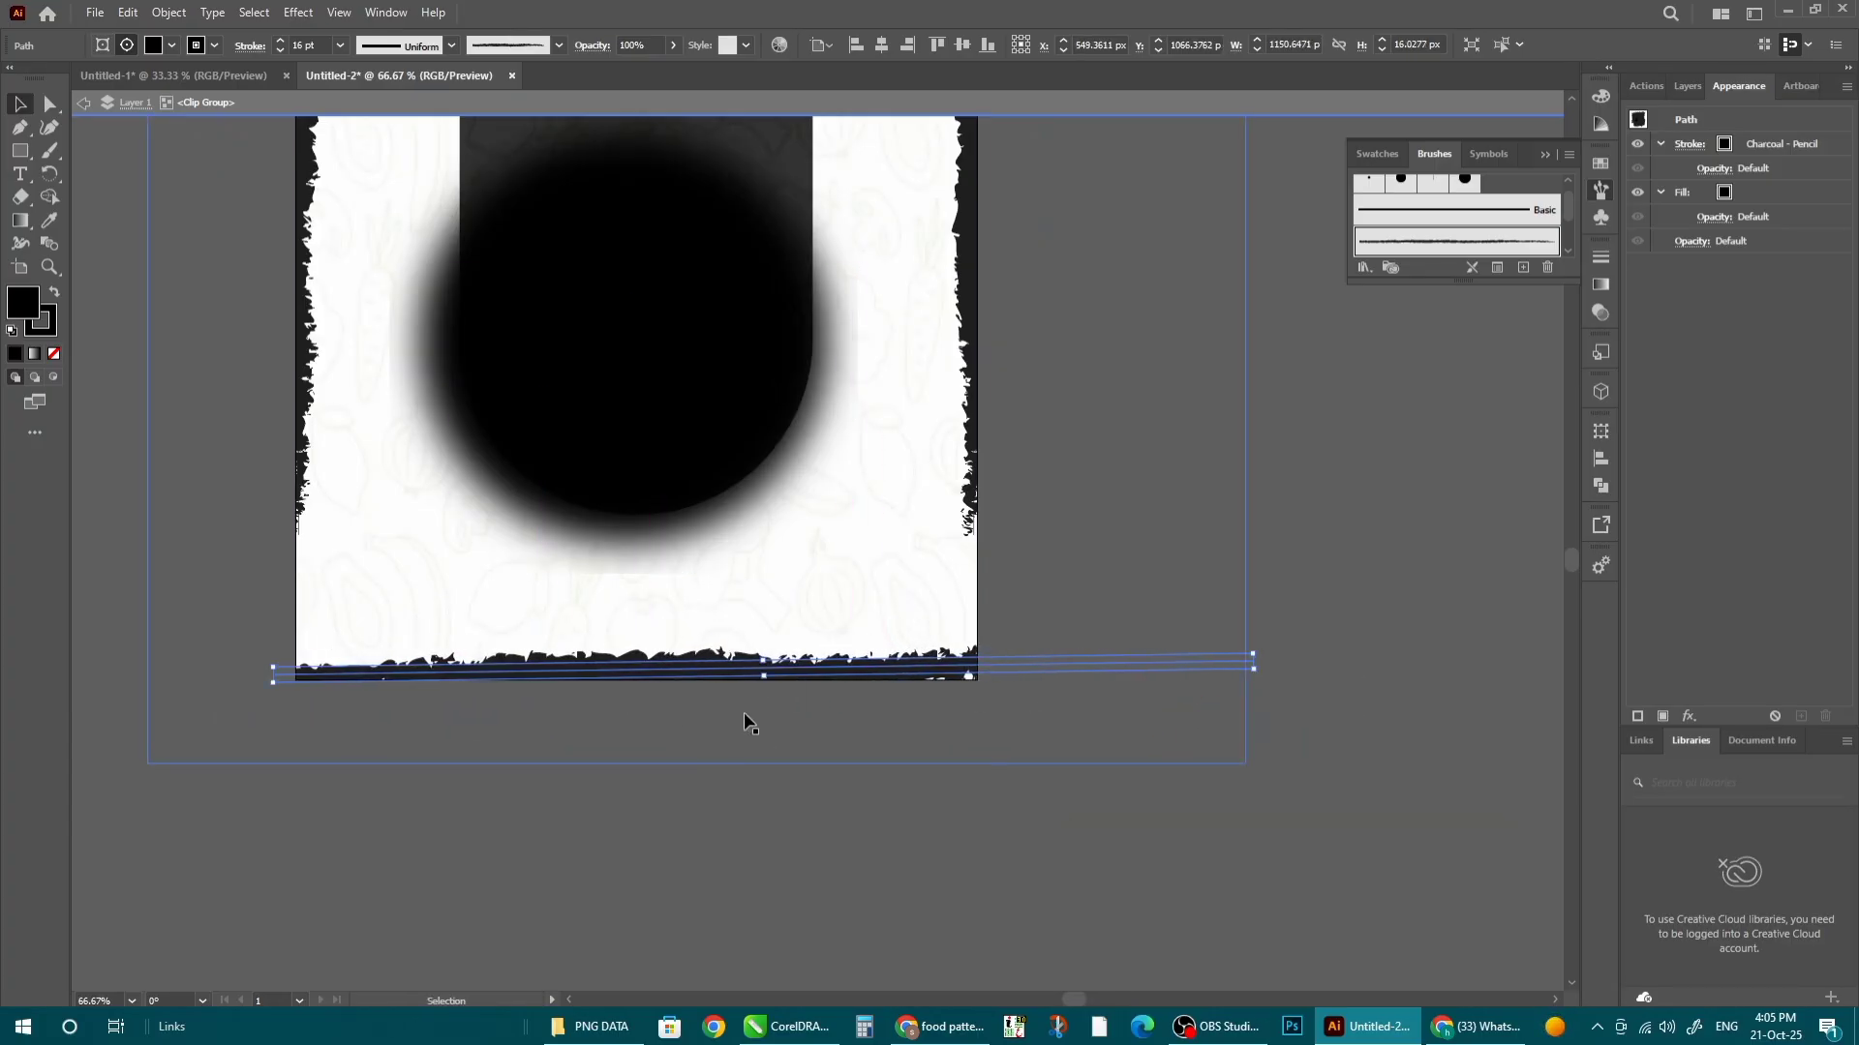
# - Inside the background clip group, move the charcoal edge group about 75 px down
pyautogui.click(838, 717)
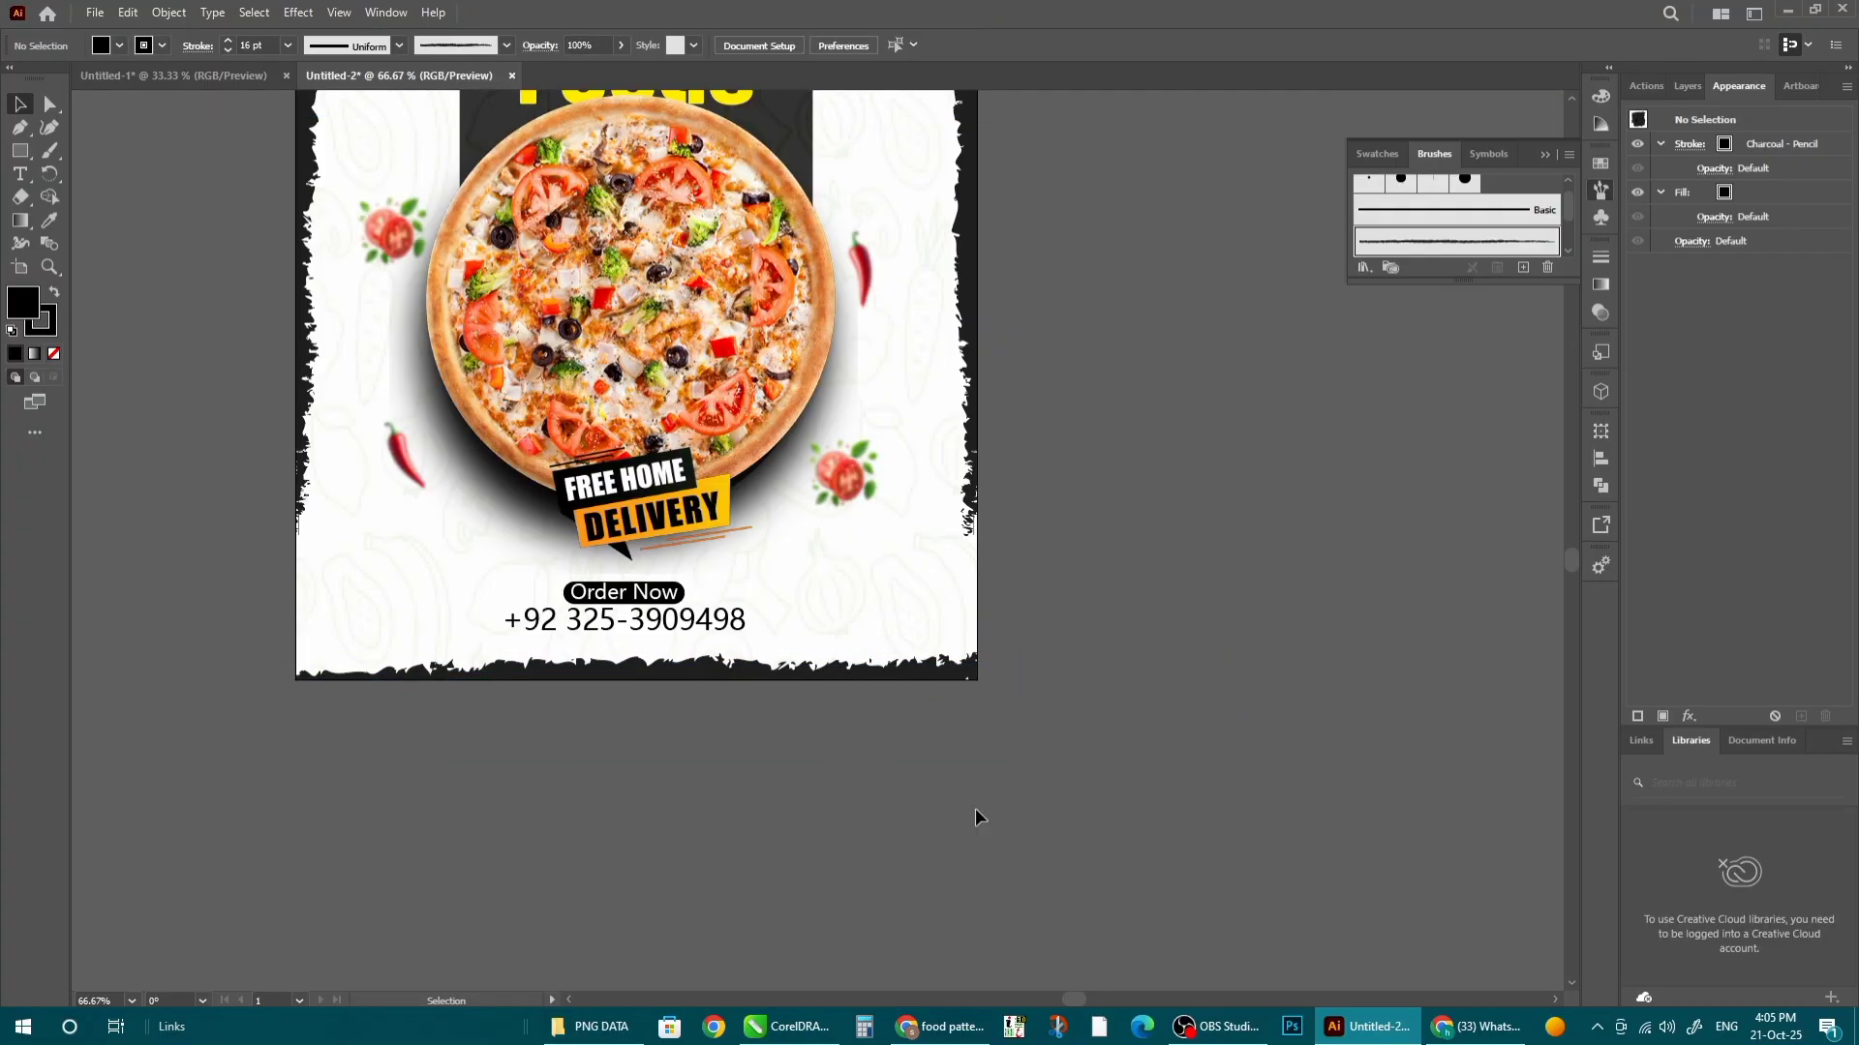
pyautogui.scroll(-2, 560, 801)
pyautogui.scroll(2, 423, 739)
pyautogui.doubleClick(524, 361)
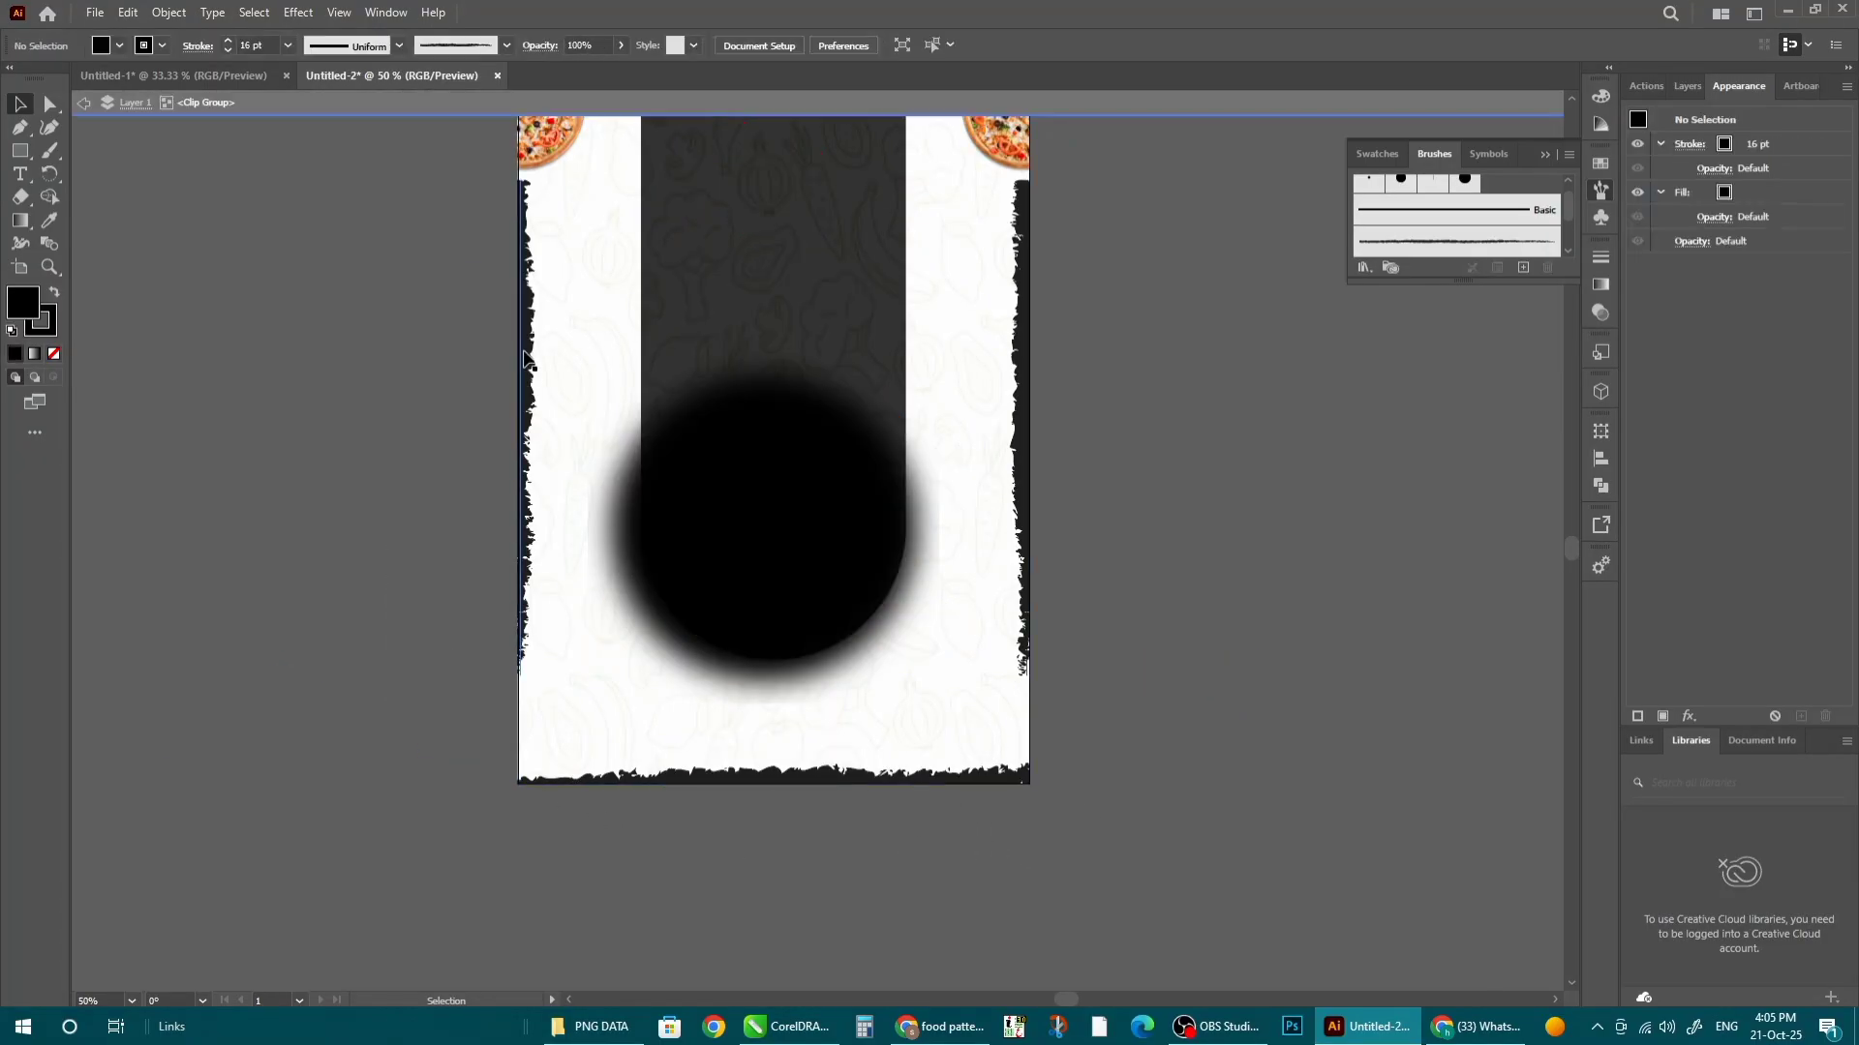
pyautogui.moveTo(523, 361); pyautogui.dragTo(530, 433)
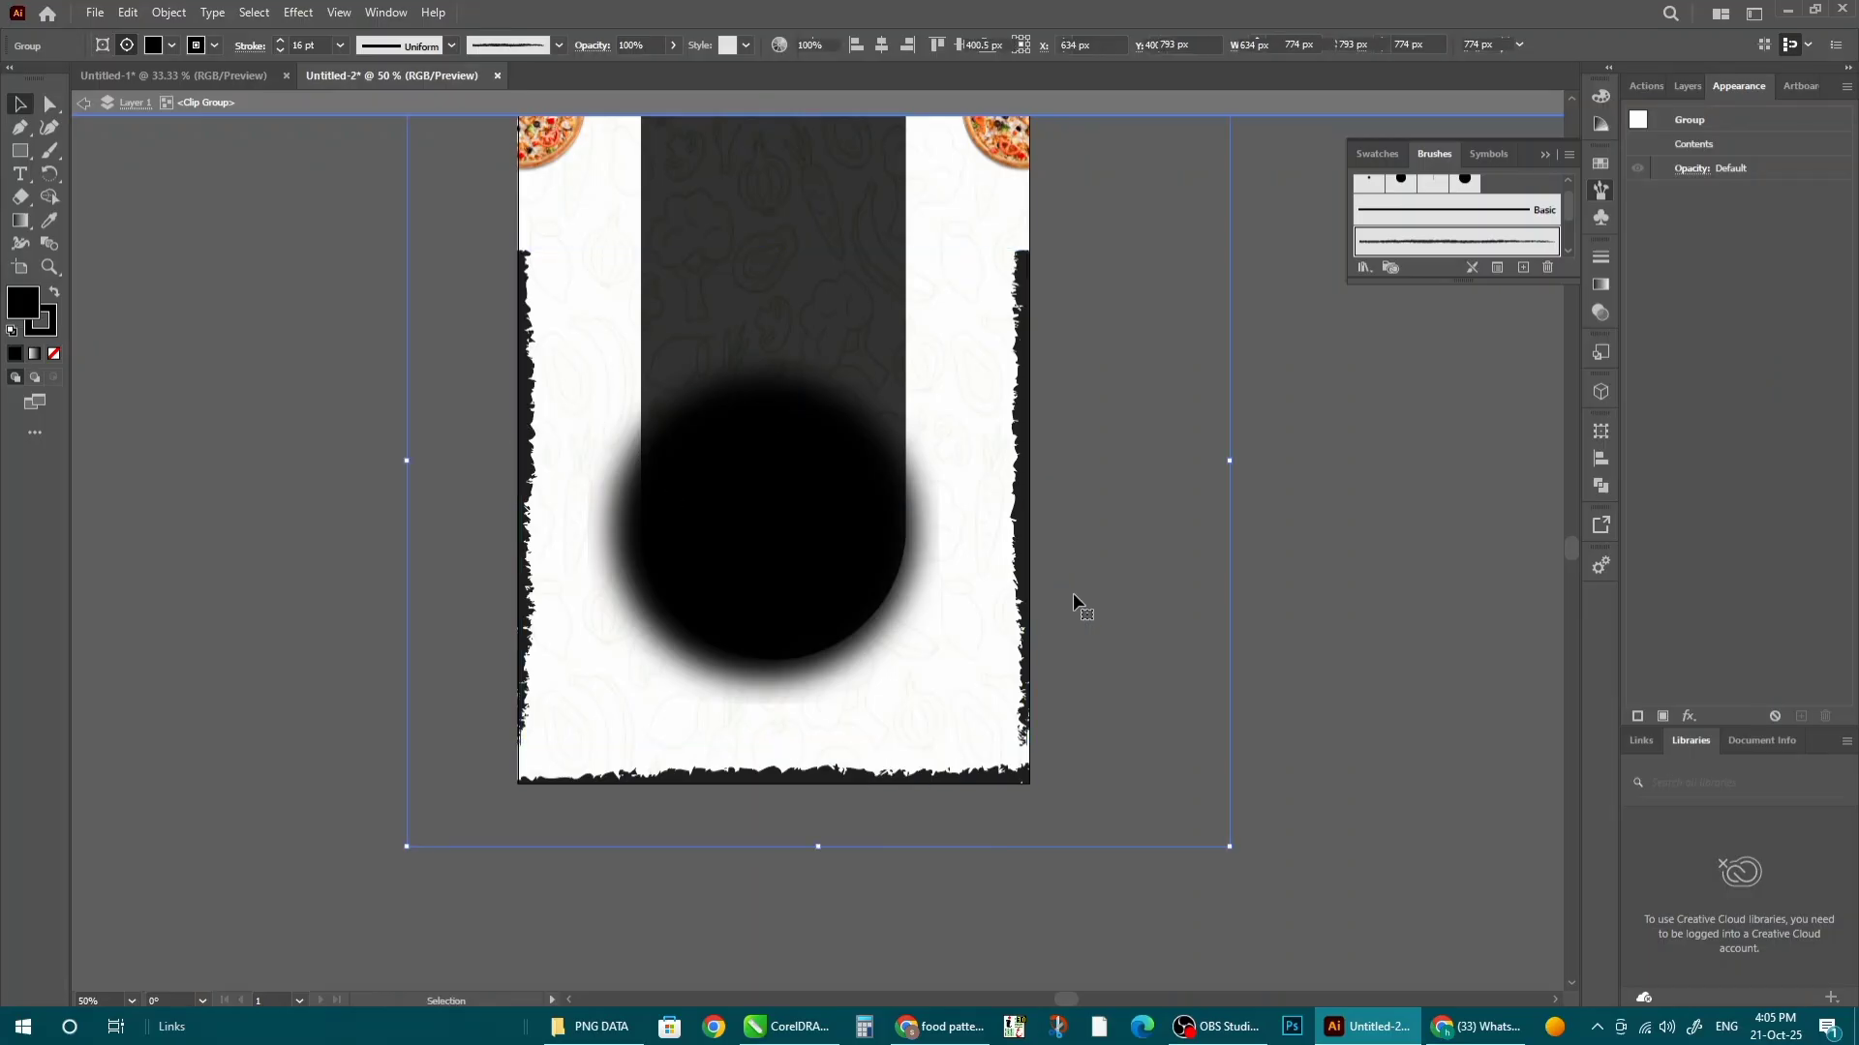
pyautogui.doubleClick(1448, 771)
pyautogui.scroll(-1, 1138, 753)
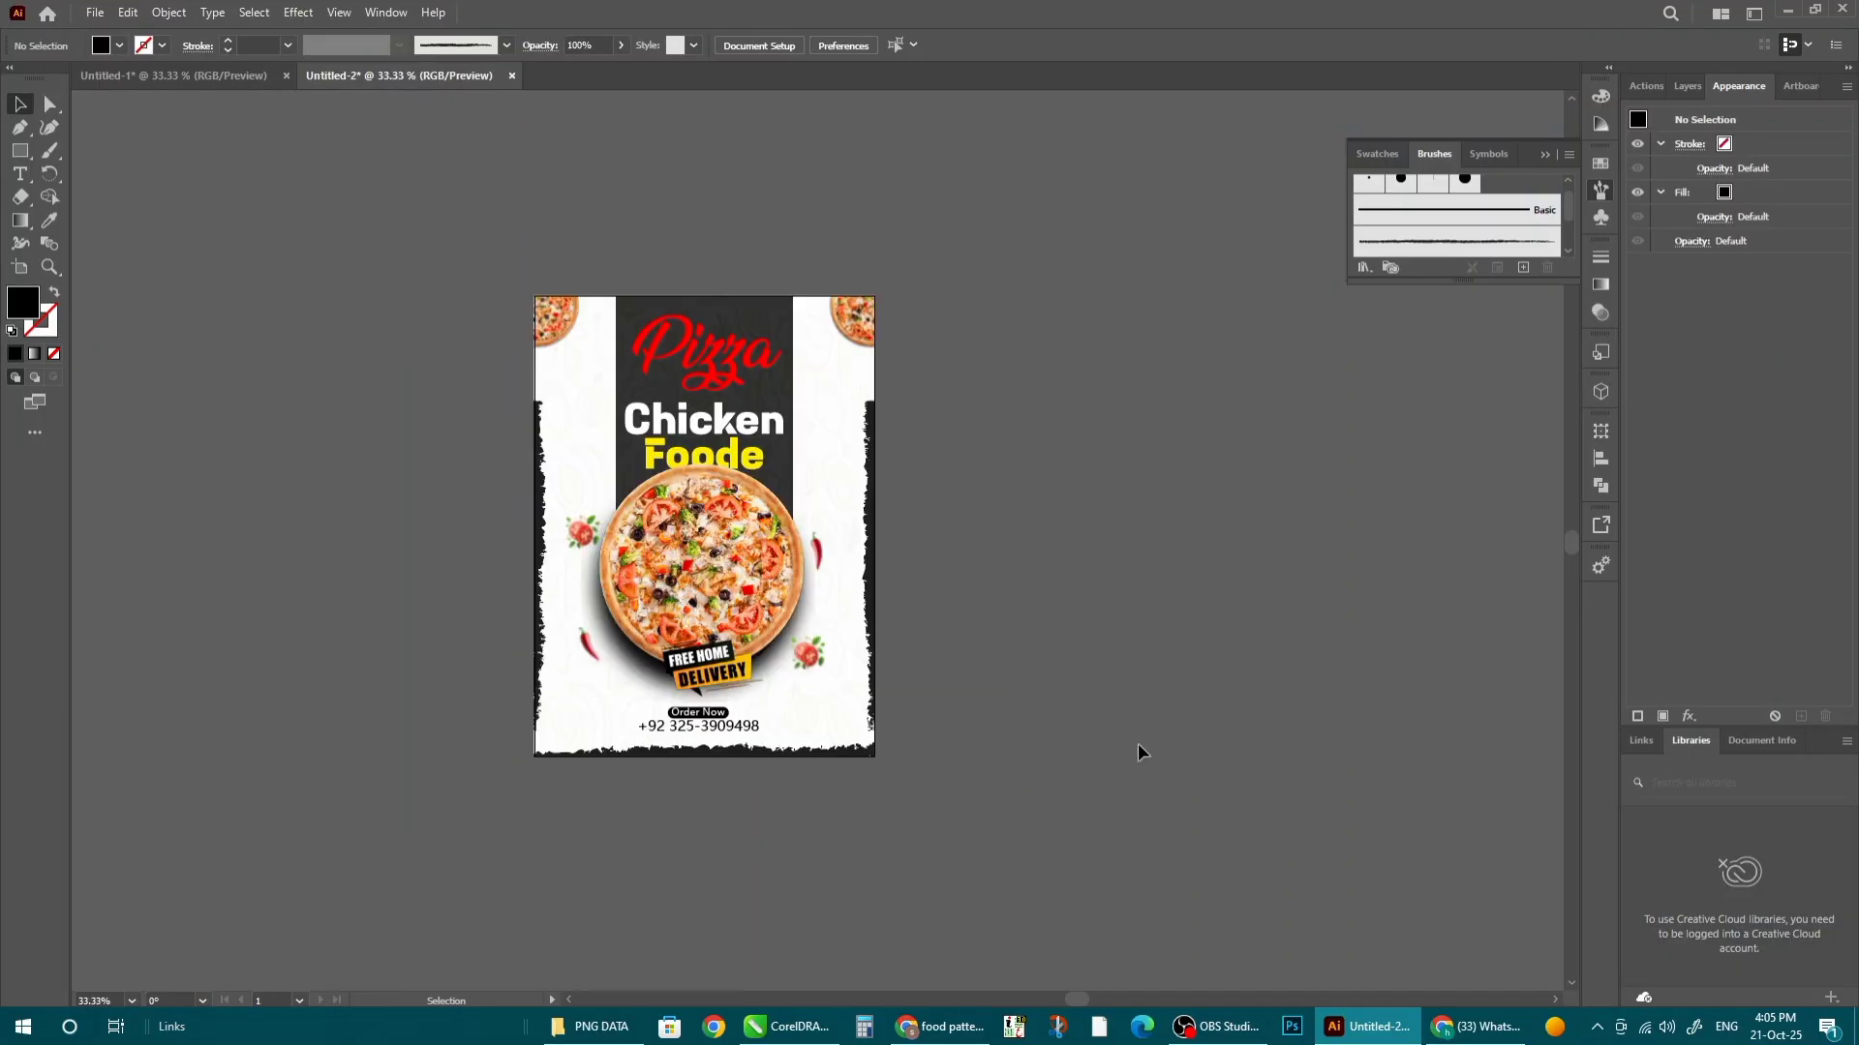
# - Pull the top points of the left and right charcoal edges outward to slant the torn sides
pyautogui.doubleClick(540, 486)
pyautogui.click(537, 489)
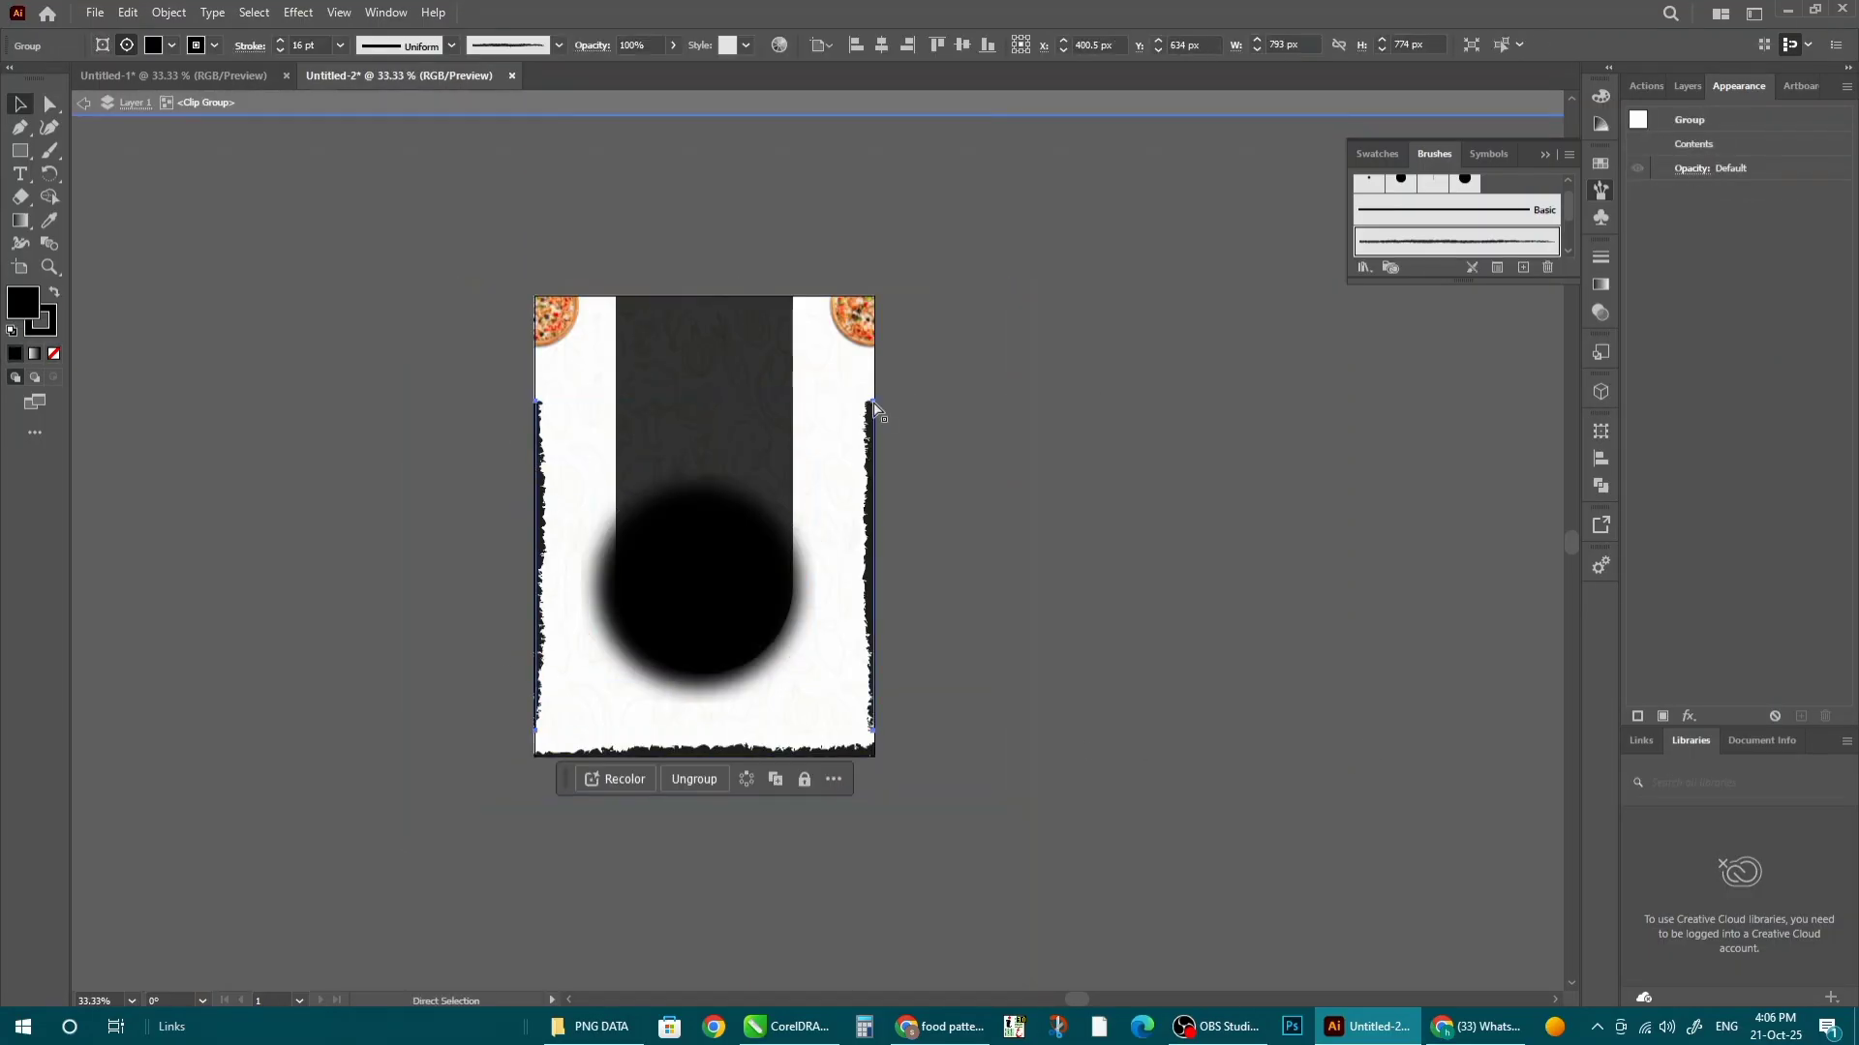
pyautogui.moveTo(873, 402); pyautogui.dragTo(909, 404)
pyautogui.hotkey('ctrl', 'z')
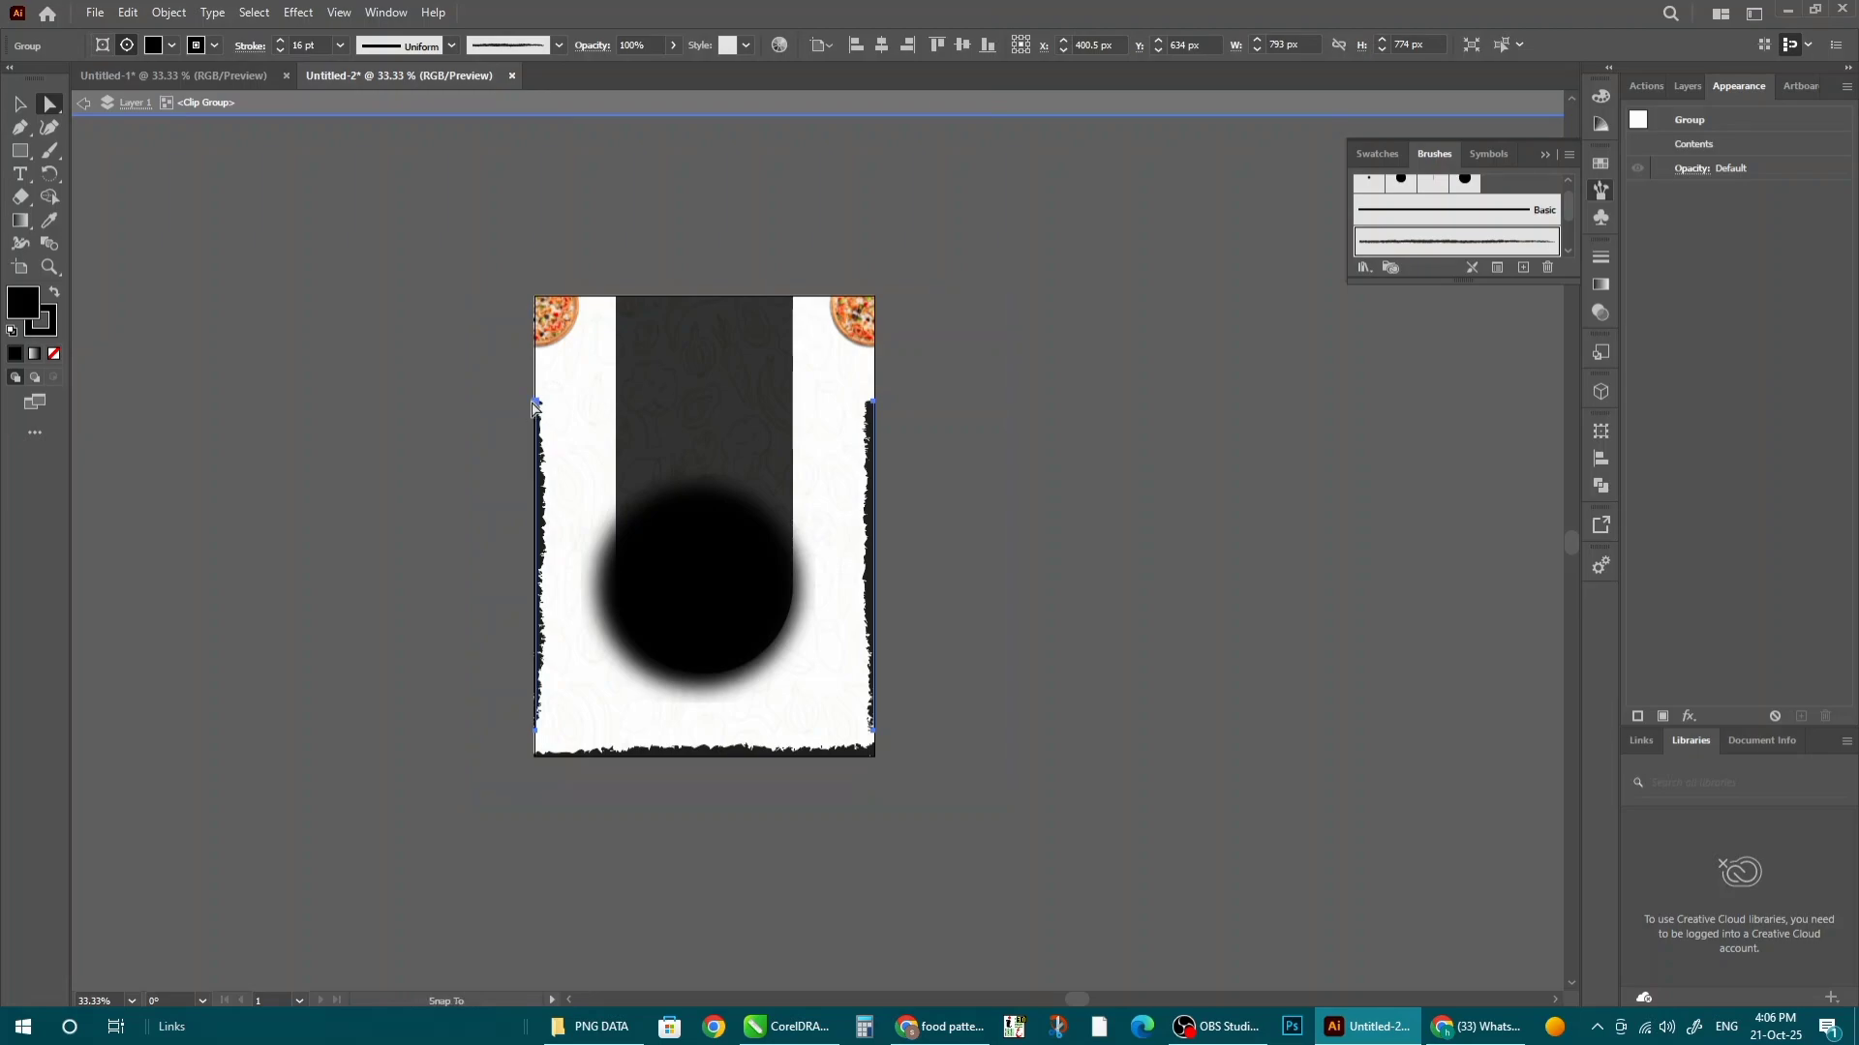
pyautogui.scroll(2, 879, 510)
pyautogui.moveTo(919, 426); pyautogui.dragTo(942, 426)
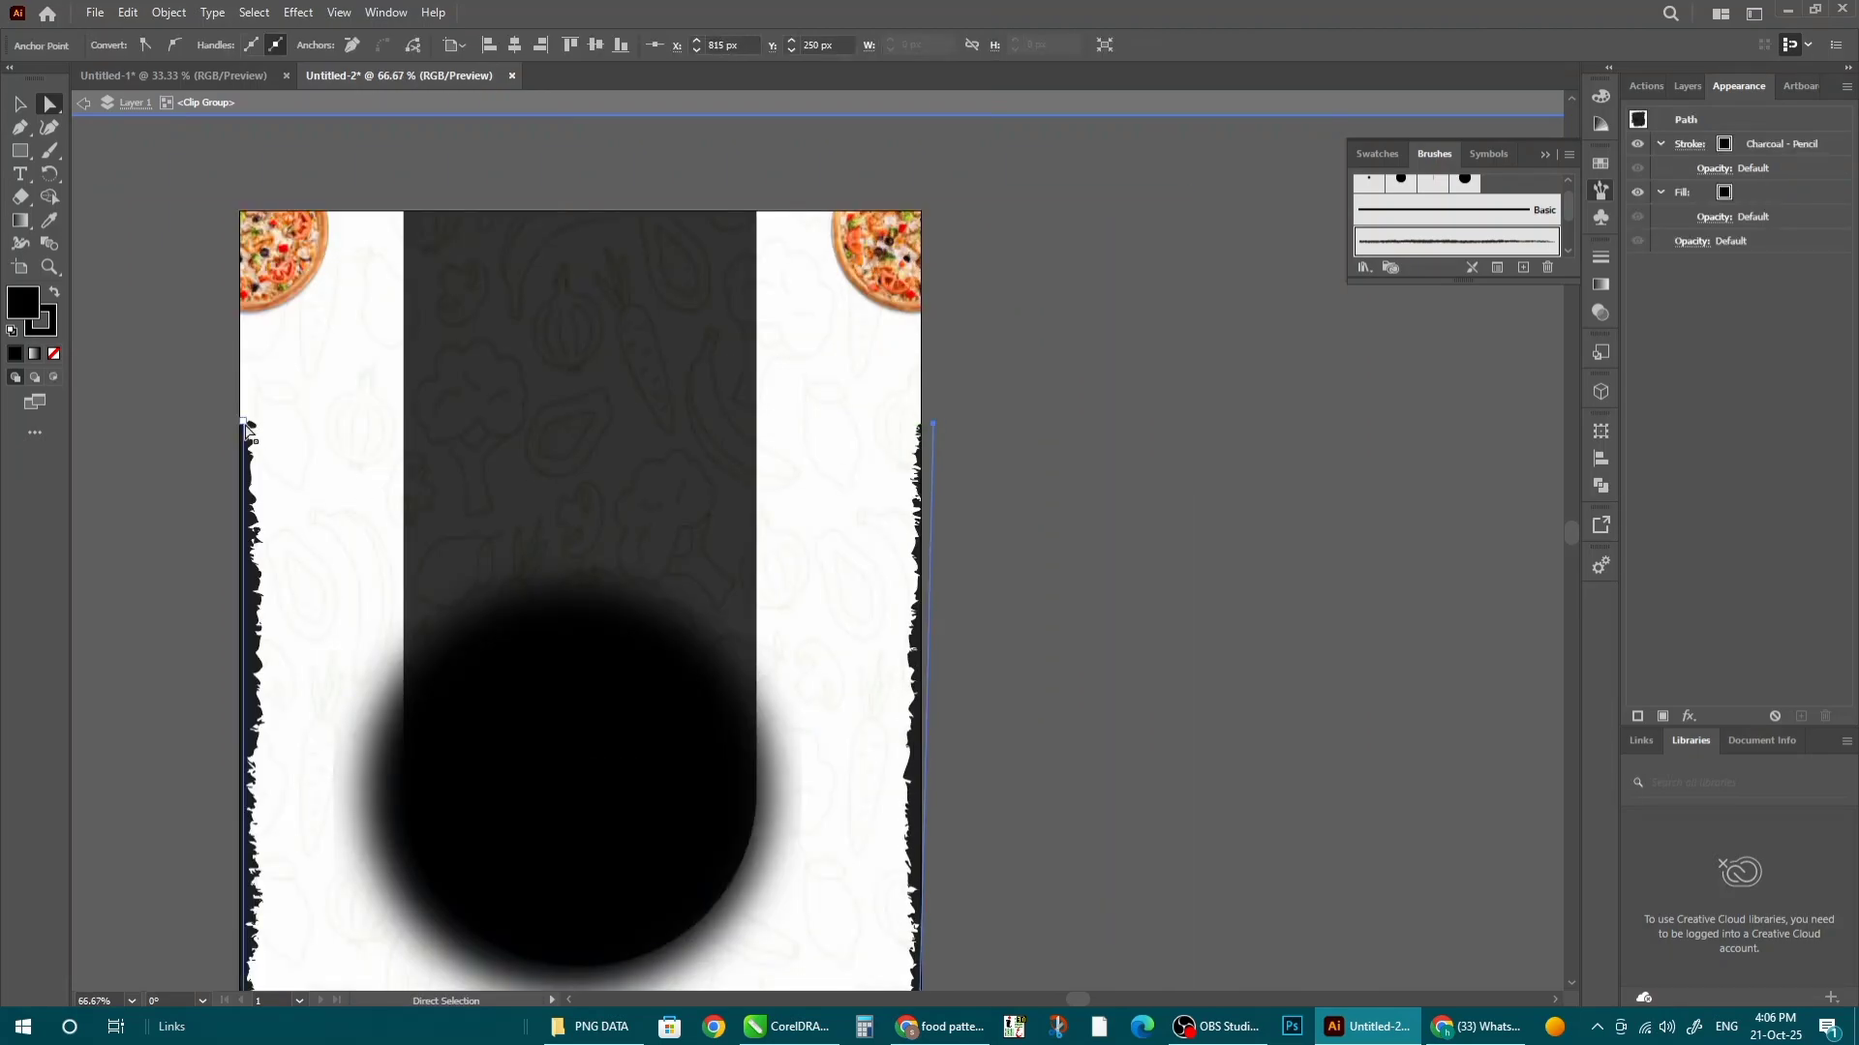
pyautogui.moveTo(241, 425); pyautogui.dragTo(232, 427)
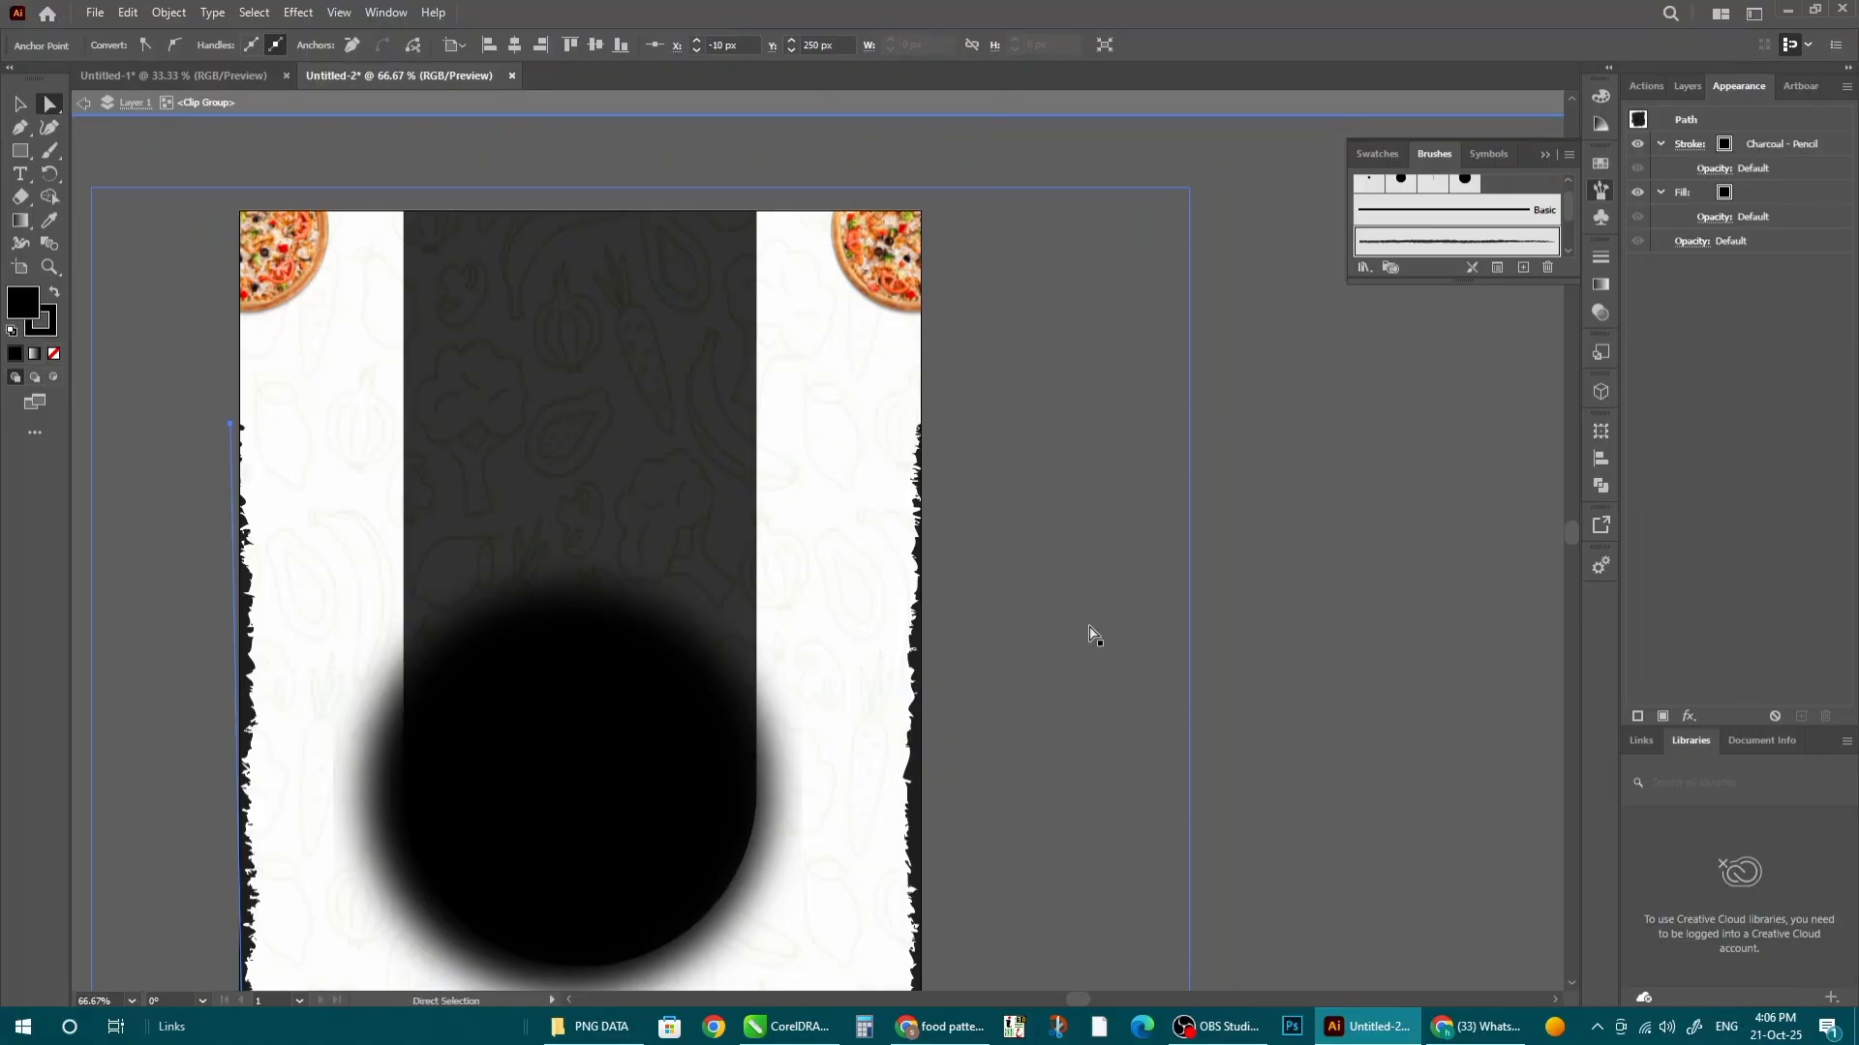
pyautogui.scroll(-2, 547, 446)
pyautogui.doubleClick(1085, 494)
# - Thicken the charcoal edge strokes from 16 pt to 30 pt
pyautogui.scroll(2, 387, 699)
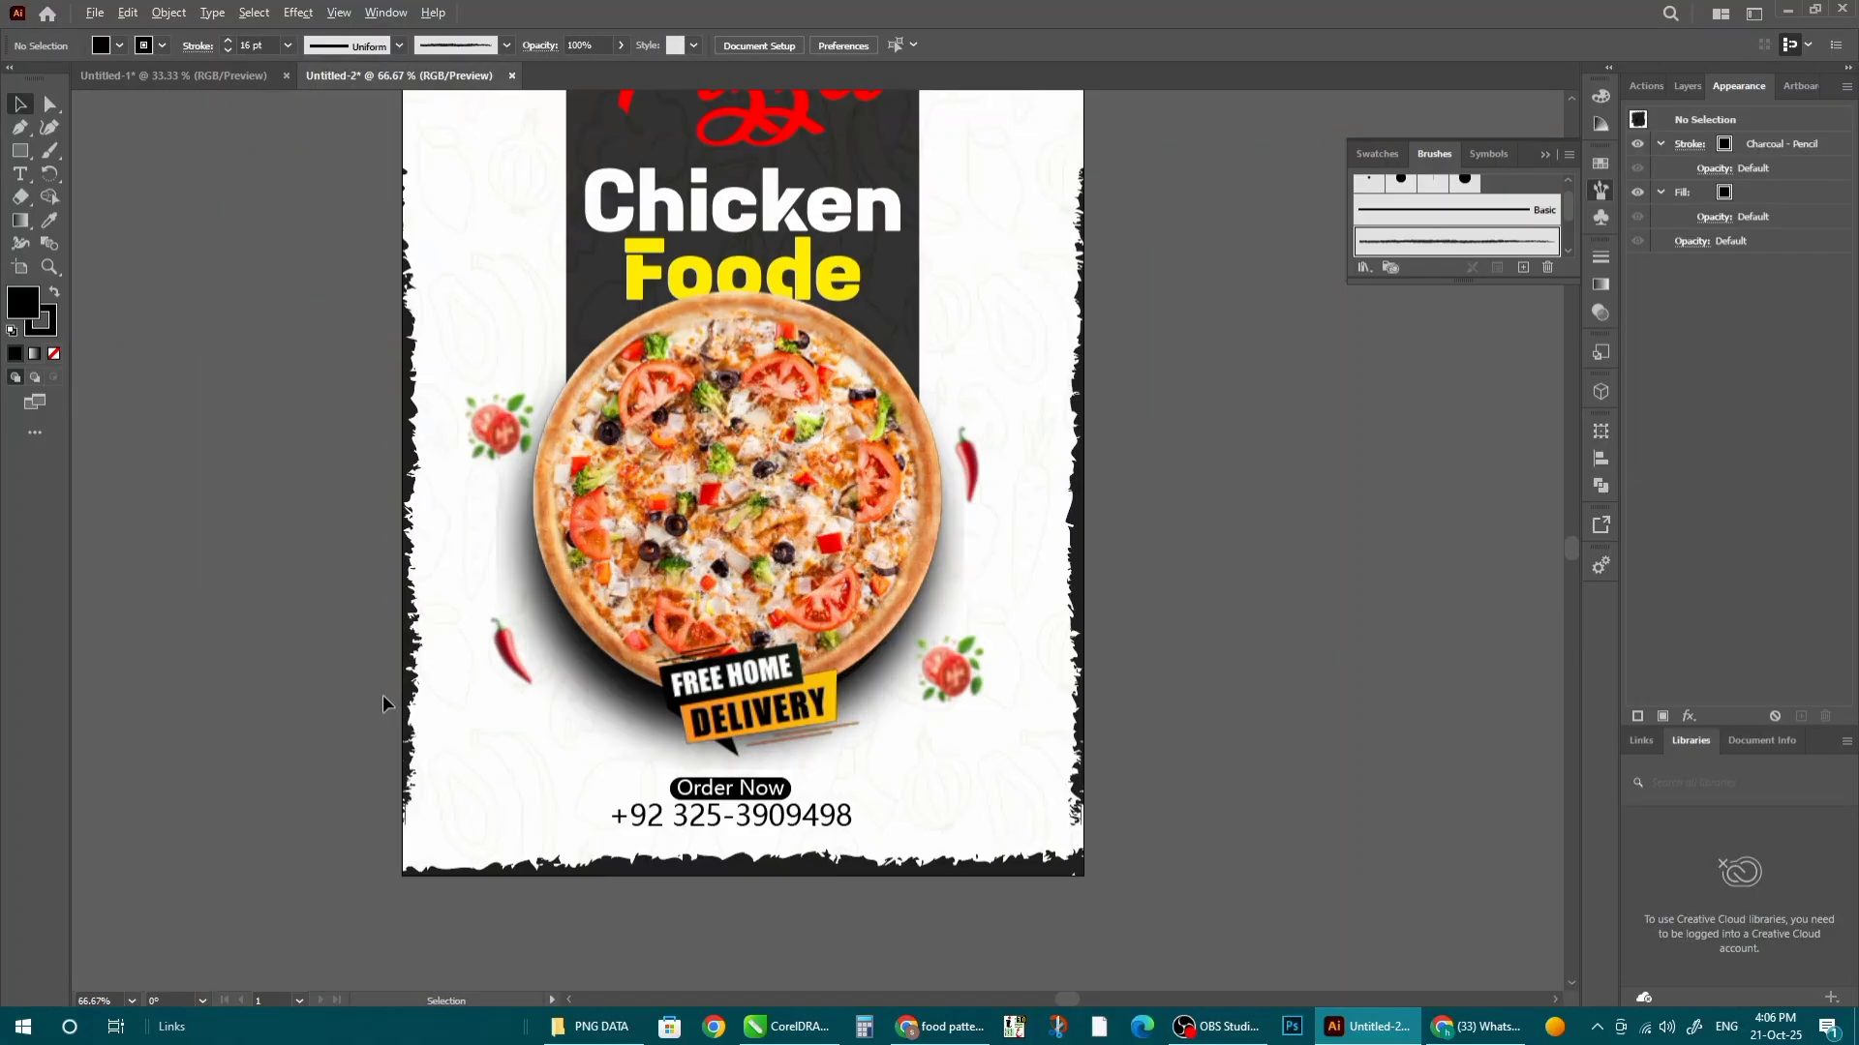
pyautogui.scroll(-1, 400, 685)
pyautogui.doubleClick(406, 443)
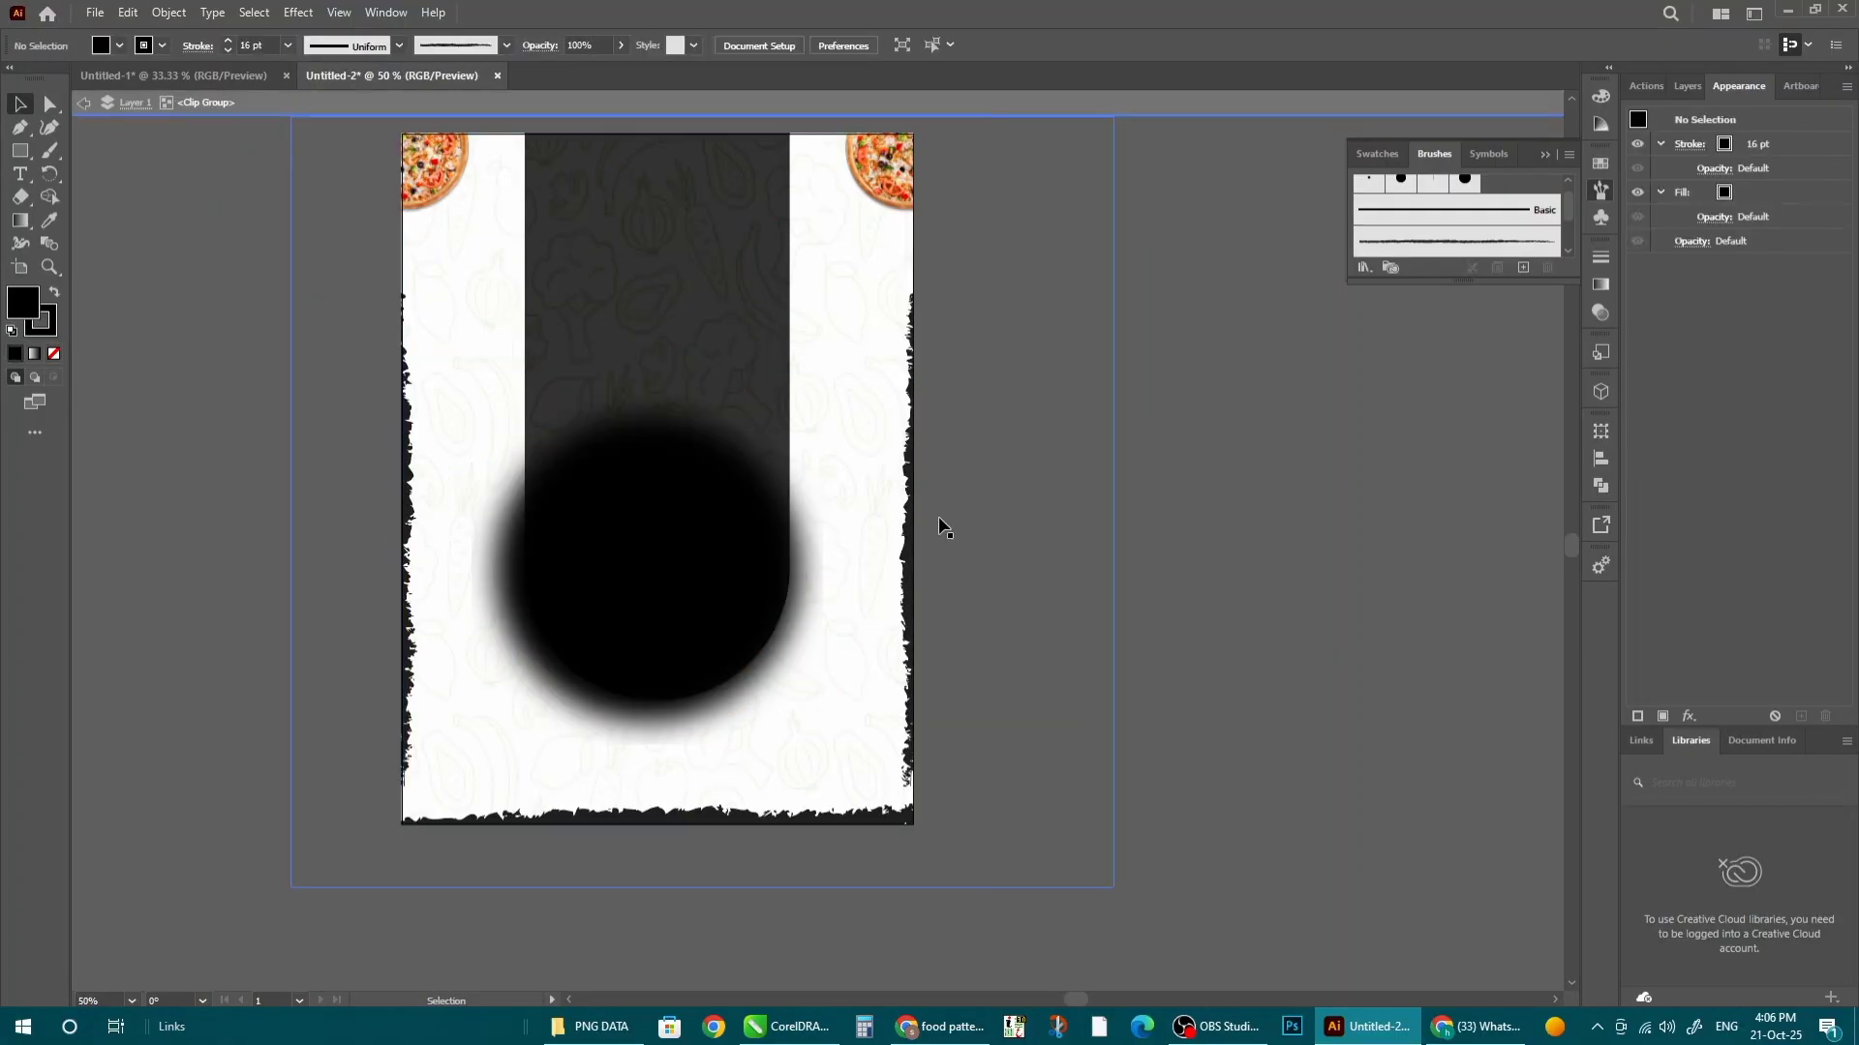
pyautogui.click(340, 46)
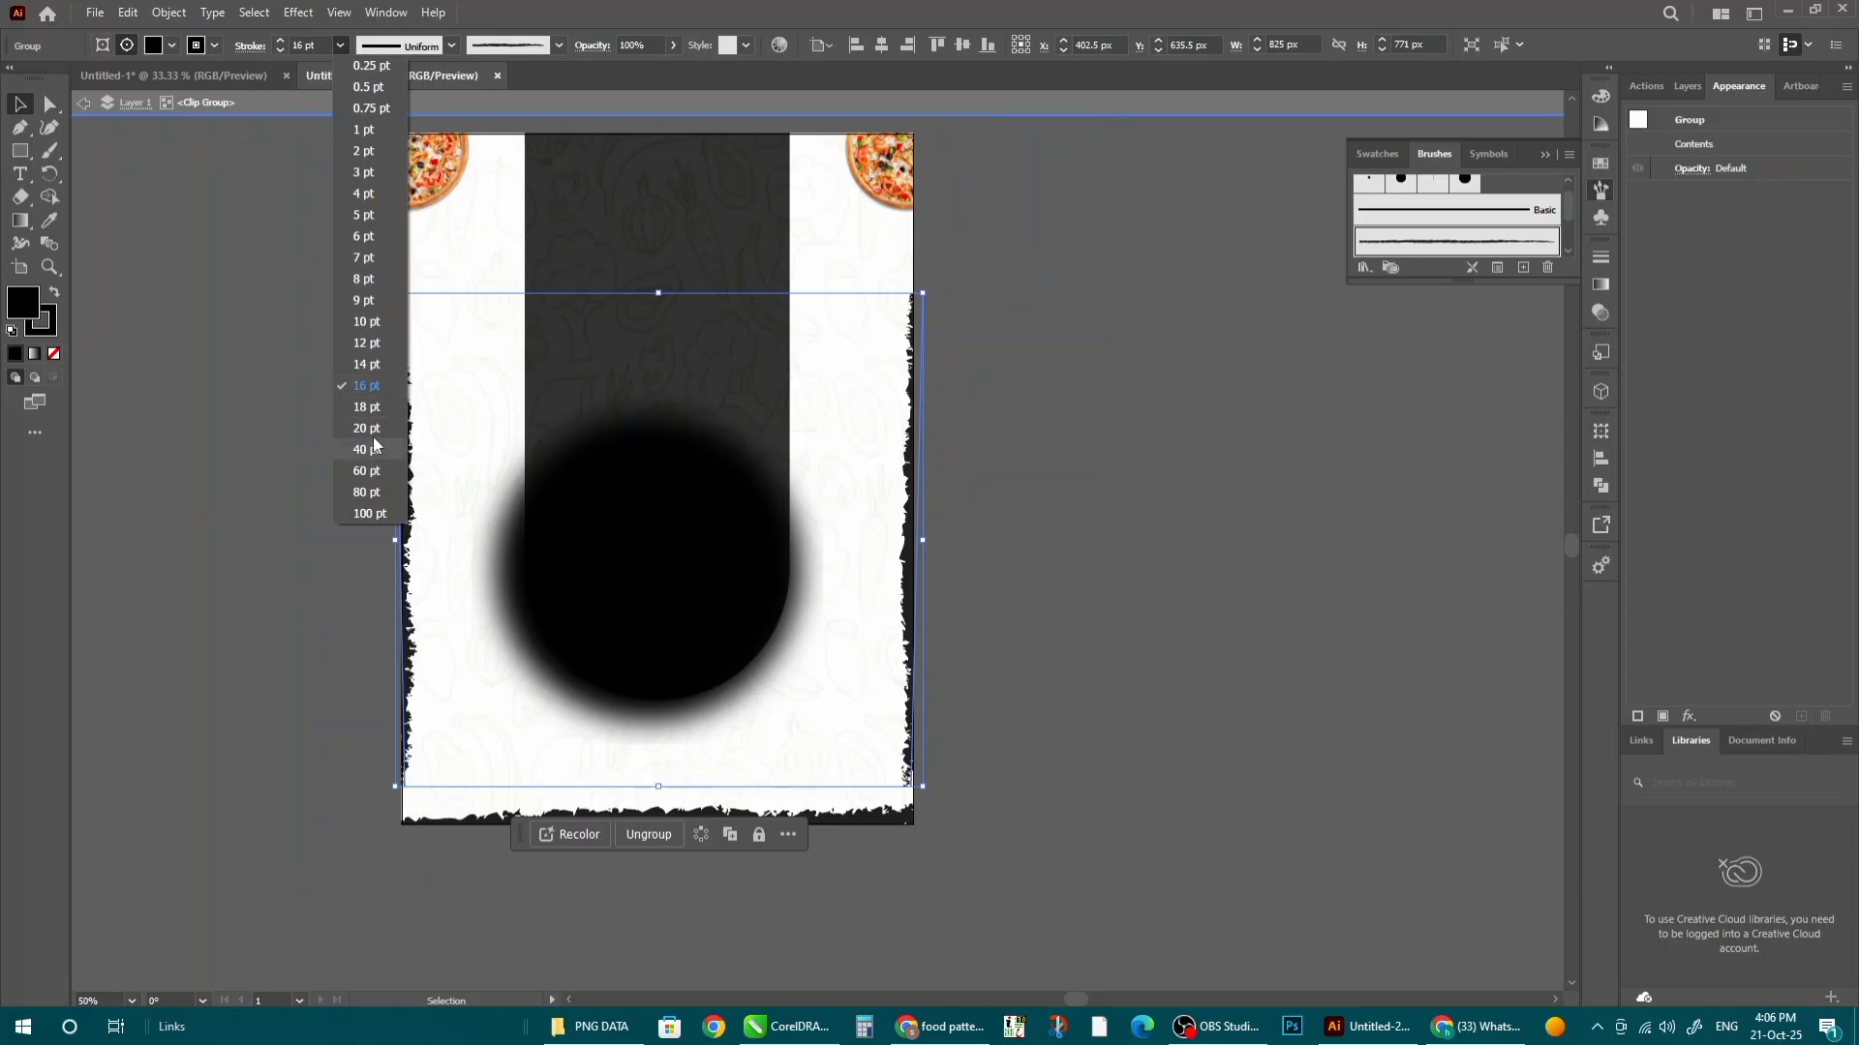
pyautogui.click(377, 430)
pyautogui.click(339, 45)
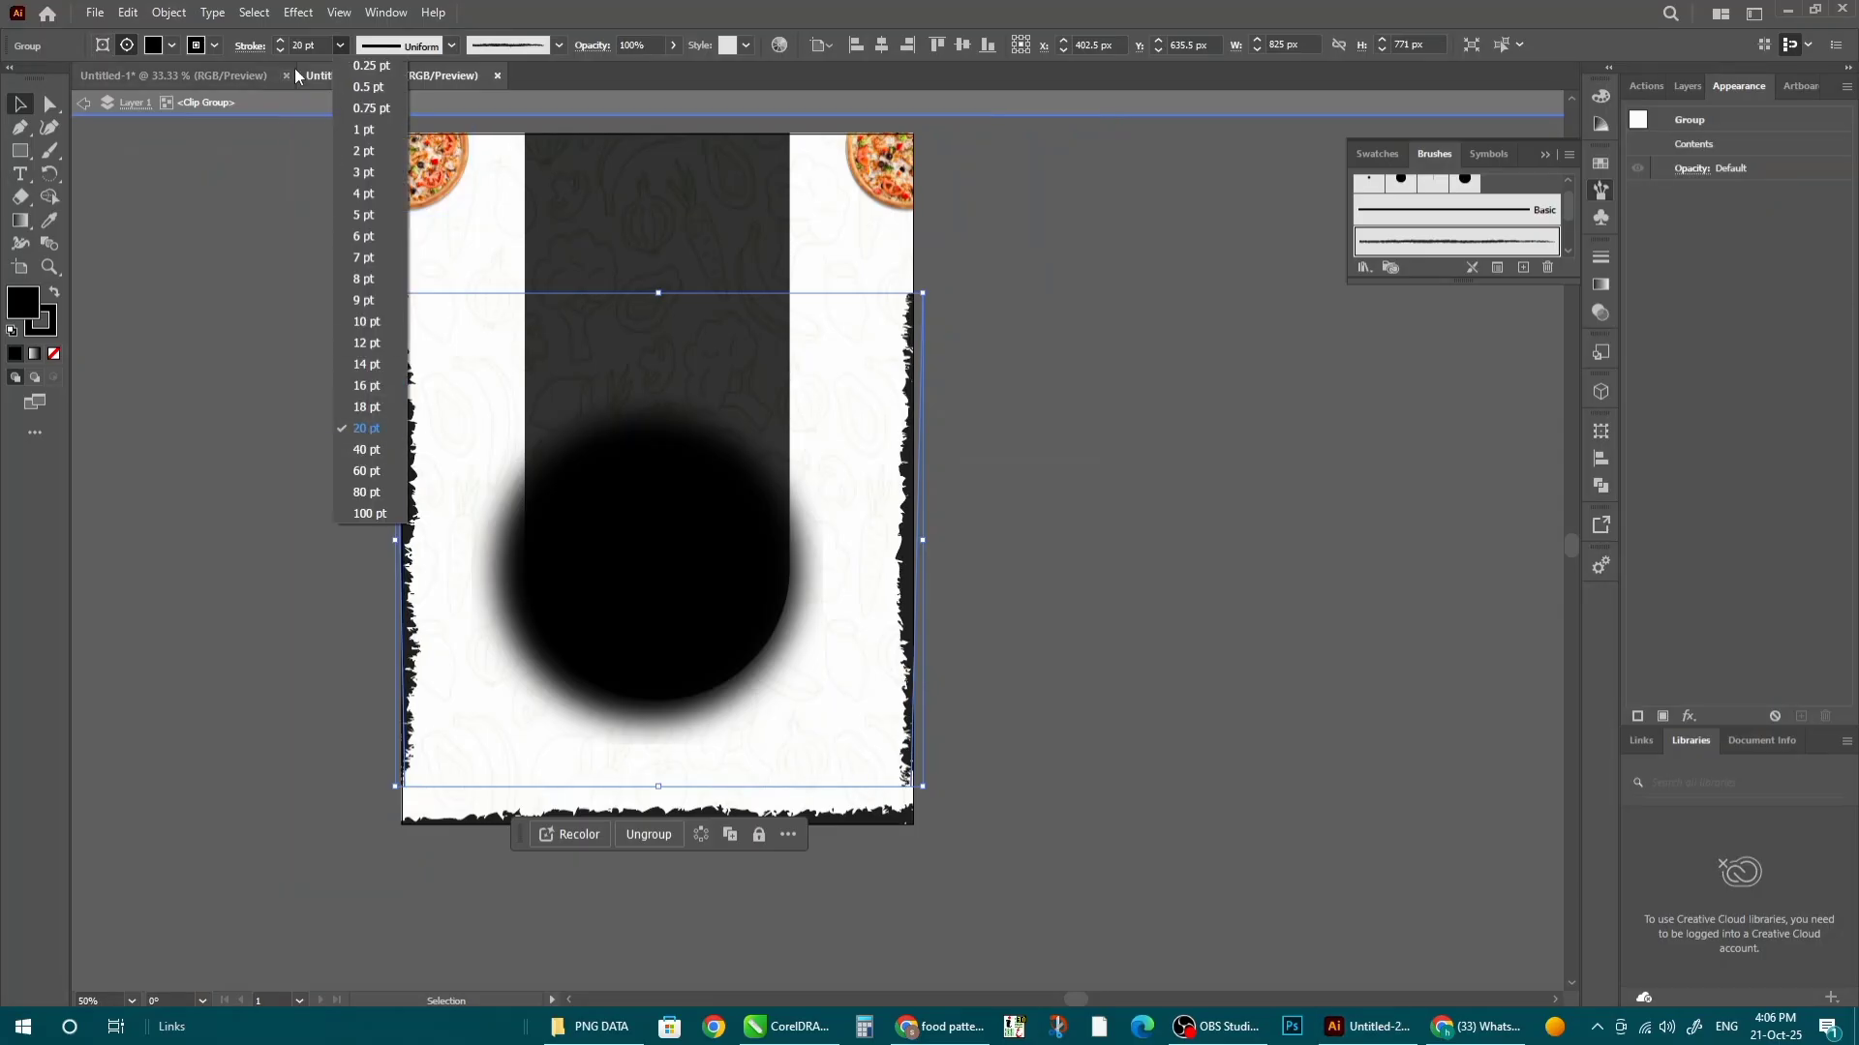
pyautogui.click(309, 40)
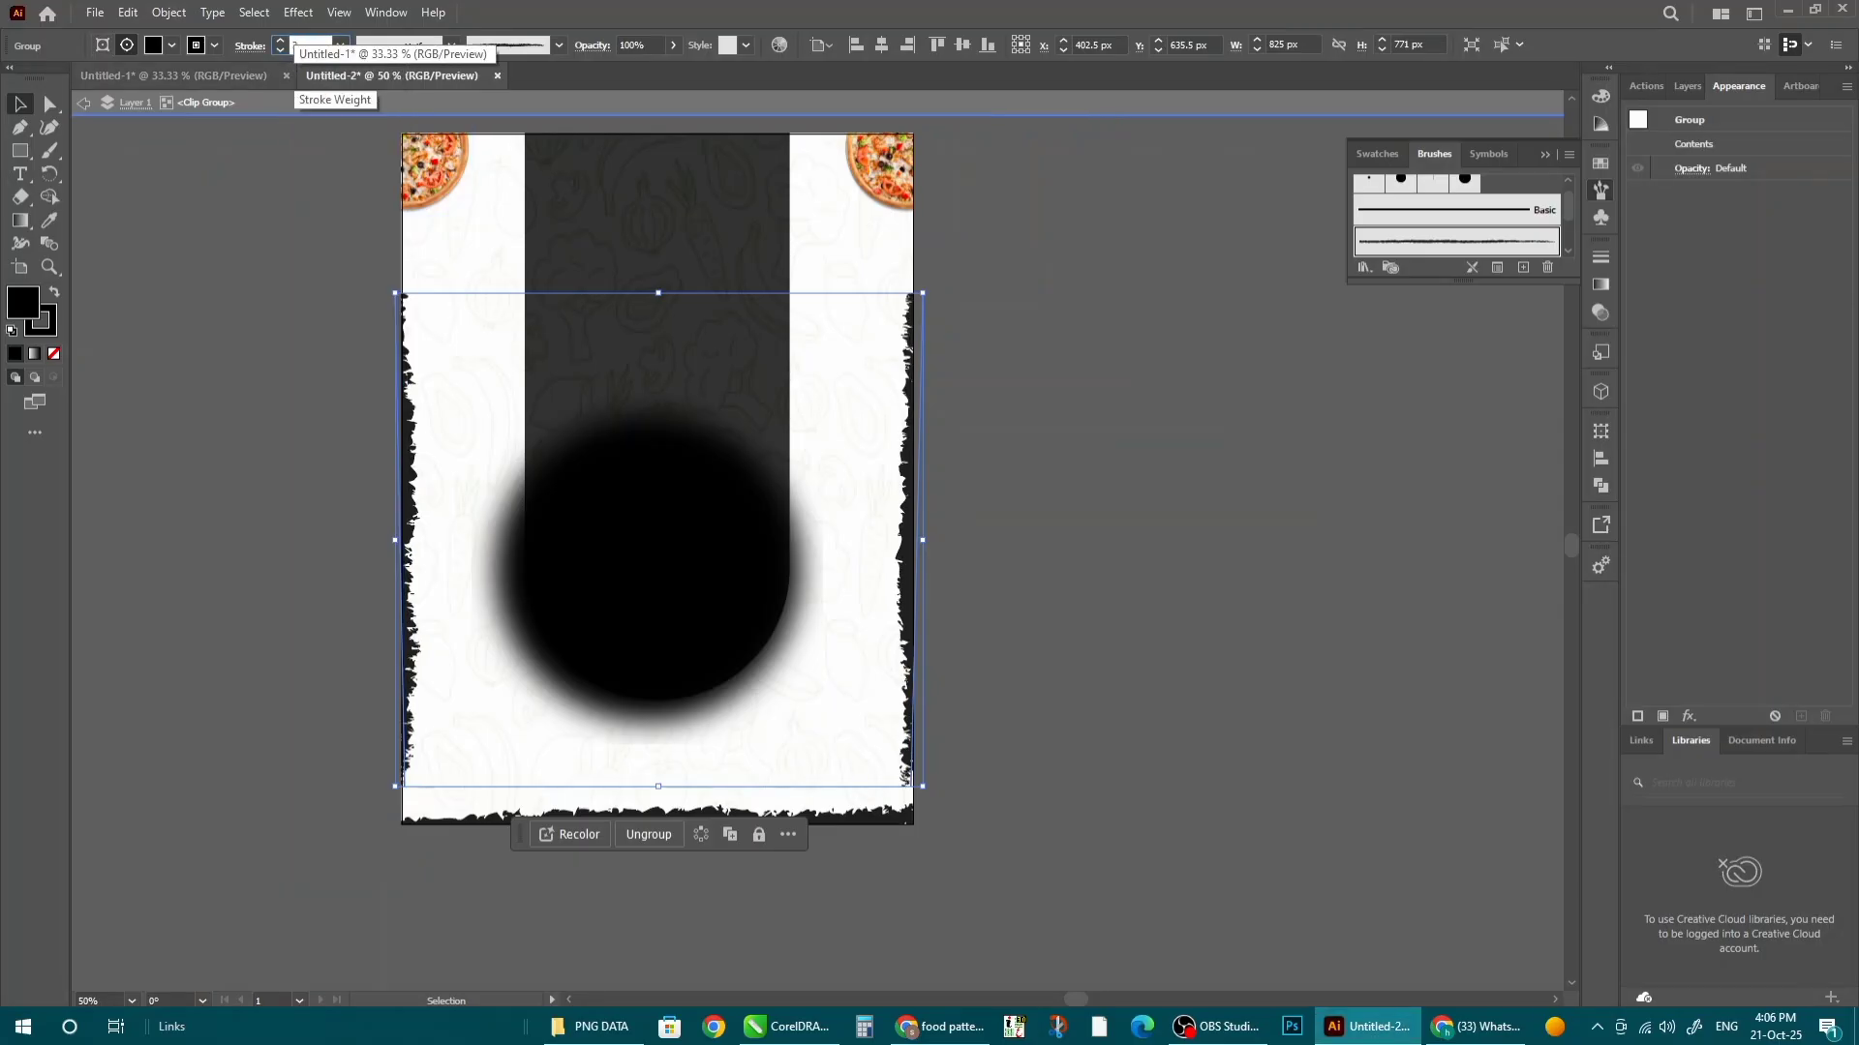
pyautogui.write('30')
pyautogui.press('Return')
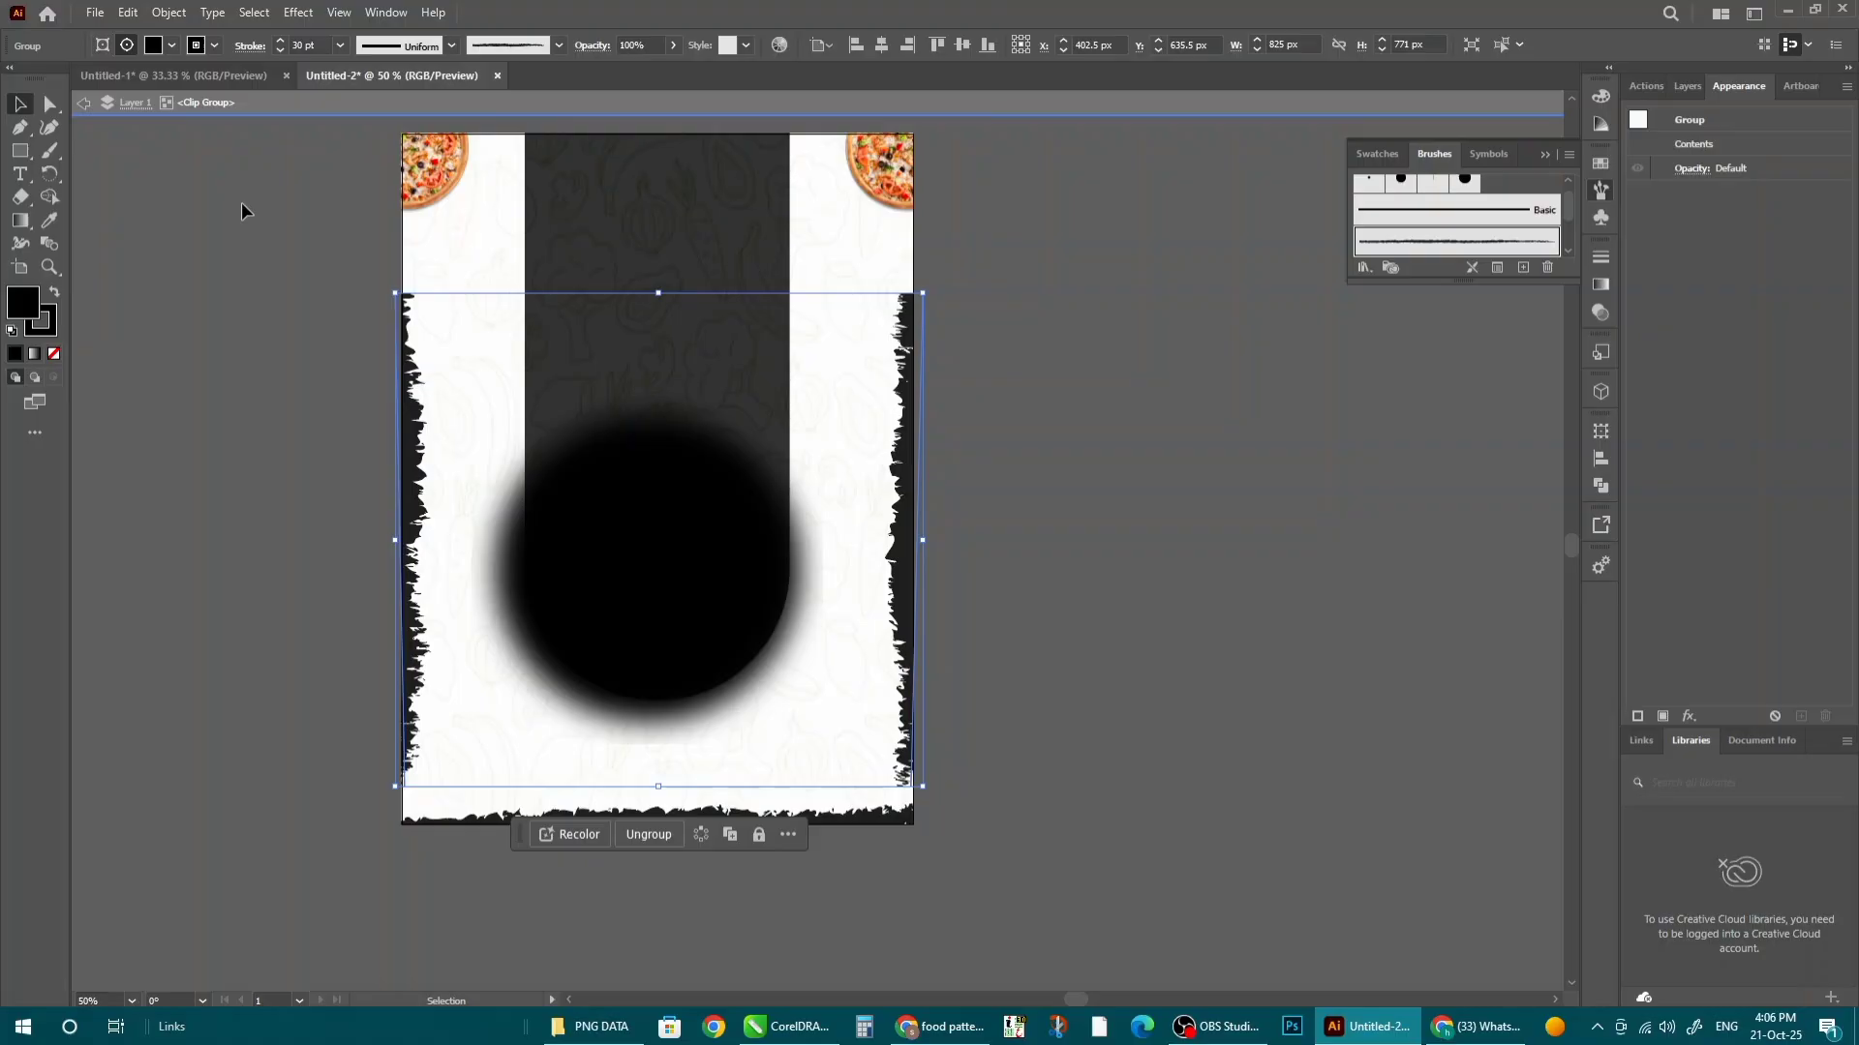
pyautogui.click(1196, 745)
pyautogui.click(1544, 154)
# - Scale the corner pizzas down slightly and raise them about 30 px
pyautogui.scroll(2, 916, 379)
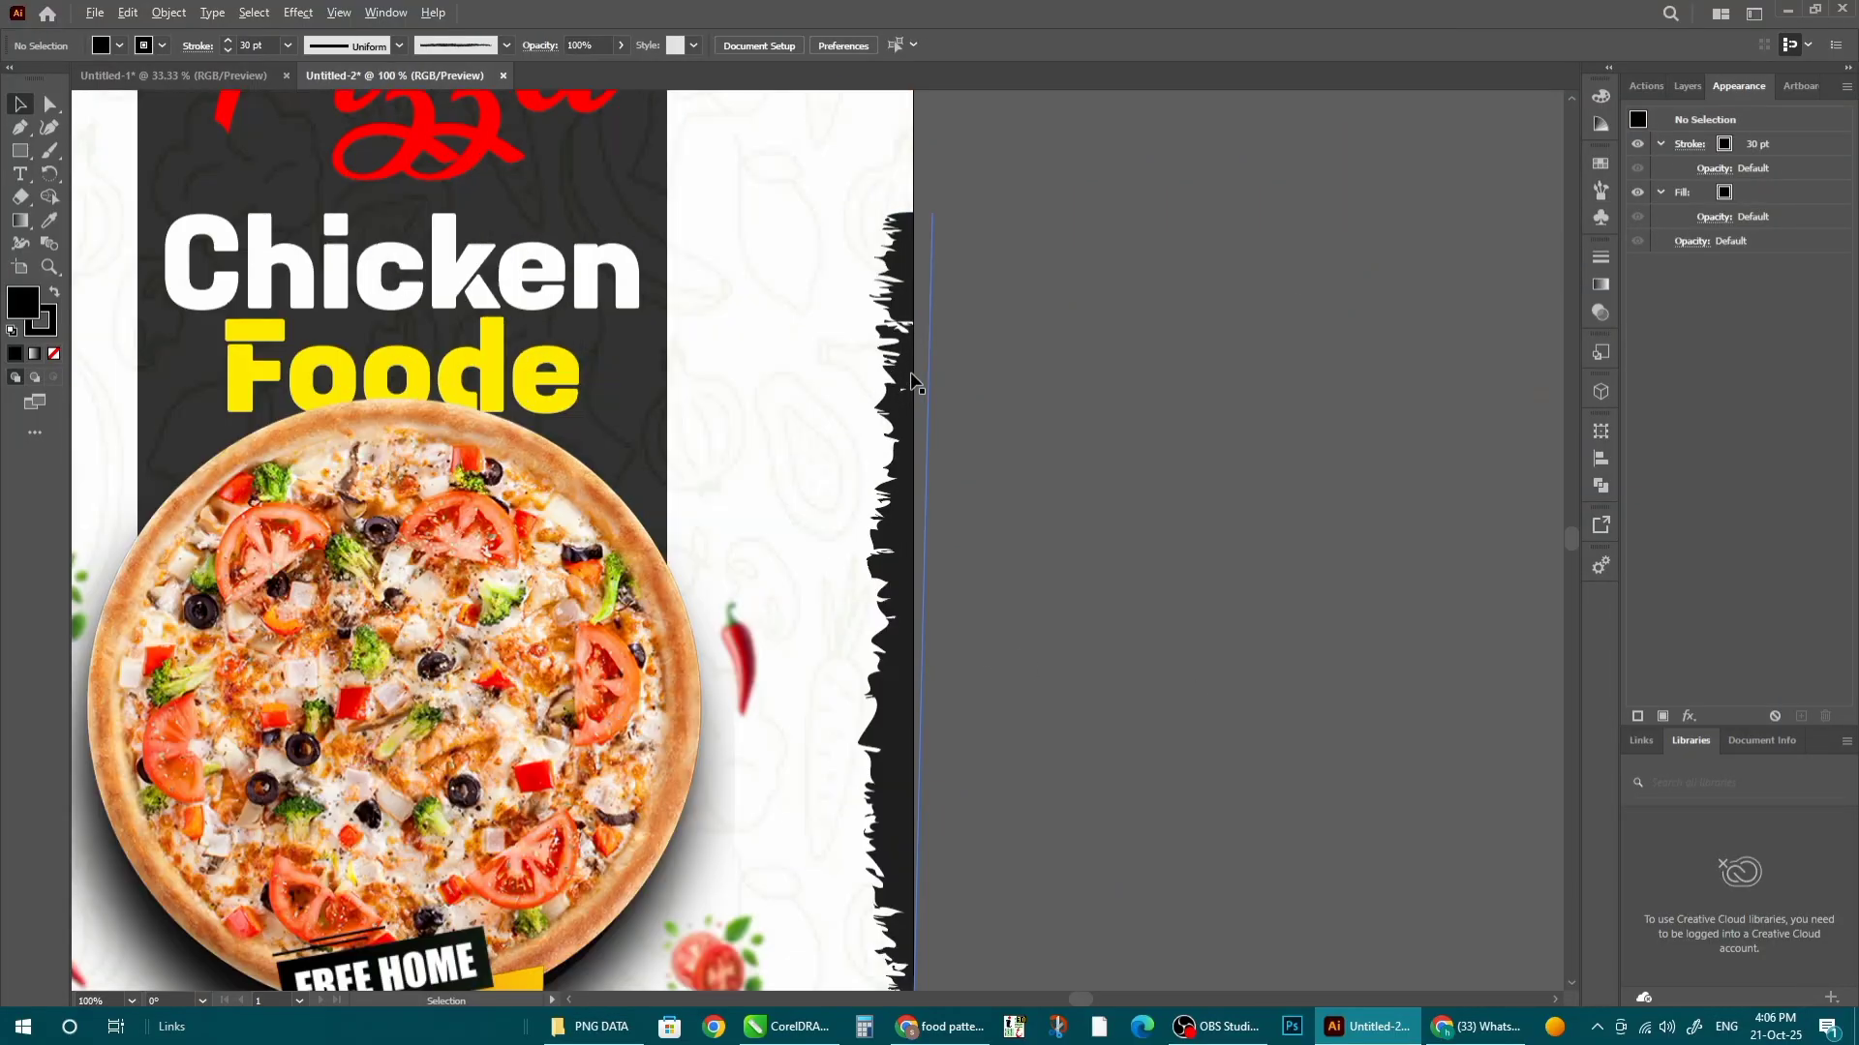
pyautogui.scroll(-2, 916, 378)
pyautogui.scroll(-2, 1038, 516)
pyautogui.scroll(2, 1044, 472)
pyautogui.doubleClick(1061, 391)
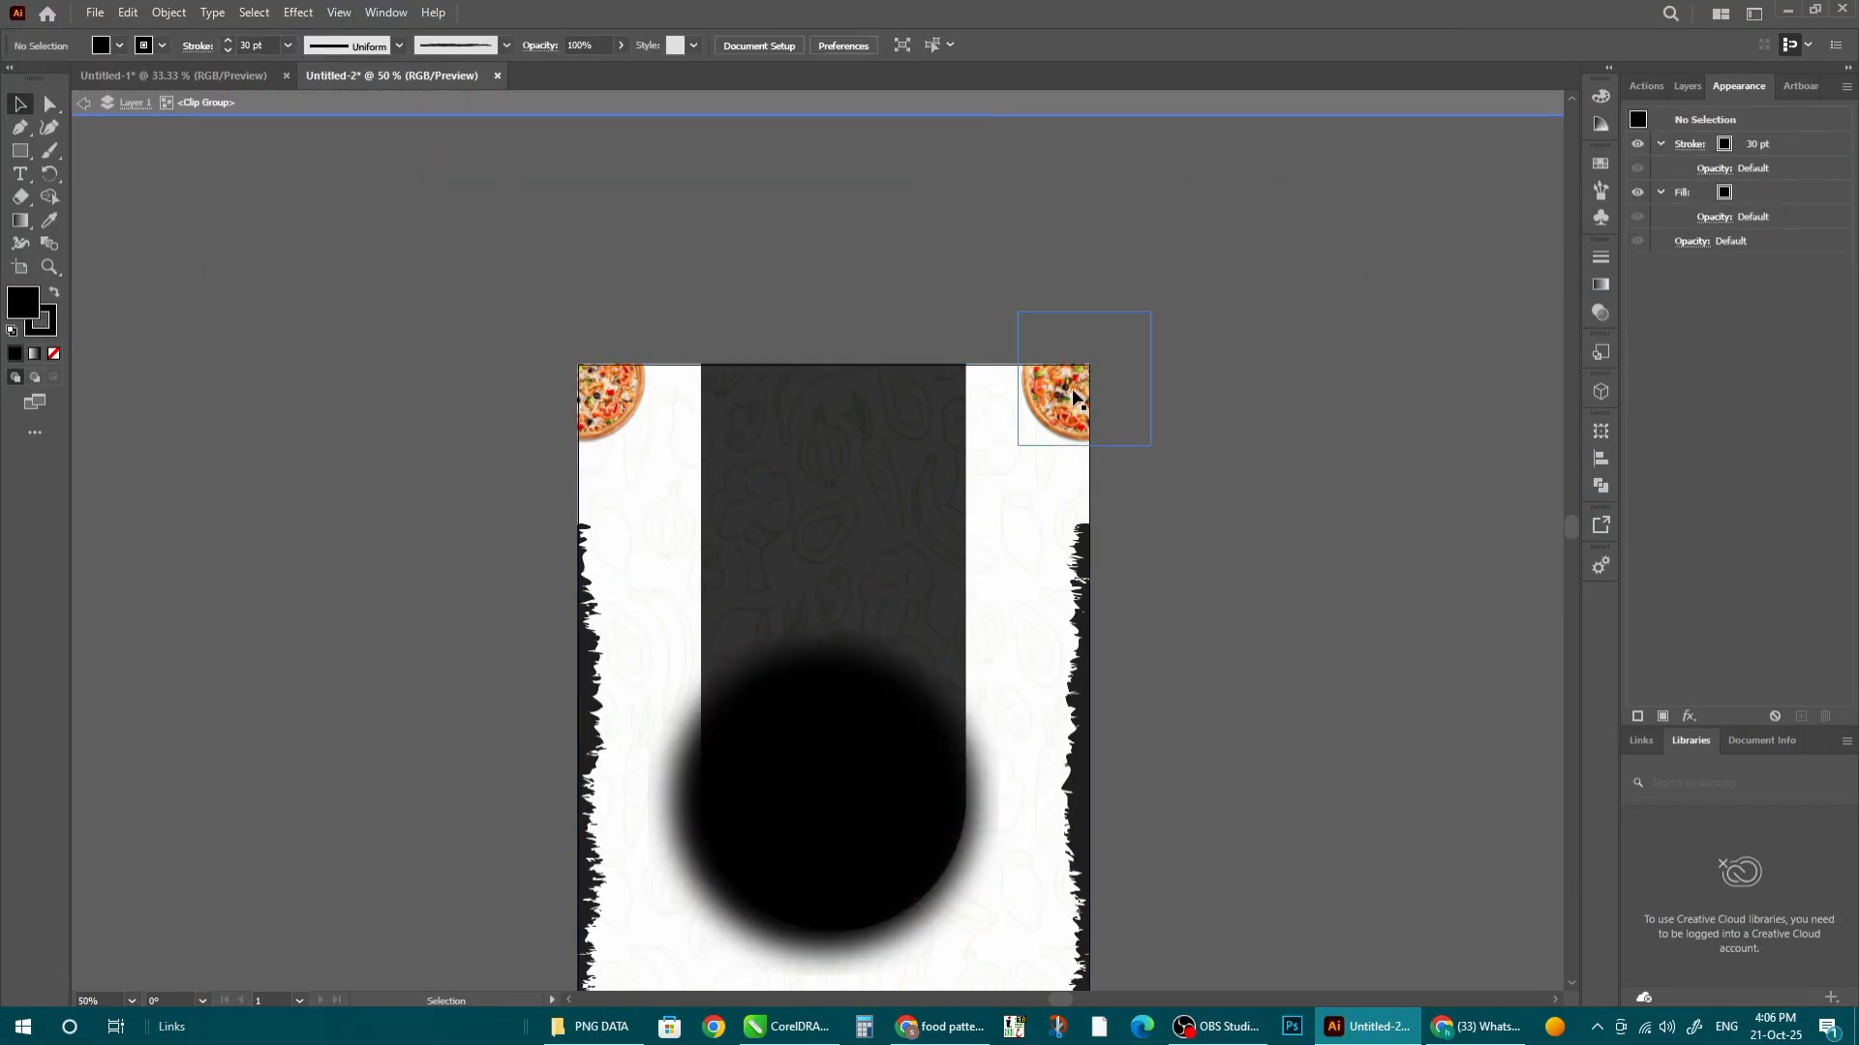
pyautogui.click(1061, 391)
pyautogui.moveTo(1151, 310); pyautogui.dragTo(1125, 317)
pyautogui.moveTo(1036, 393); pyautogui.dragTo(1034, 380)
# - Apply a Gaussian Blur to the corner pizzas, then fit the whole artboard in the window
pyautogui.click(298, 12)
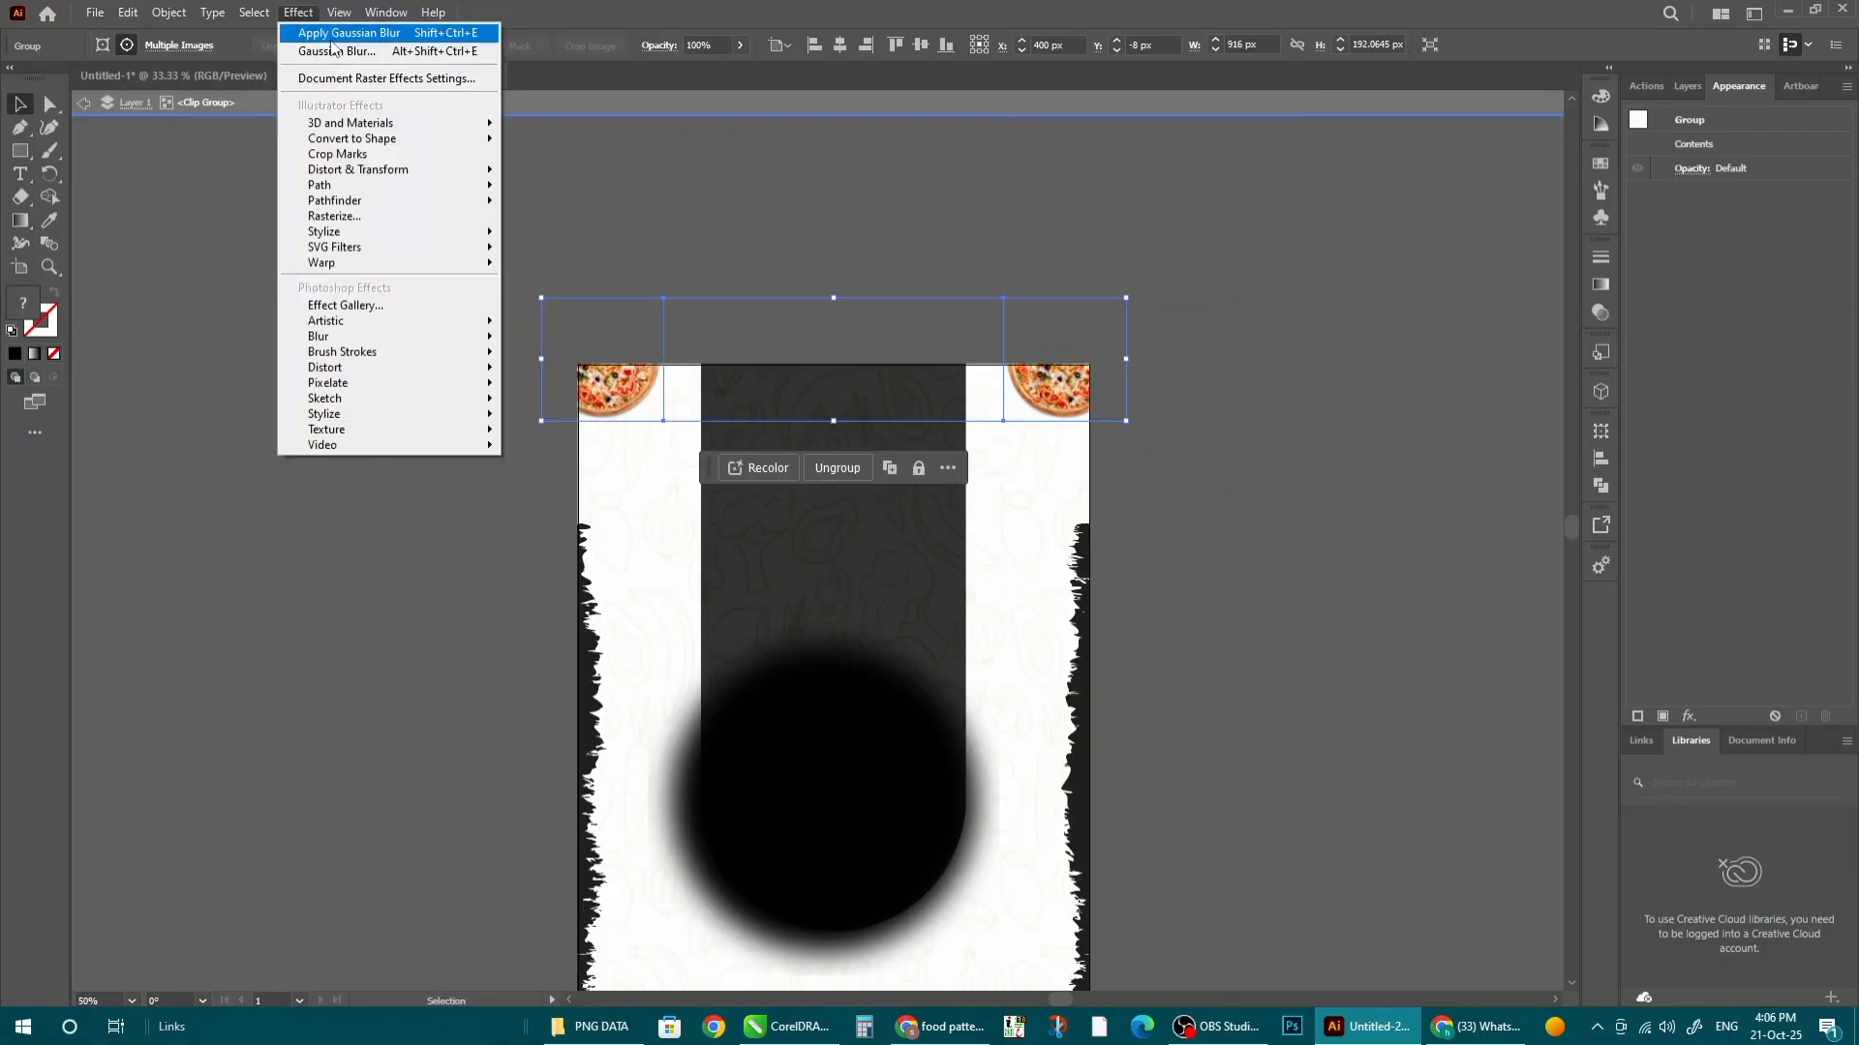
pyautogui.click(320, 29)
pyautogui.doubleClick(1369, 481)
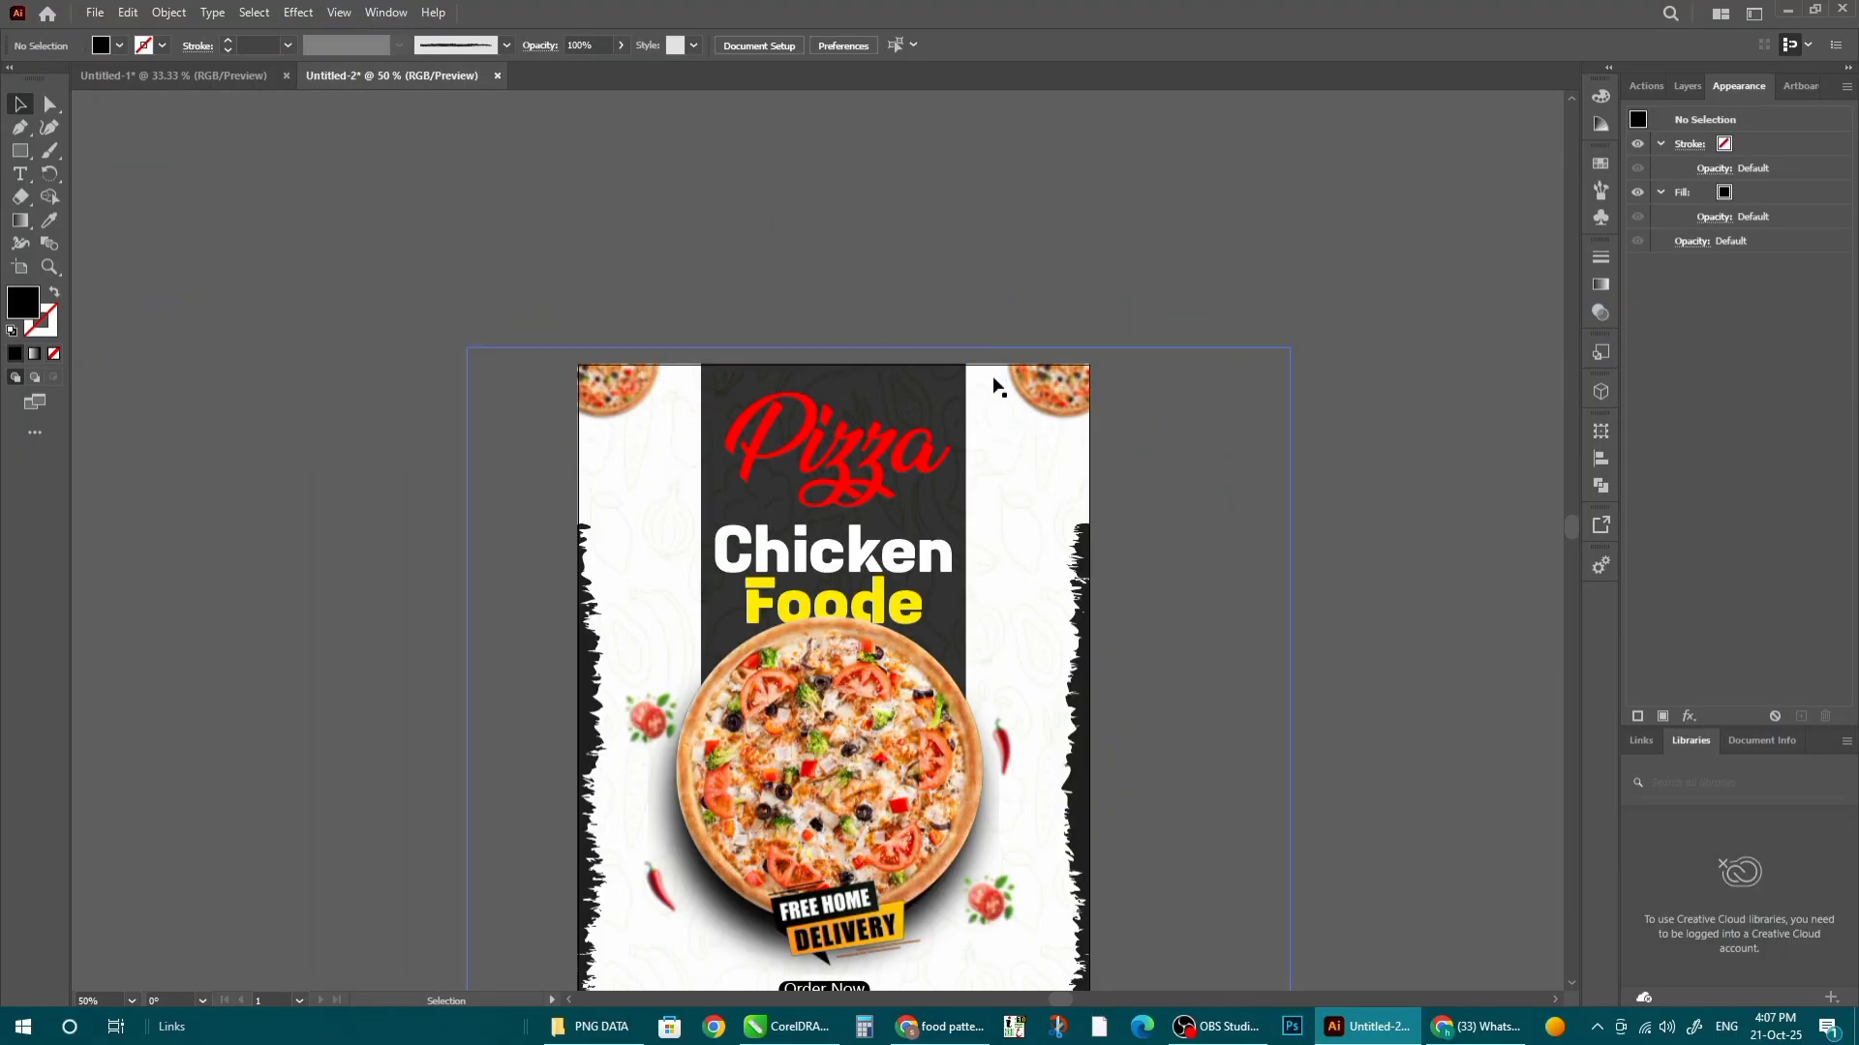
pyautogui.scroll(-1, 954, 365)
pyautogui.hotkey('ctrl', '0')
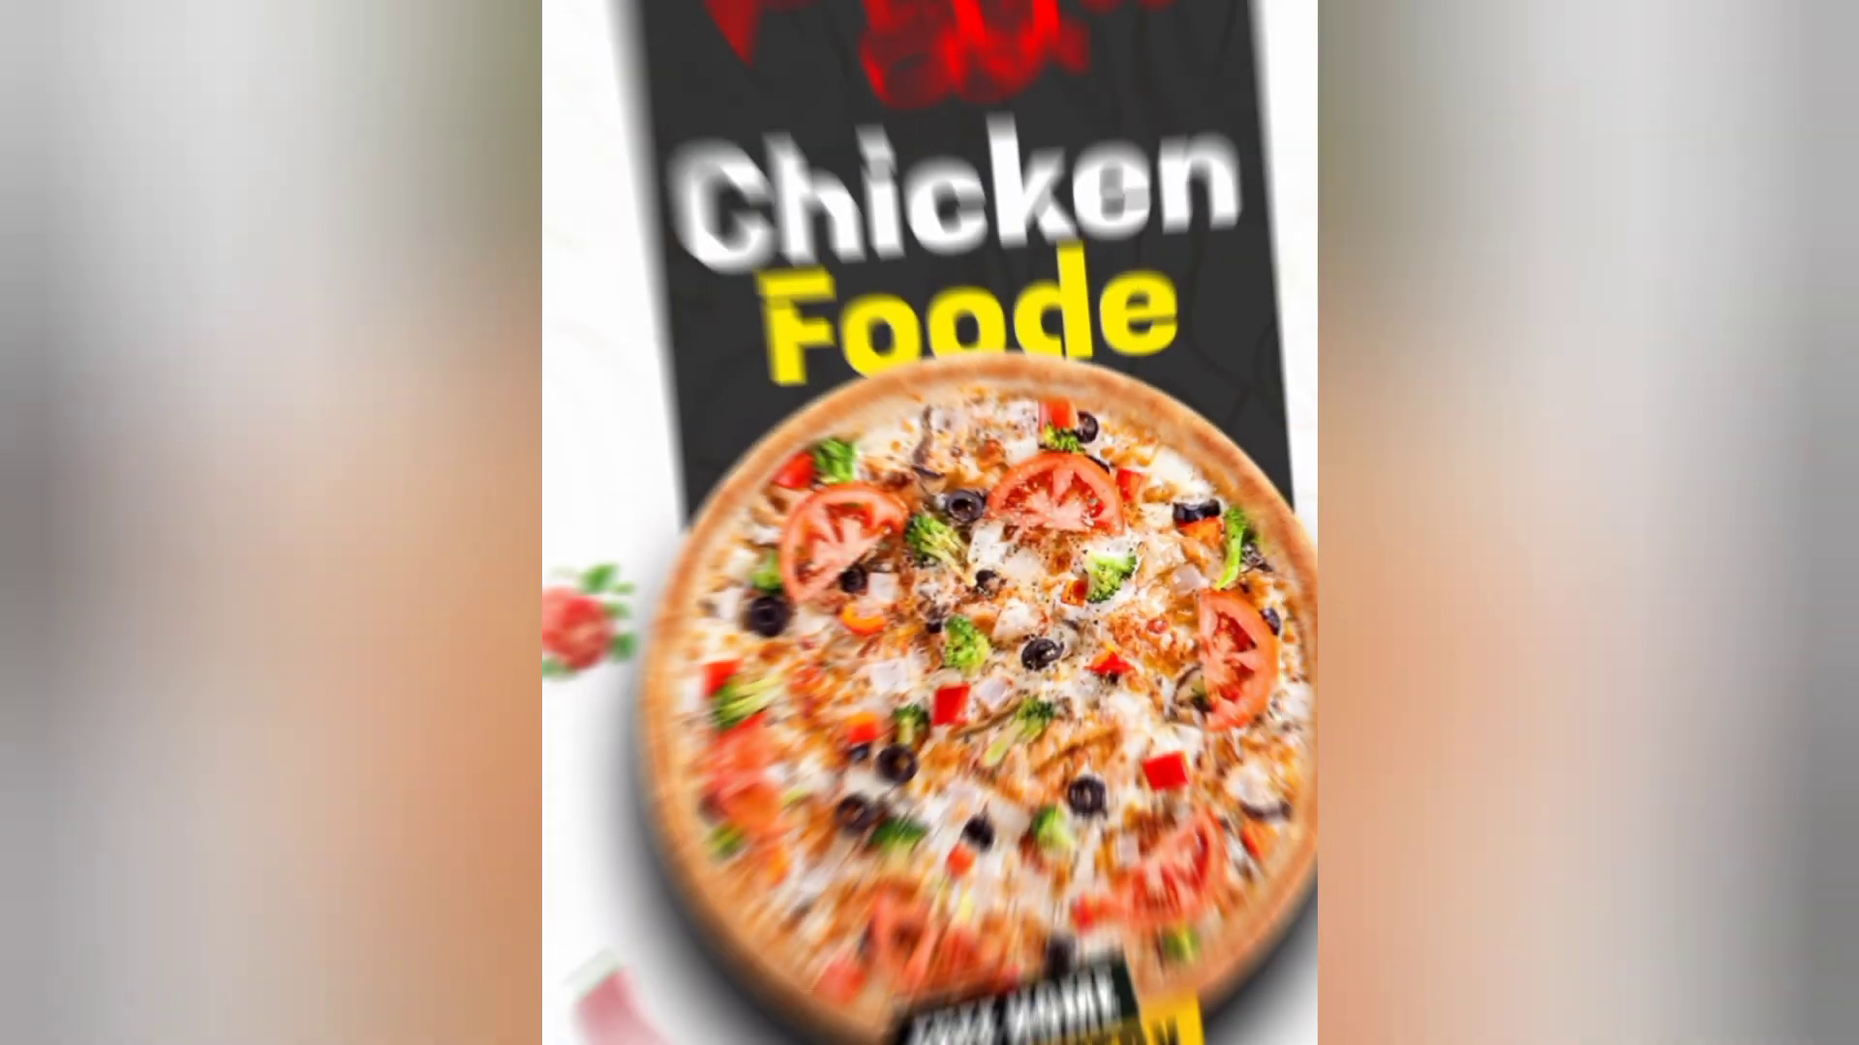